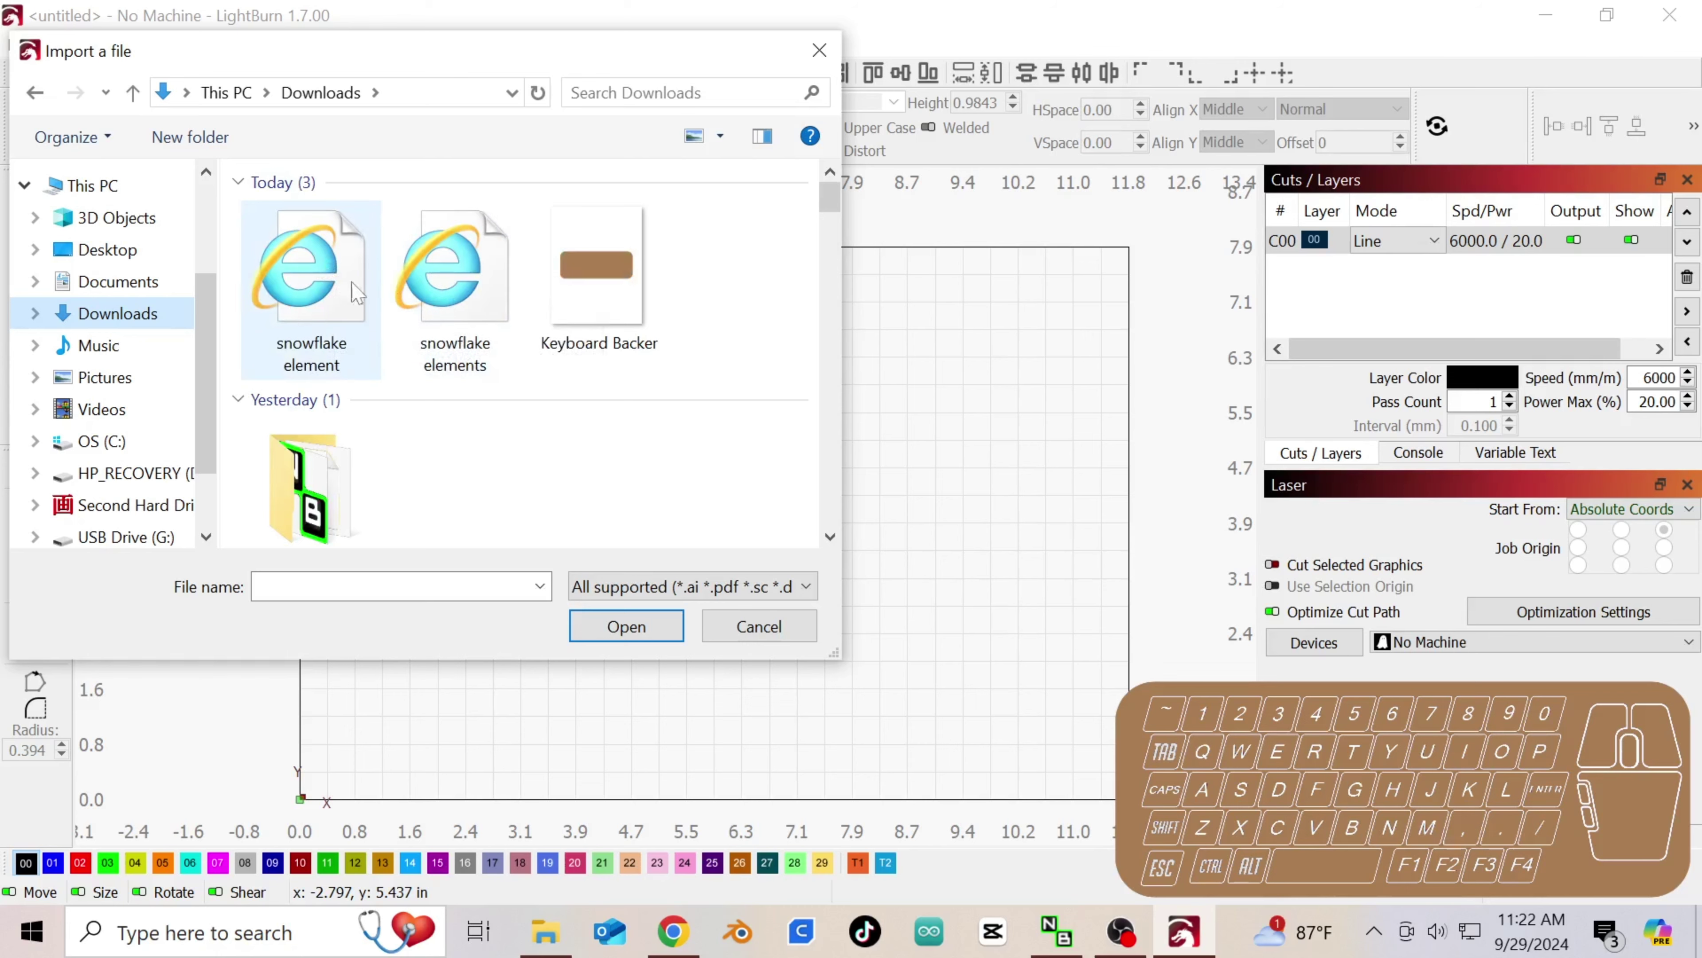
# - Import the "snowflake element" file and move the imported snowflakes away from the concentric circles, then deselect them
pyautogui.doubleClick(345, 292)
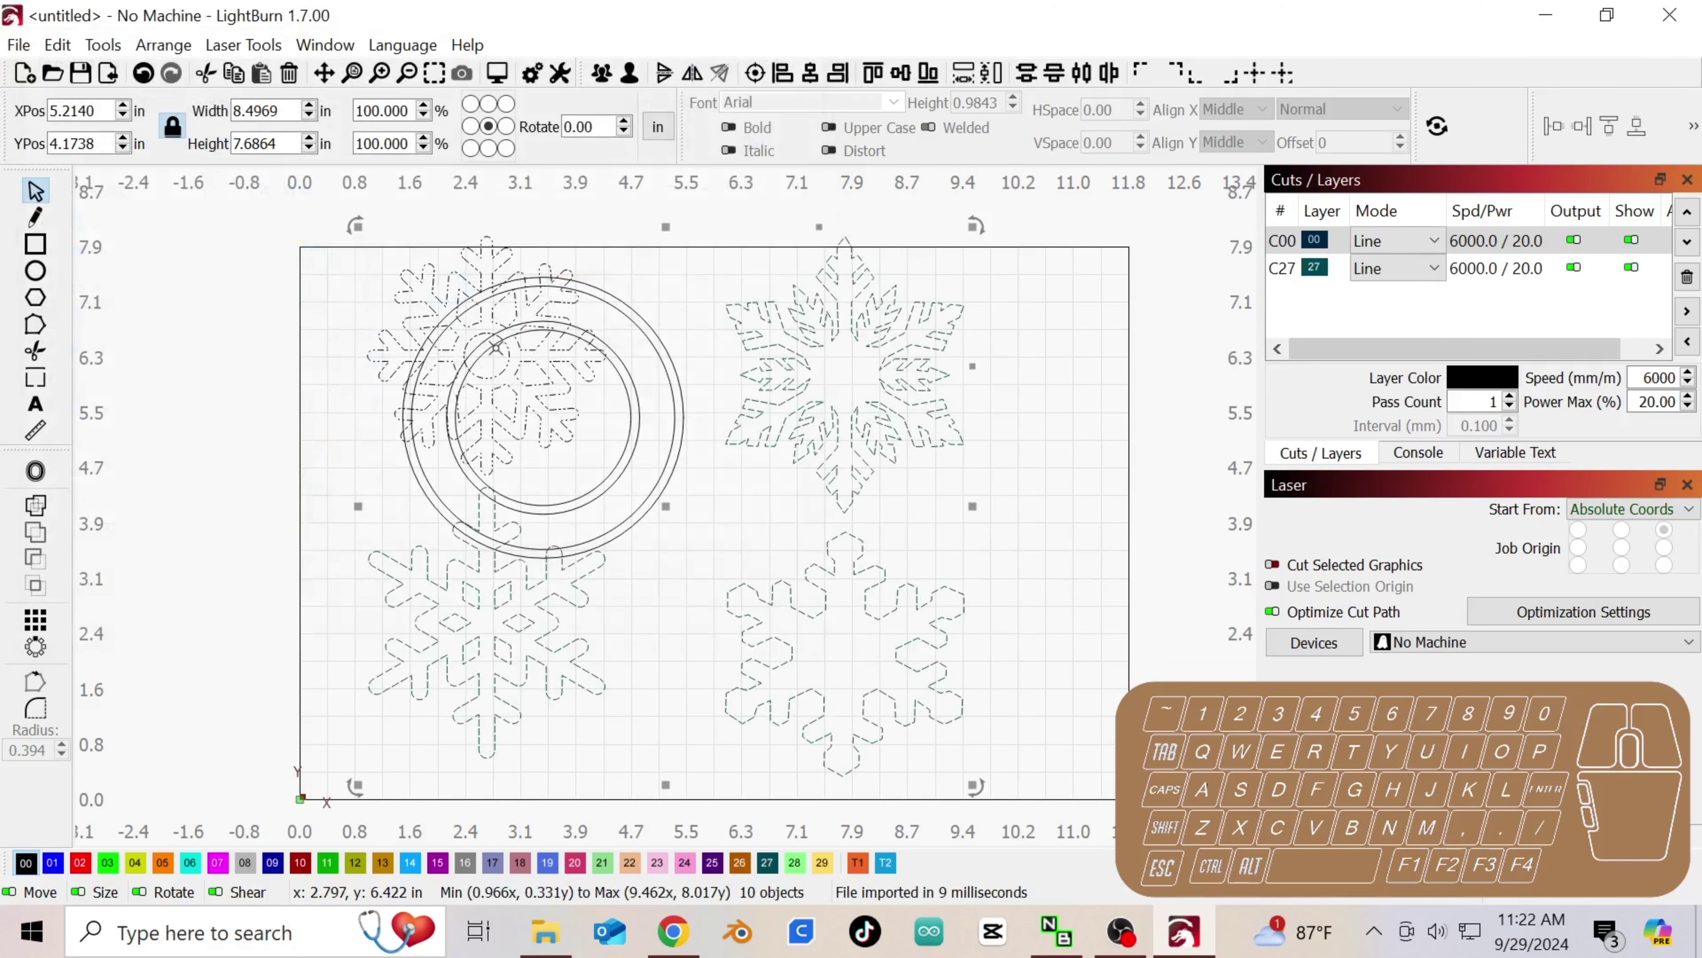
pyautogui.moveTo(707, 362); pyautogui.dragTo(1100, 385)
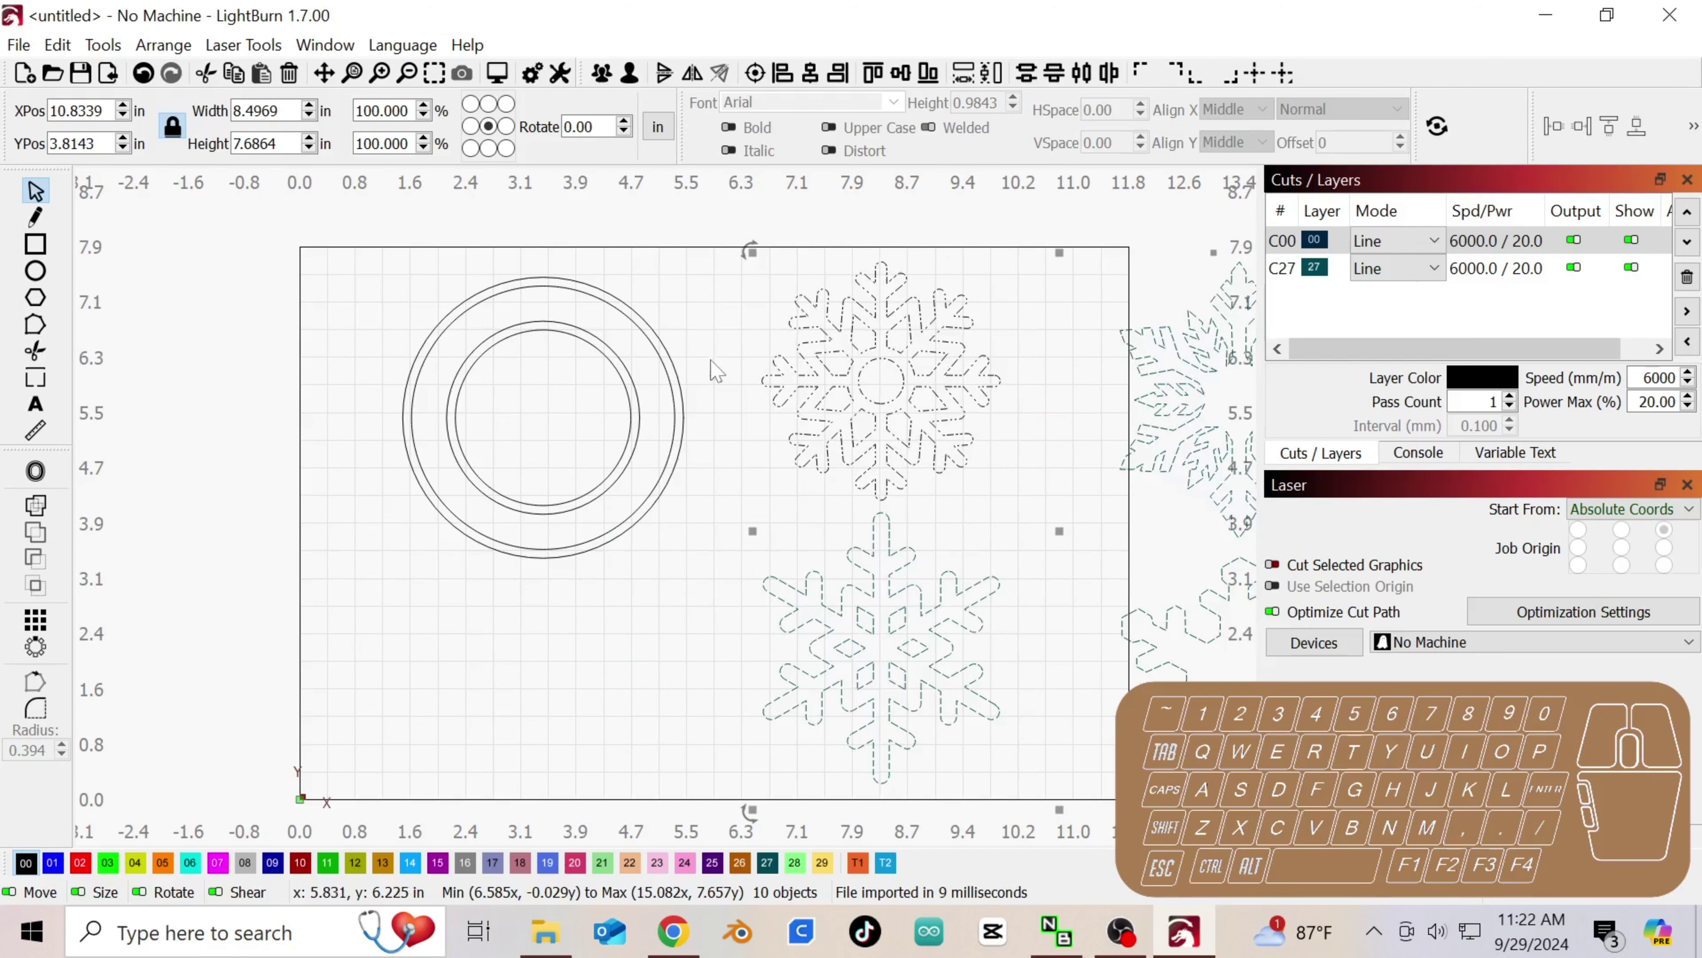
pyautogui.click(729, 347)
pyautogui.click(874, 309)
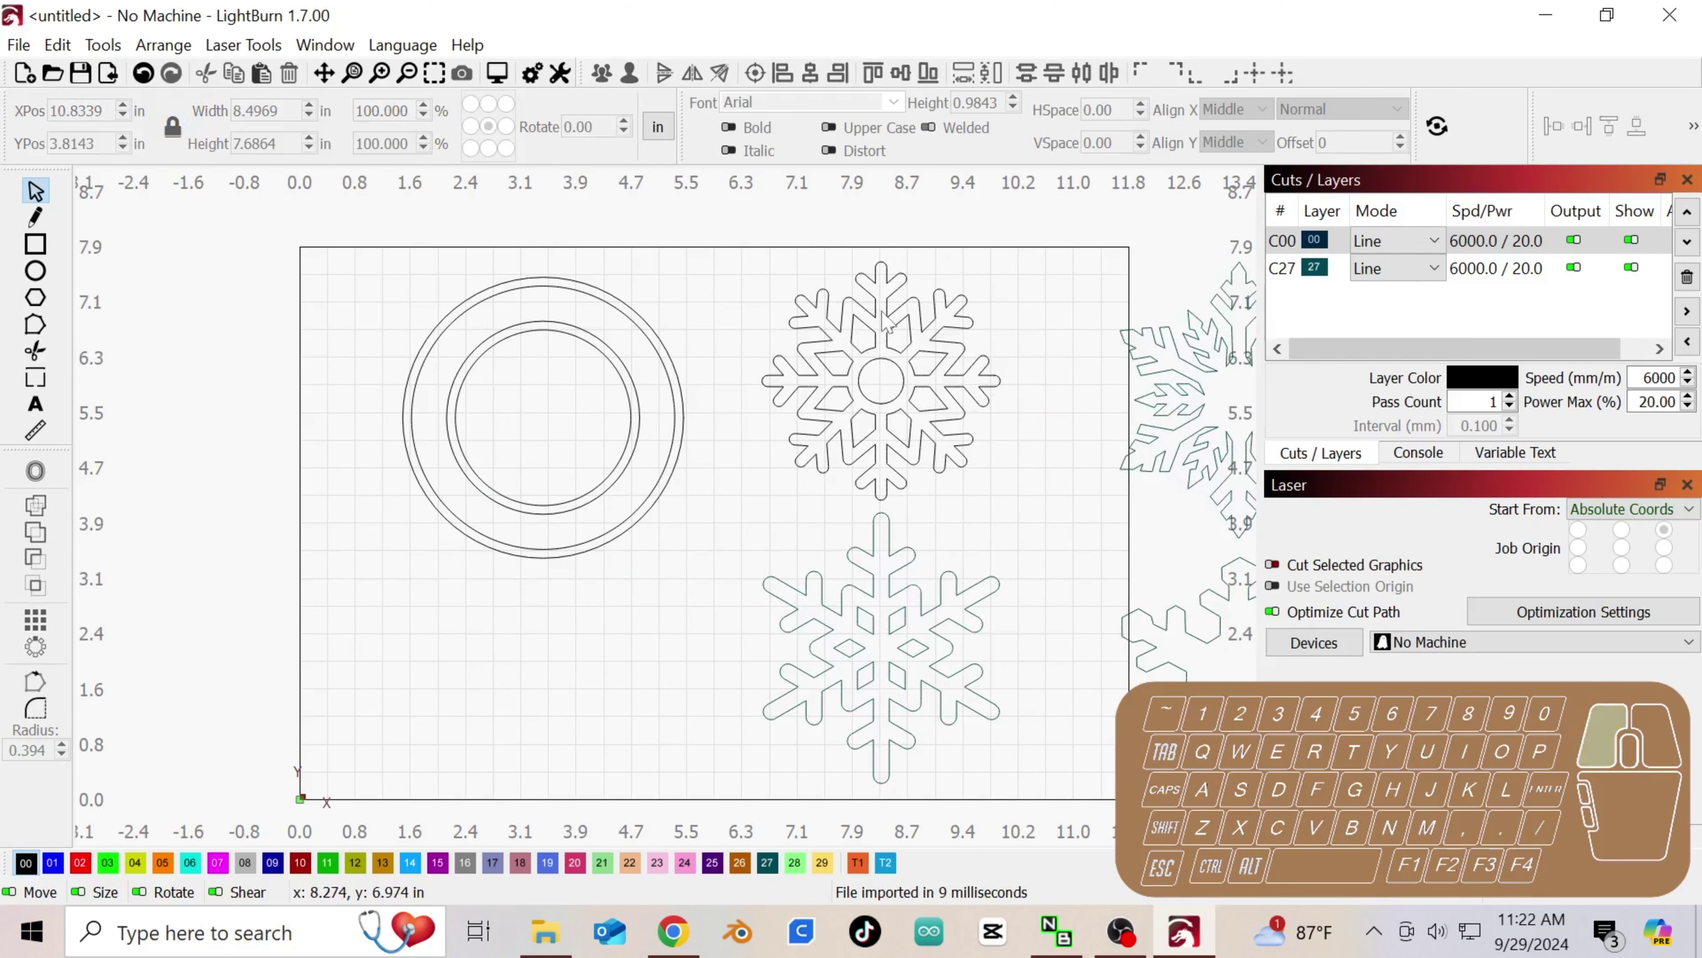
pyautogui.click(876, 308)
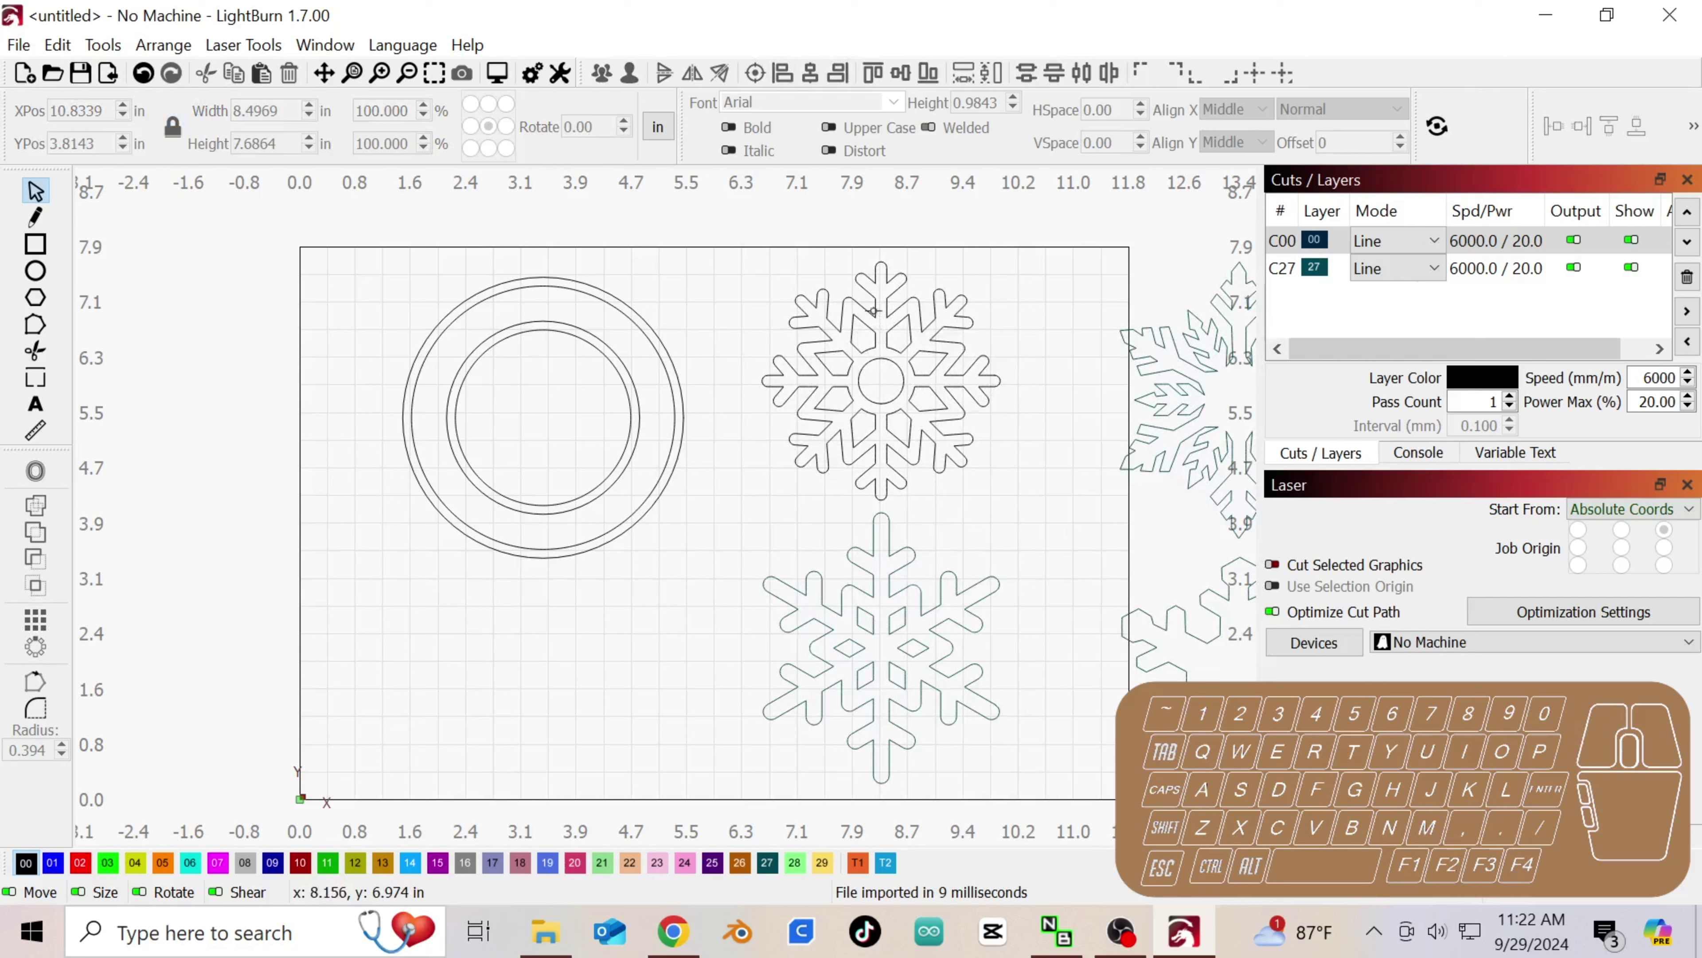
# - Move the snowflake with the round center onto the upper part of the ring and shrink it to about 0.75 in
pyautogui.moveTo(733, 222); pyautogui.dragTo(755, 250)
pyautogui.click(980, 486)
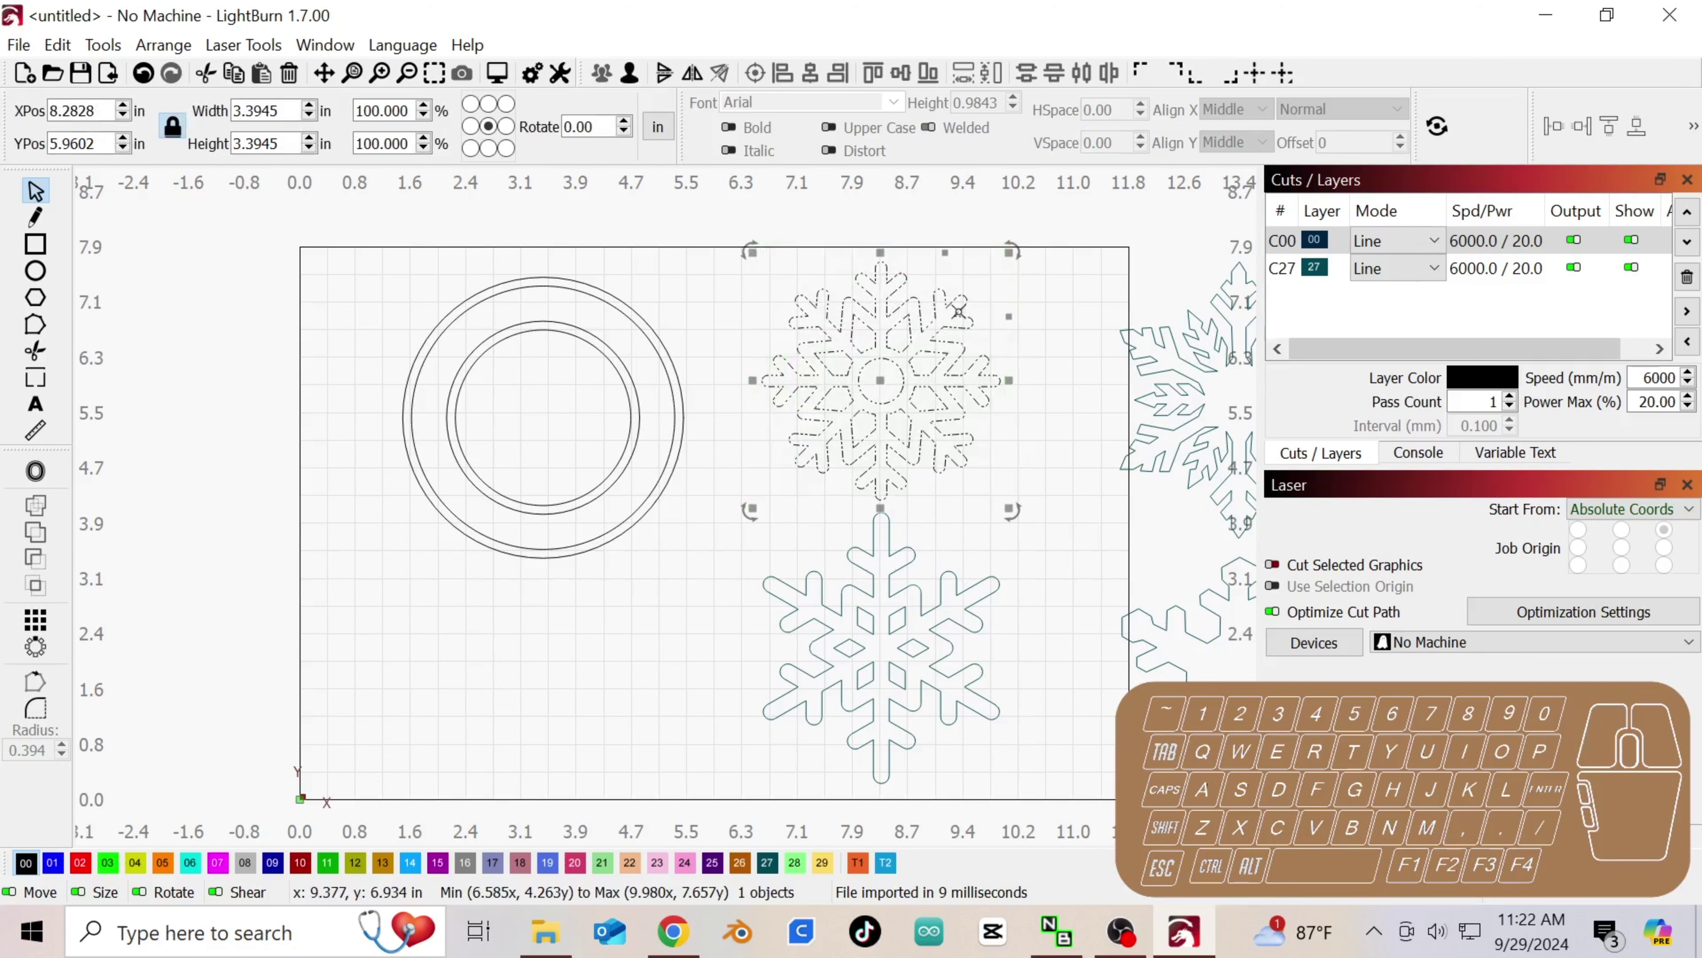
pyautogui.moveTo(955, 320); pyautogui.dragTo(794, 307)
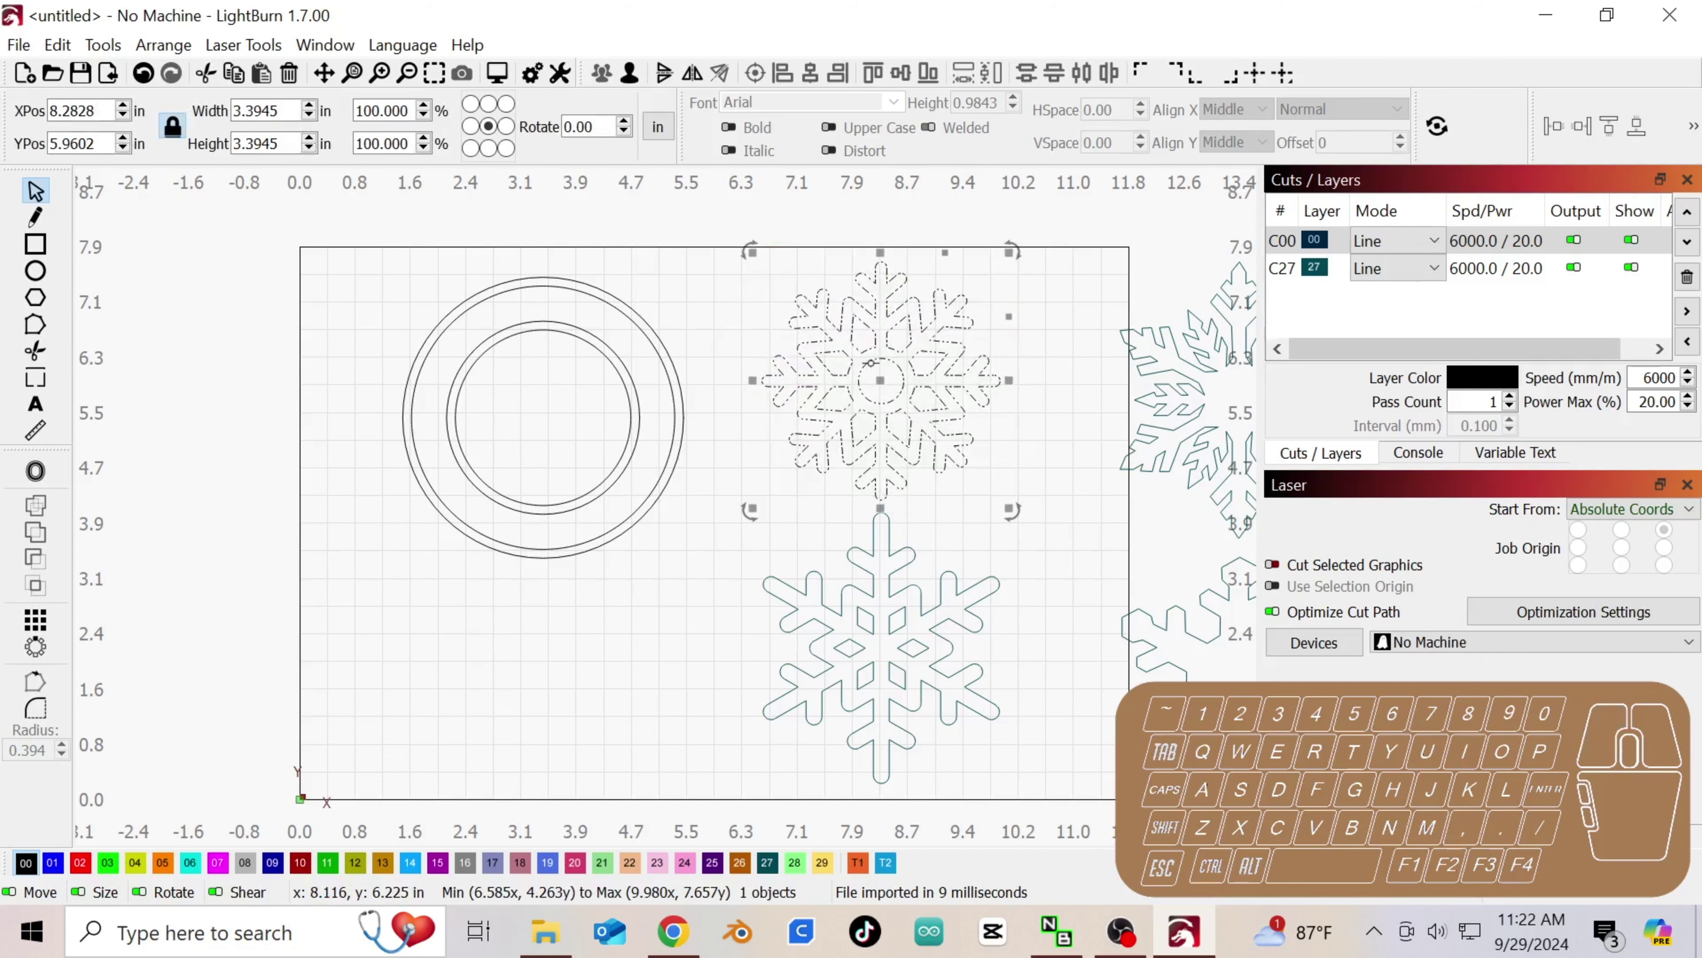
pyautogui.moveTo(841, 365); pyautogui.dragTo(485, 306)
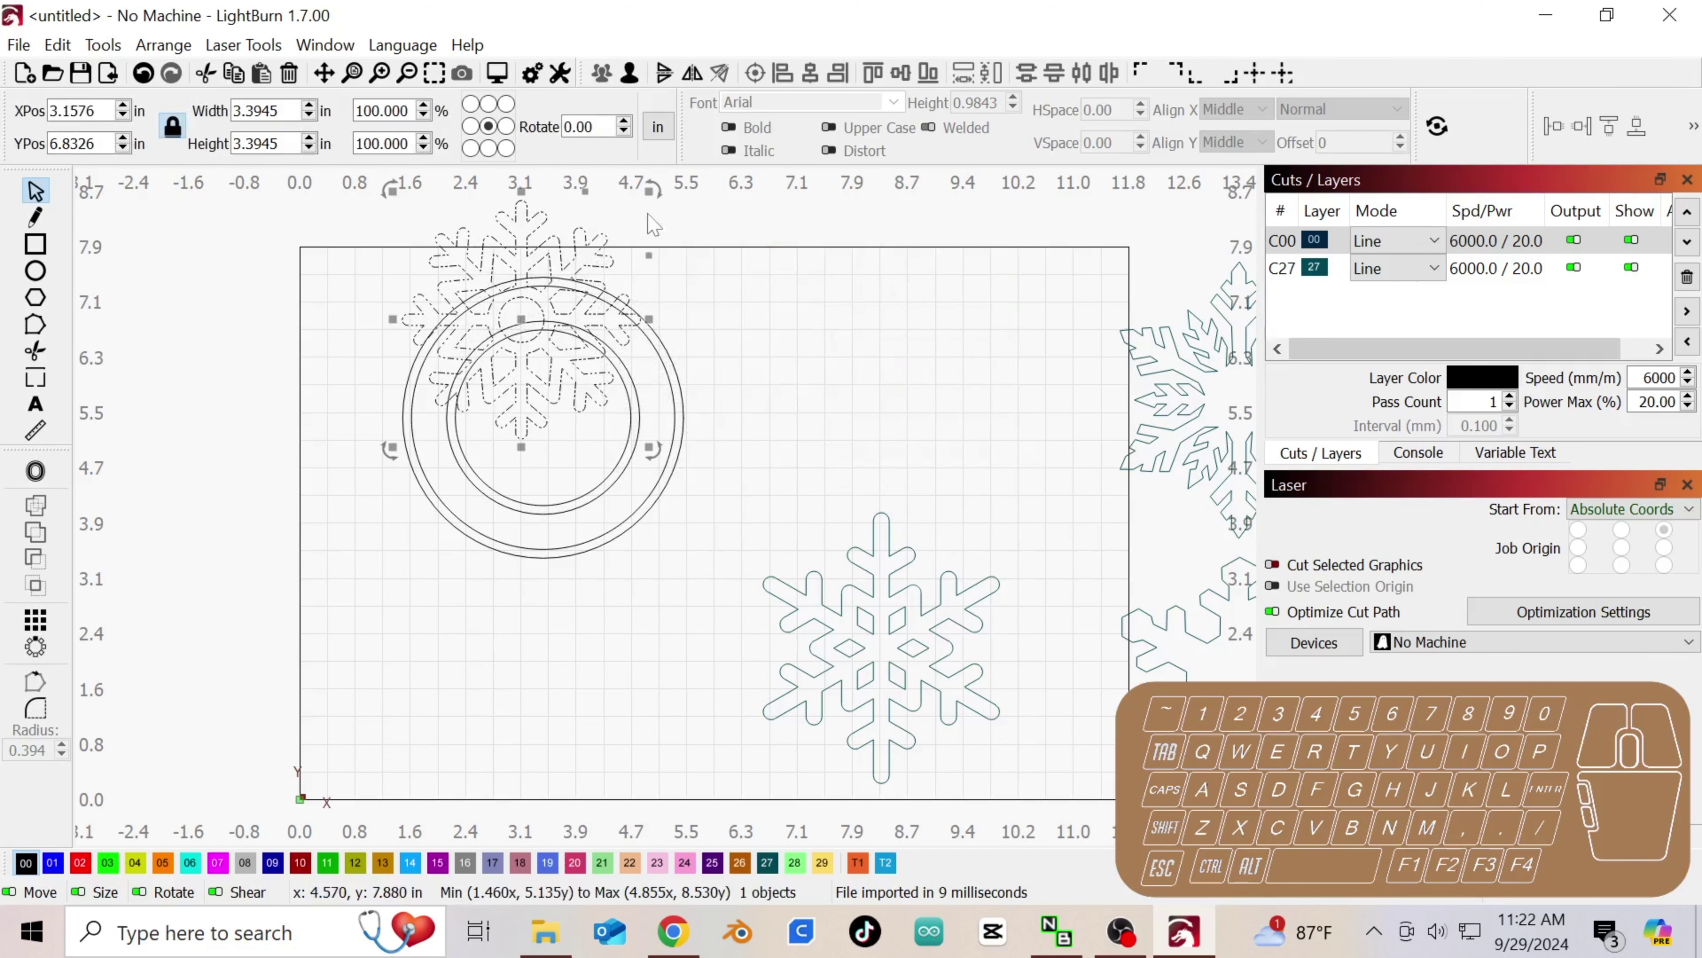
pyautogui.moveTo(650, 194); pyautogui.dragTo(496, 346)
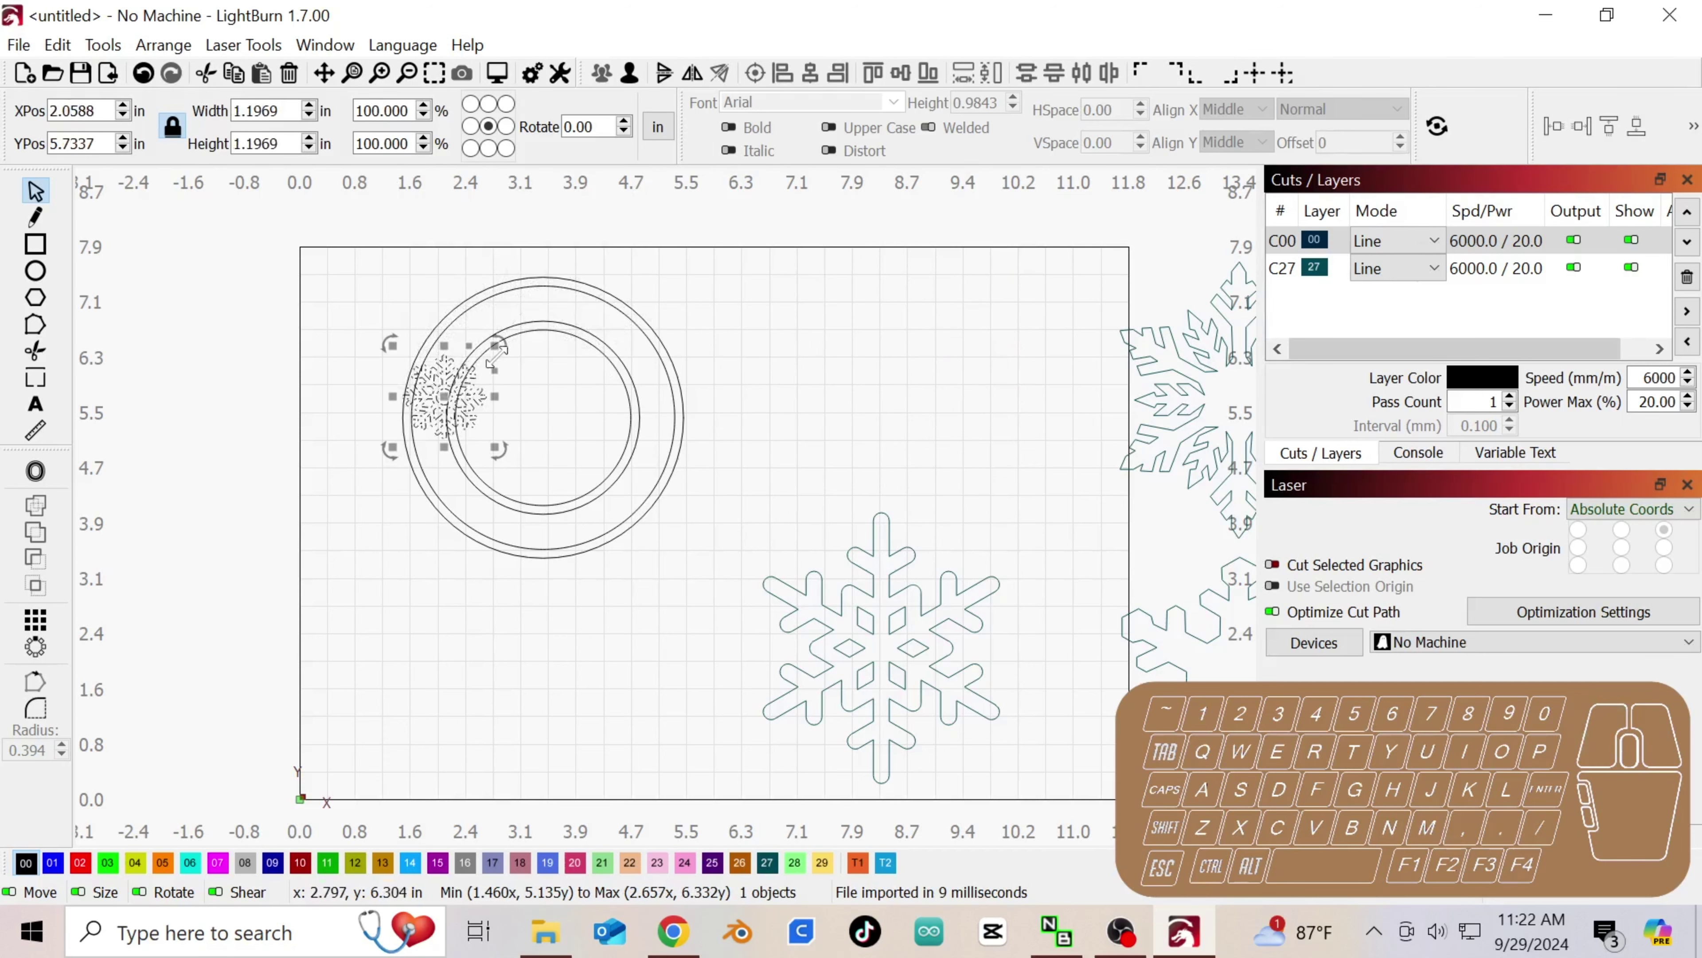
pyautogui.moveTo(449, 403); pyautogui.dragTo(536, 305)
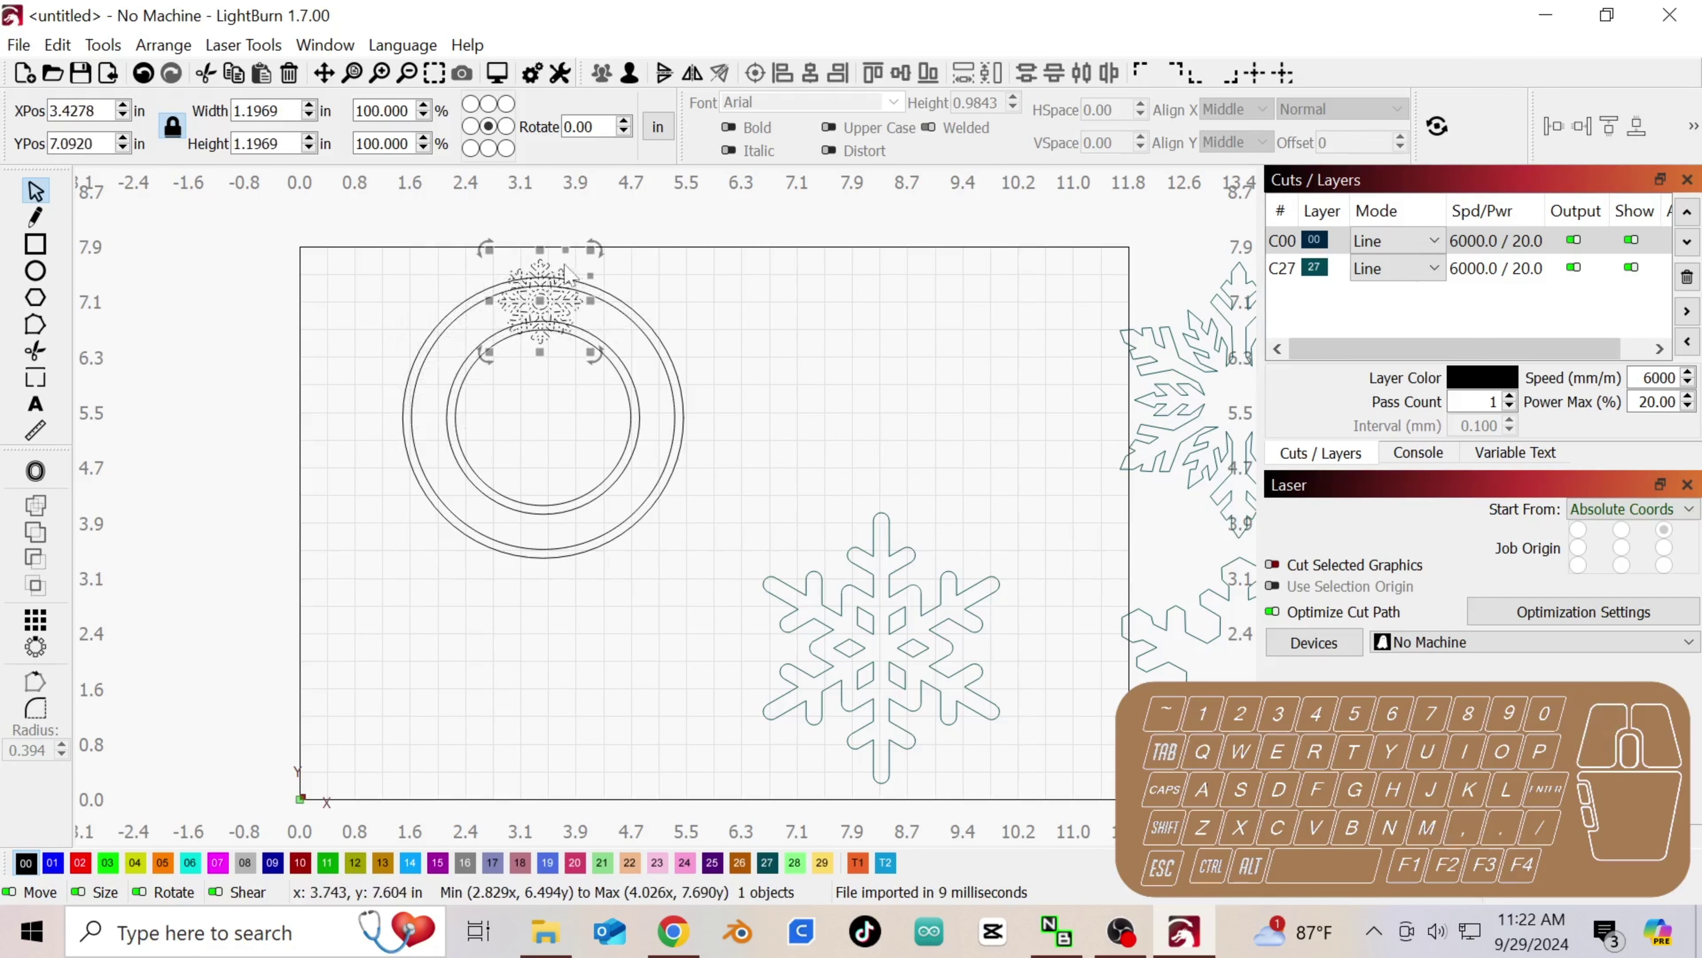
pyautogui.moveTo(587, 252); pyautogui.dragTo(559, 282)
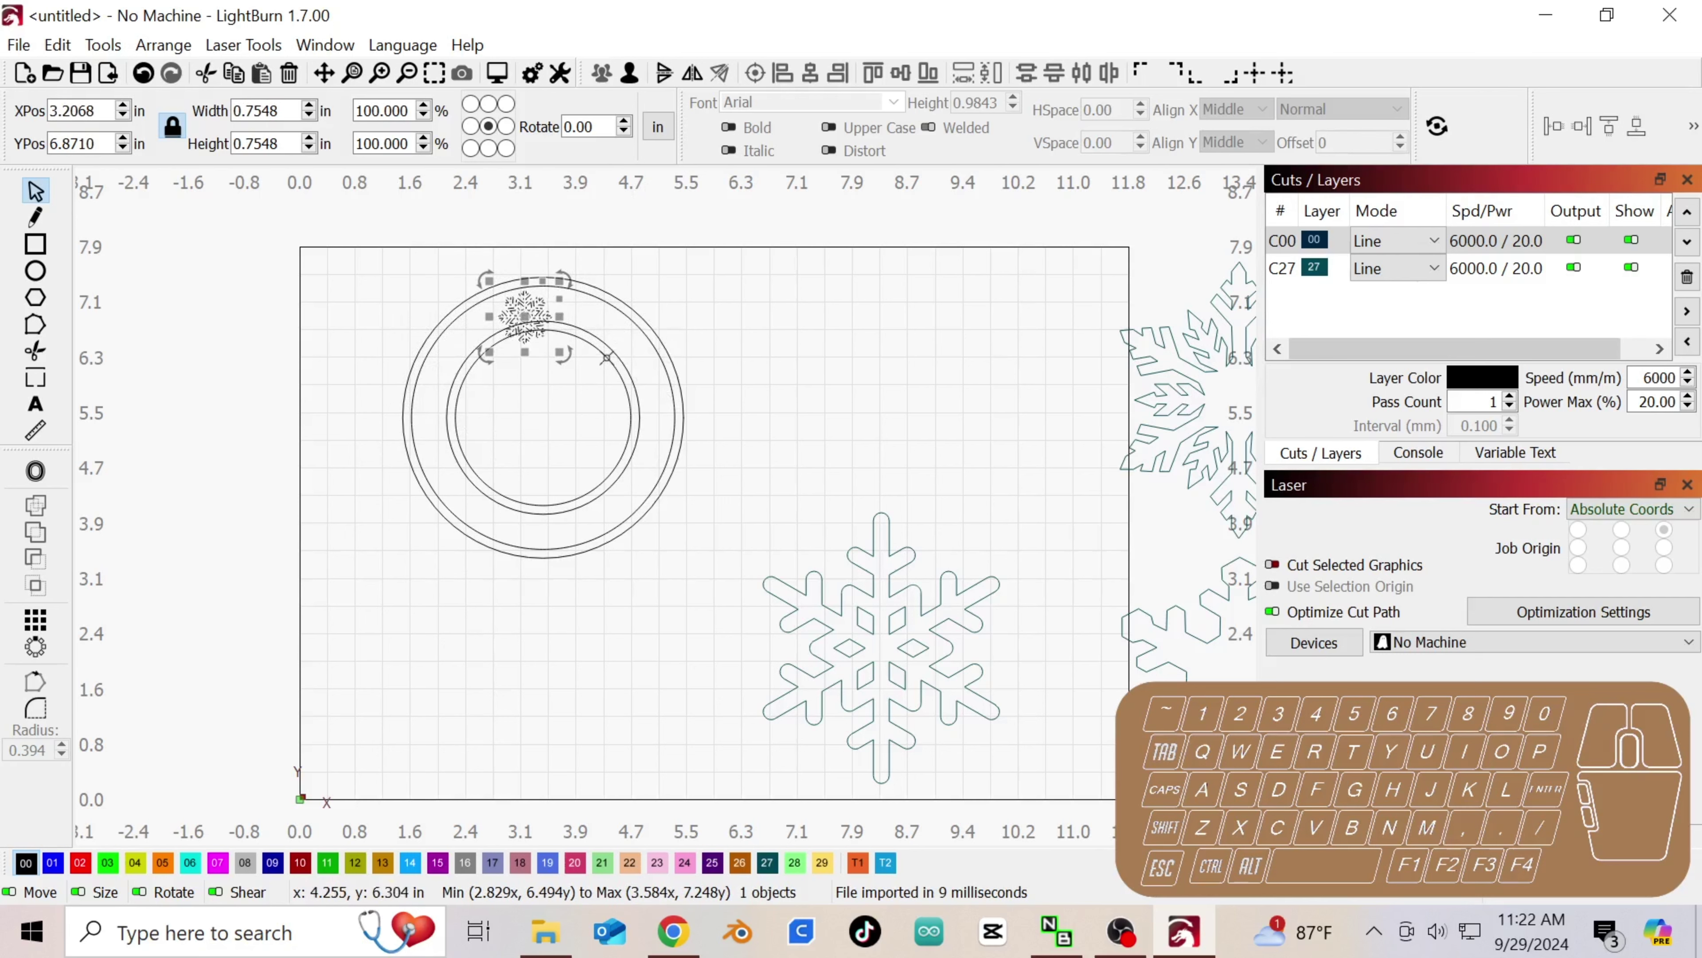
pyautogui.moveTo(538, 316); pyautogui.dragTo(556, 305)
# - Shrink the snowflake to about 0.655 in and place it across the ring band at about X 3.52, Y 7.05 in
pyautogui.scroll(-2, 545, 305)
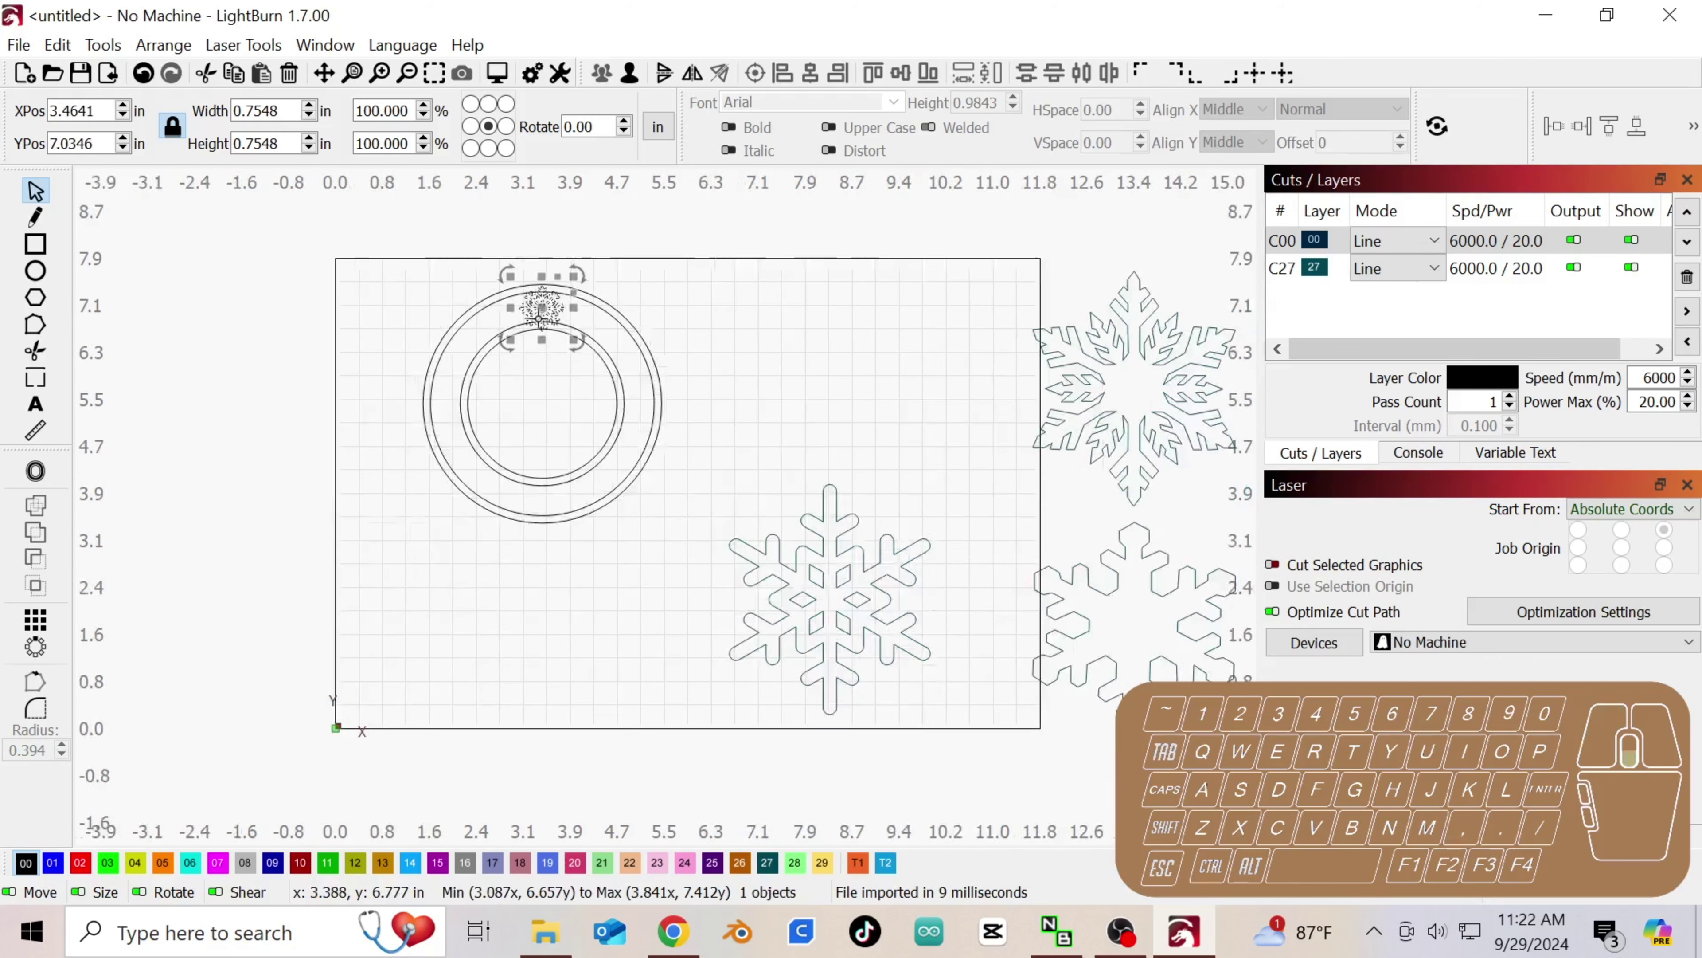
pyautogui.scroll(5, 545, 305)
pyautogui.scroll(3, 610, 320)
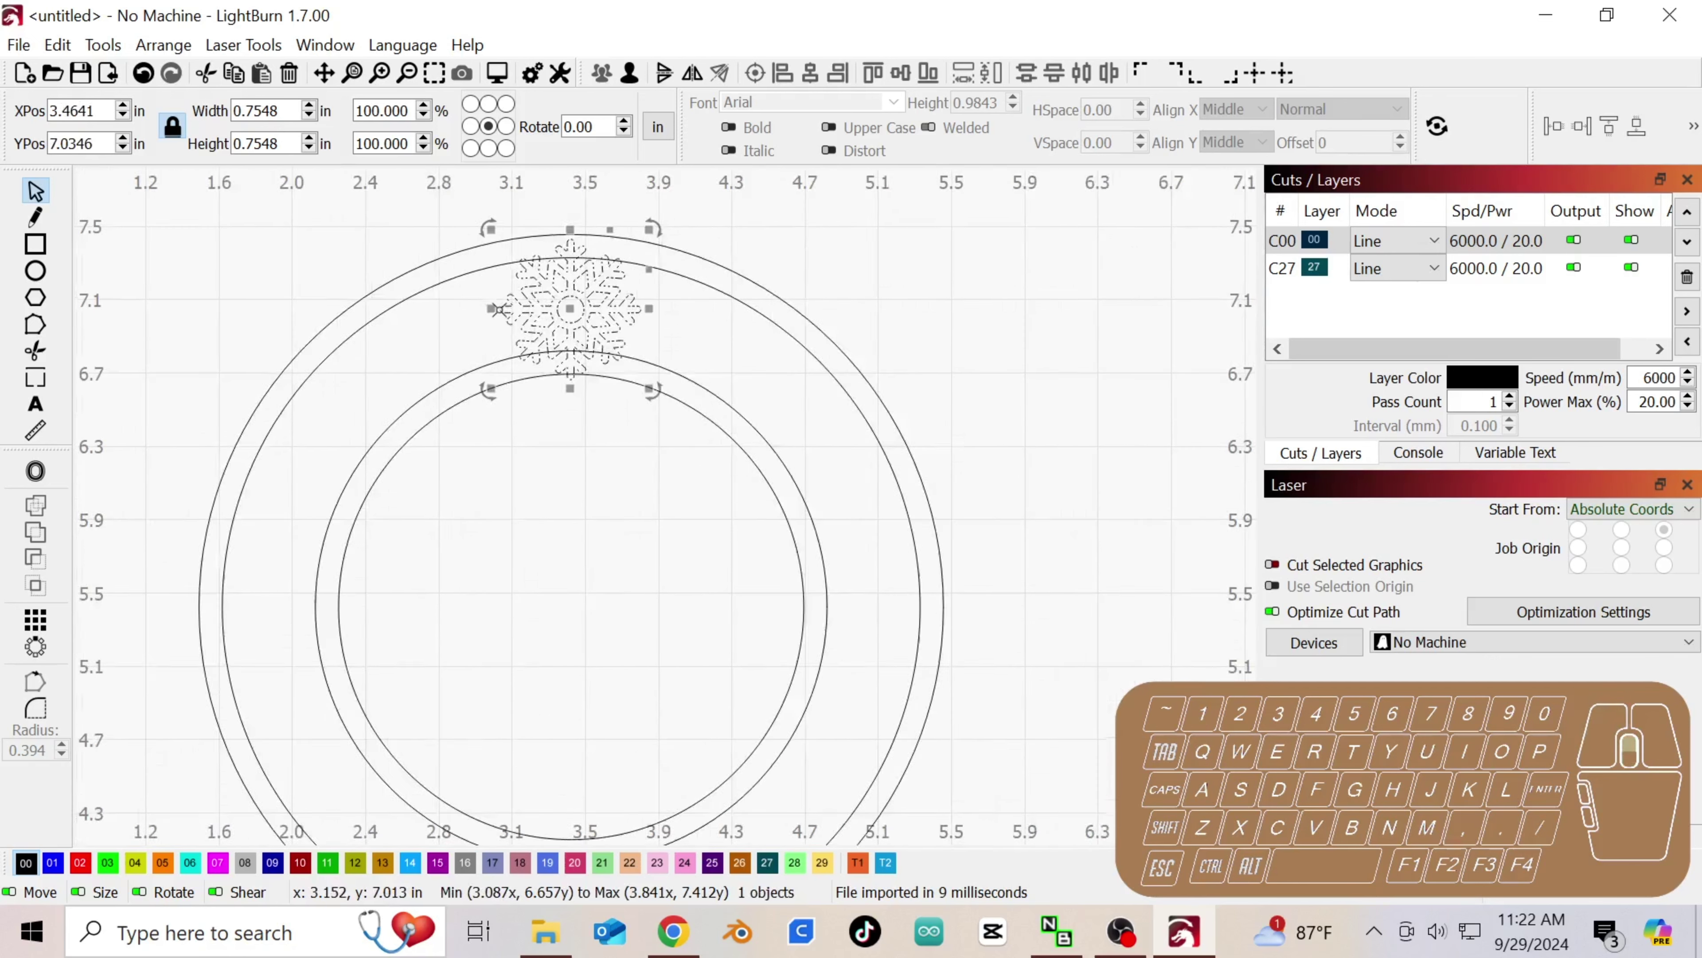
pyautogui.moveTo(707, 412); pyautogui.dragTo(655, 385)
pyautogui.click(629, 329)
pyautogui.click(629, 331)
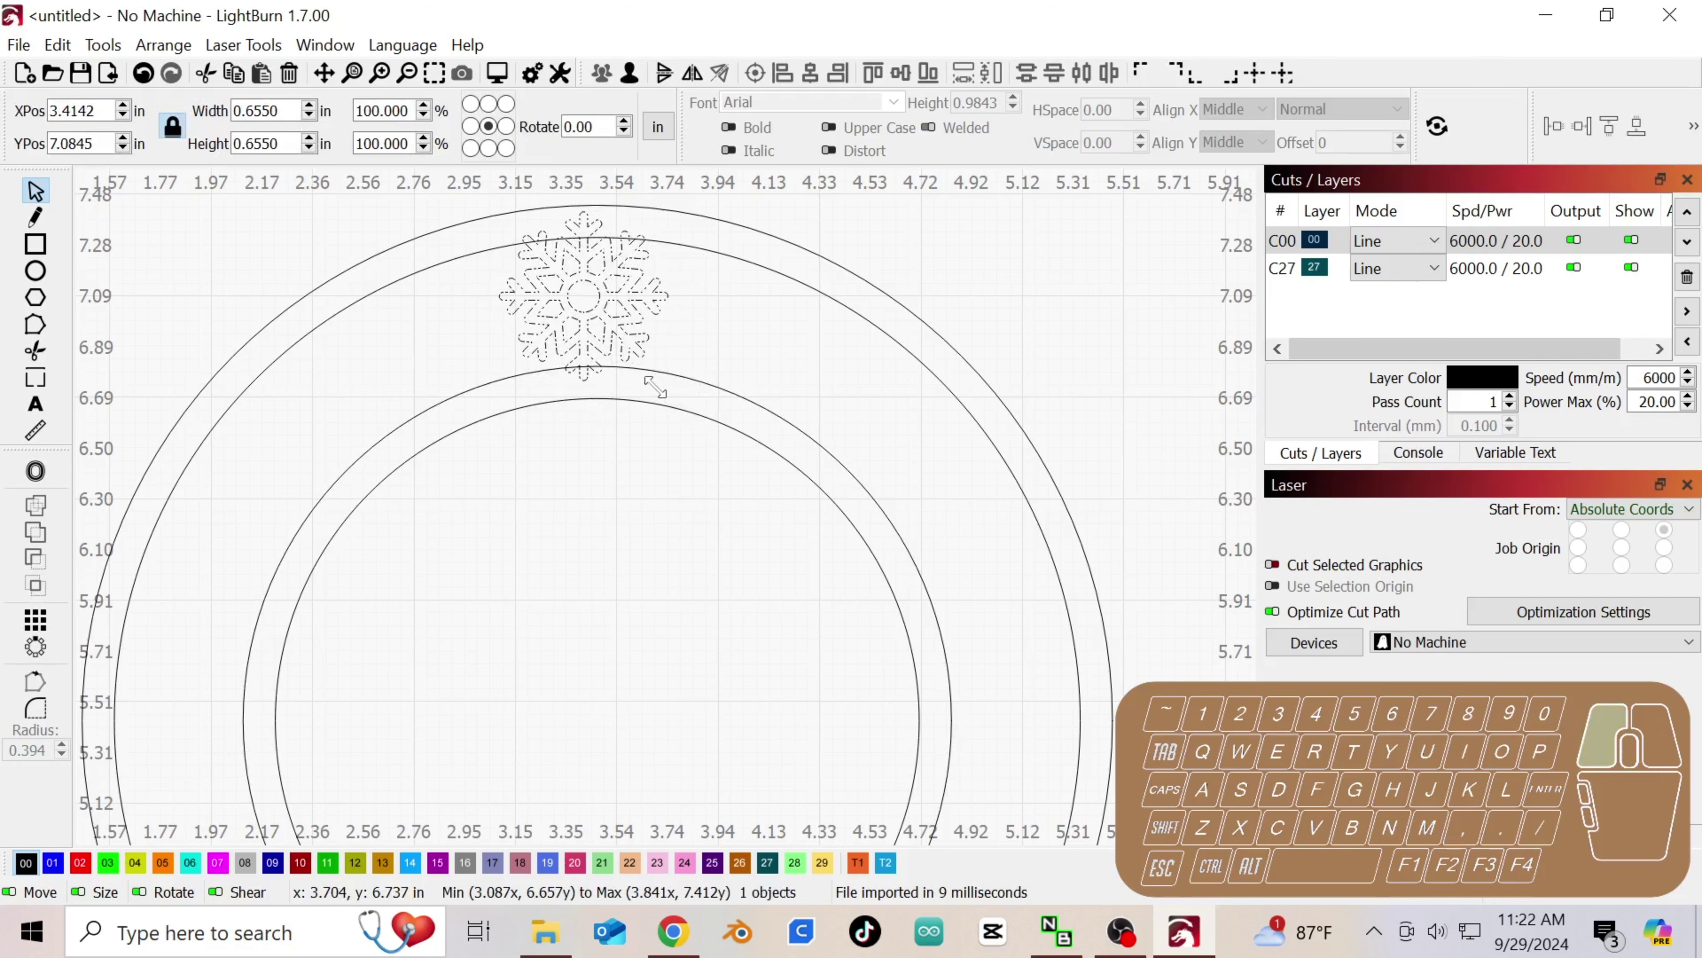
pyautogui.click(604, 300)
pyautogui.moveTo(603, 298); pyautogui.dragTo(623, 303)
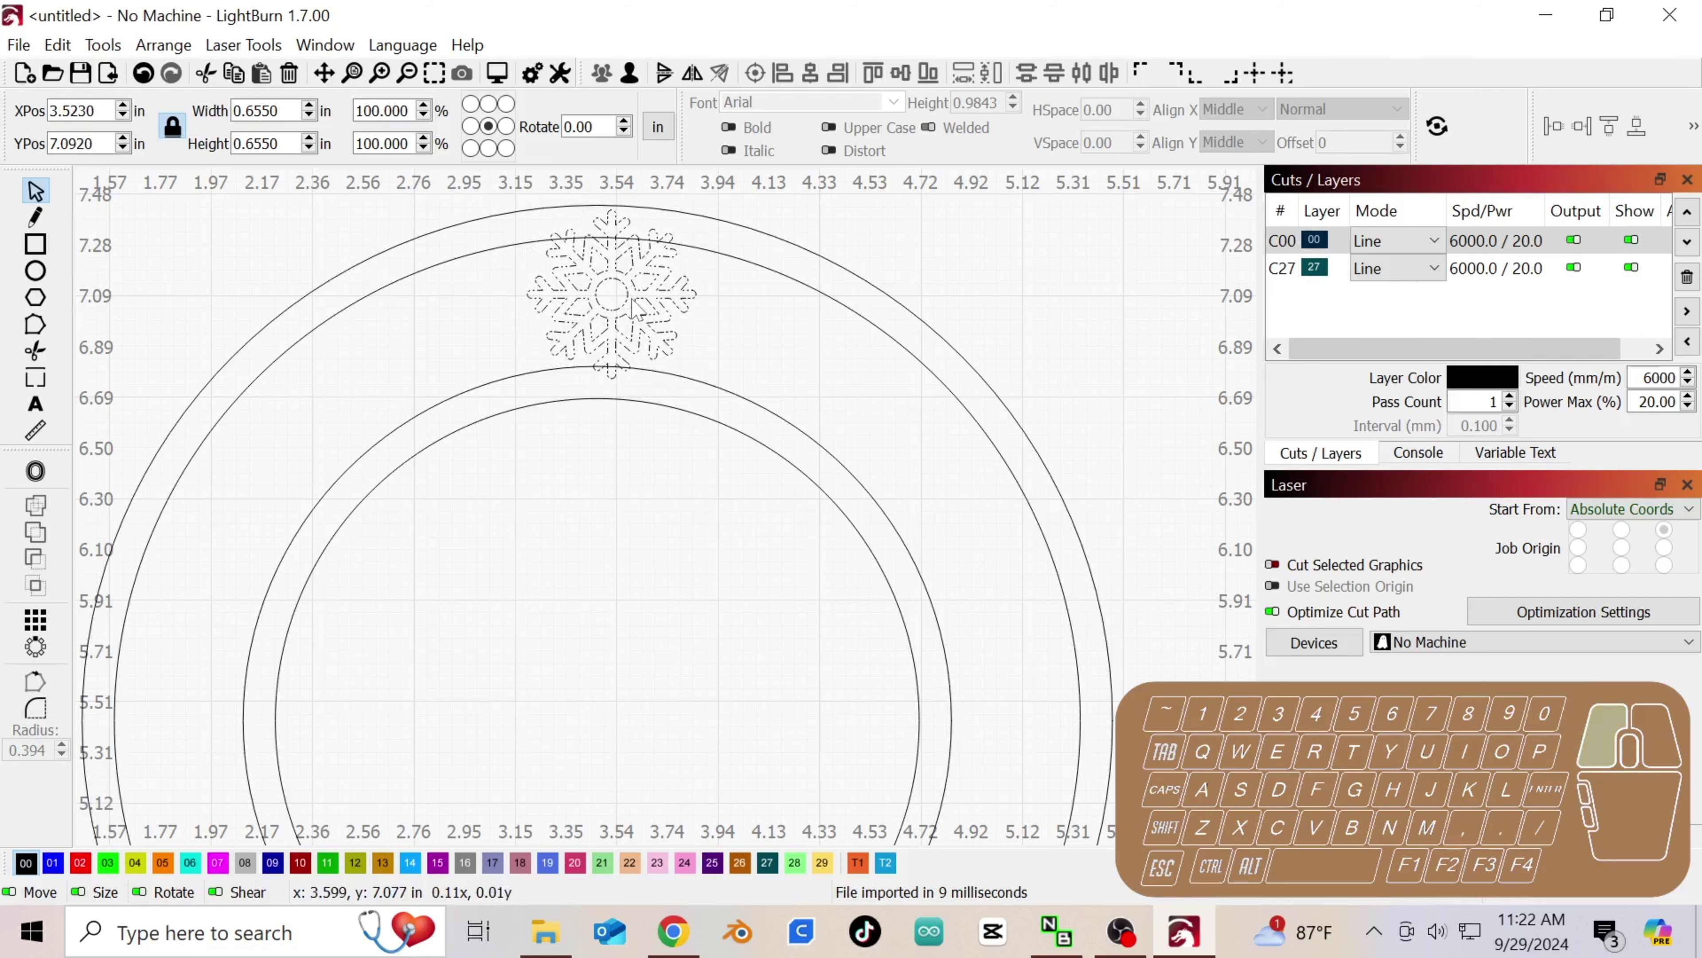
pyautogui.moveTo(627, 299); pyautogui.dragTo(630, 303)
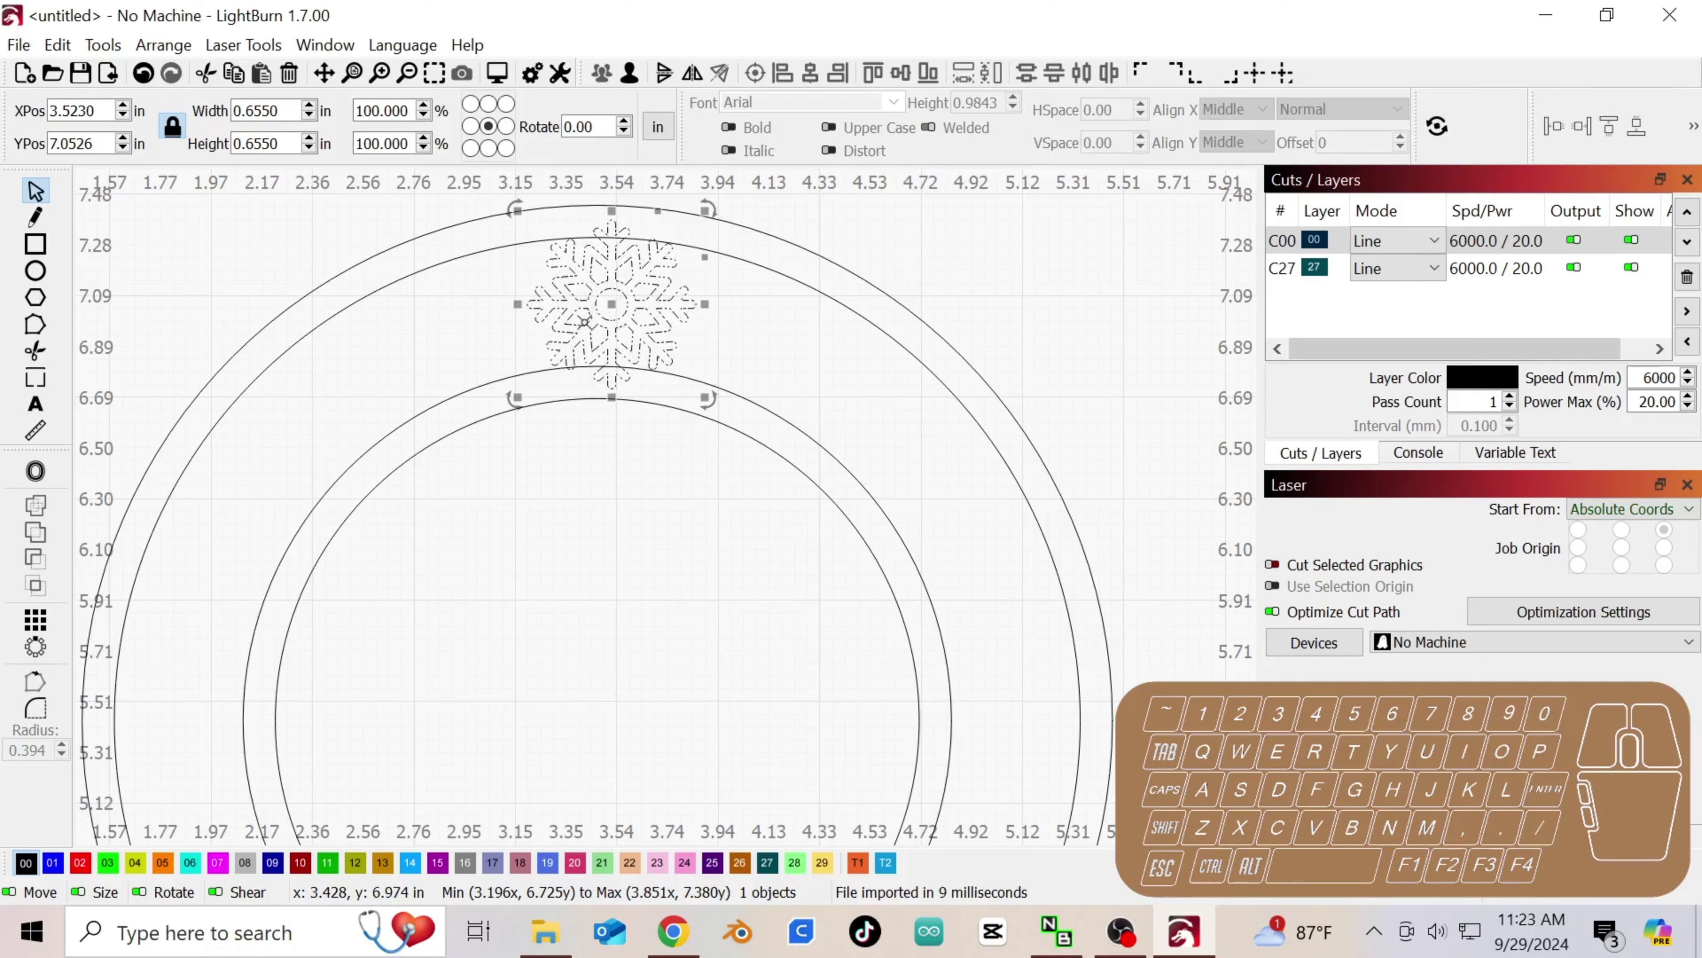
pyautogui.scroll(-3, 406, 310)
pyautogui.moveTo(222, 211); pyautogui.dragTo(968, 849)
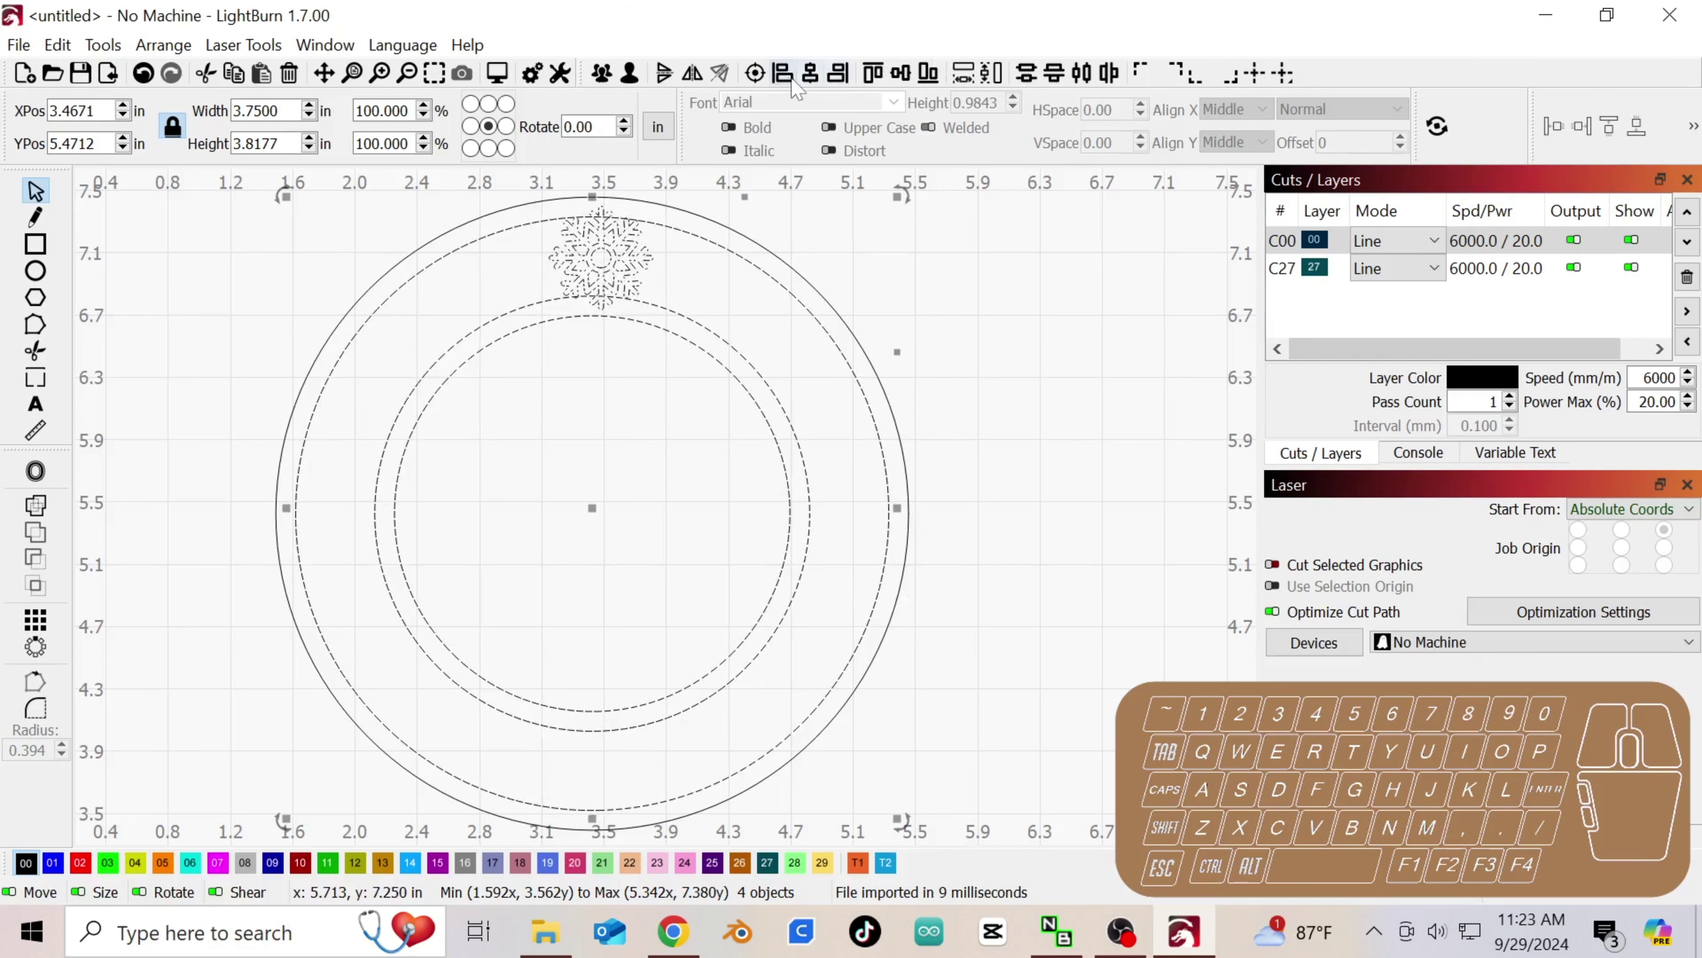
pyautogui.click(809, 75)
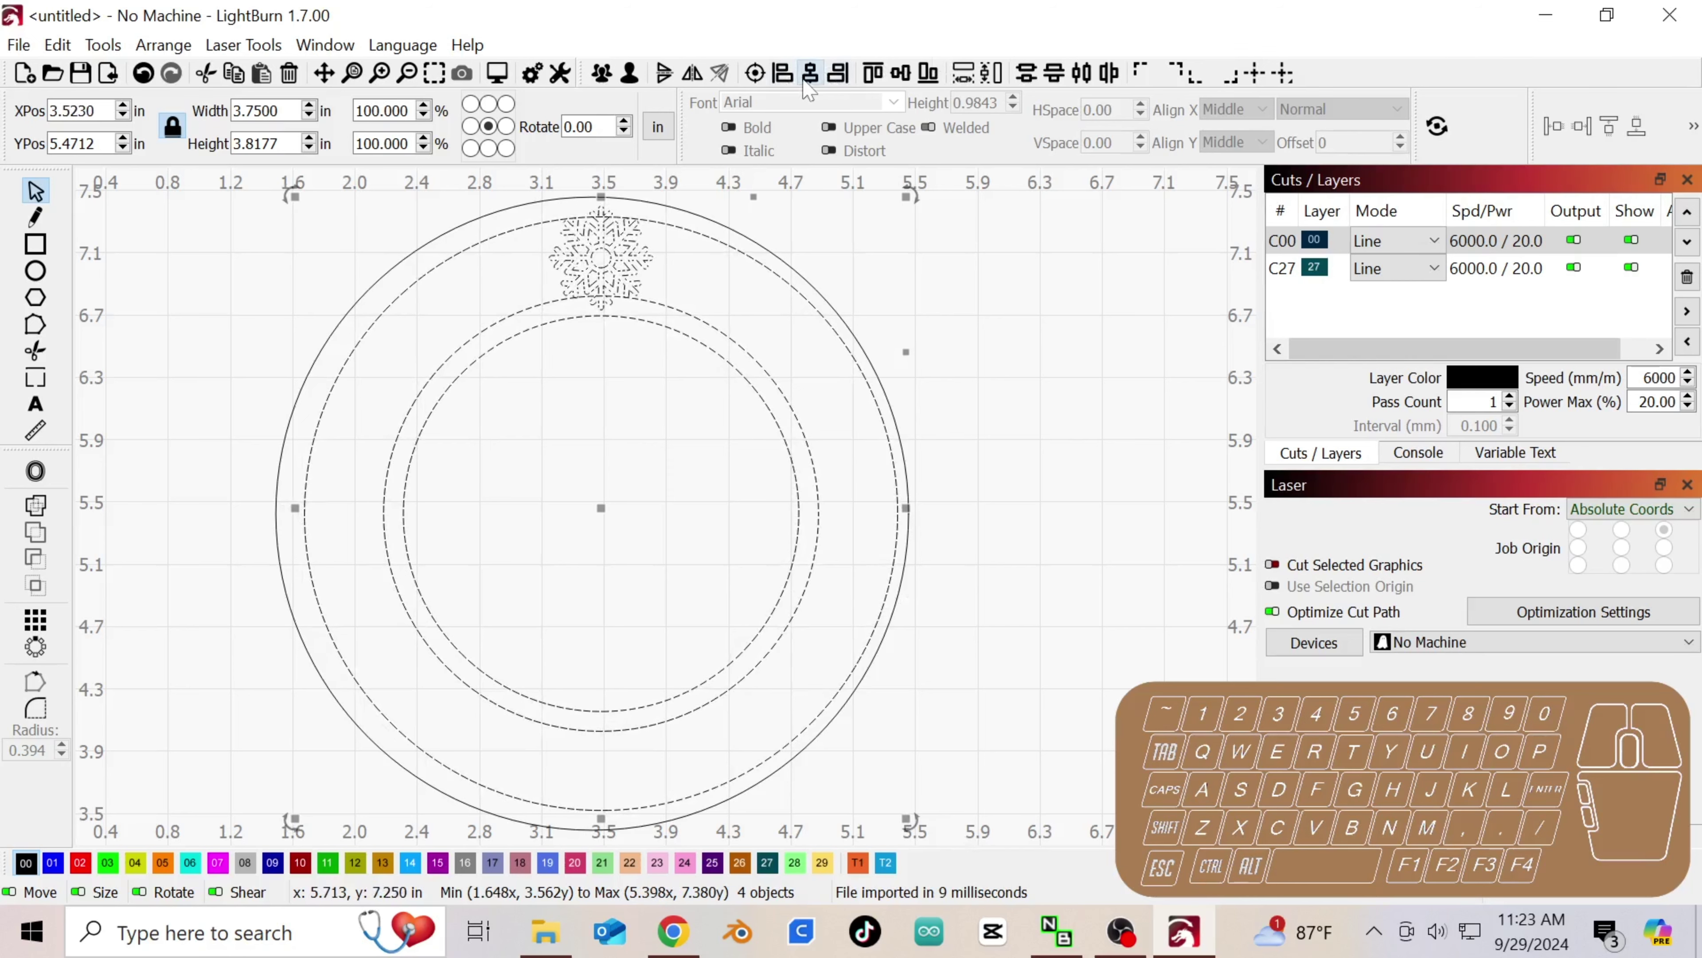
pyautogui.hotkey('ctrl', 'z')
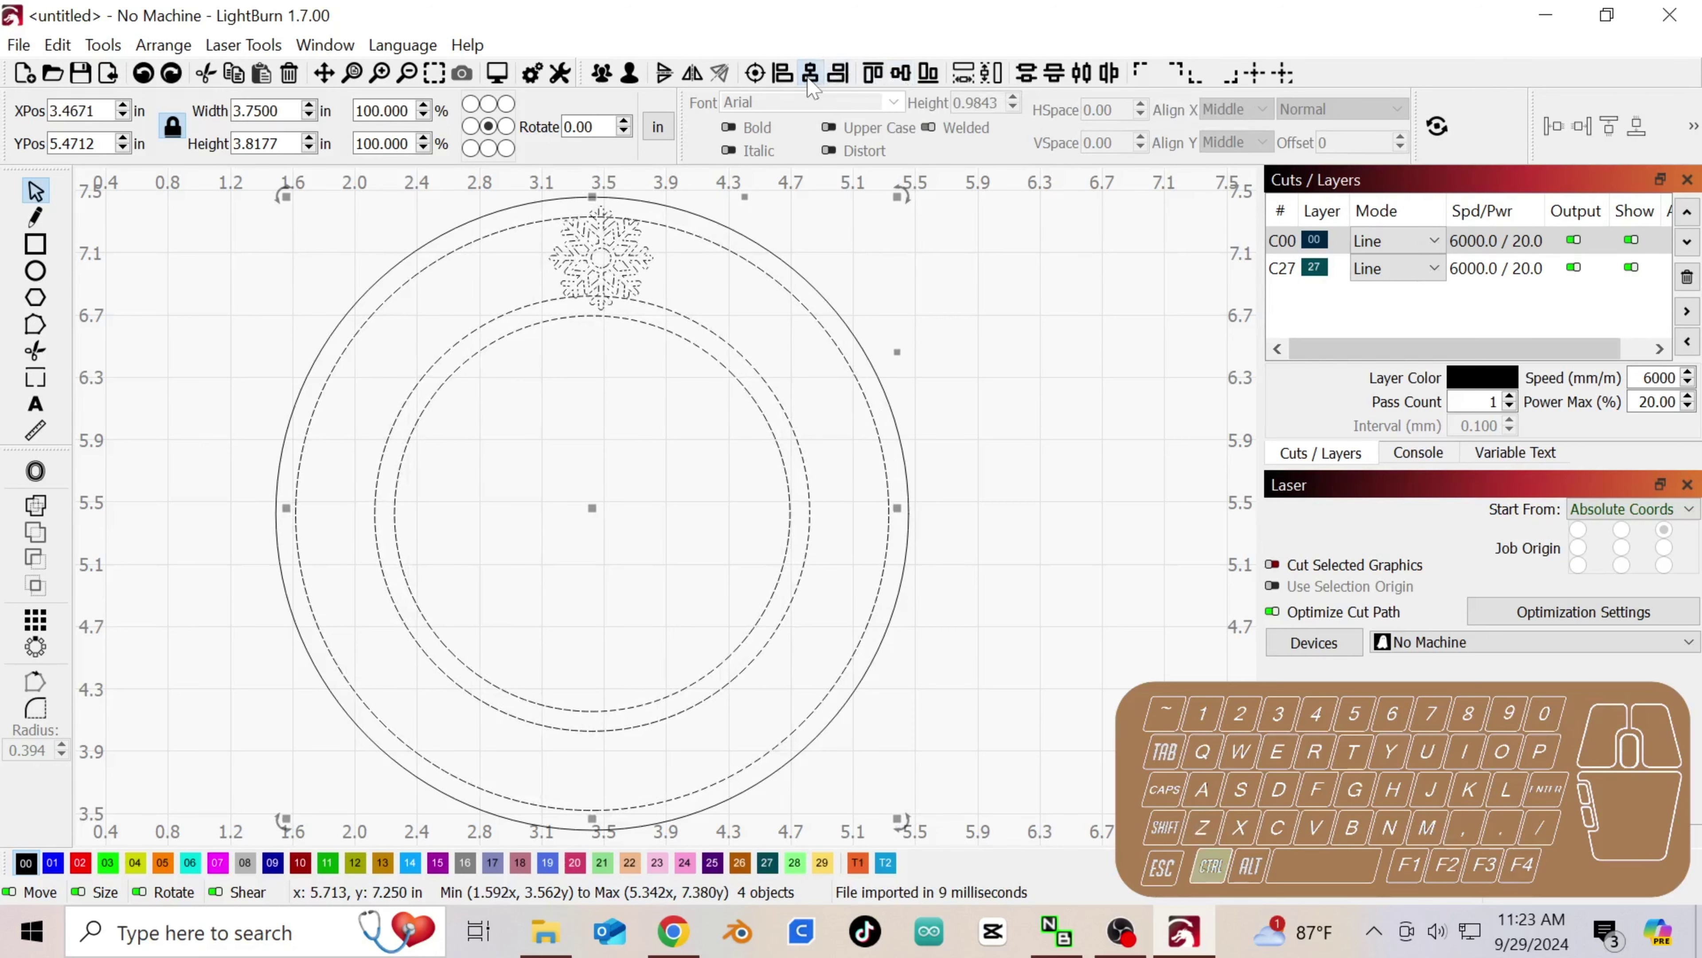
# - Align all four circles and the small snowflake horizontally on a common vertical center line
pyautogui.scroll(4, 155, 367)
pyautogui.scroll(-5, 156, 368)
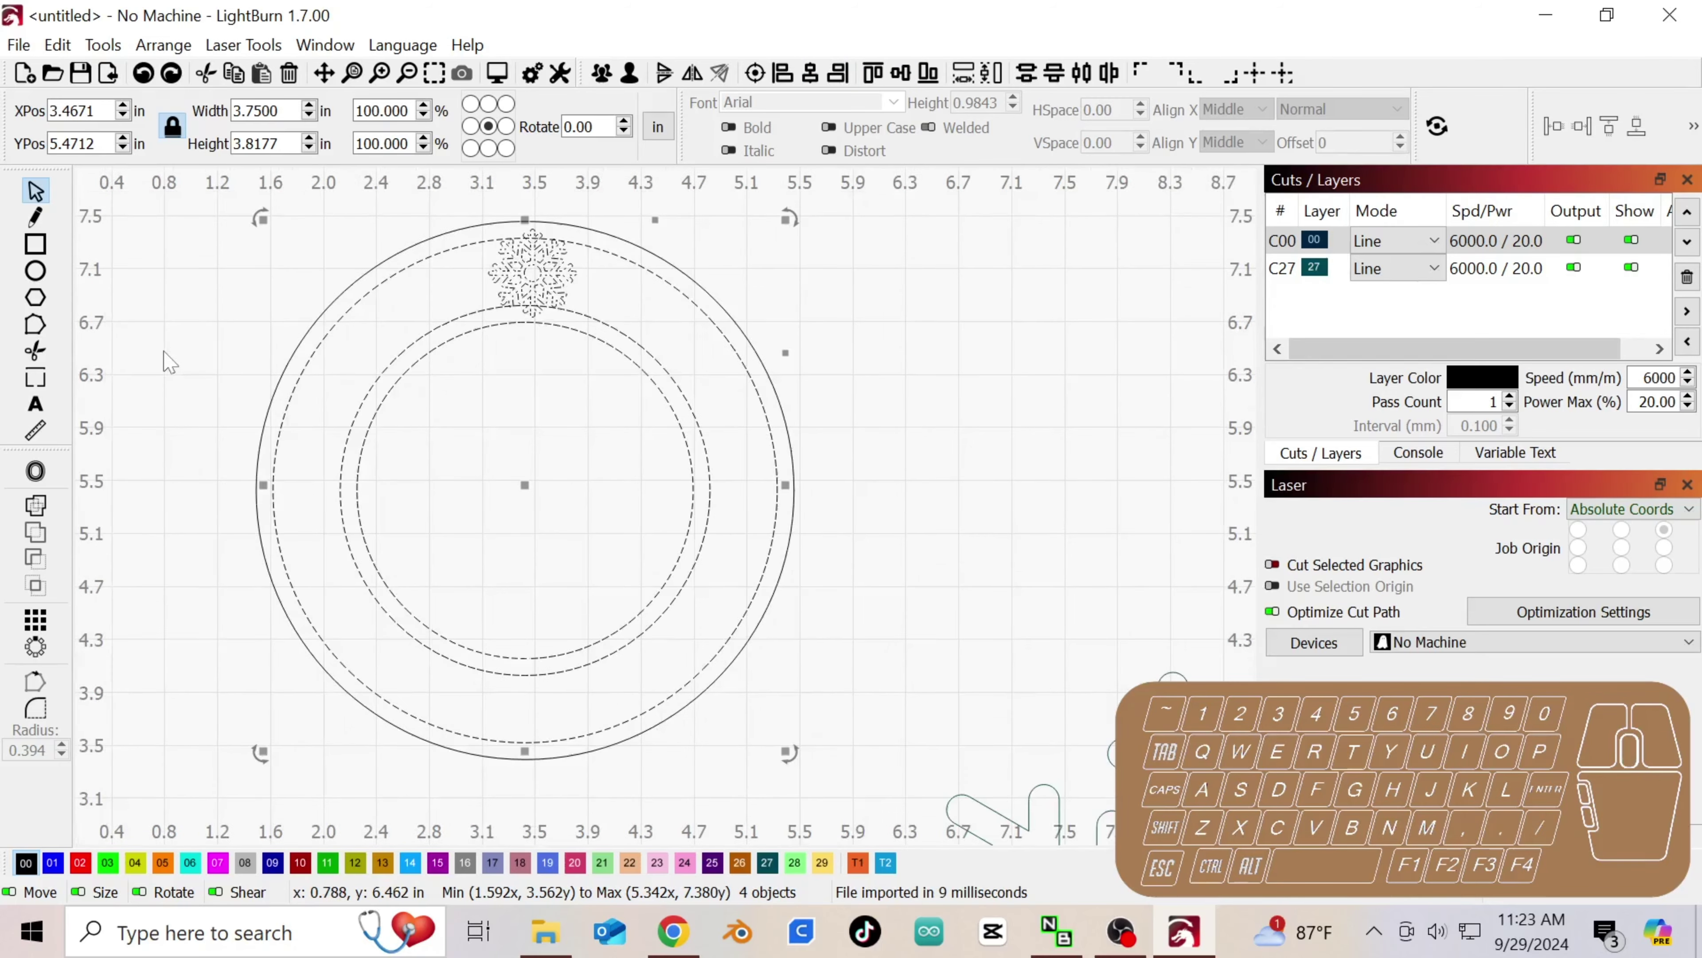
pyautogui.moveTo(178, 223); pyautogui.dragTo(646, 731)
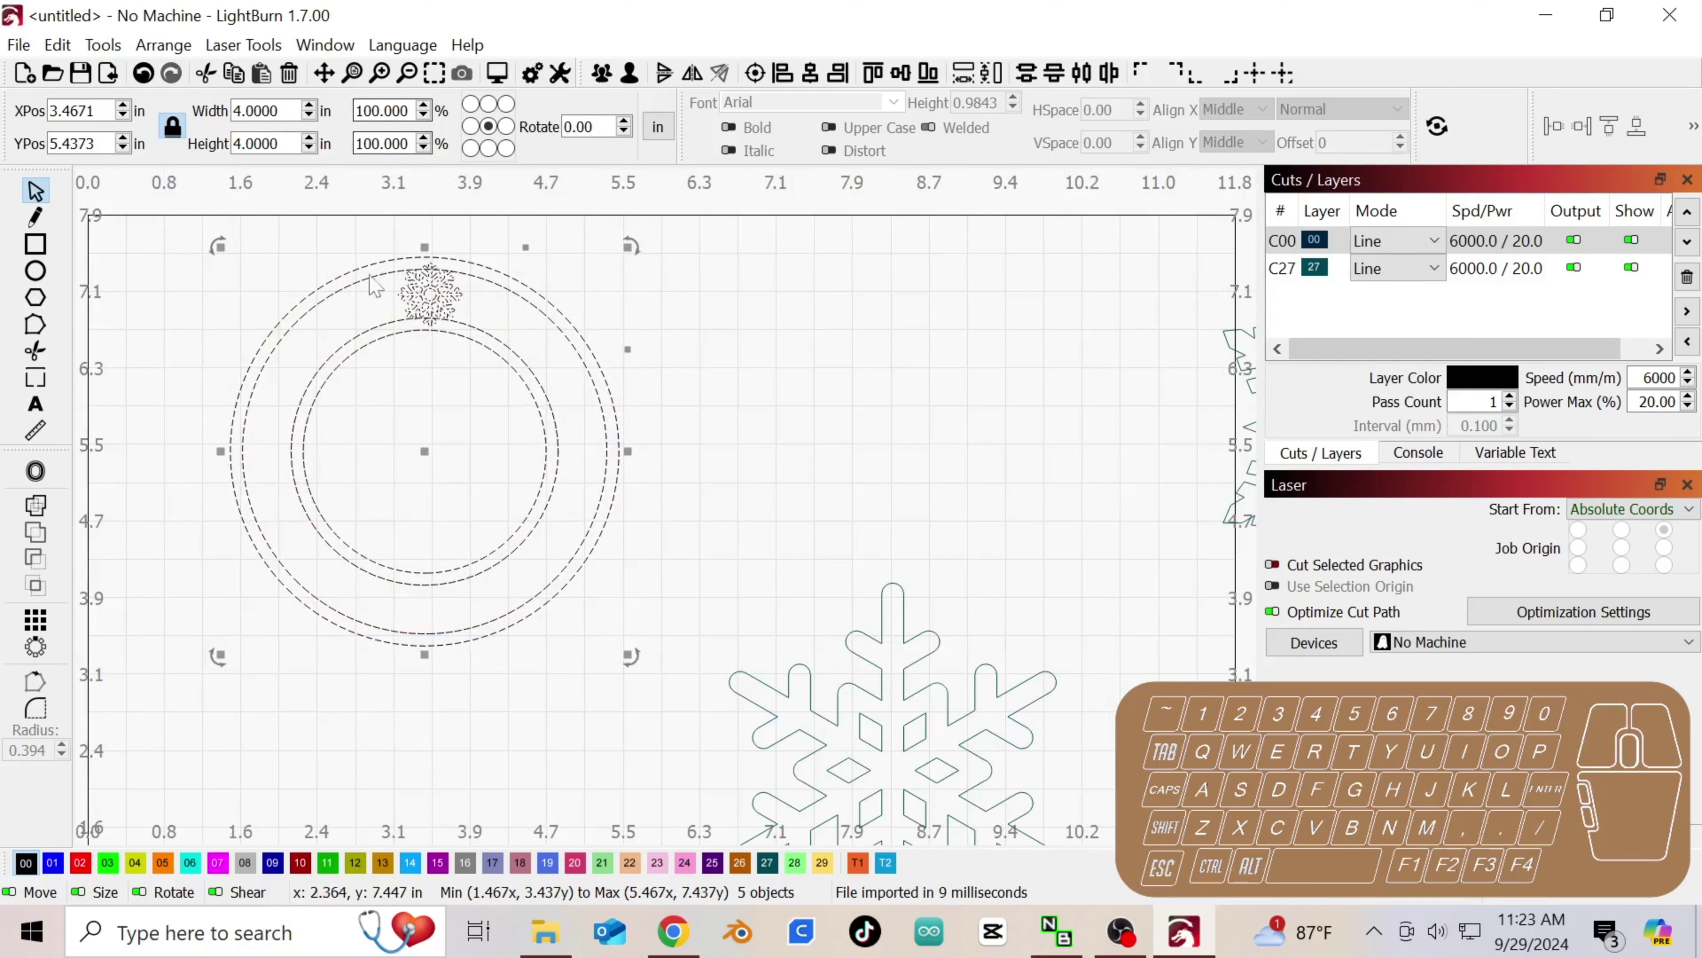
pyautogui.scroll(4, 440, 265)
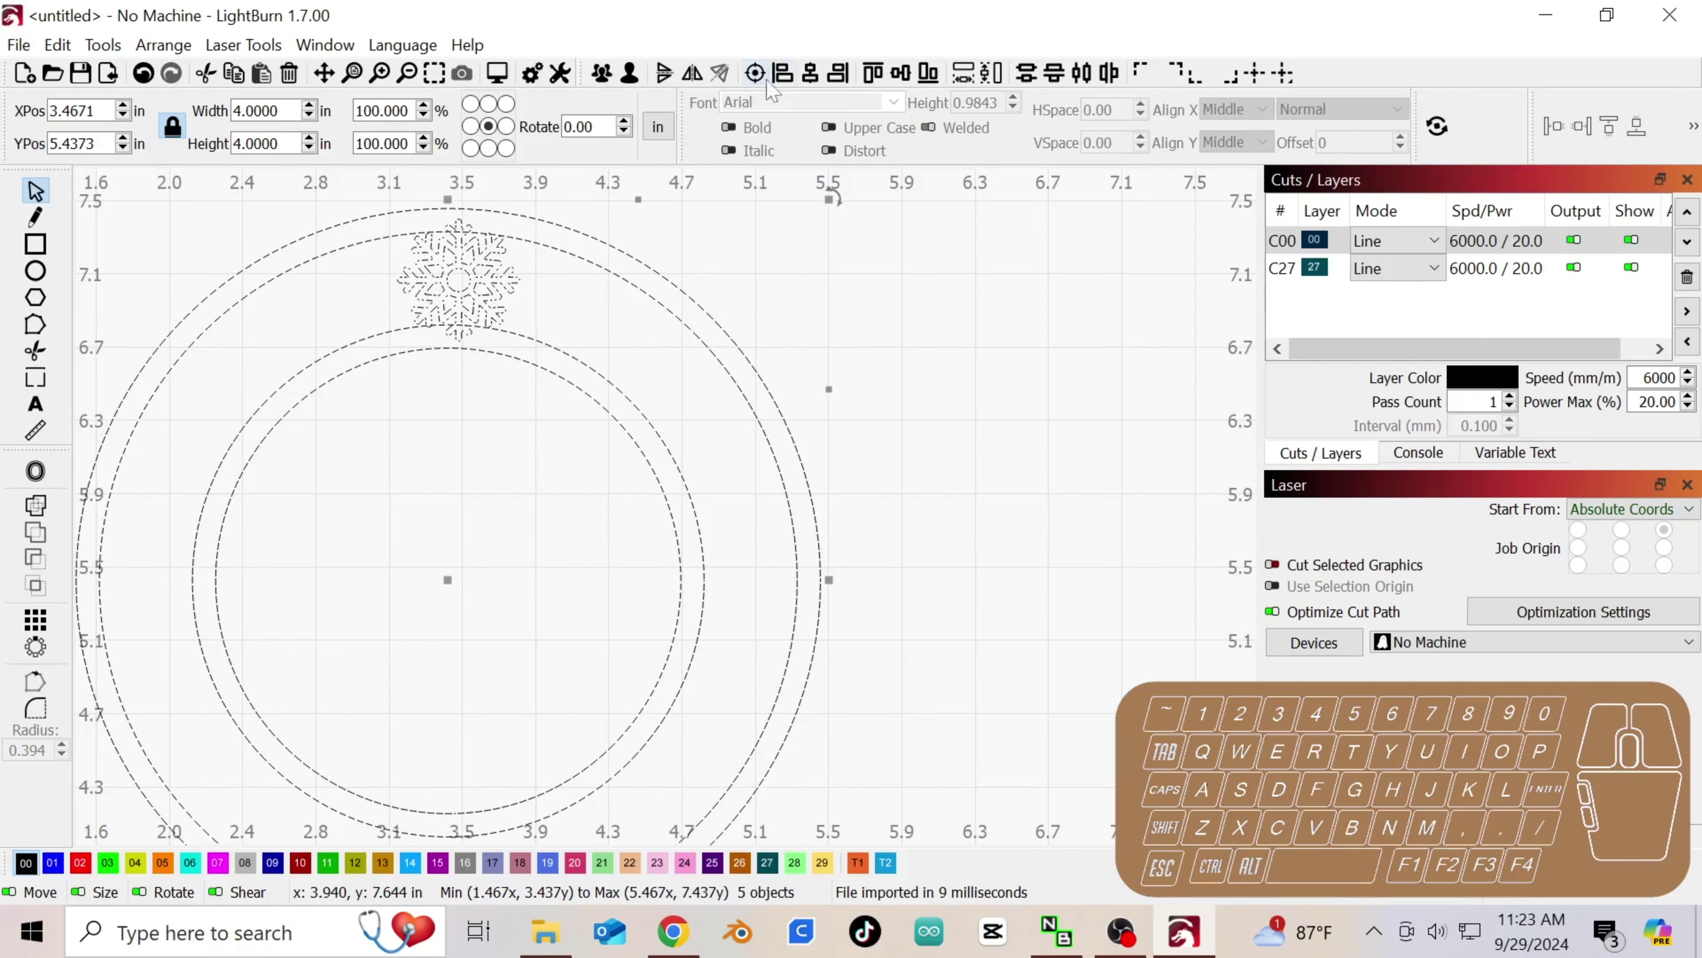
pyautogui.click(806, 79)
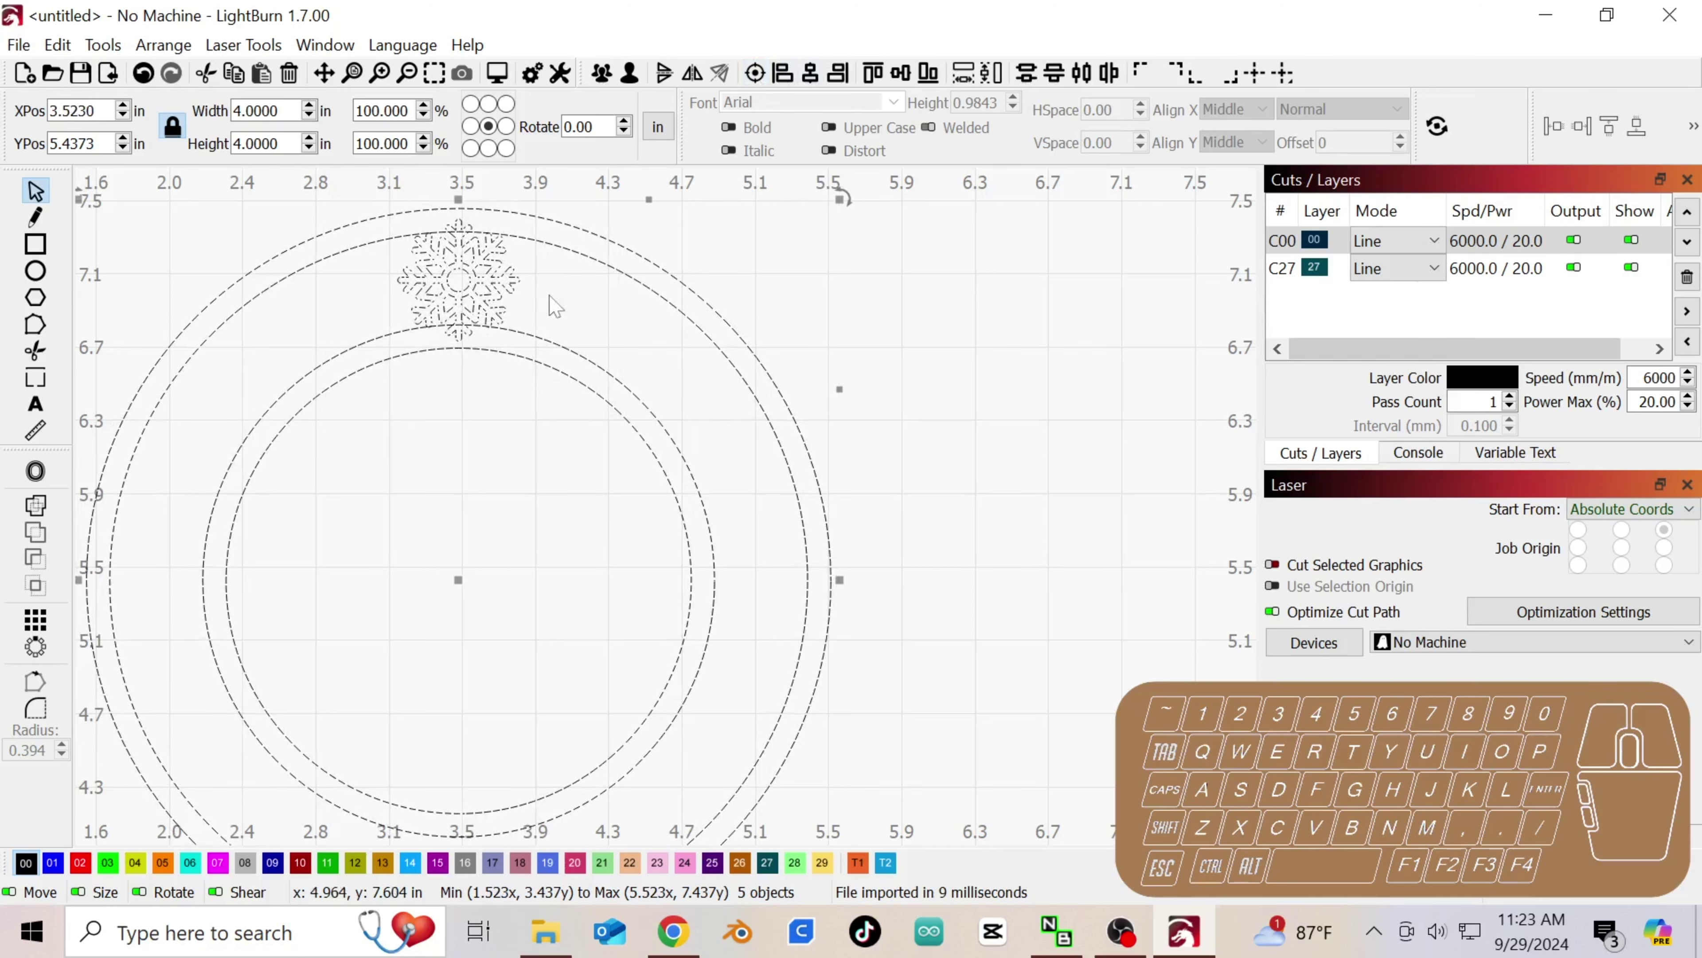
# - Examine up close how the aligned snowflake's tips overlap the ring's edges, and clear the selection
pyautogui.scroll(-2, 420, 296)
pyautogui.scroll(5, 421, 296)
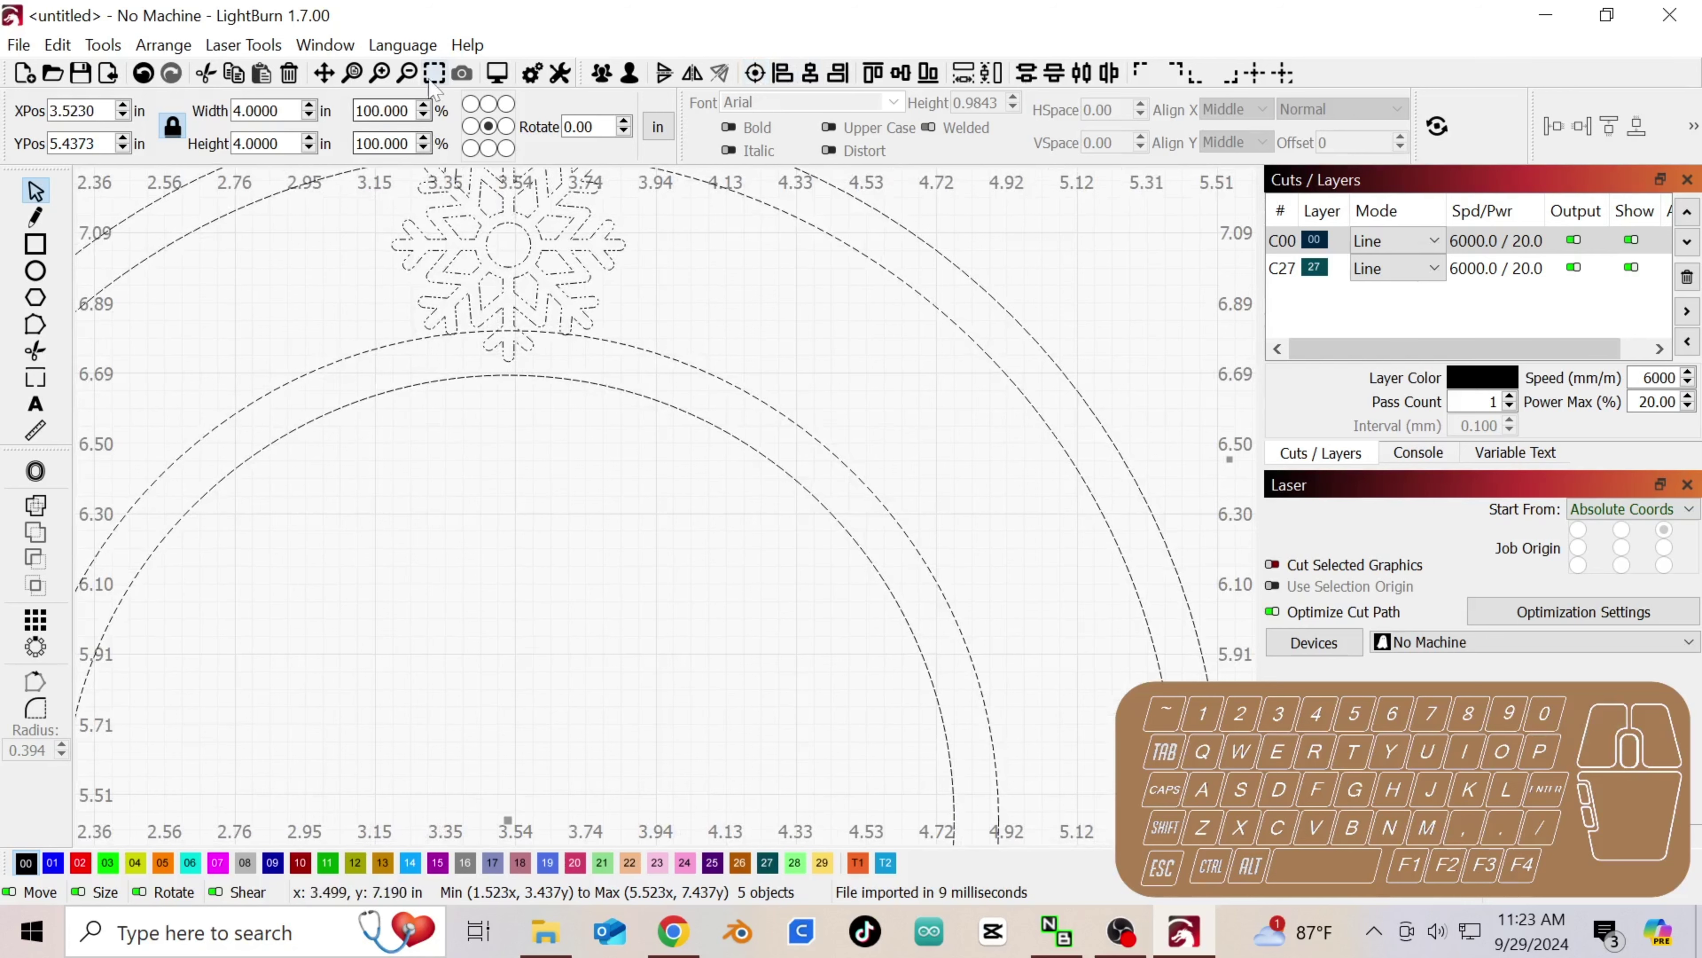
pyautogui.click(323, 72)
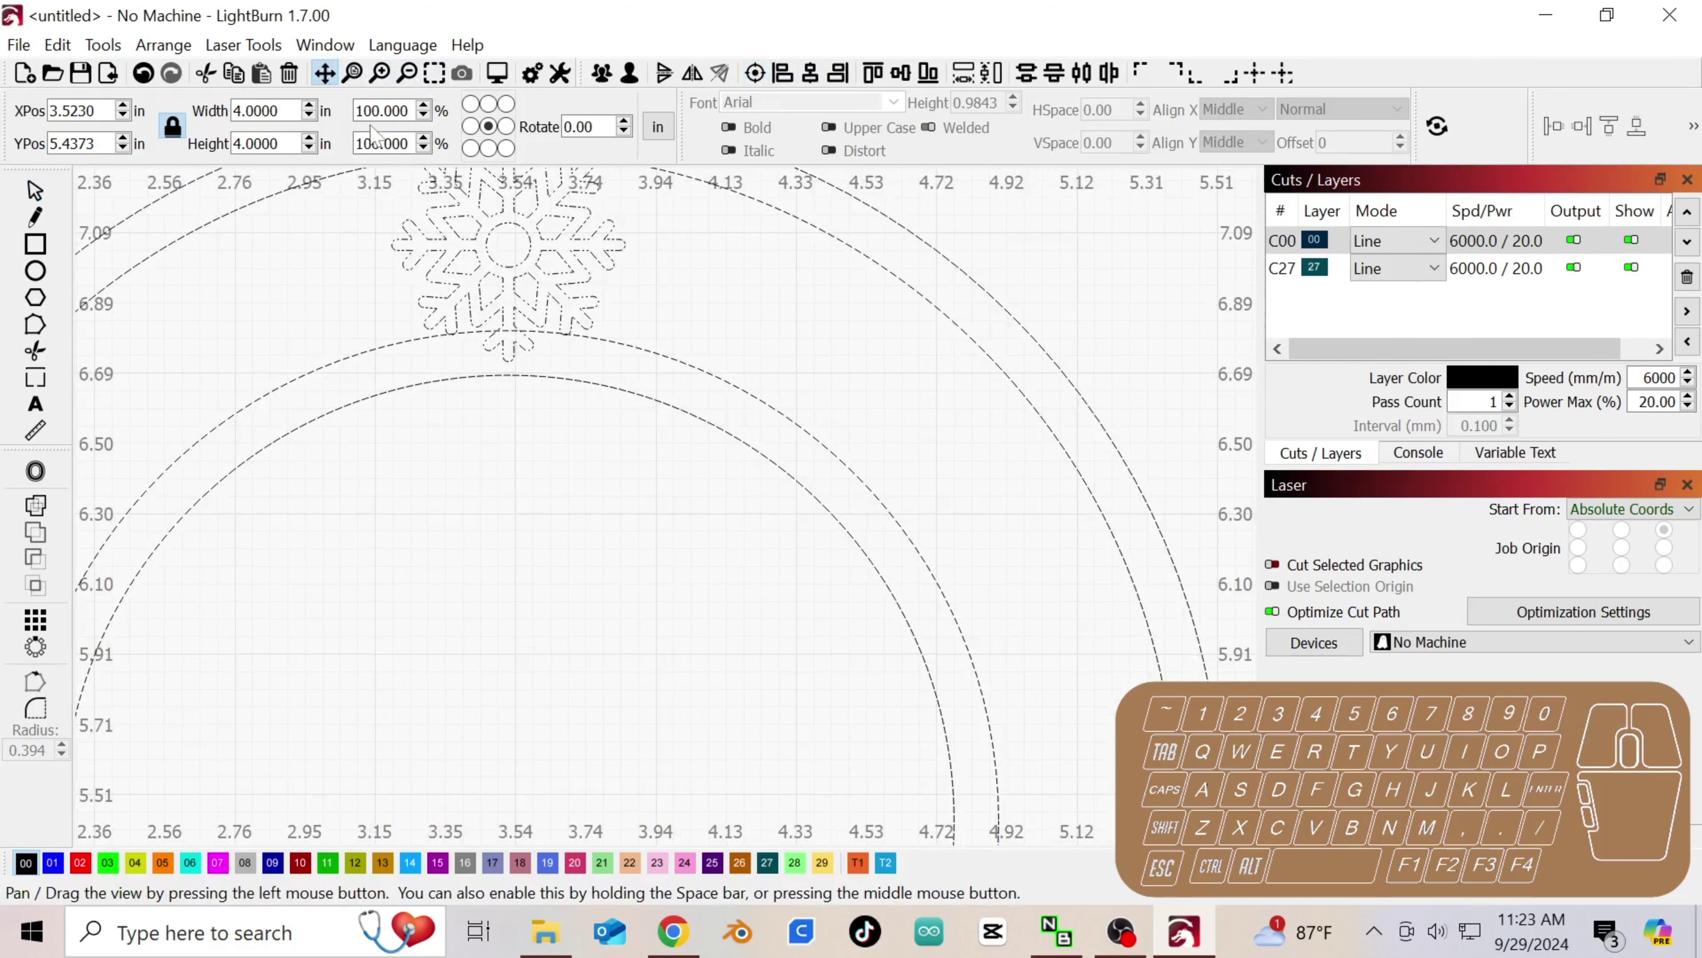
pyautogui.moveTo(480, 228); pyautogui.dragTo(595, 386)
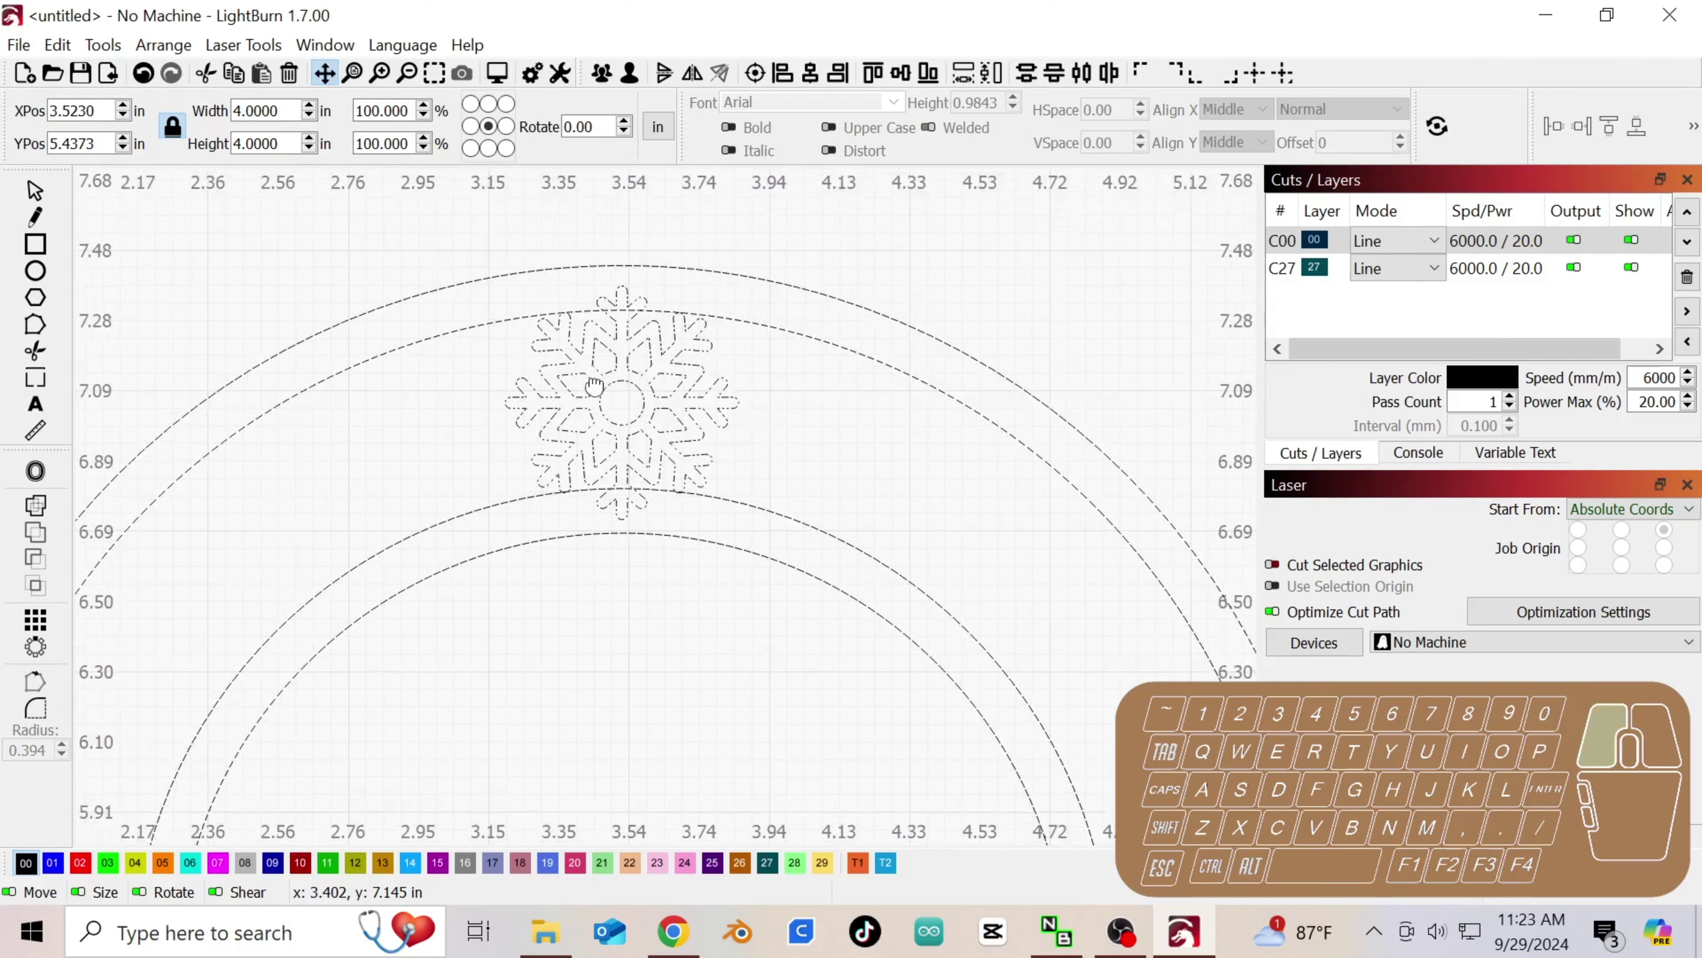
pyautogui.click(407, 74)
pyautogui.scroll(4, 592, 310)
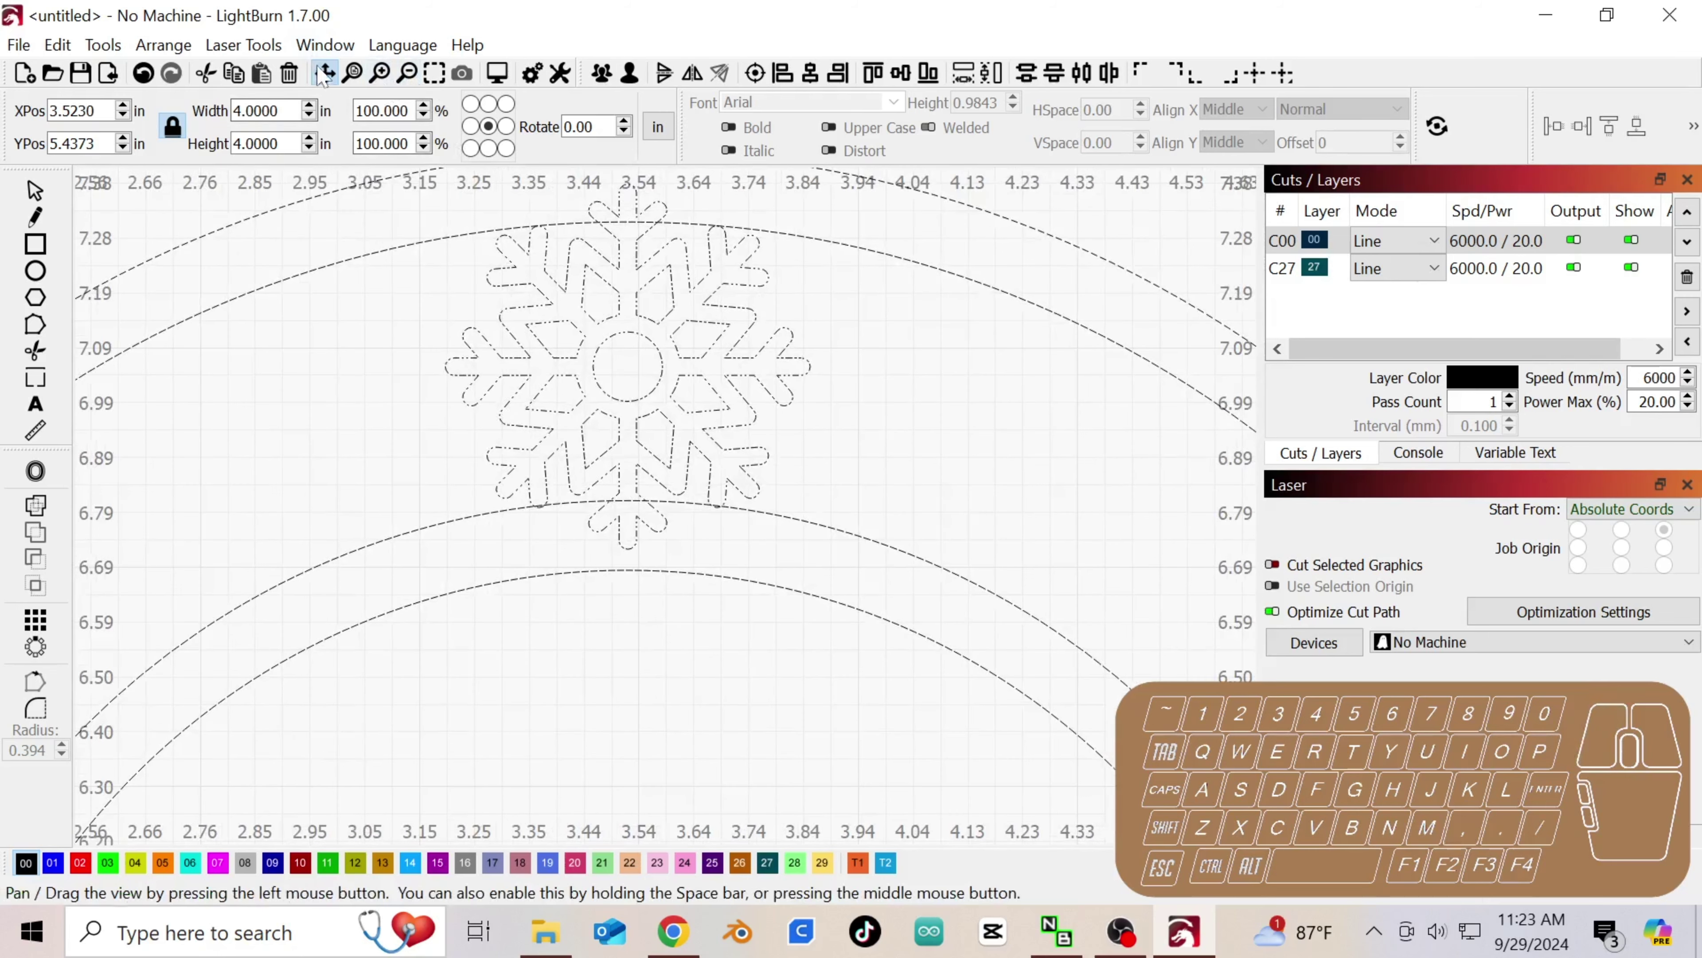
pyautogui.moveTo(585, 404); pyautogui.dragTo(579, 478)
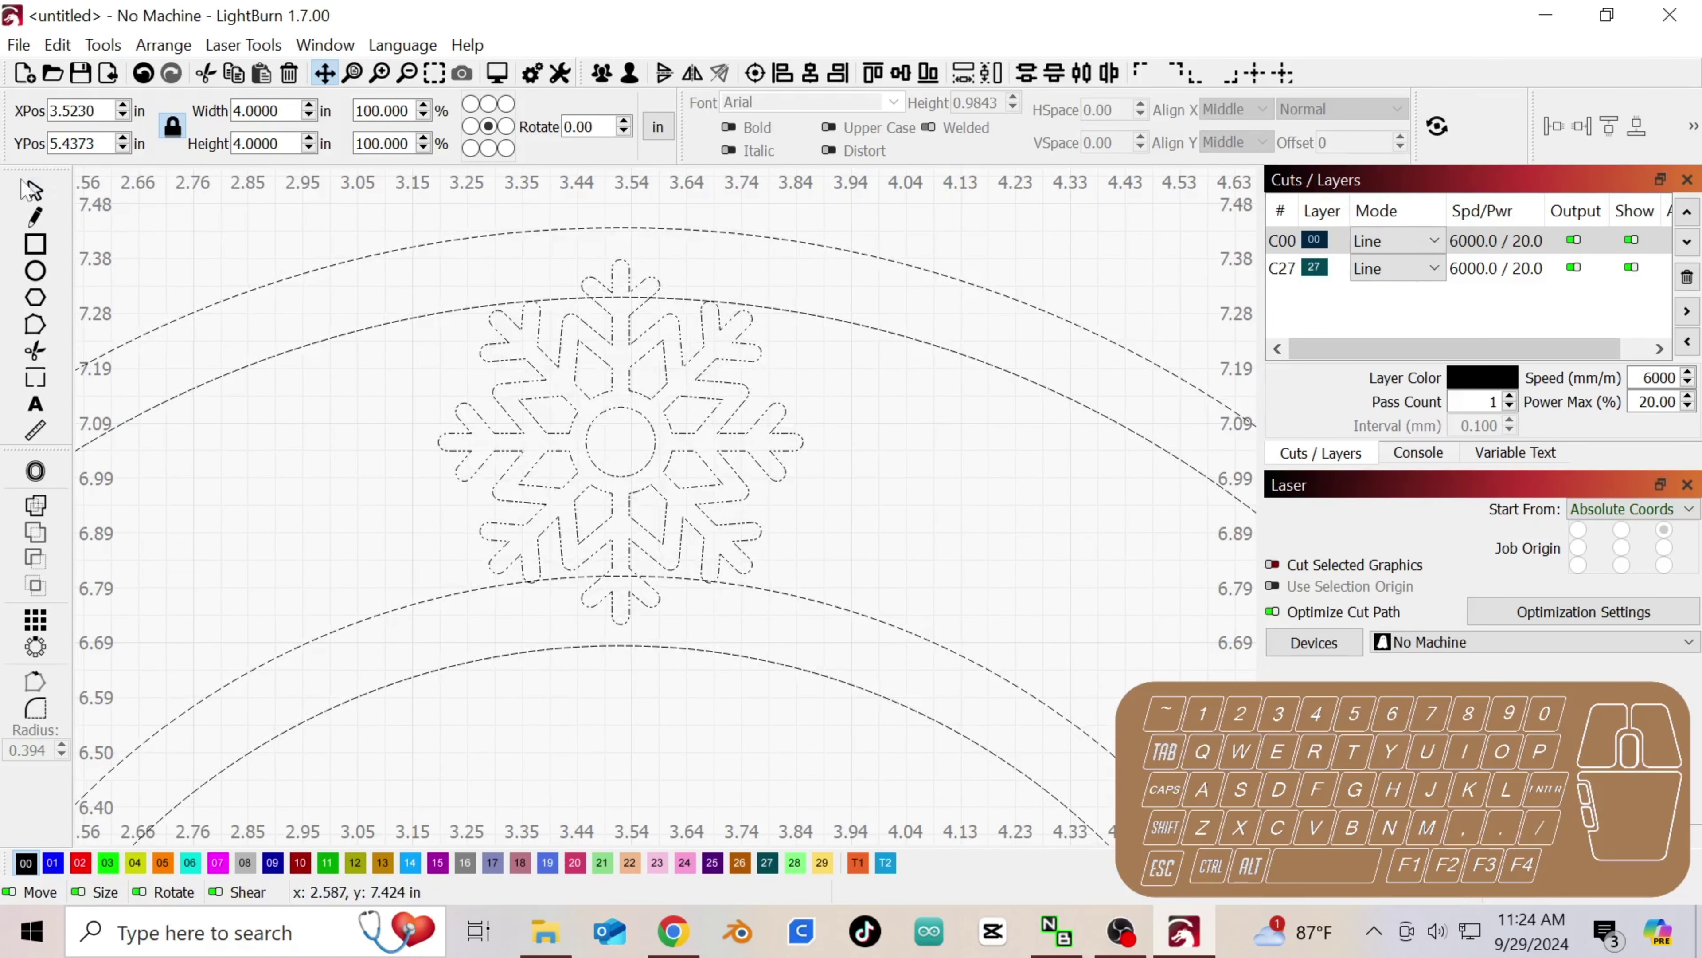
pyautogui.click(35, 191)
pyautogui.click(336, 398)
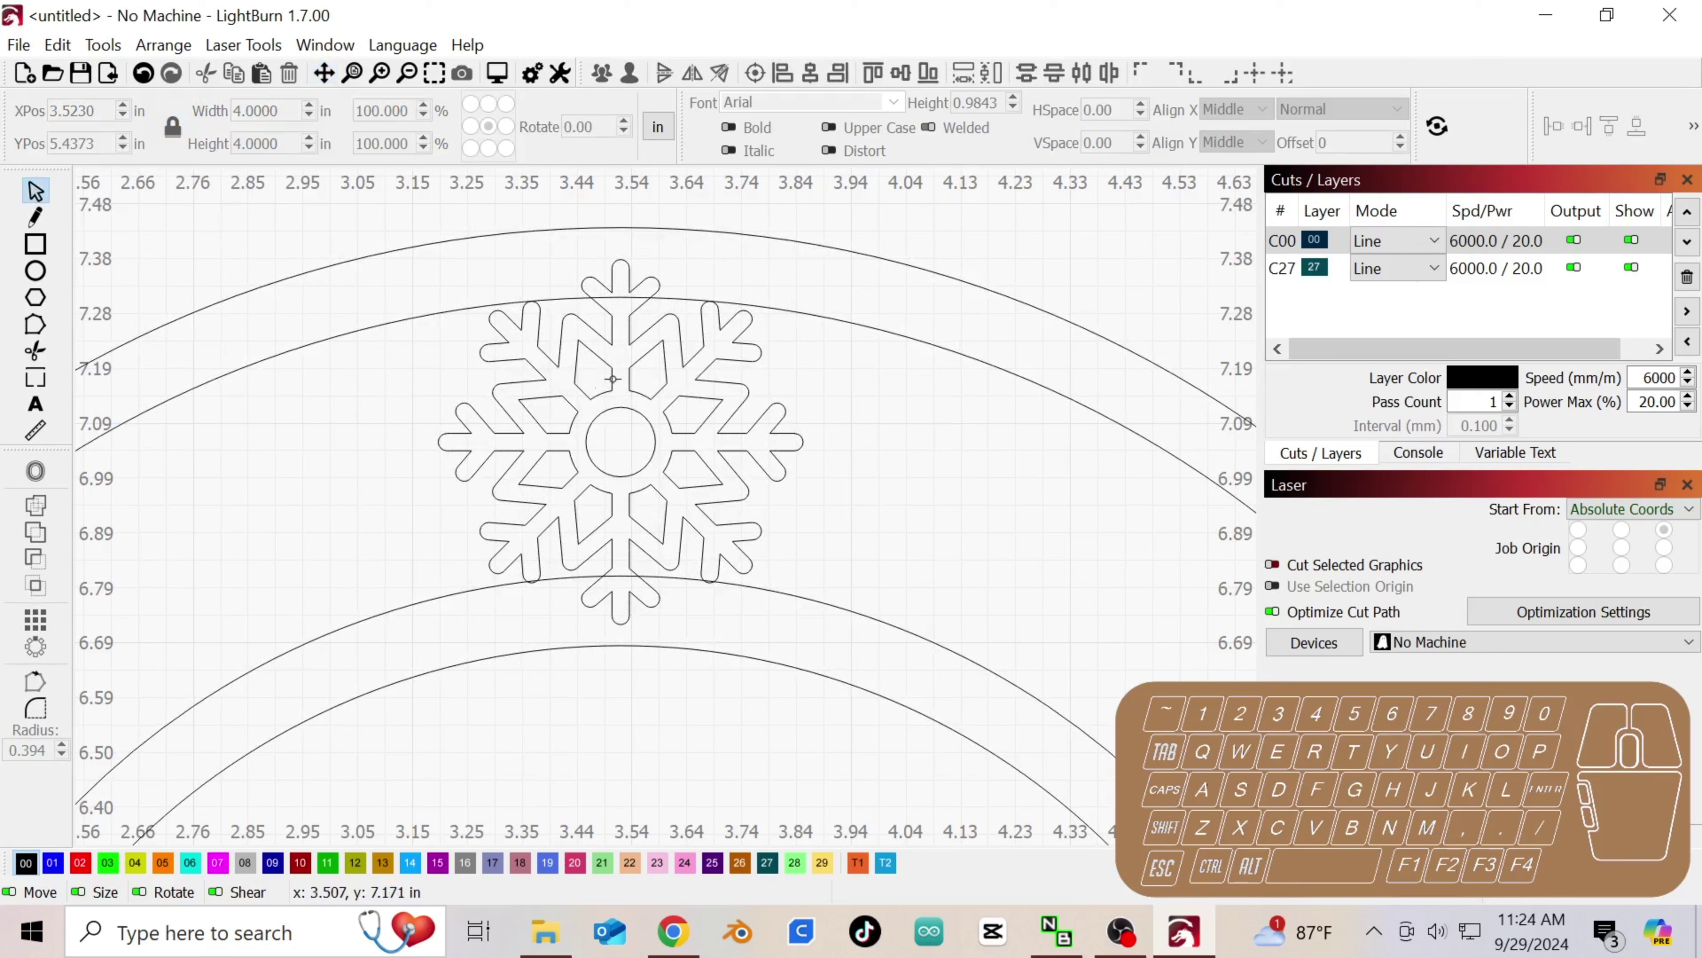
# - Resize the small snowflake to about 0.663 in and reposition it across the ring band at about X 3.50, Y 7.06 in
pyautogui.click(627, 380)
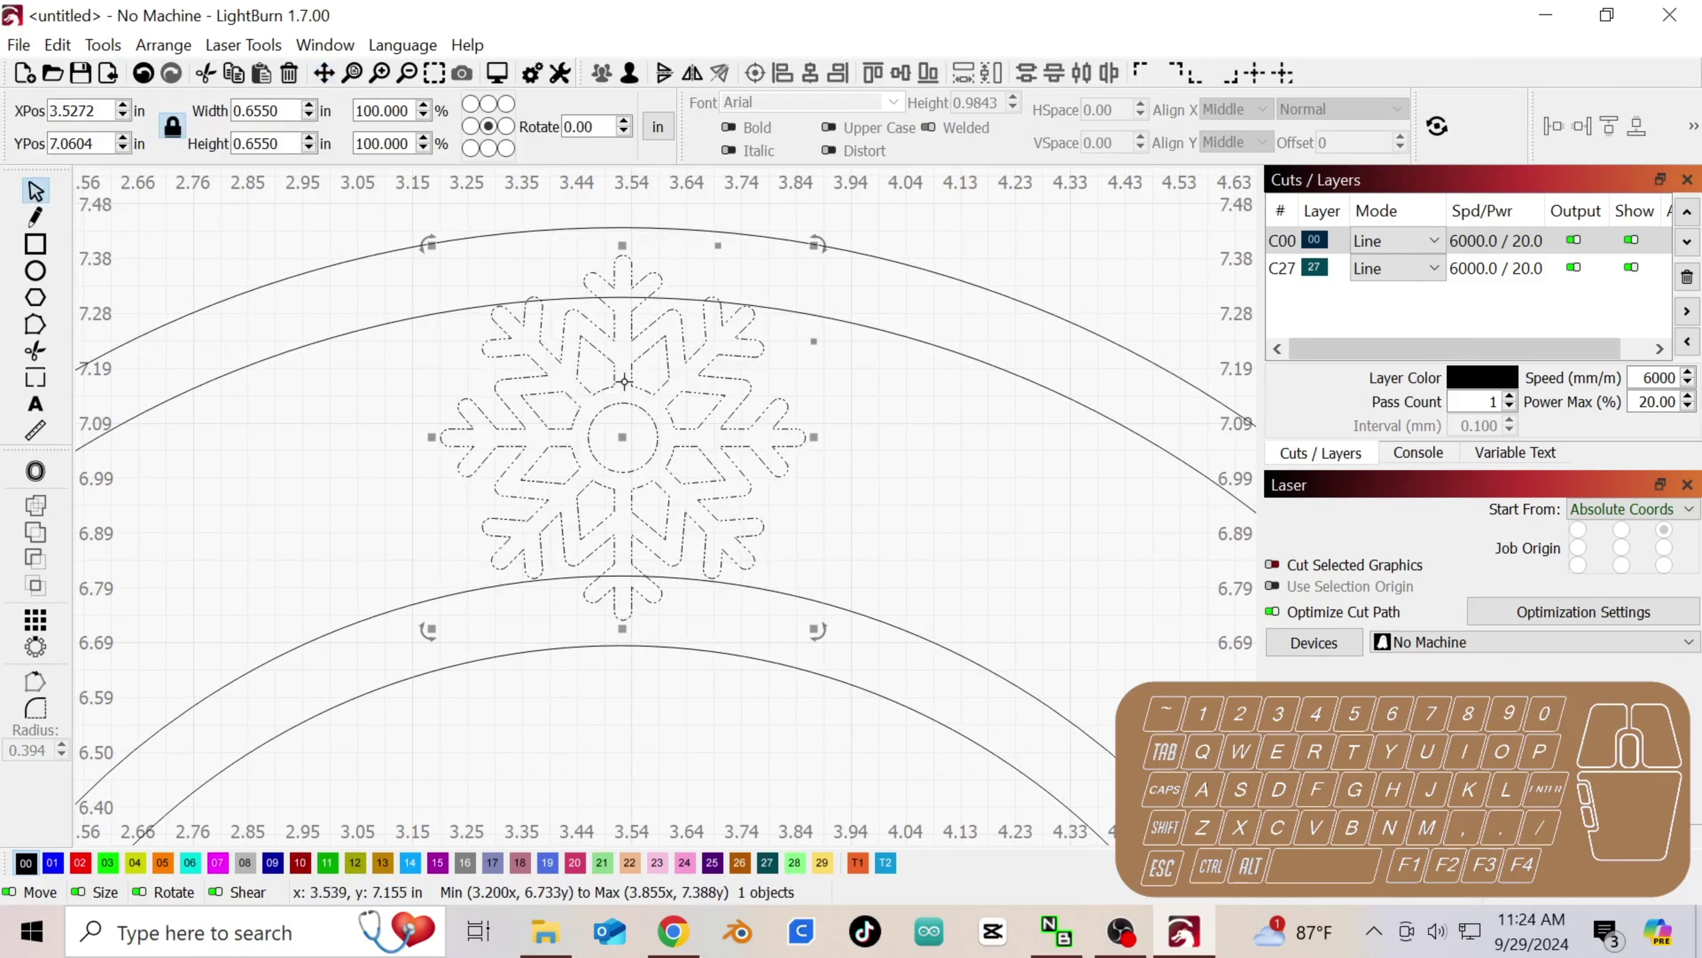
pyautogui.hotkey('ctrl', 'z')
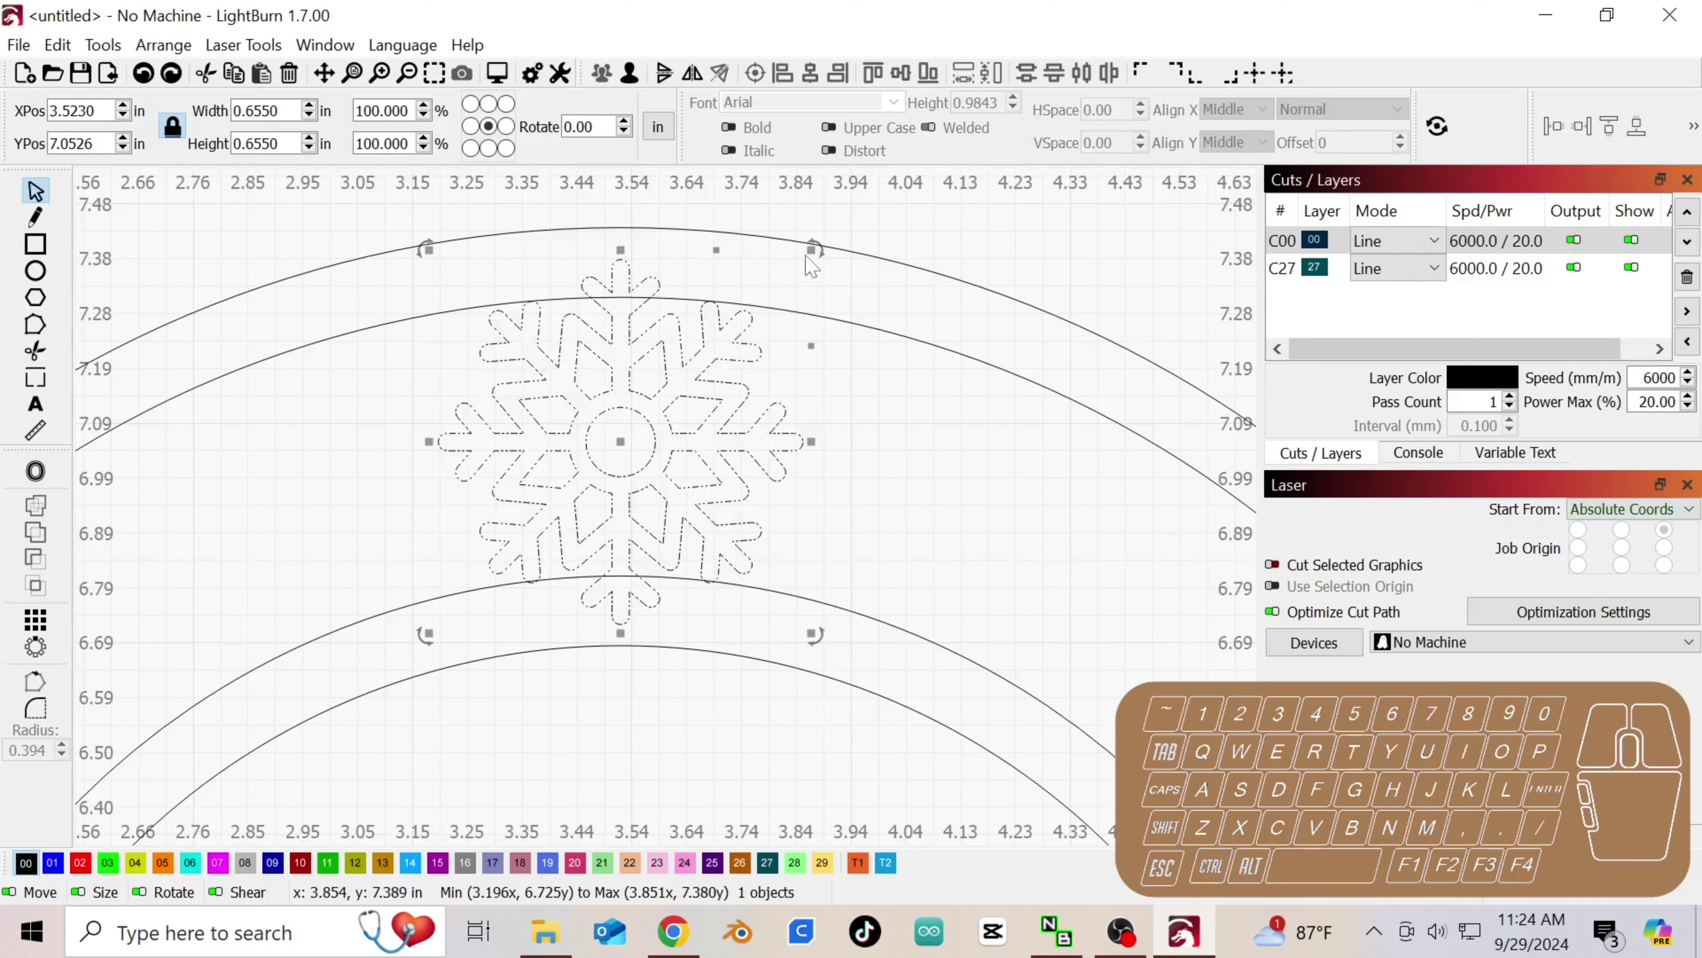
pyautogui.moveTo(813, 249); pyautogui.dragTo(821, 243)
pyautogui.moveTo(643, 403); pyautogui.dragTo(627, 412)
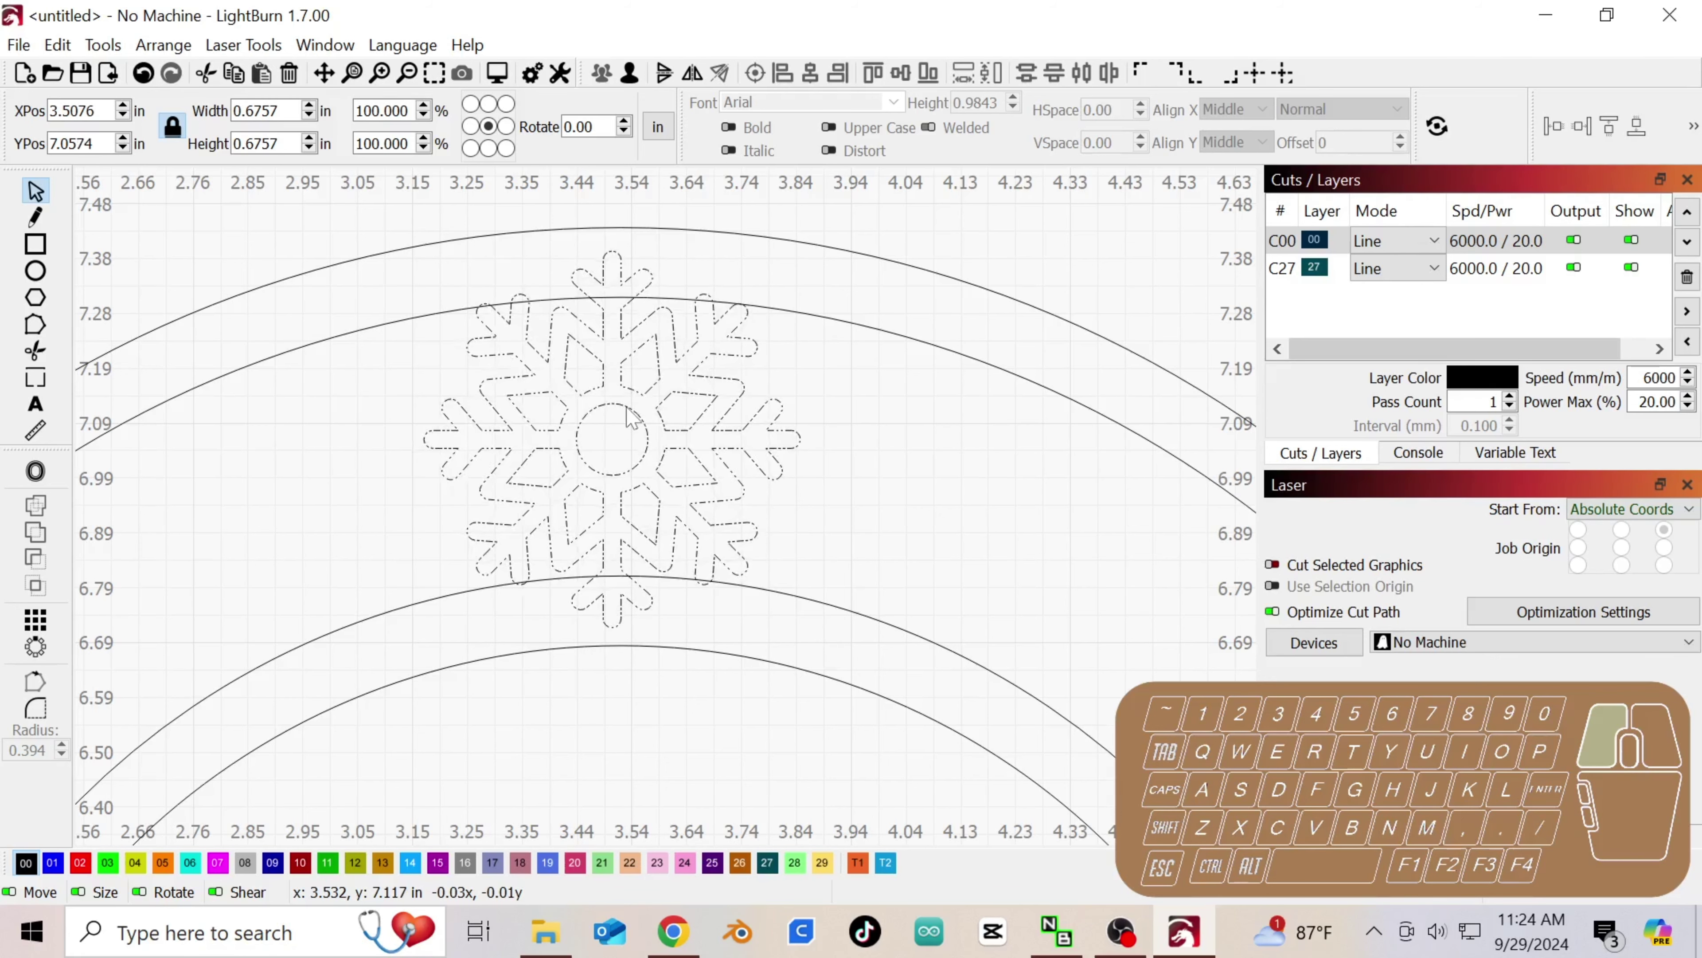
pyautogui.moveTo(632, 417); pyautogui.dragTo(635, 423)
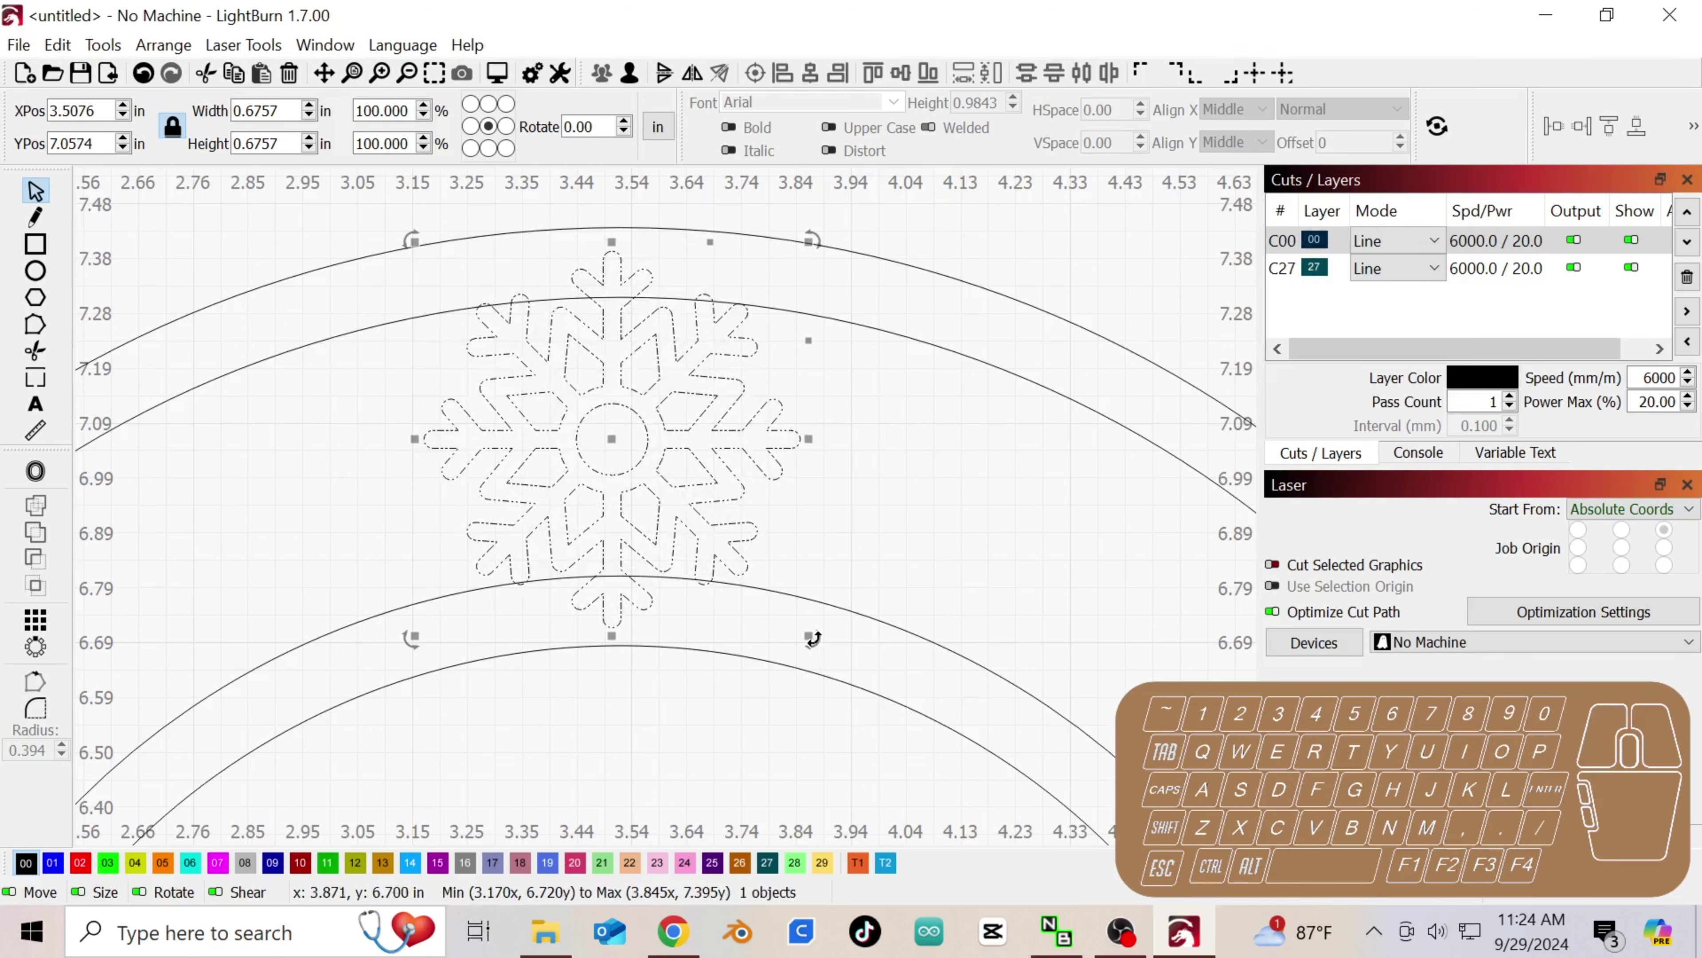
pyautogui.moveTo(813, 638); pyautogui.dragTo(806, 635)
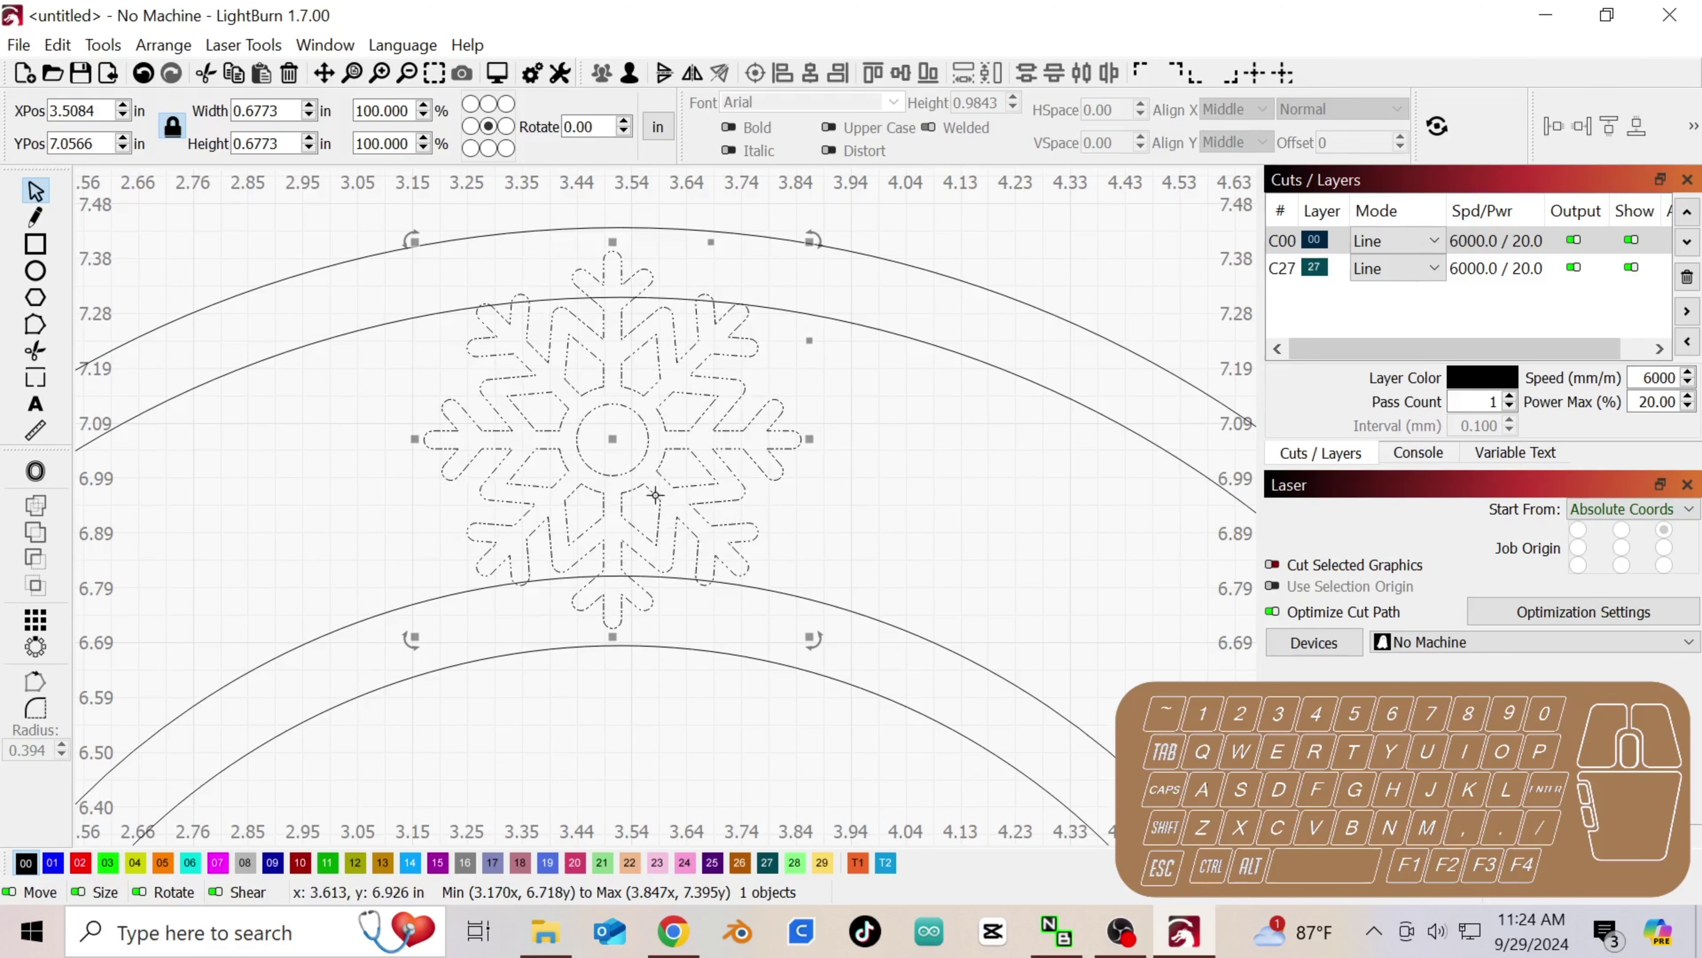
pyautogui.moveTo(636, 466); pyautogui.dragTo(651, 473)
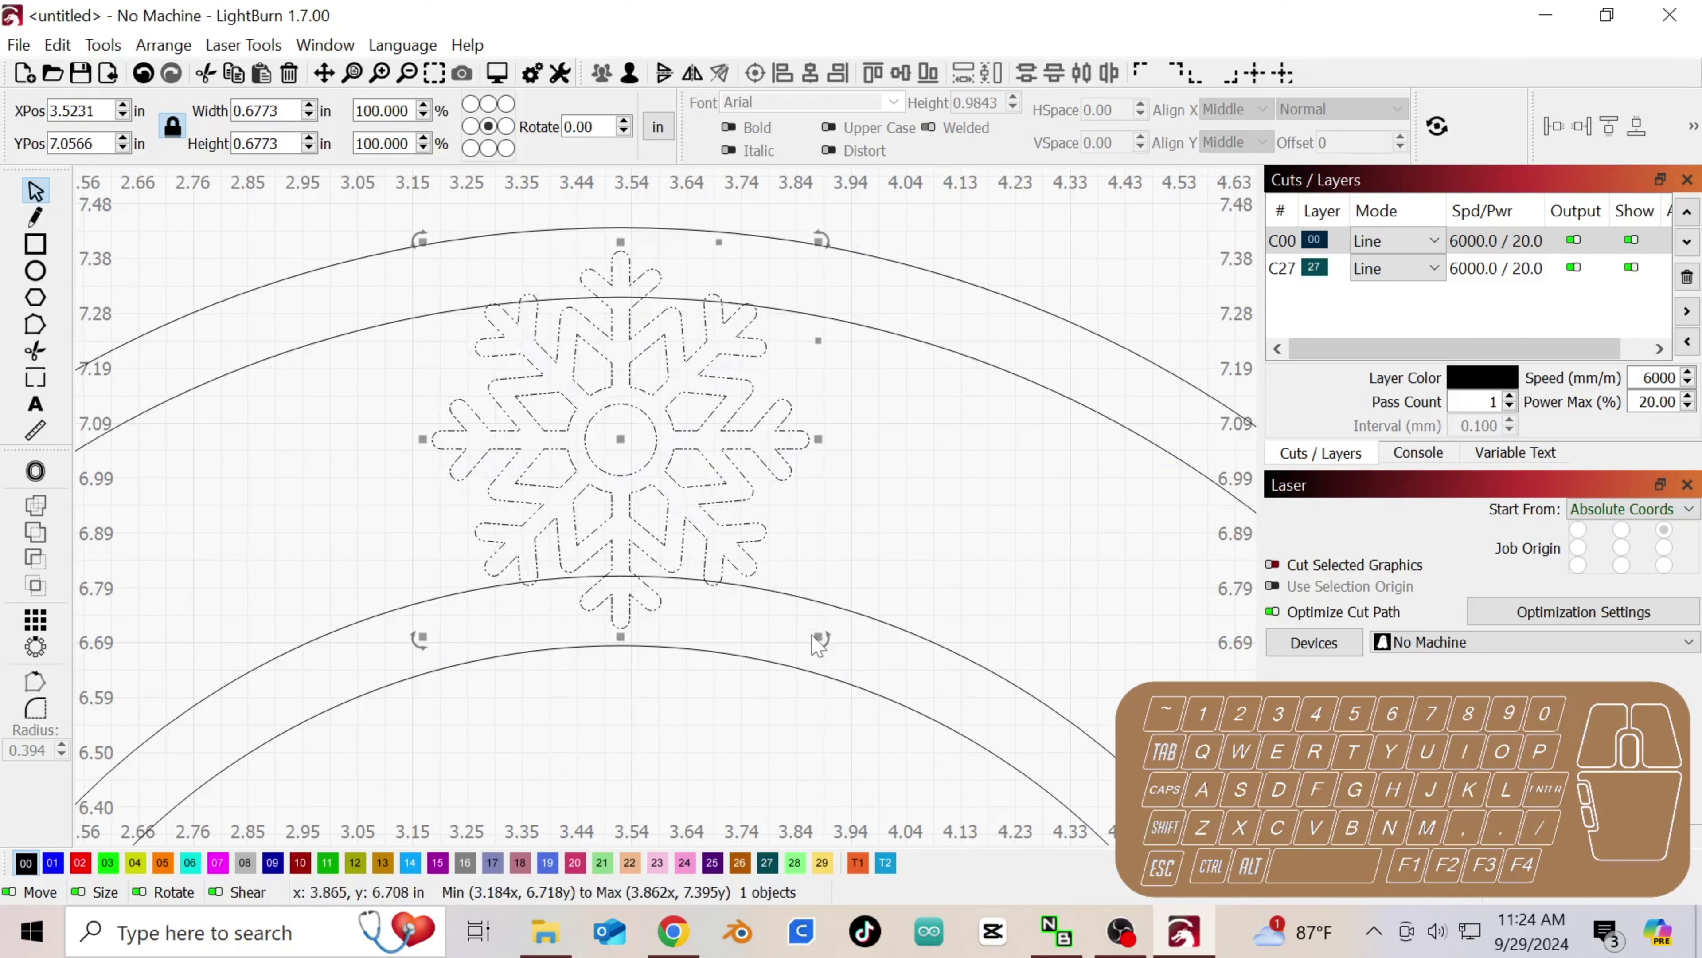
pyautogui.moveTo(816, 638); pyautogui.dragTo(797, 628)
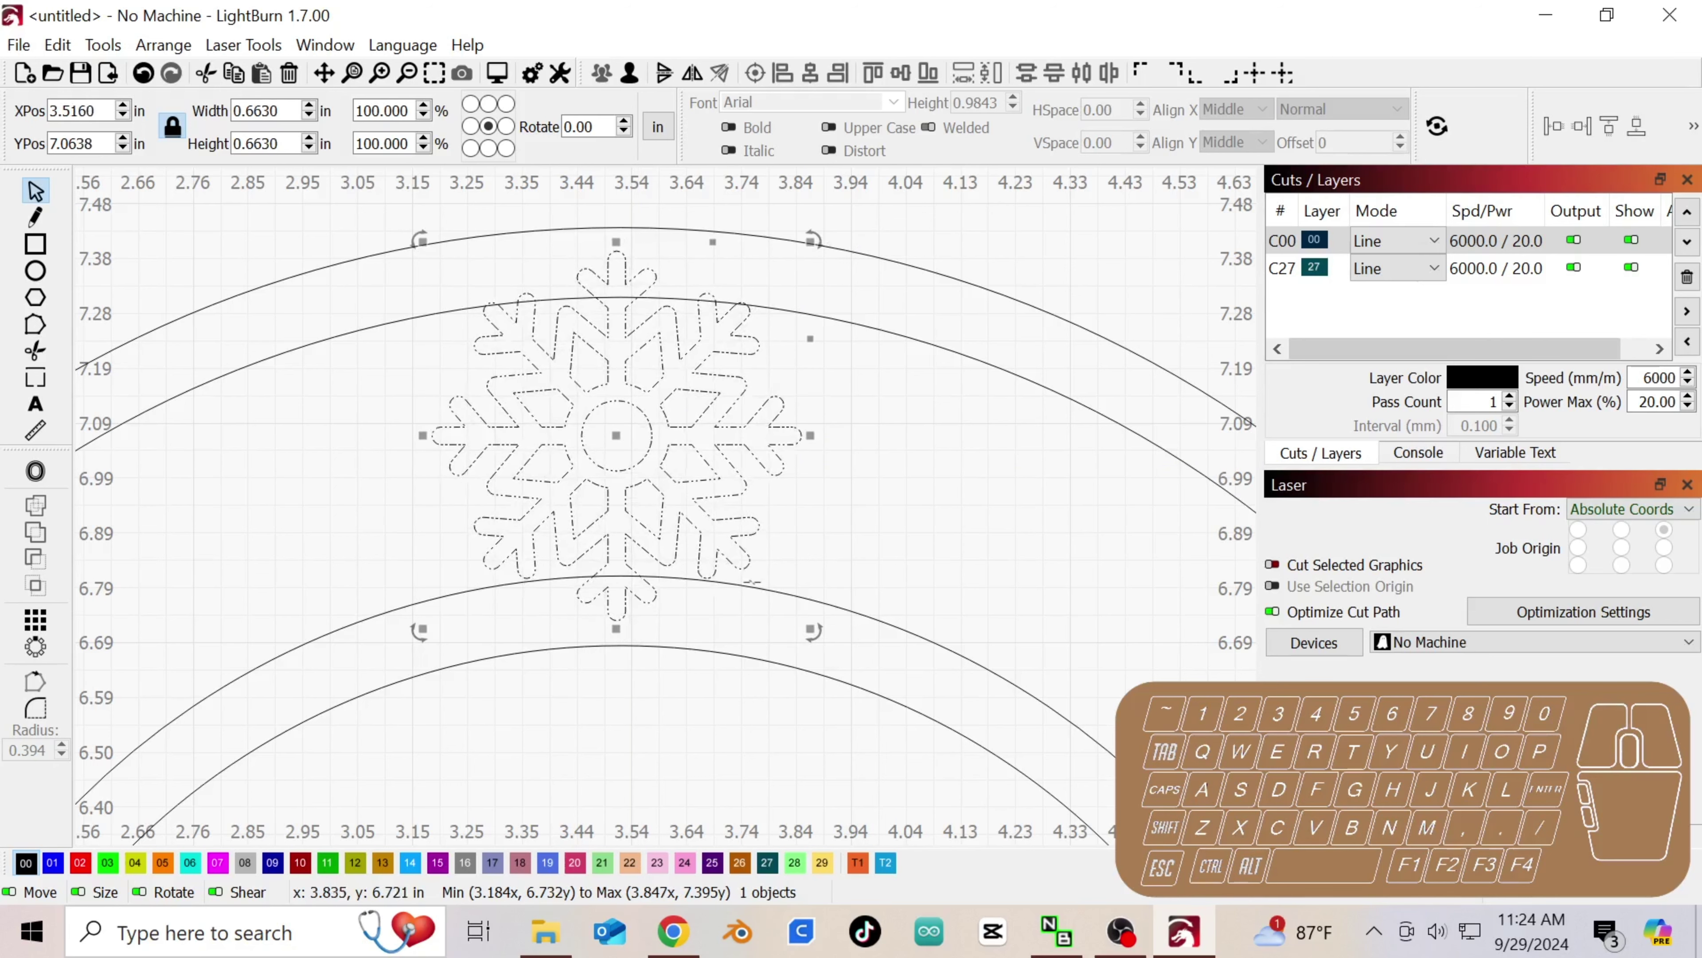
pyautogui.moveTo(684, 481); pyautogui.dragTo(691, 501)
# - Realign all four circles and the resized snowflake horizontally on a common vertical center line, check the tip overlaps, and clear the selection
pyautogui.scroll(-5, 690, 497)
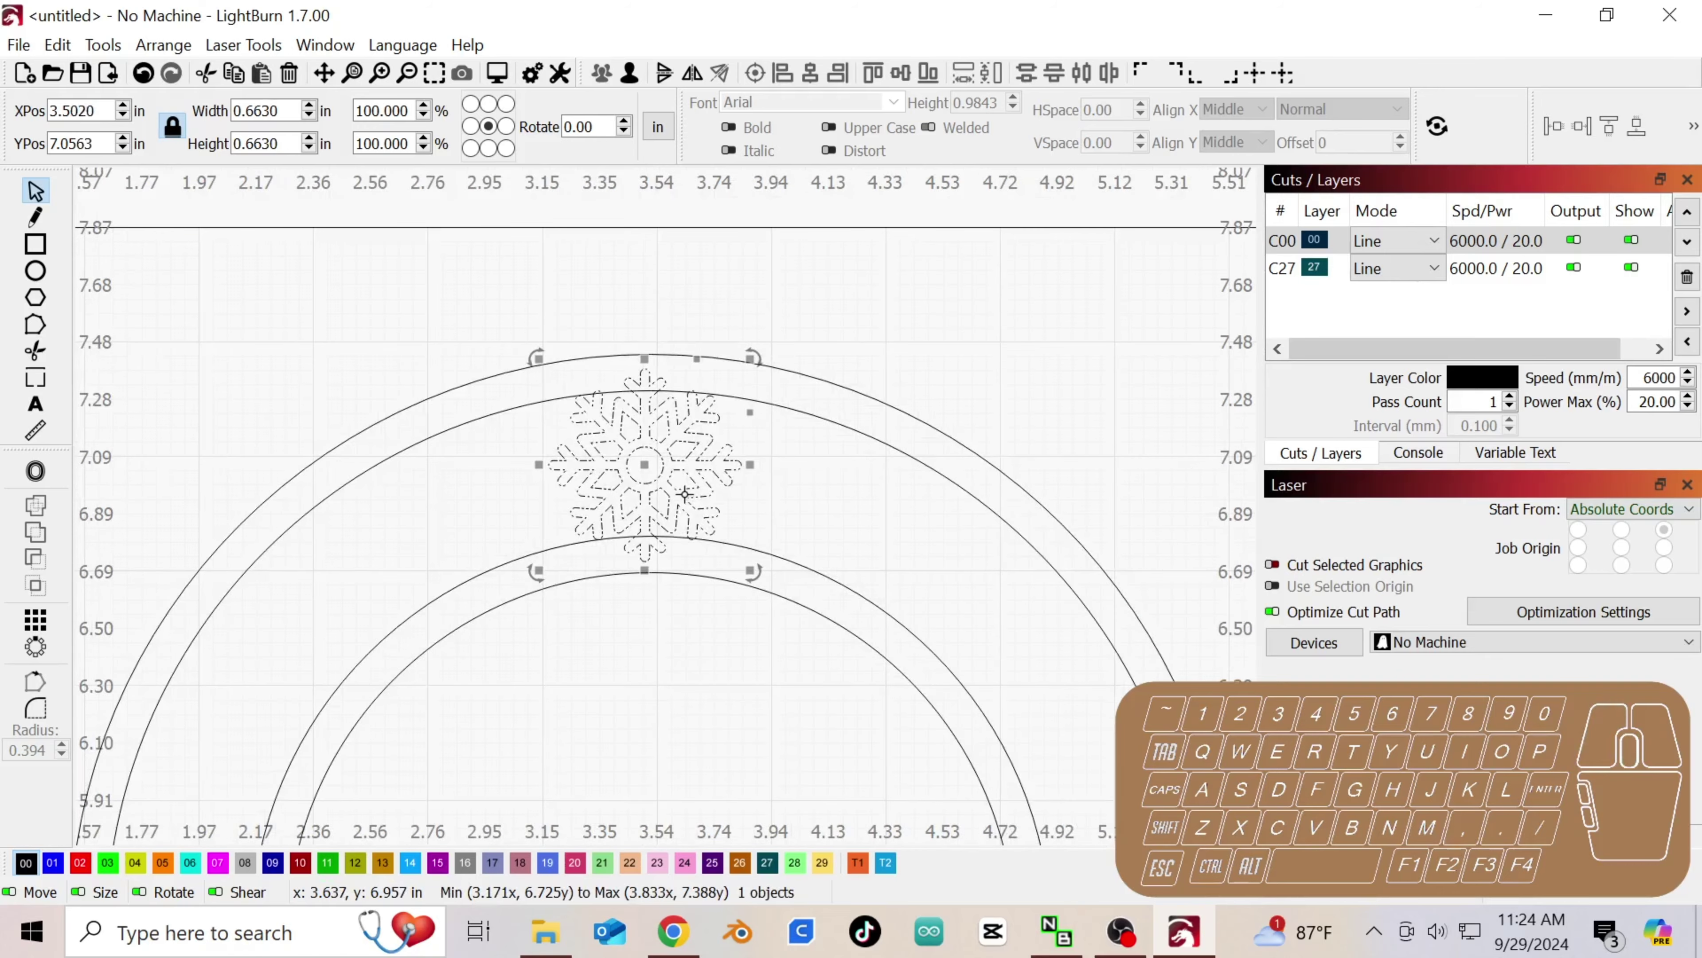
pyautogui.scroll(-2, 685, 494)
pyautogui.moveTo(393, 326); pyautogui.dragTo(964, 773)
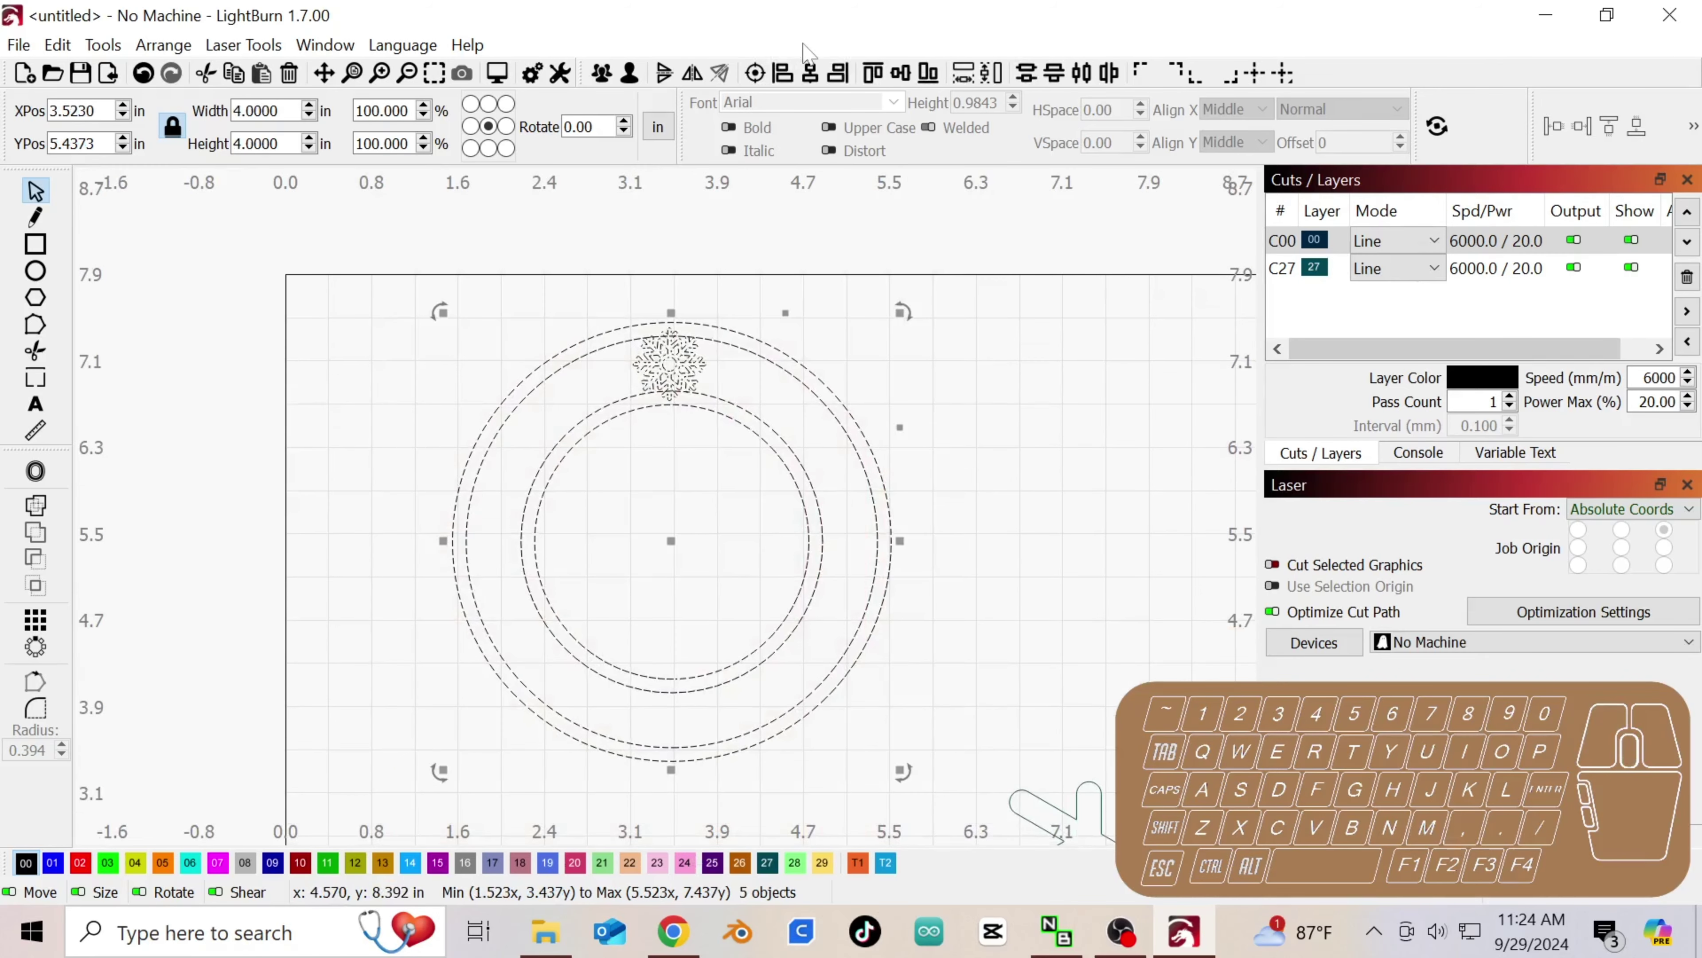
pyautogui.click(808, 75)
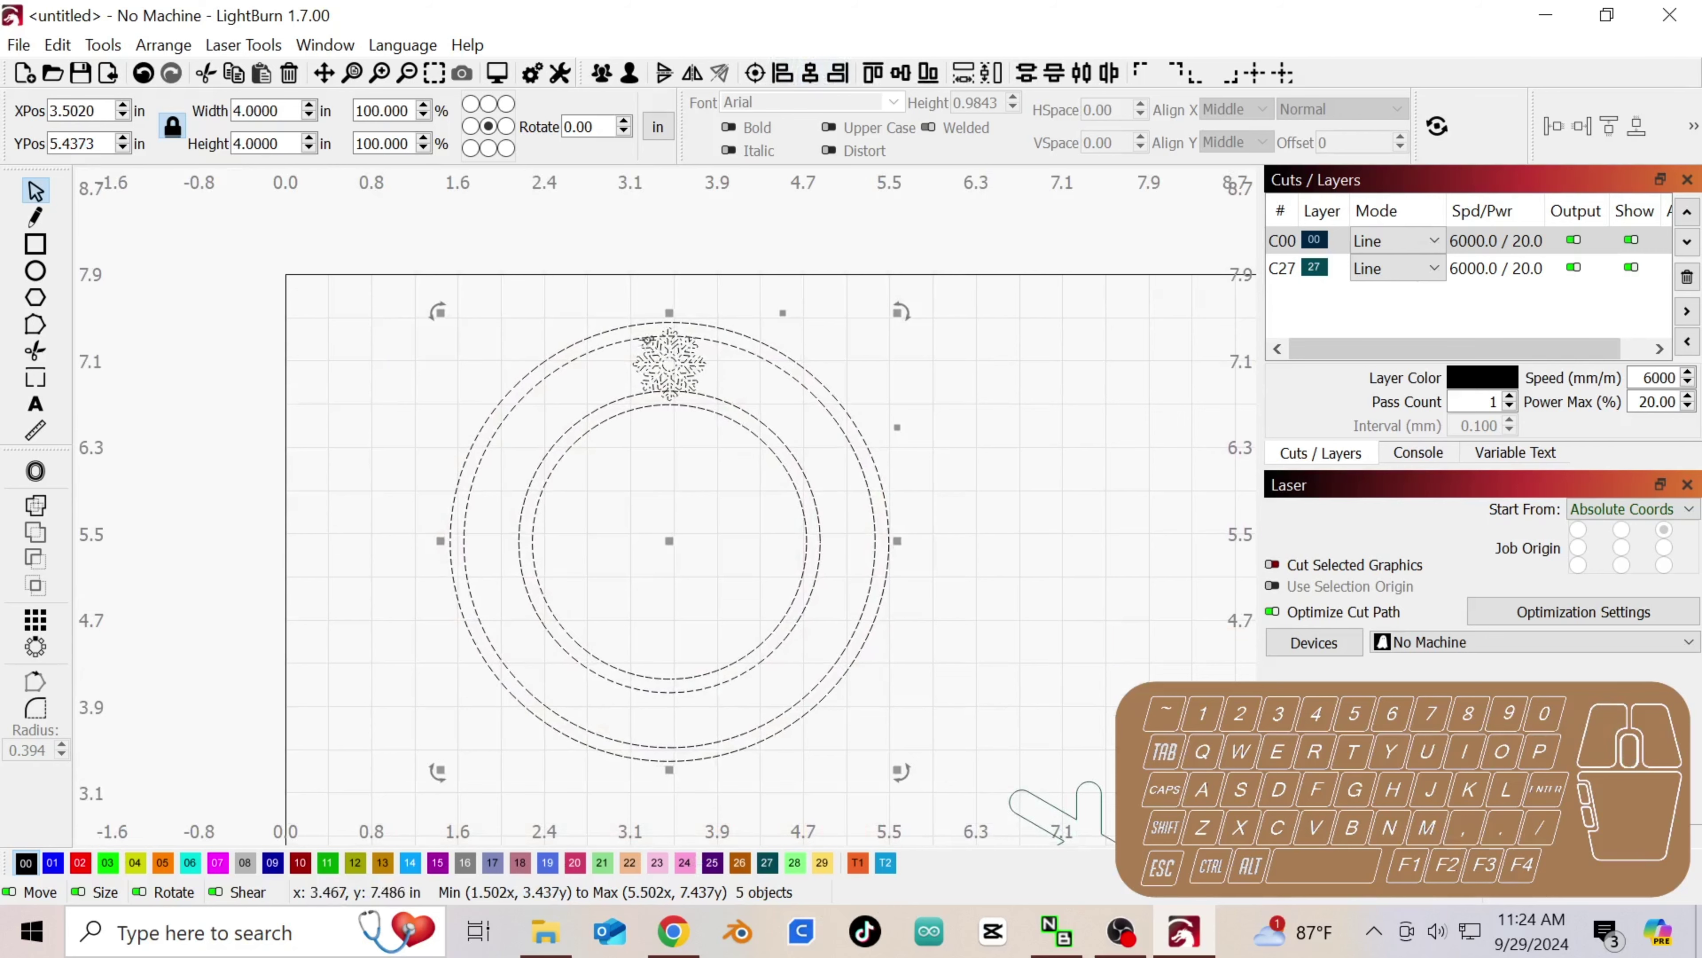
pyautogui.scroll(2, 671, 375)
pyautogui.scroll(4, 669, 375)
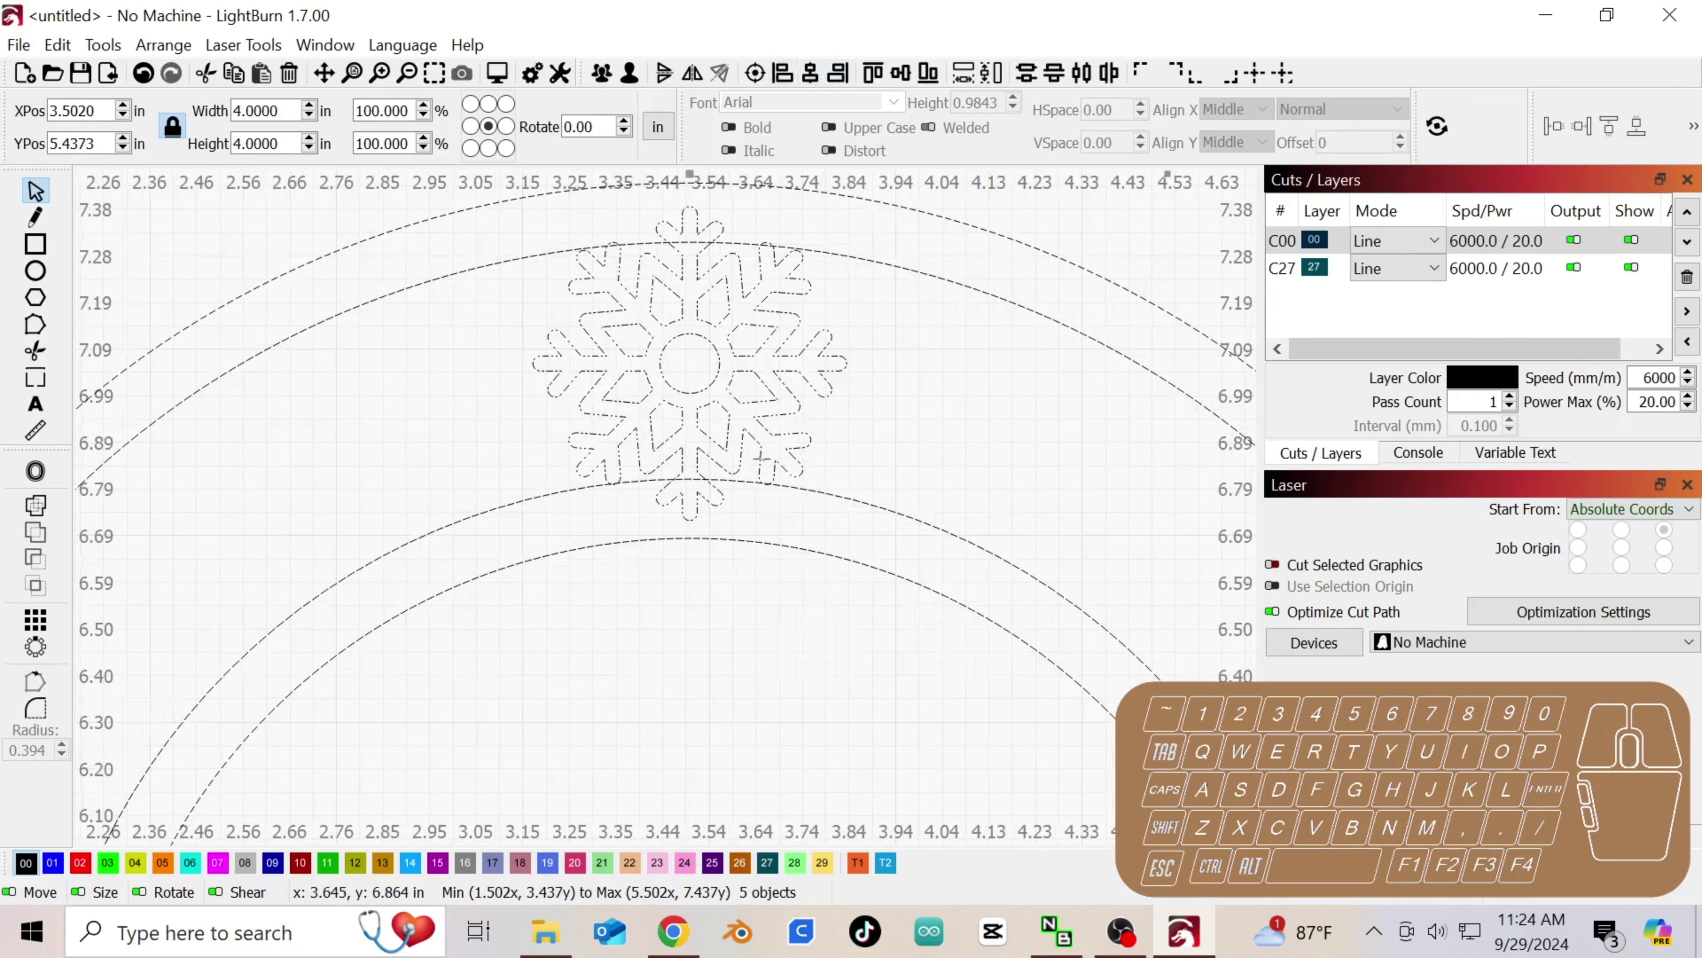
pyautogui.scroll(1, 588, 520)
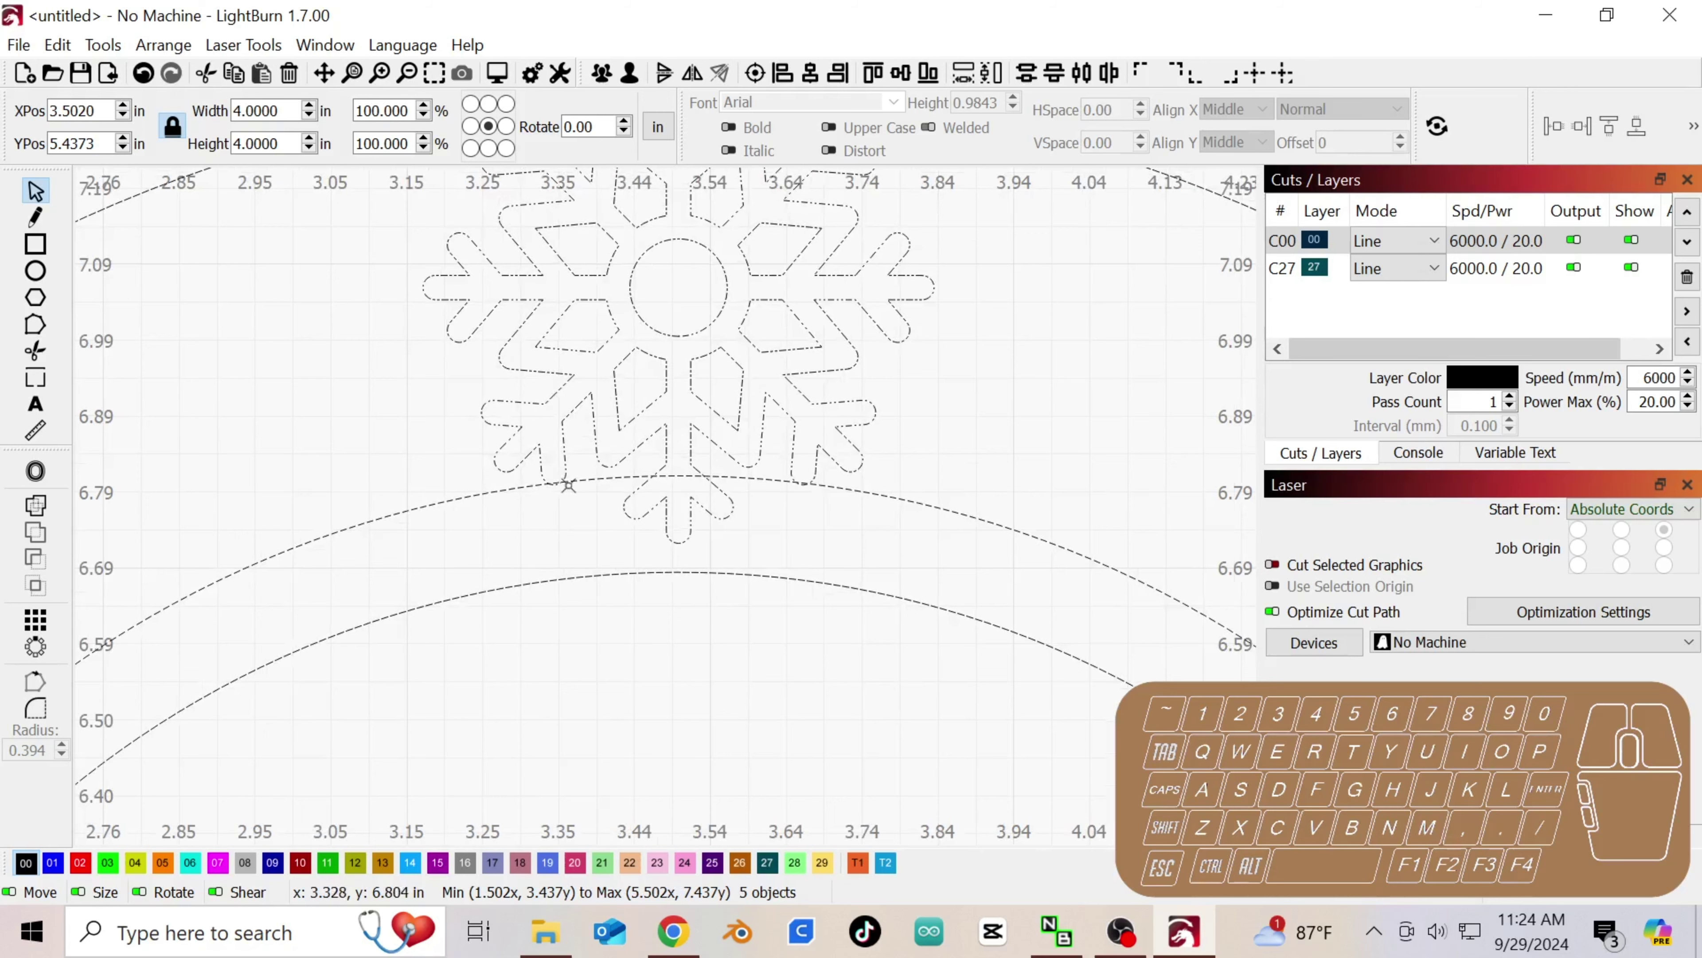
pyautogui.scroll(-1, 789, 483)
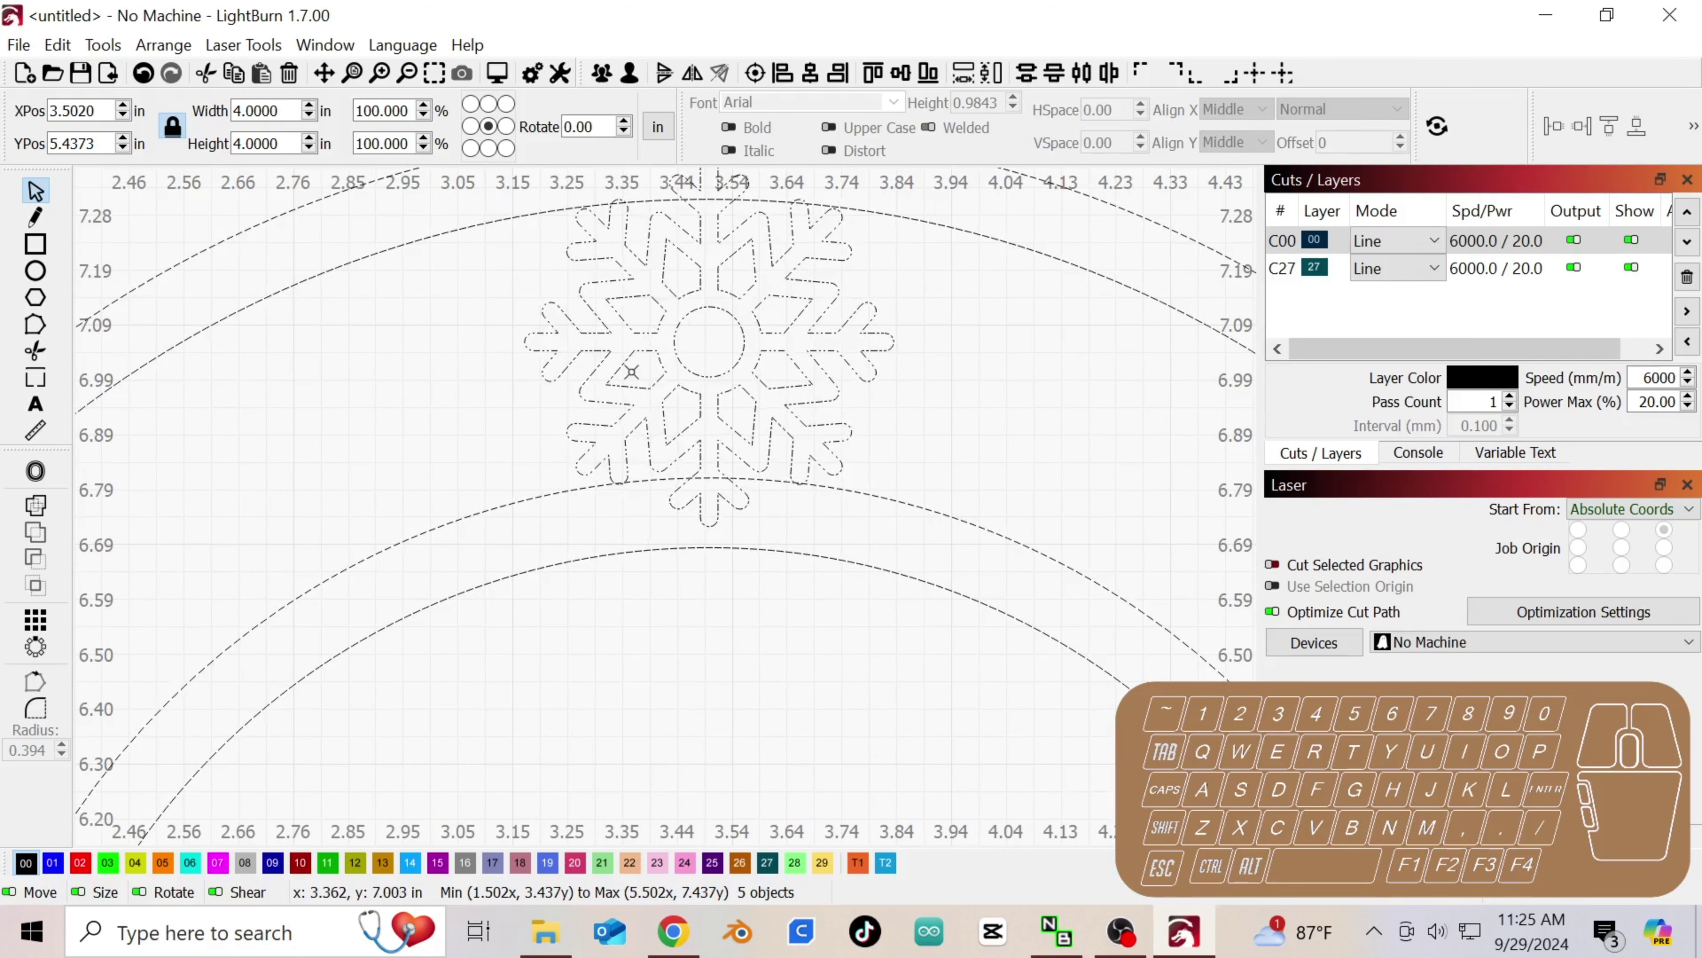
pyautogui.click(270, 401)
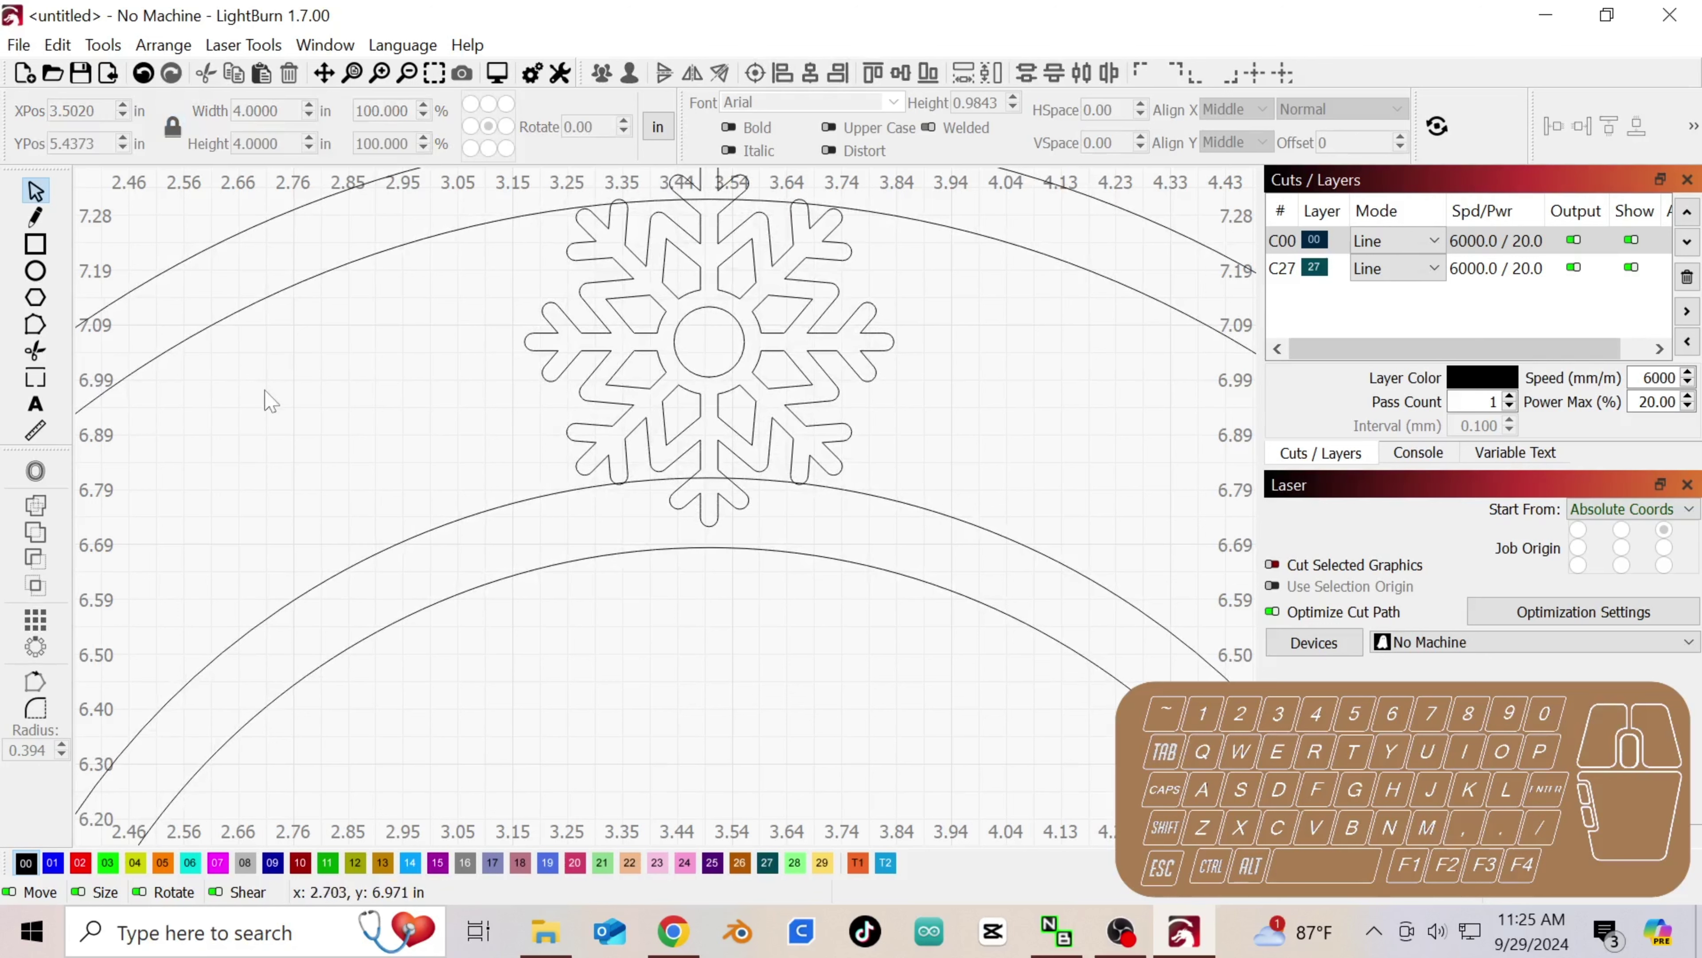
# - Start a circular array of the snowflake, using the inner band's larger circle as the last selected object for the center
pyautogui.click(719, 375)
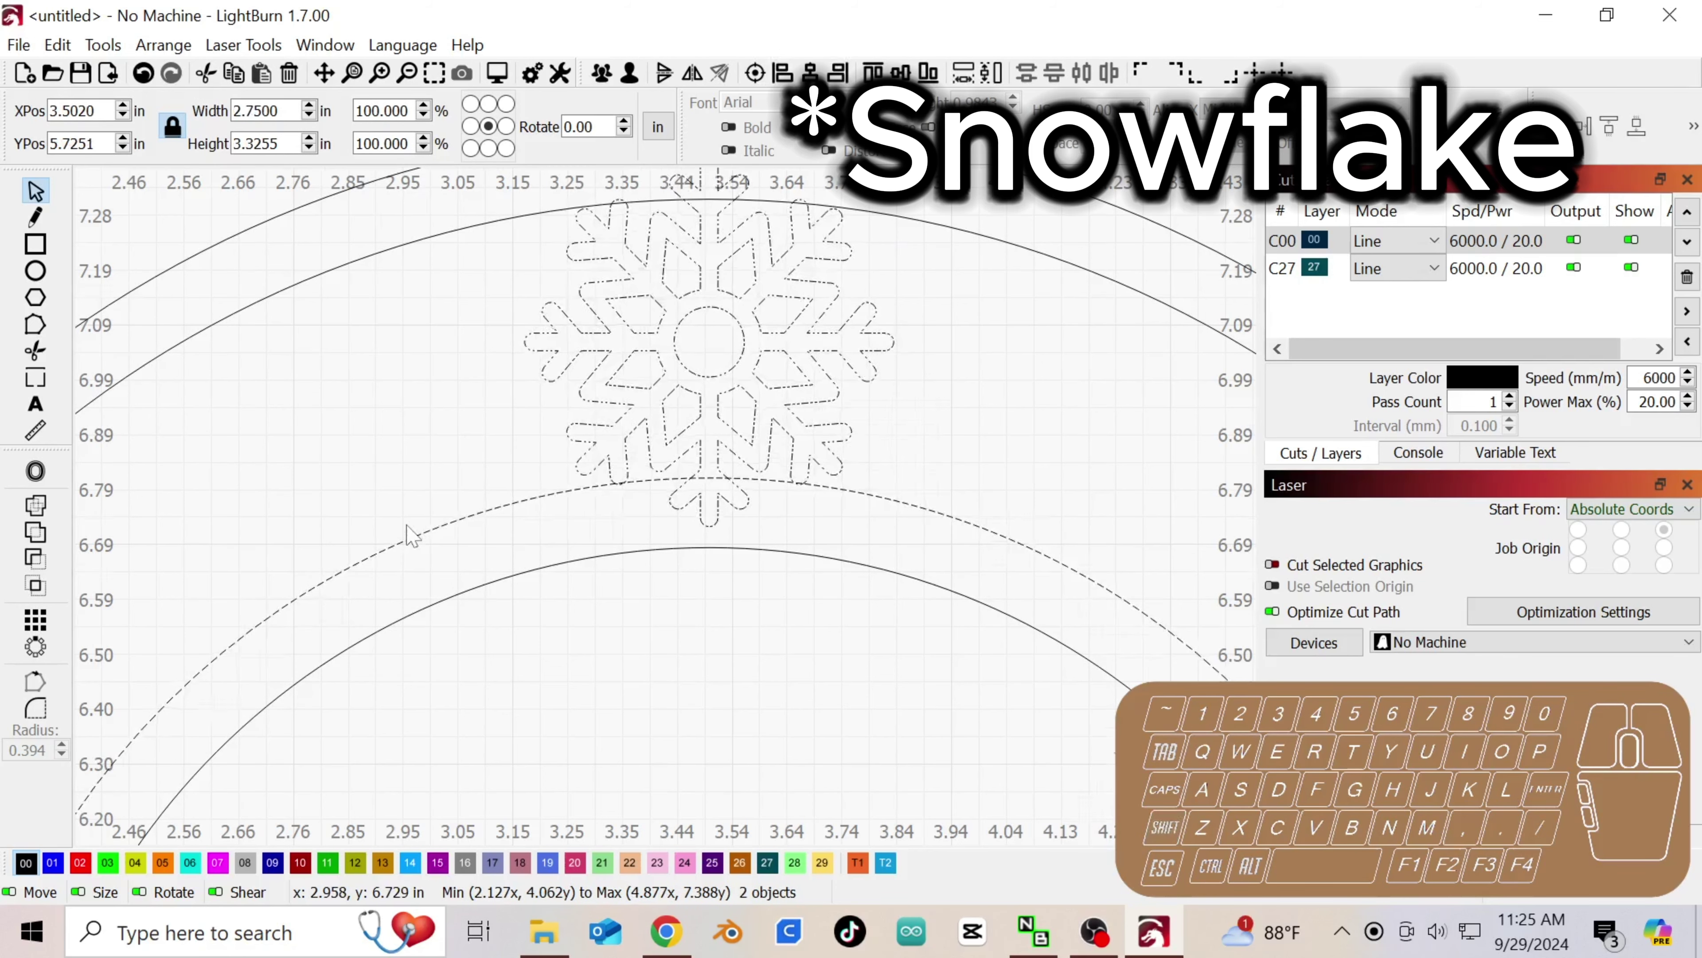
pyautogui.keyDown('shift'); pyautogui.click(417, 534); pyautogui.keyUp('shift')
pyautogui.scroll(-3, 412, 535)
pyautogui.scroll(-2, 412, 535)
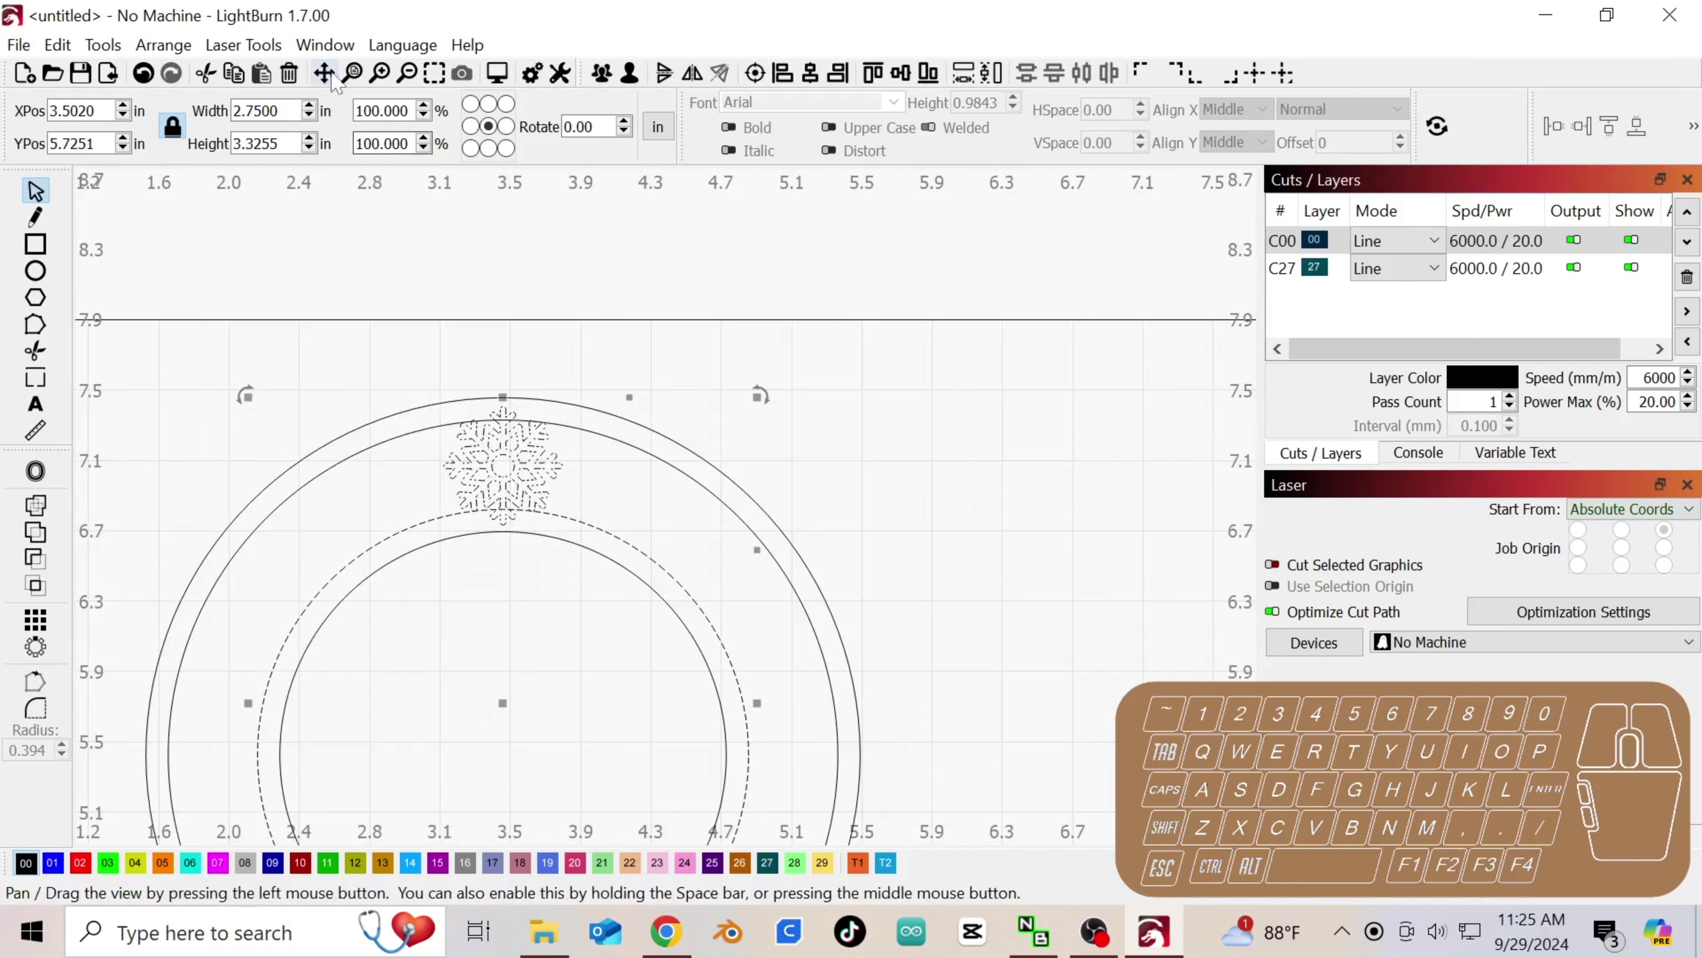
pyautogui.click(354, 74)
pyautogui.click(382, 73)
pyautogui.click(382, 73)
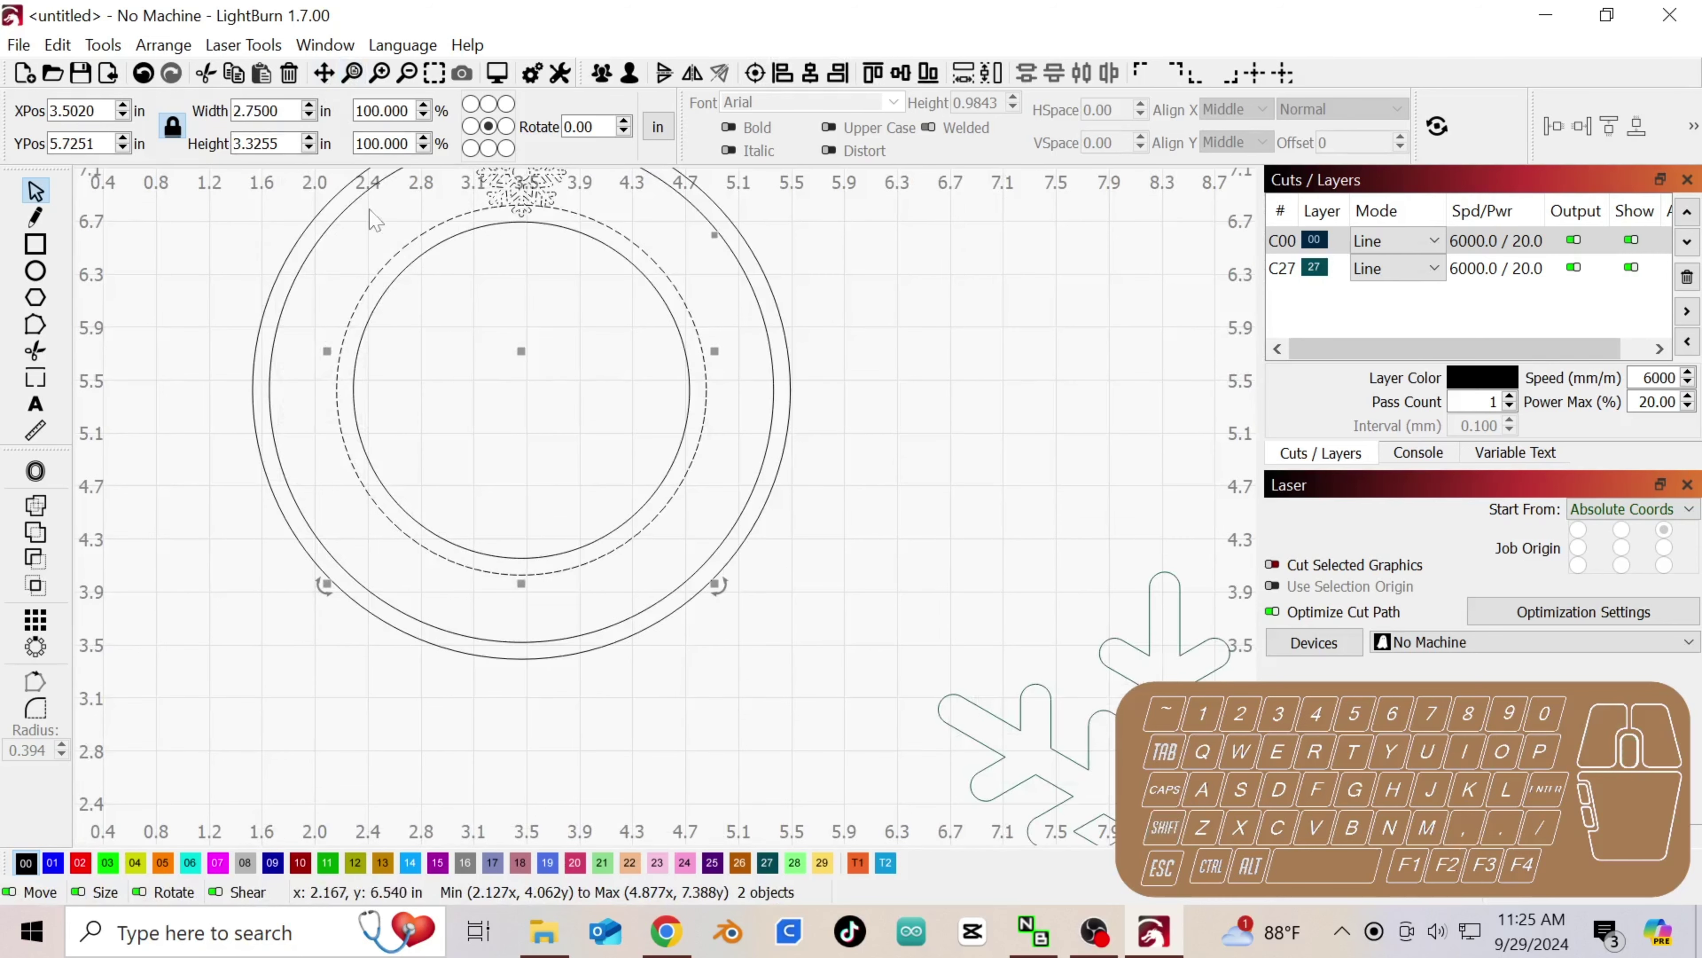
pyautogui.click(323, 73)
pyautogui.moveTo(426, 258); pyautogui.dragTo(523, 375)
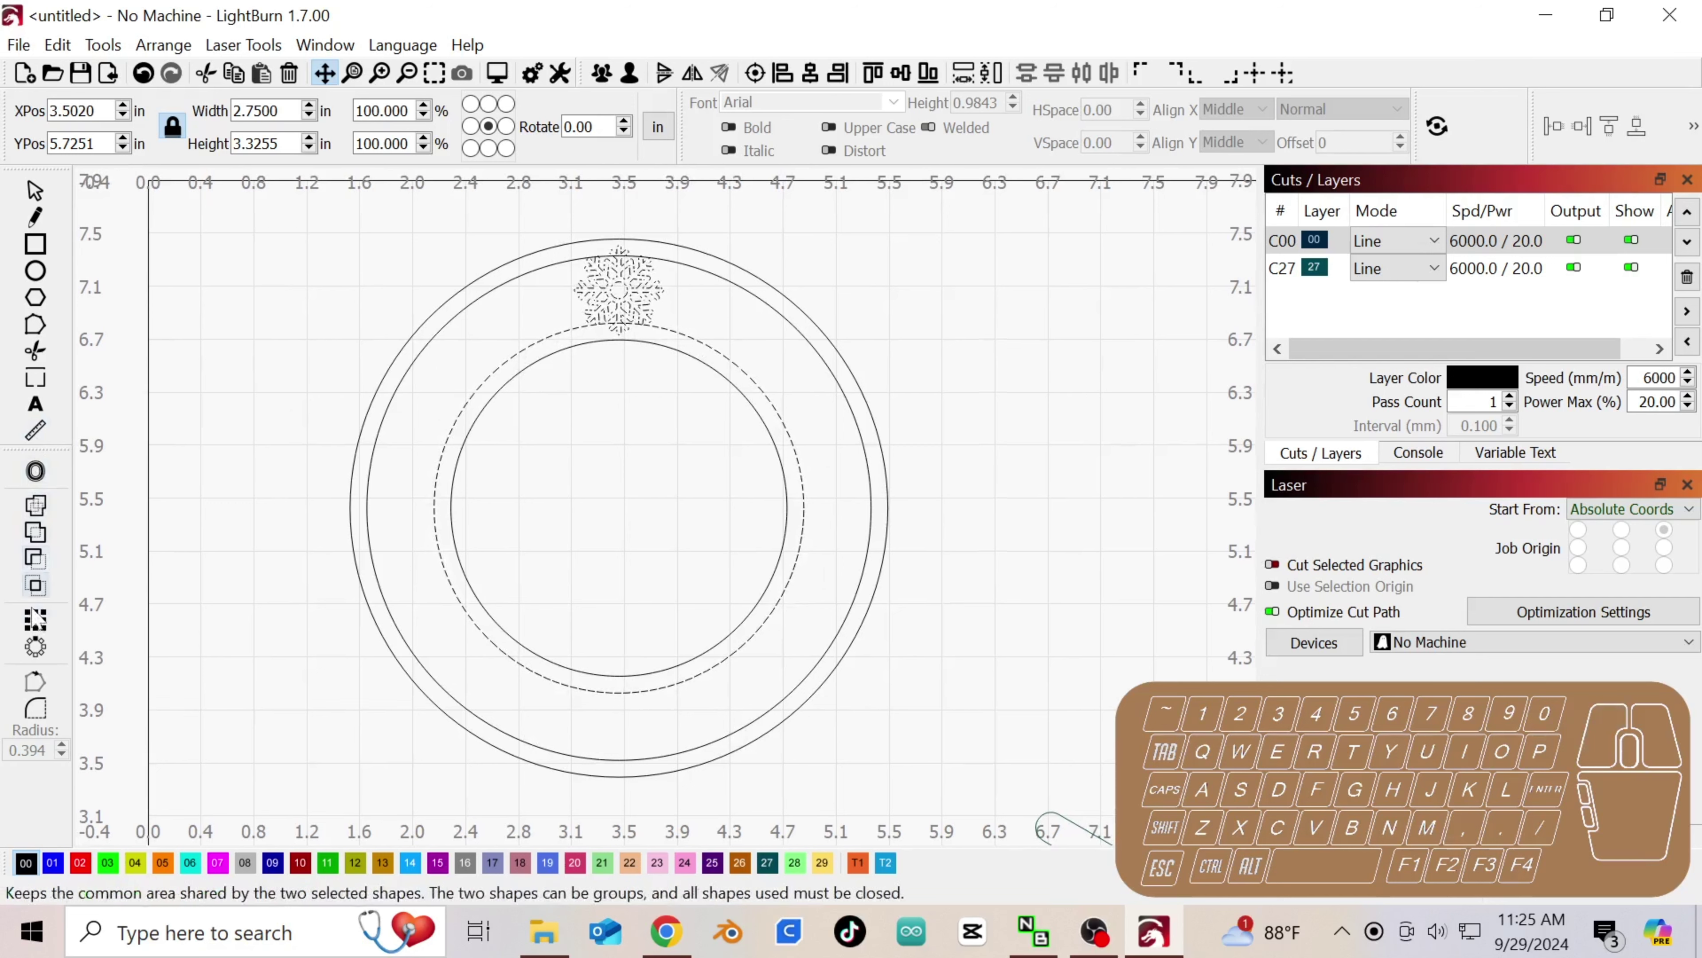
pyautogui.click(35, 648)
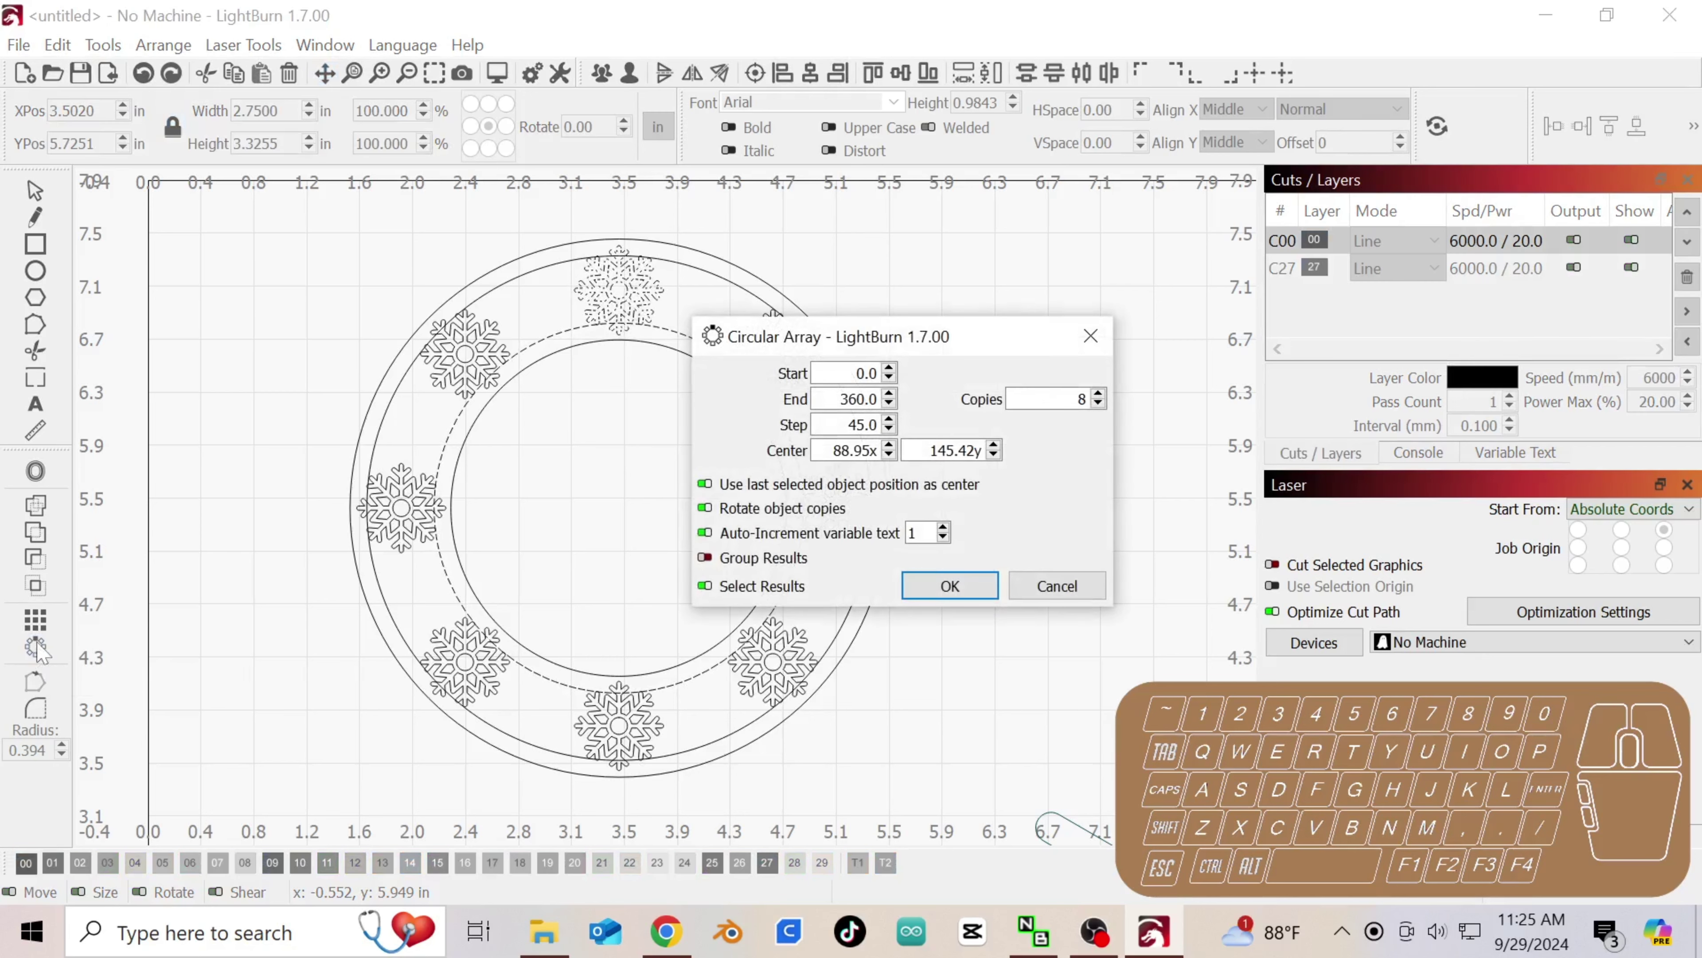
pyautogui.moveTo(960, 345); pyautogui.dragTo(1199, 206)
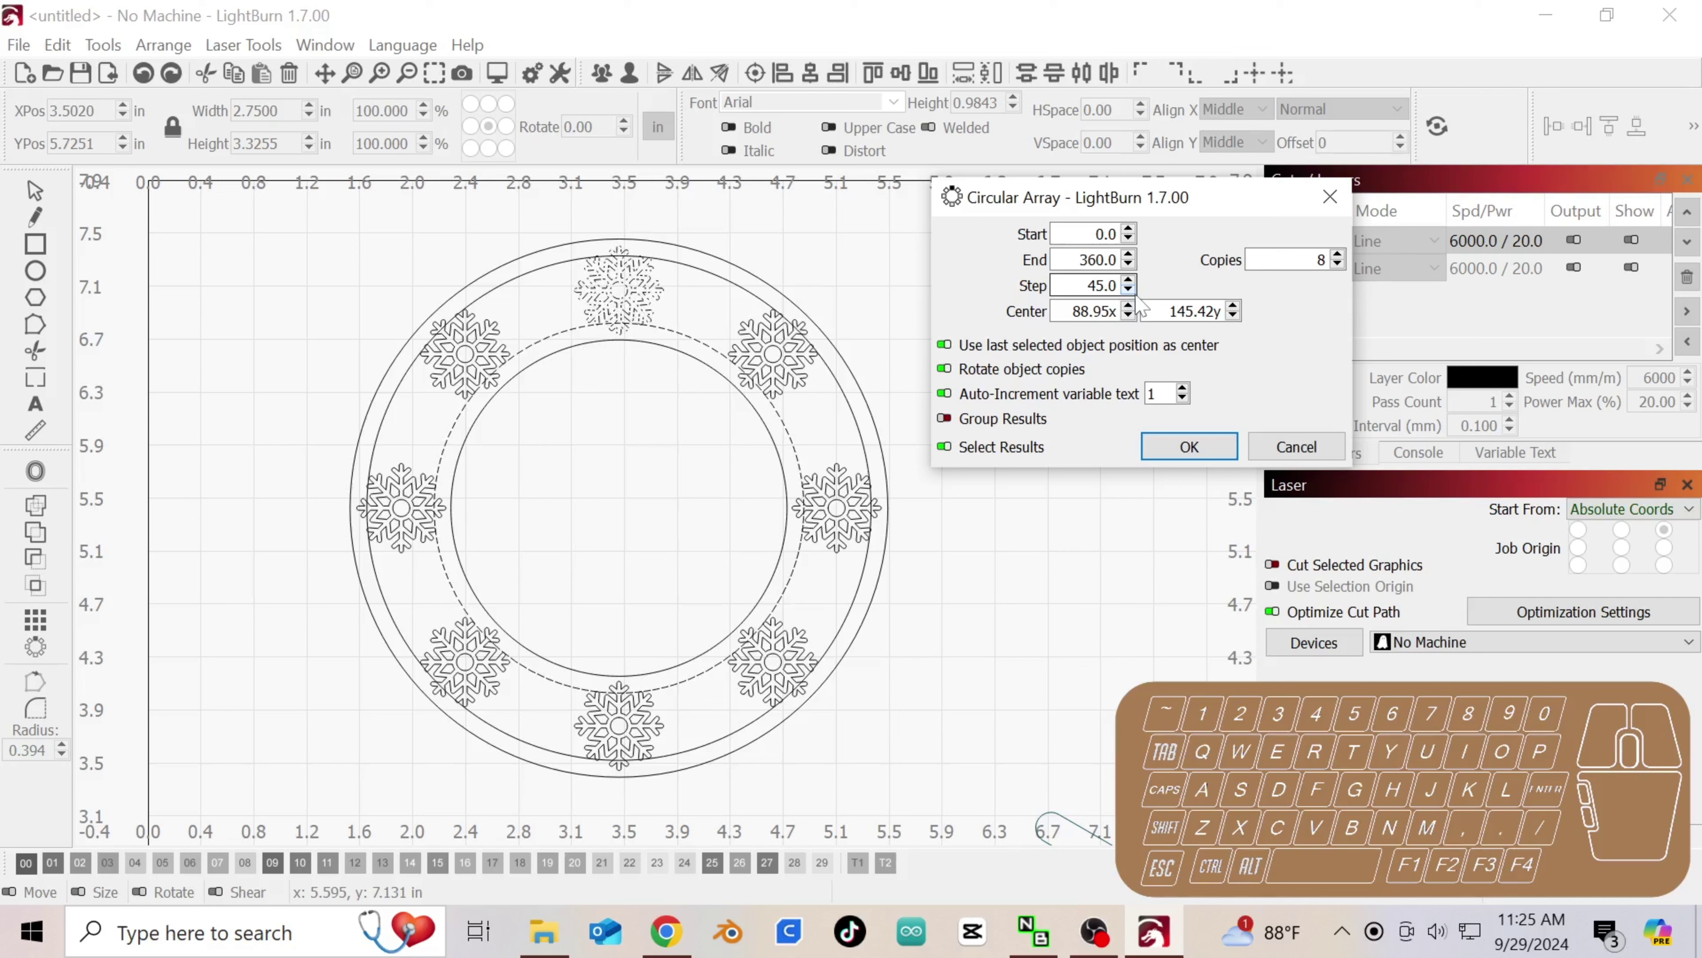
# - Set the circular array to 16 copies, create the snowflakes around the ring, and clear the selection
pyautogui.click(1337, 255)
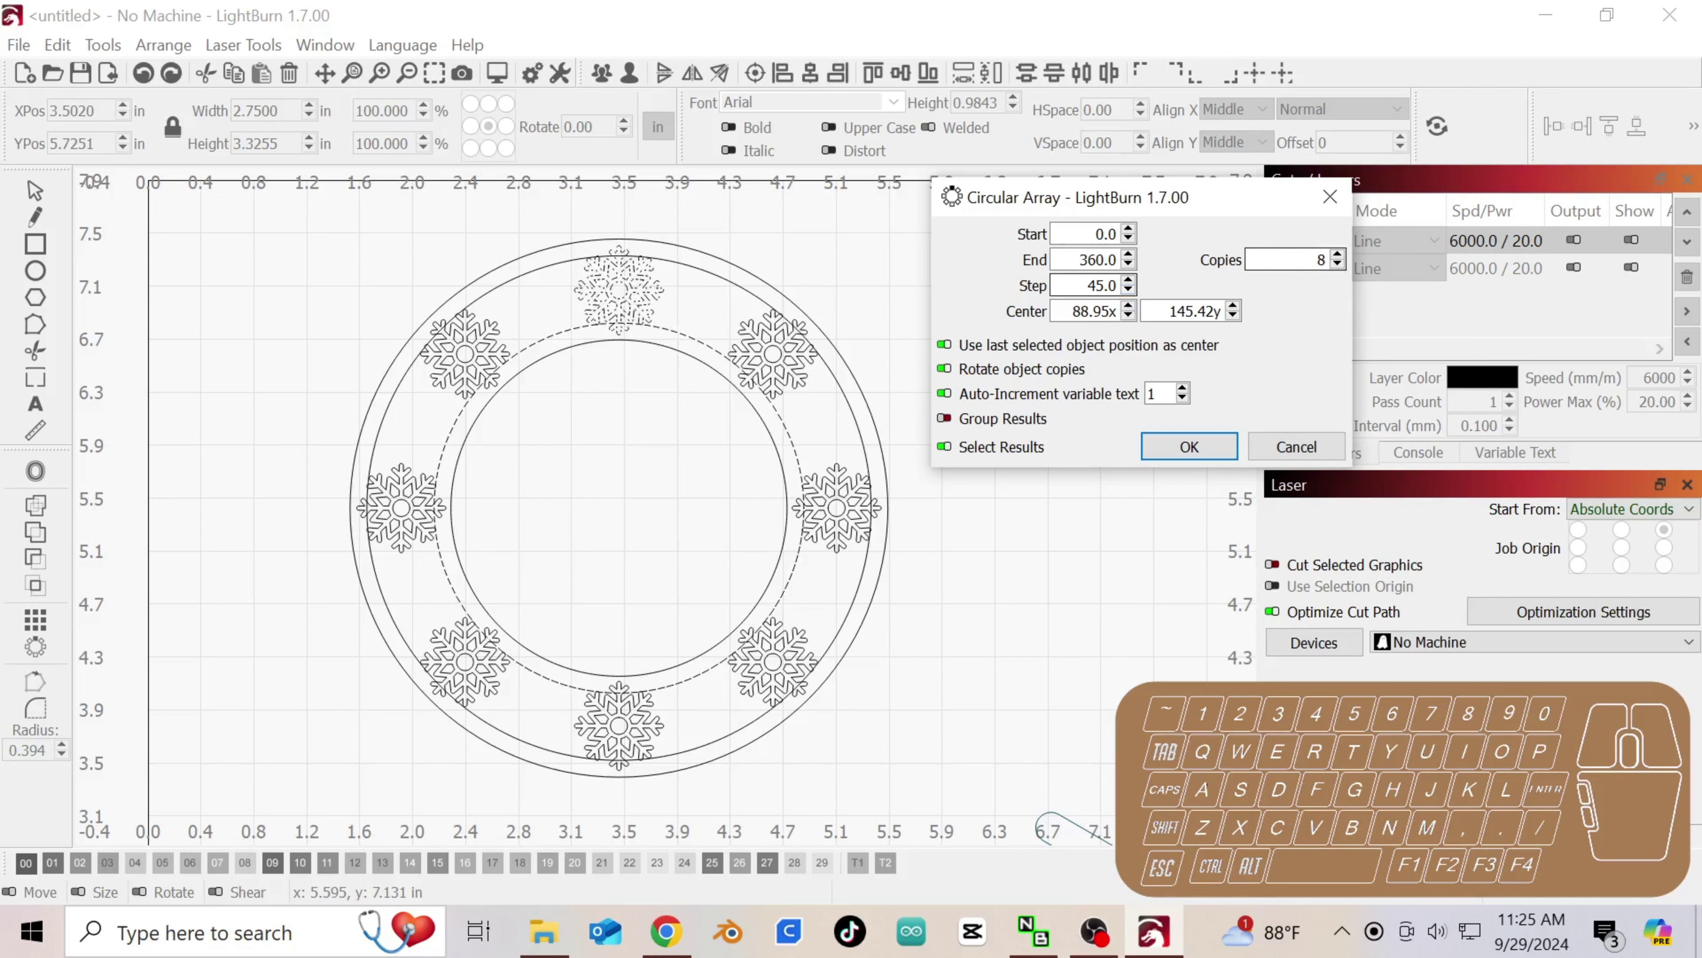
pyautogui.click(1337, 255)
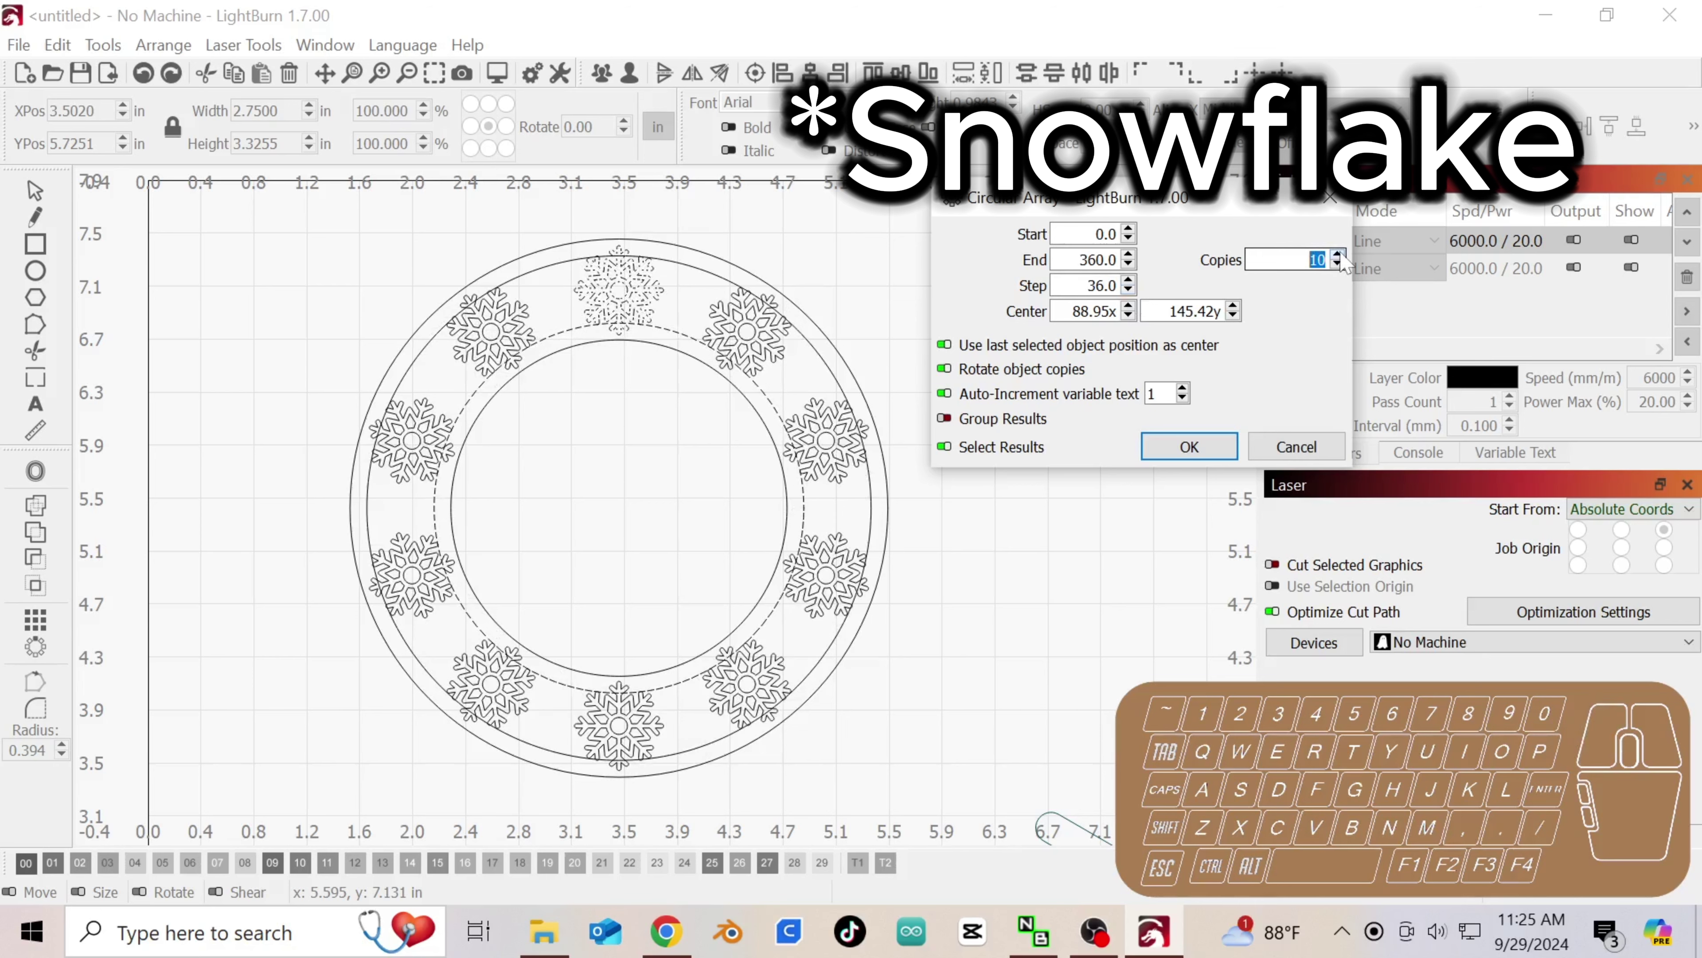
pyautogui.click(1337, 255)
pyautogui.click(1337, 255)
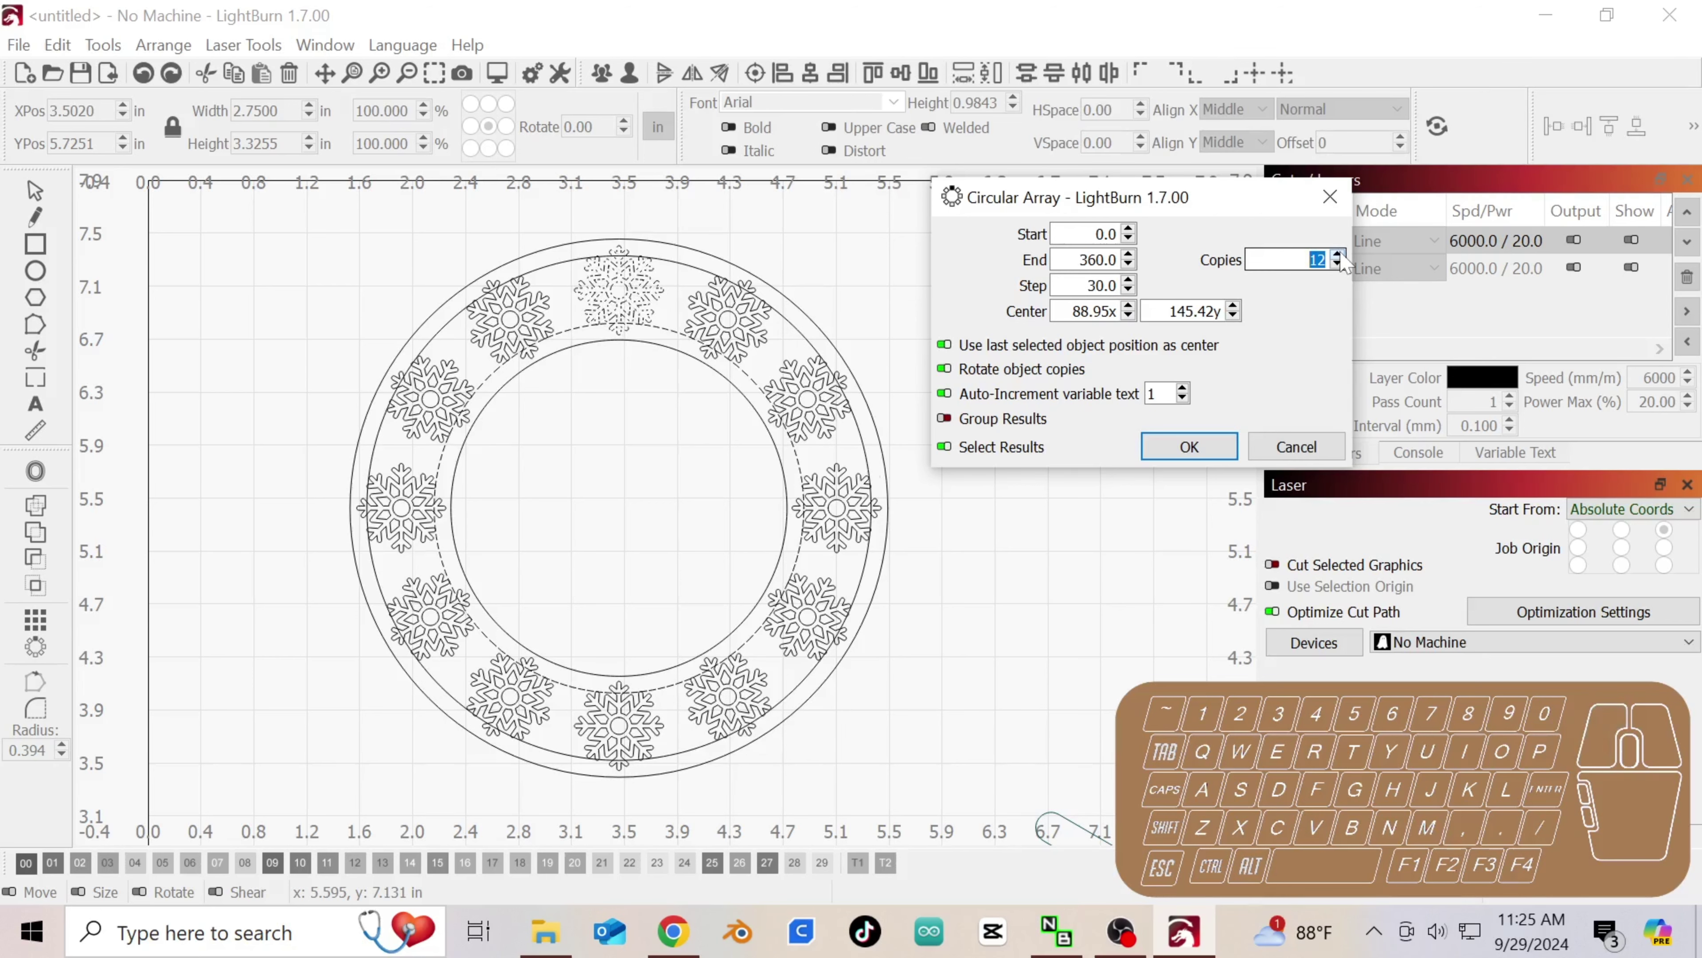
pyautogui.click(1337, 254)
pyautogui.click(1337, 255)
pyautogui.click(1337, 255)
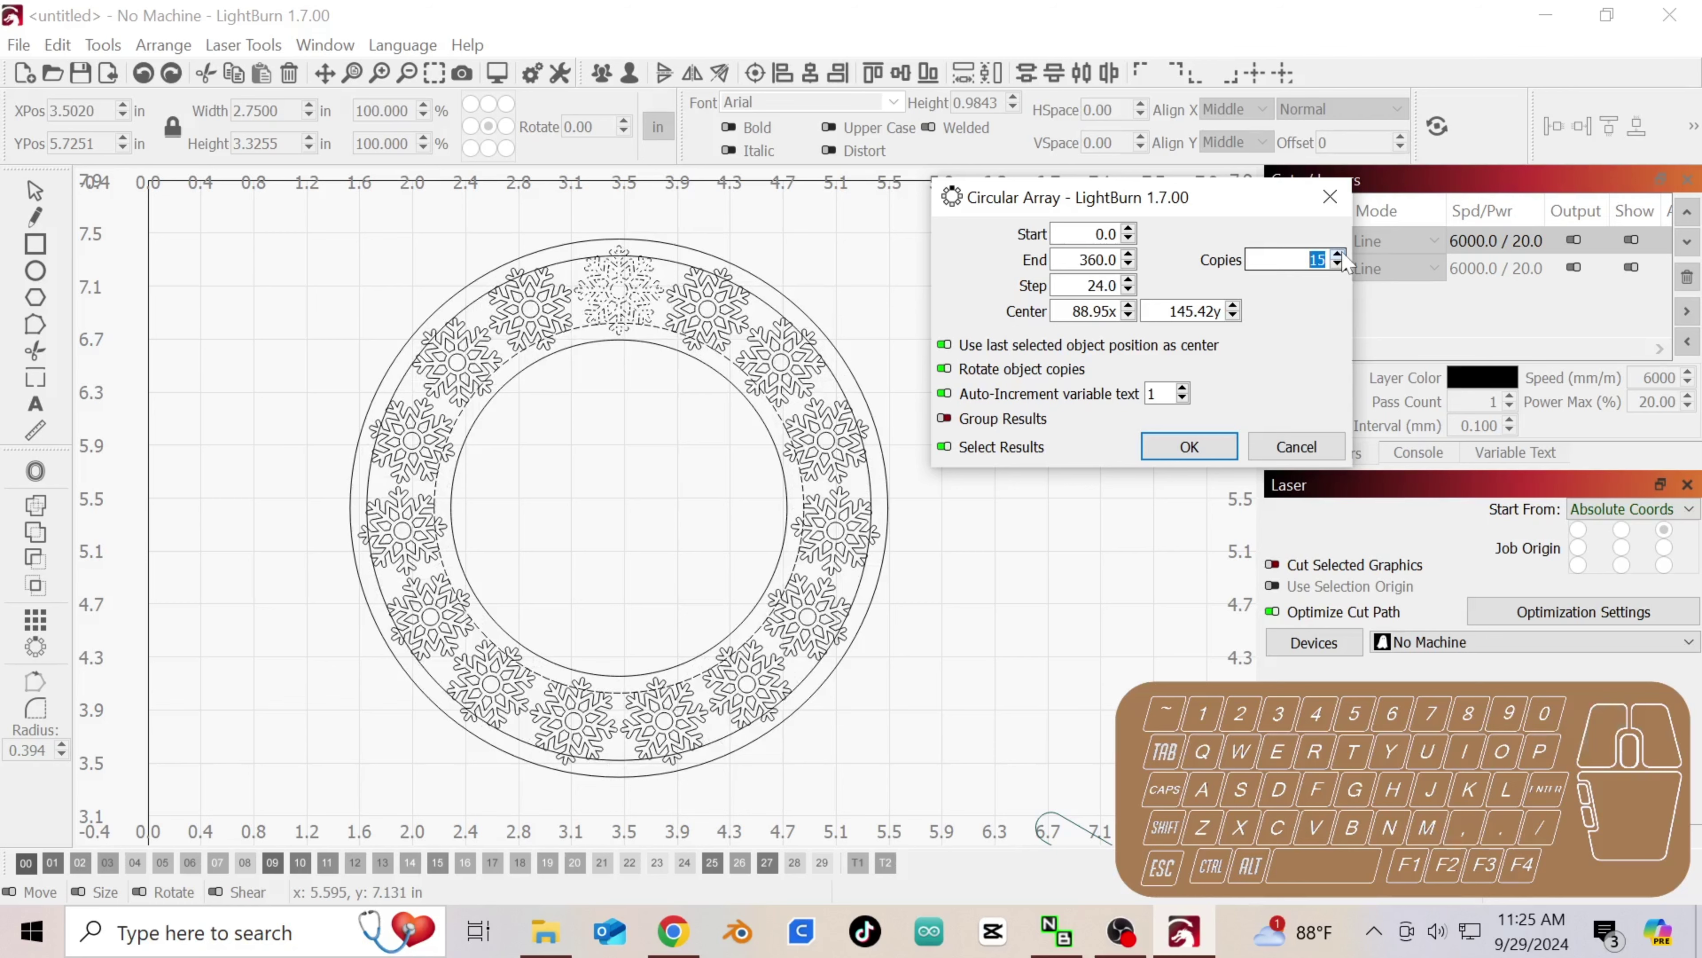
pyautogui.scroll(4, 679, 281)
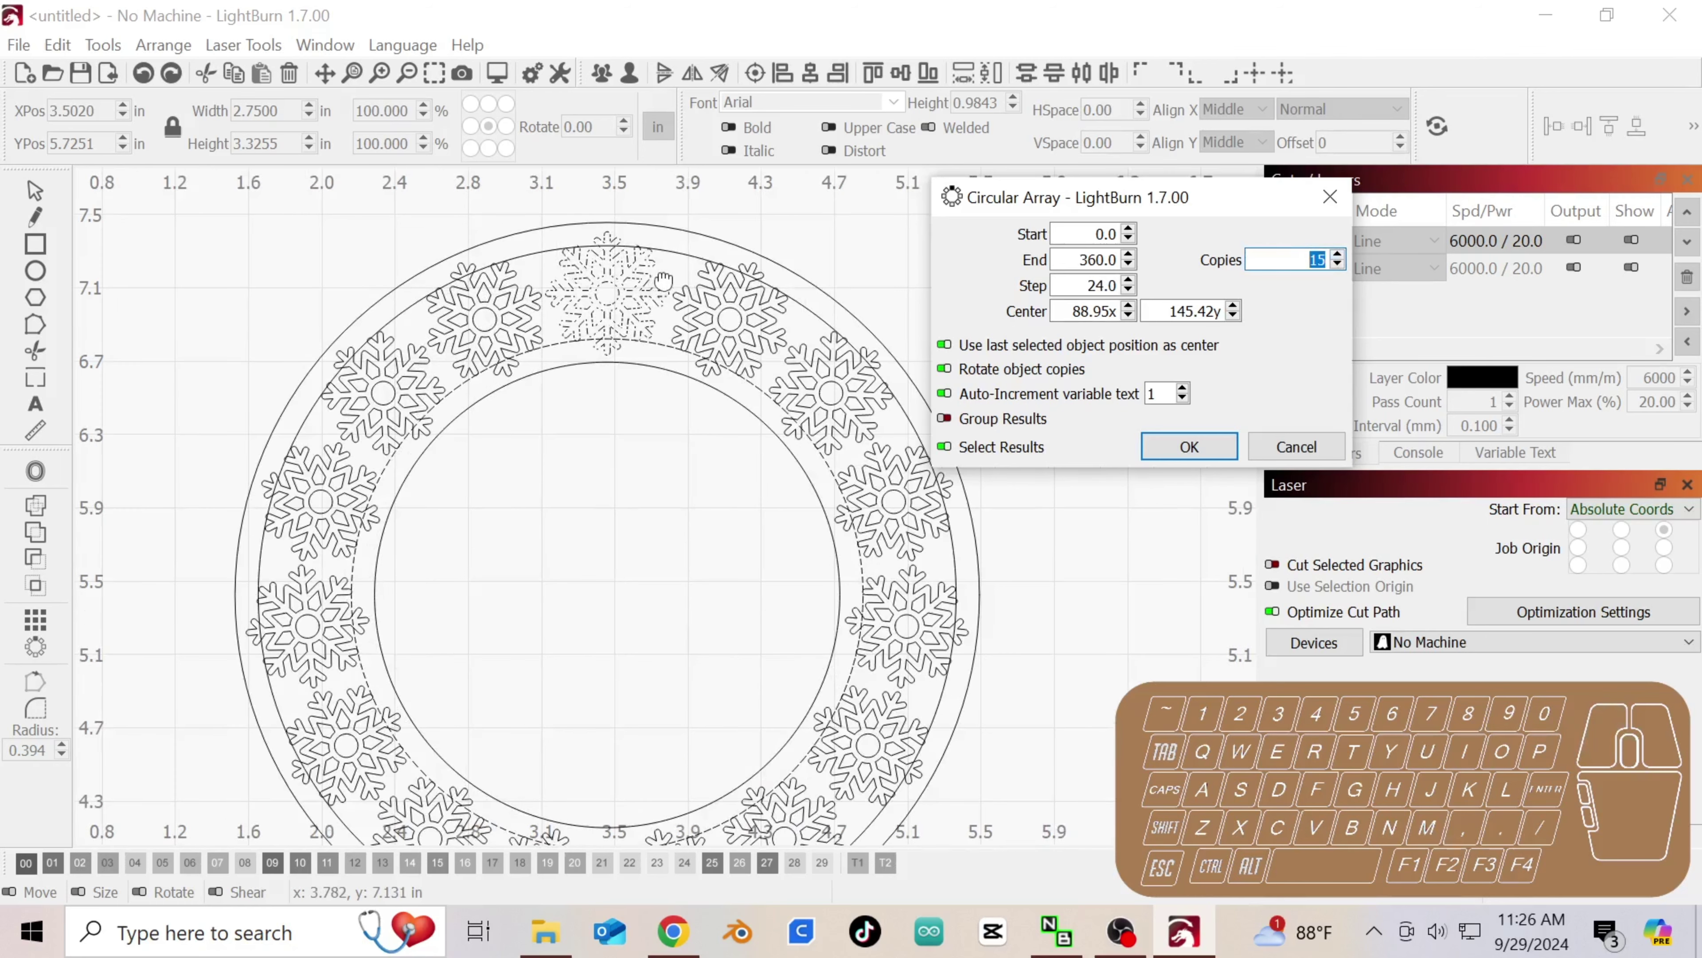
pyautogui.click(1337, 255)
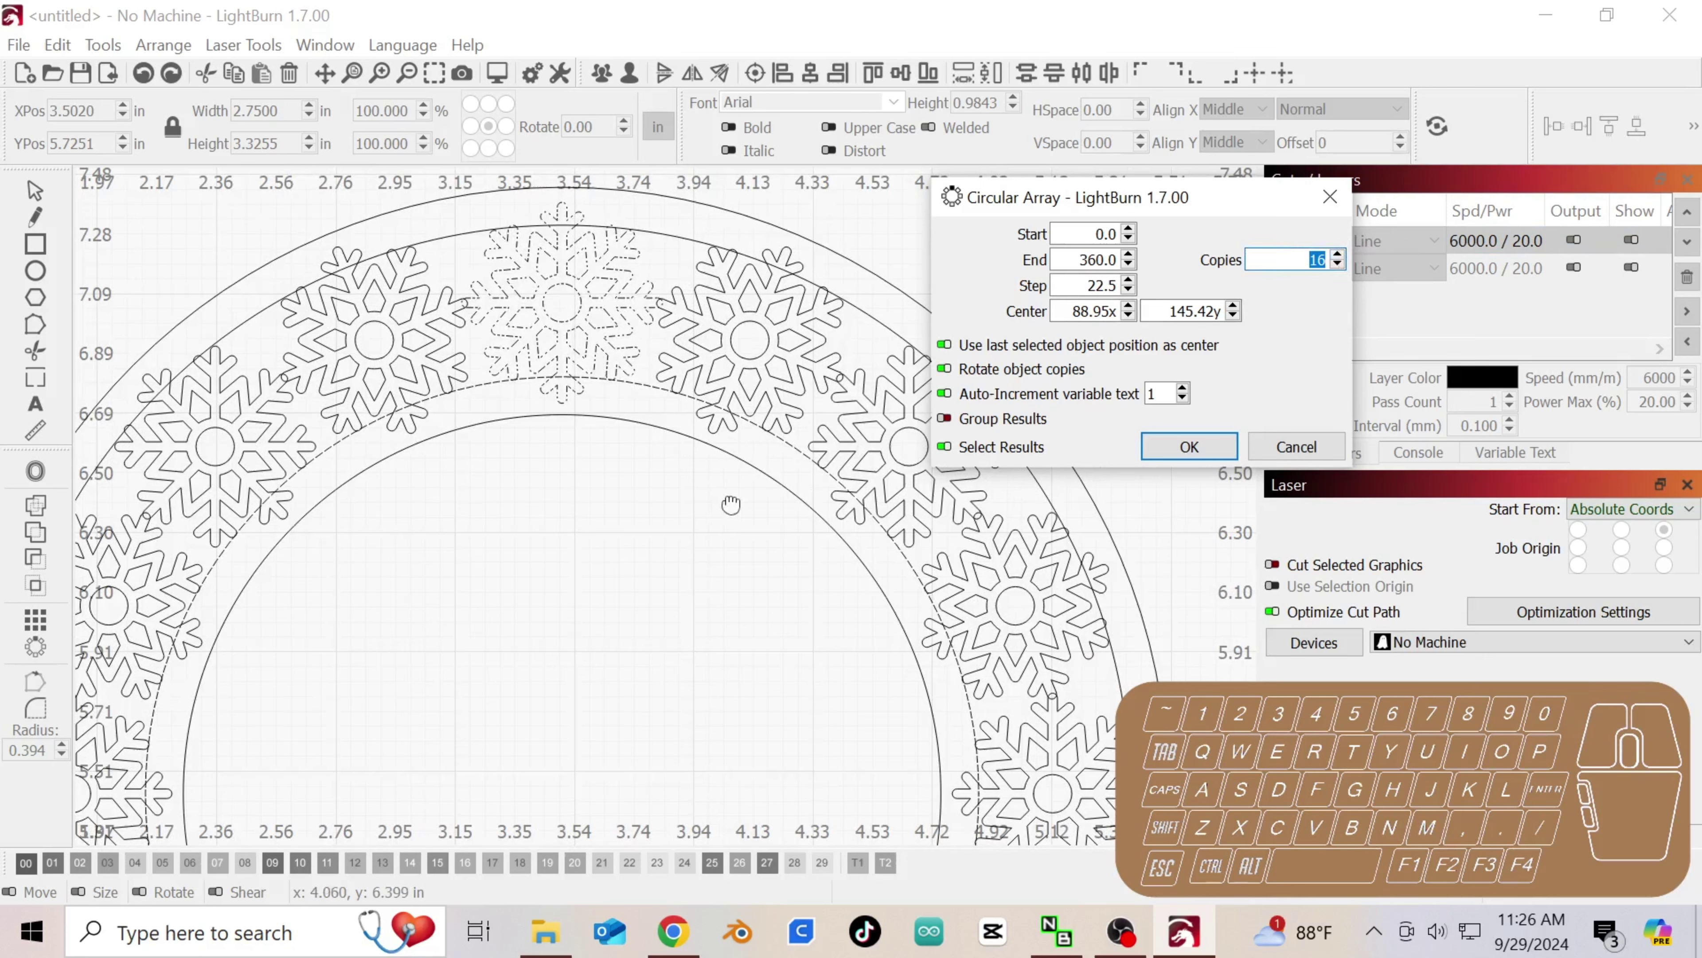
pyautogui.click(1165, 446)
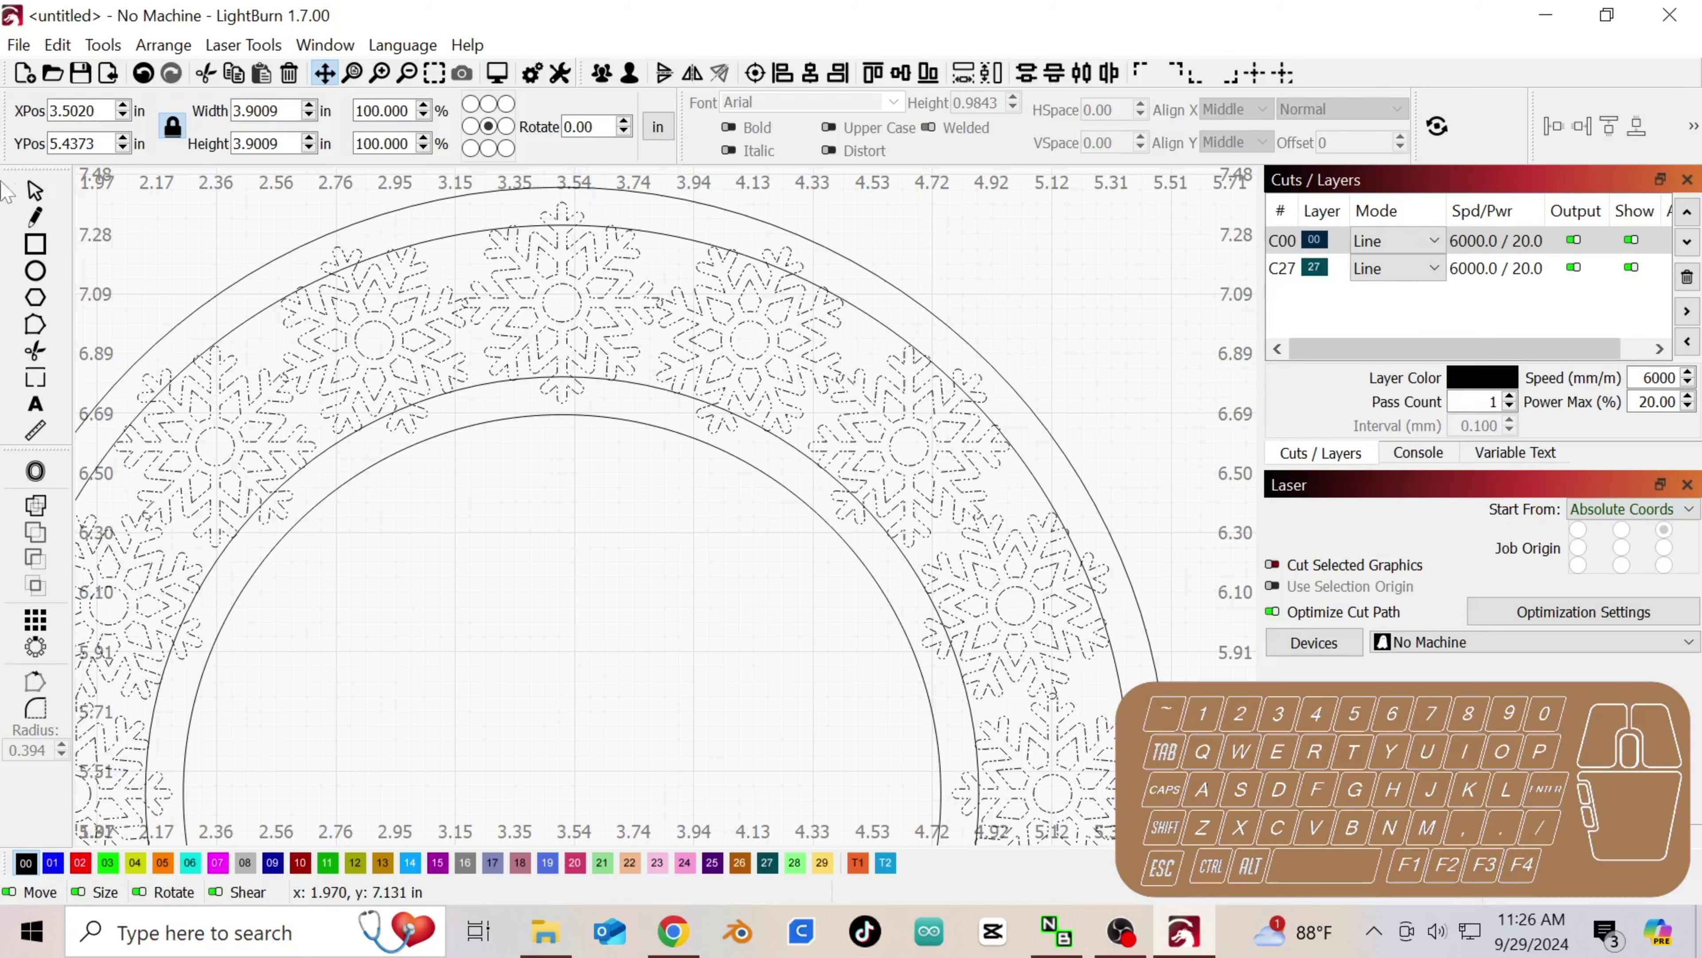
pyautogui.click(35, 191)
pyautogui.click(1103, 380)
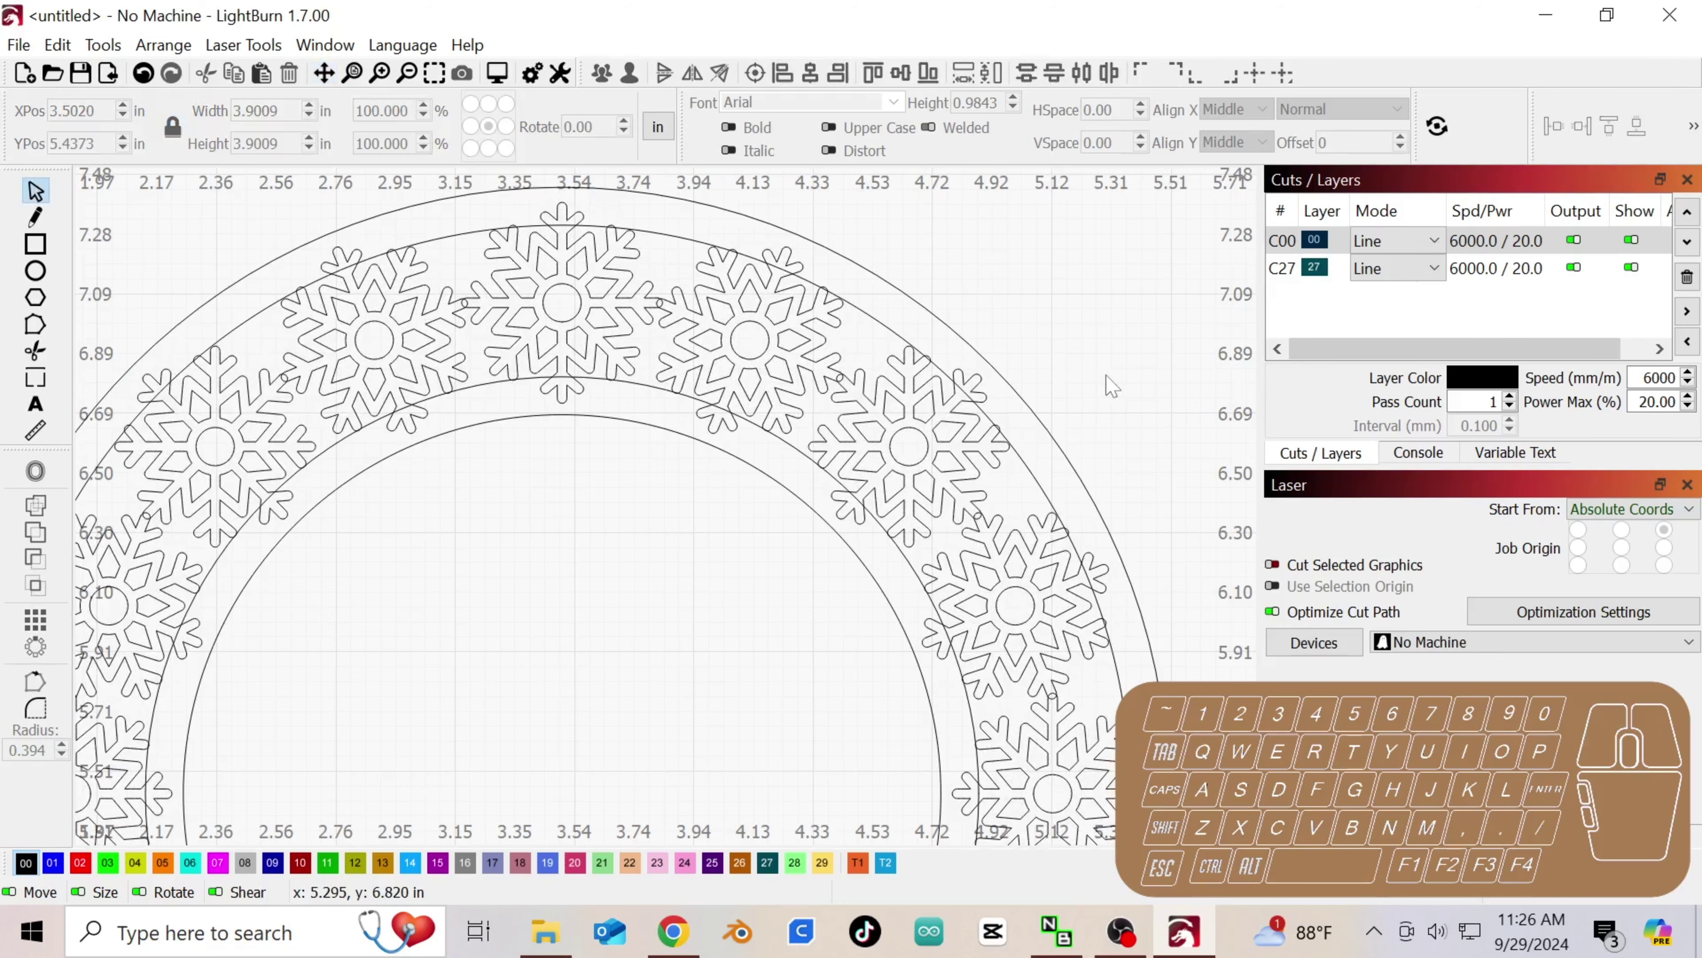
# - Weld the two circles of the ring's inner band together
pyautogui.scroll(-2, 1110, 396)
pyautogui.scroll(-4, 1110, 395)
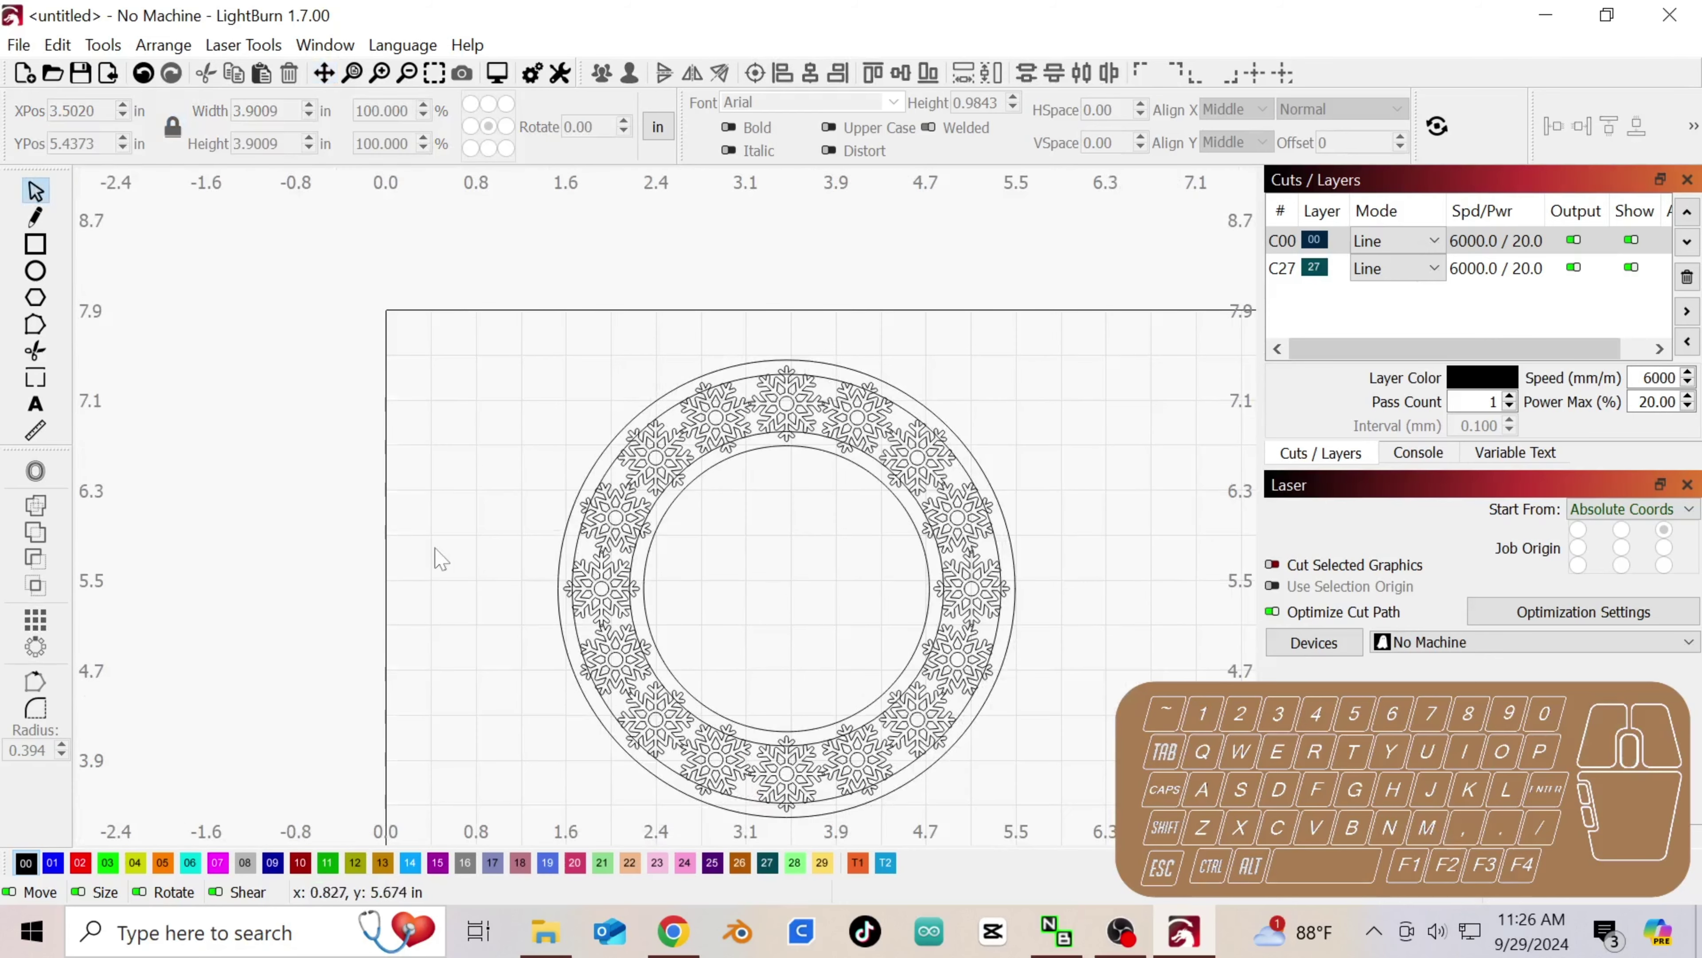
pyautogui.scroll(3, 544, 530)
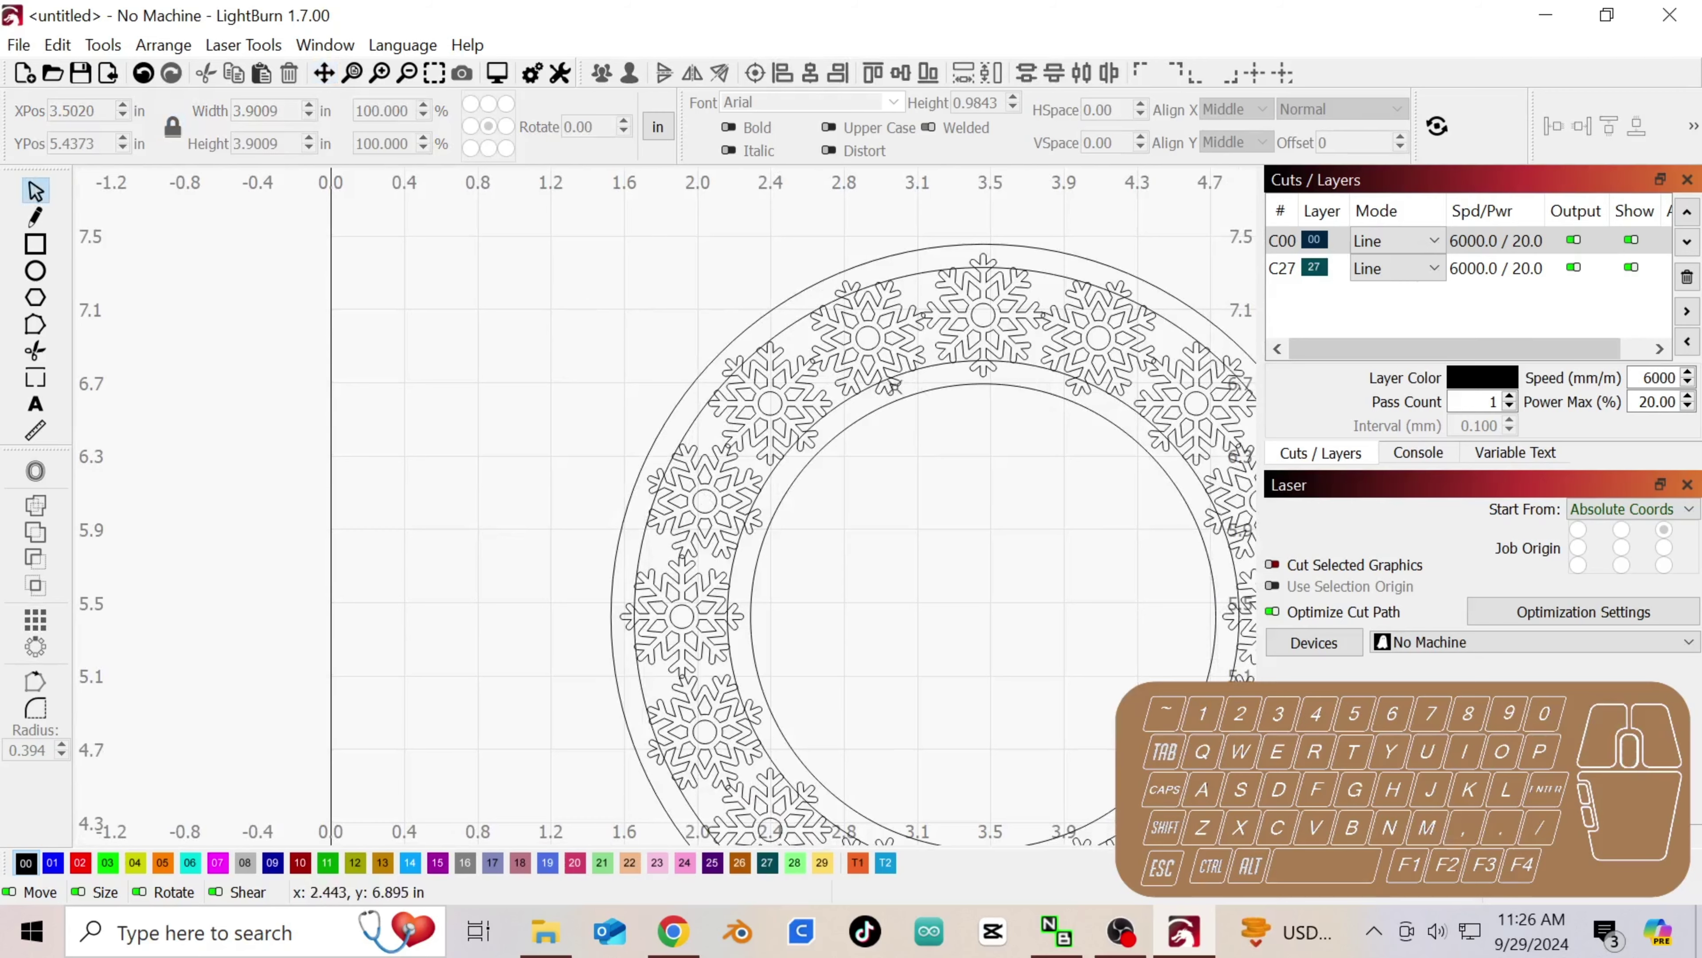
pyautogui.scroll(-2, 929, 451)
pyautogui.scroll(-1, 929, 456)
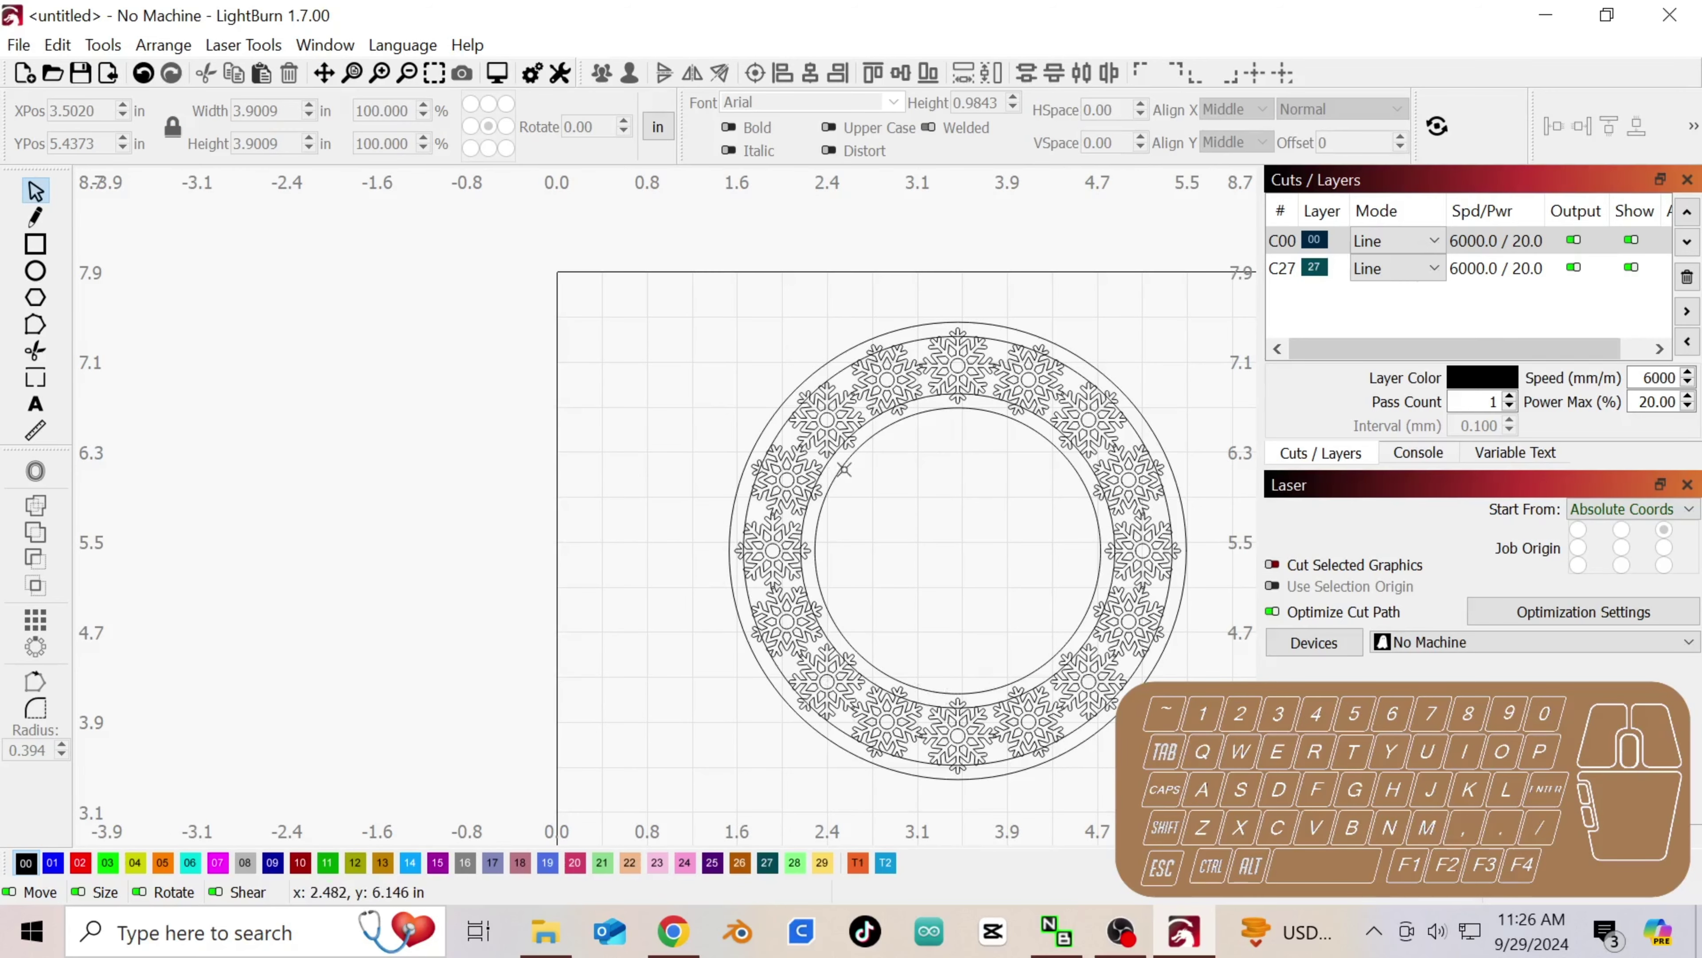
pyautogui.scroll(3, 845, 469)
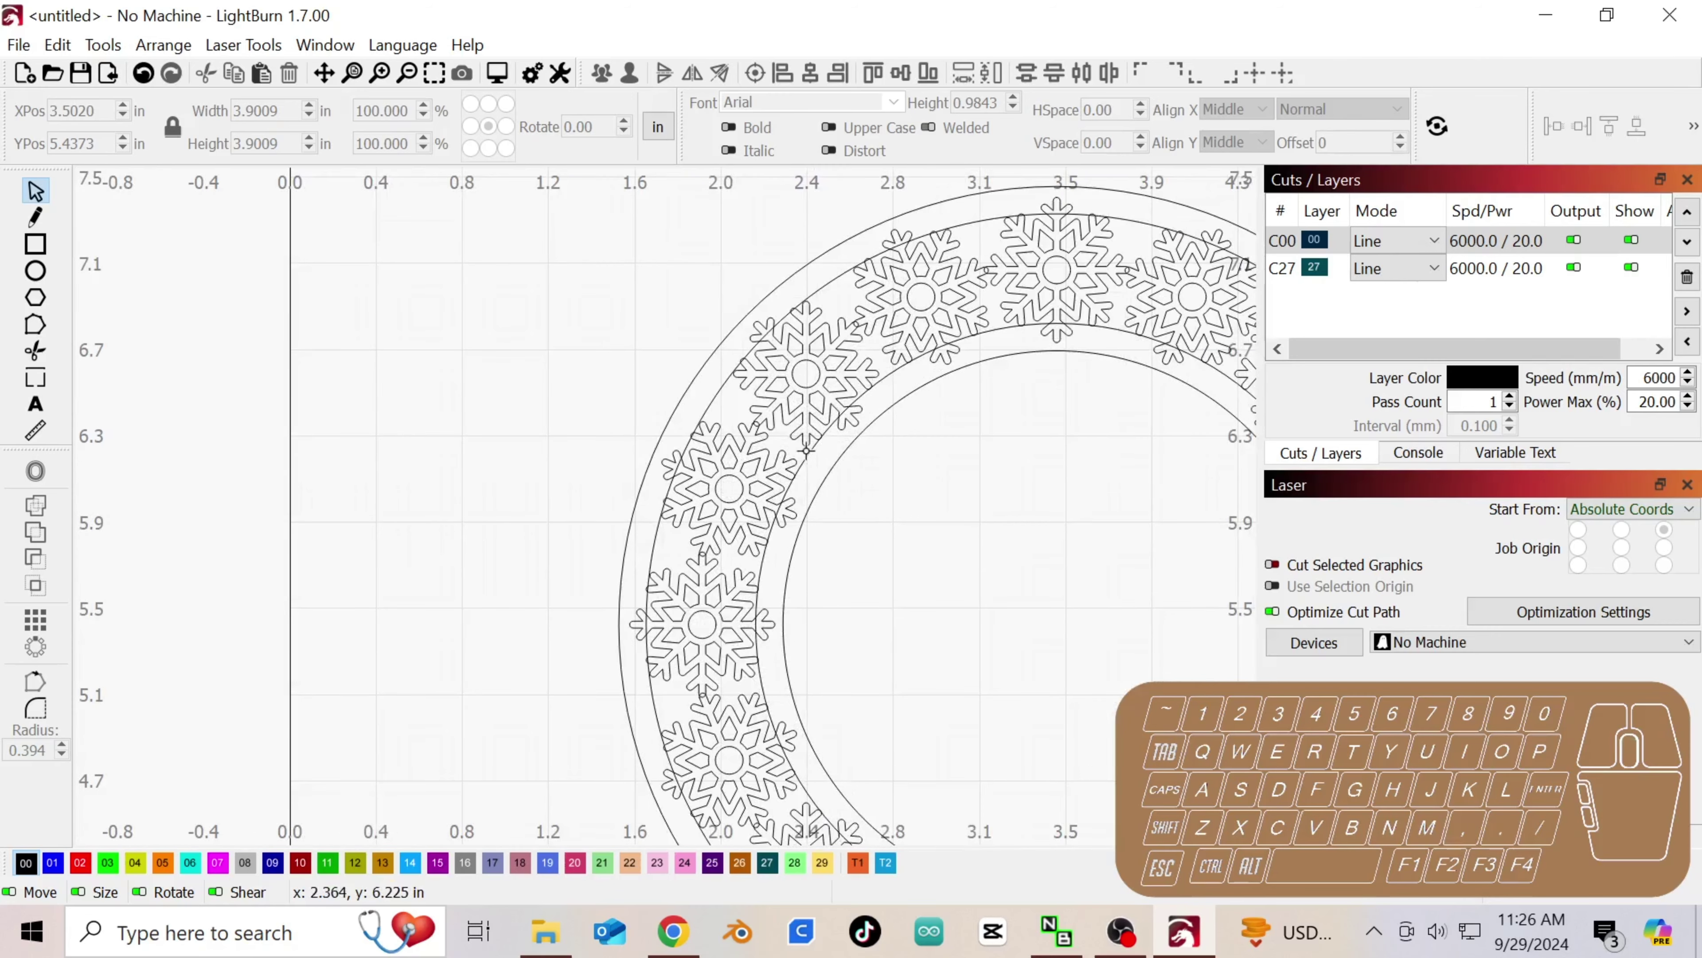
pyautogui.scroll(2, 807, 459)
pyautogui.click(806, 461)
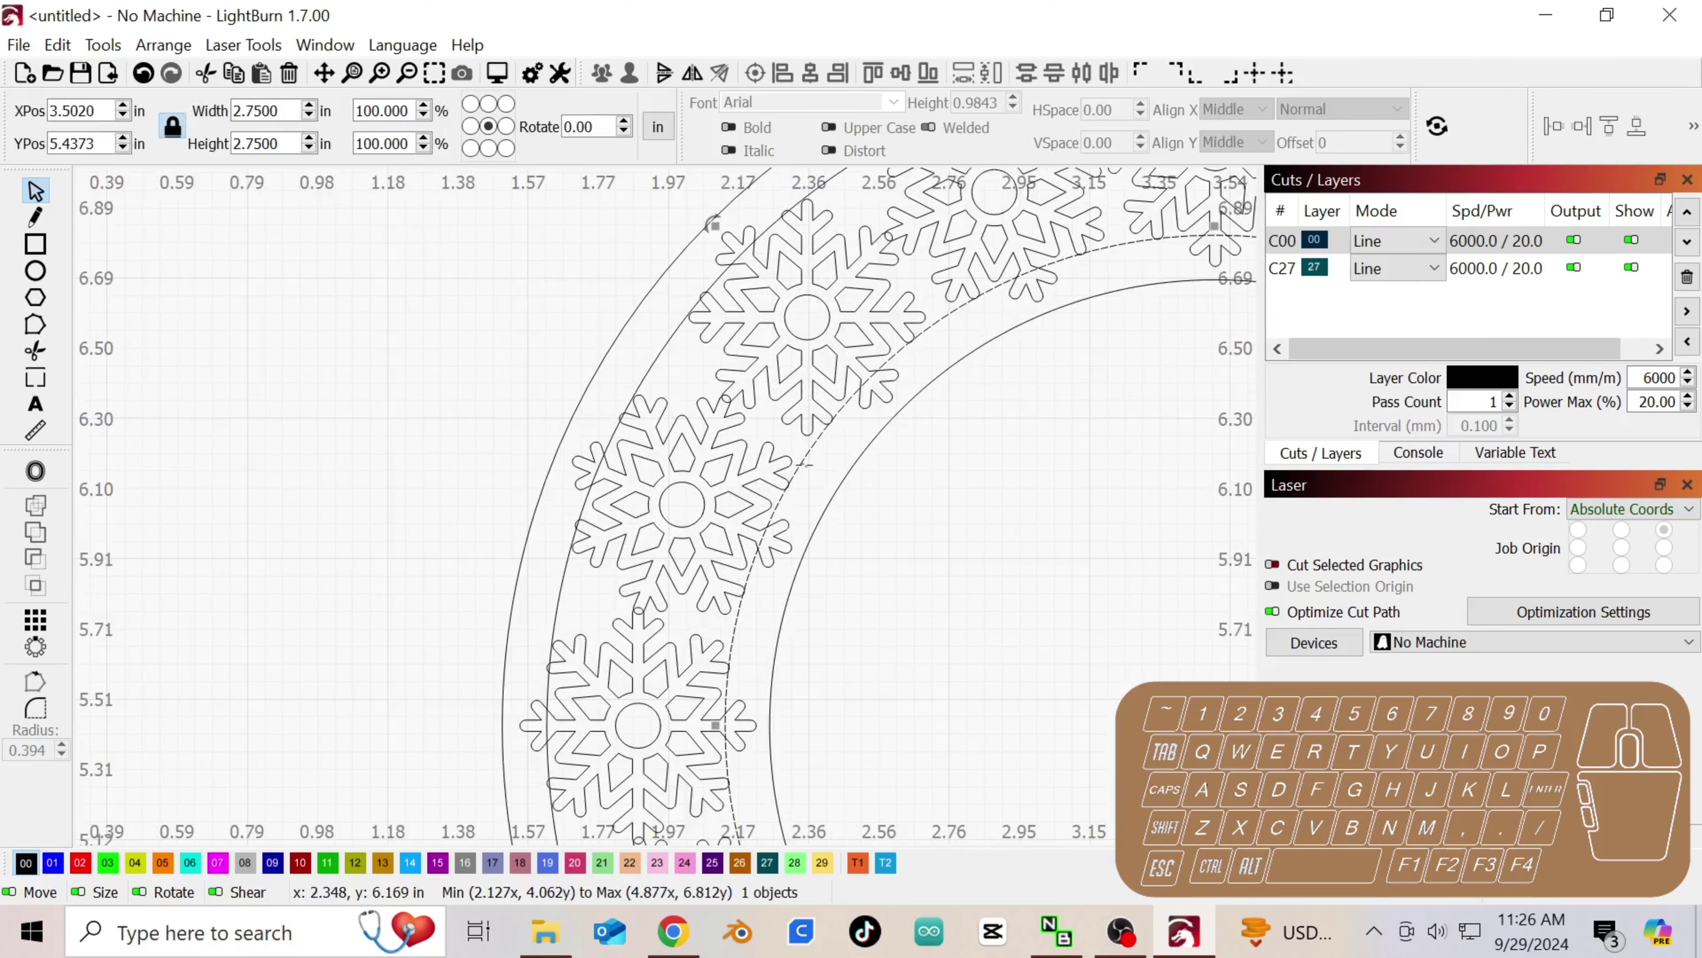
pyautogui.press('shift')
pyautogui.keyDown('shift'); pyautogui.click(841, 484); pyautogui.keyUp('shift')
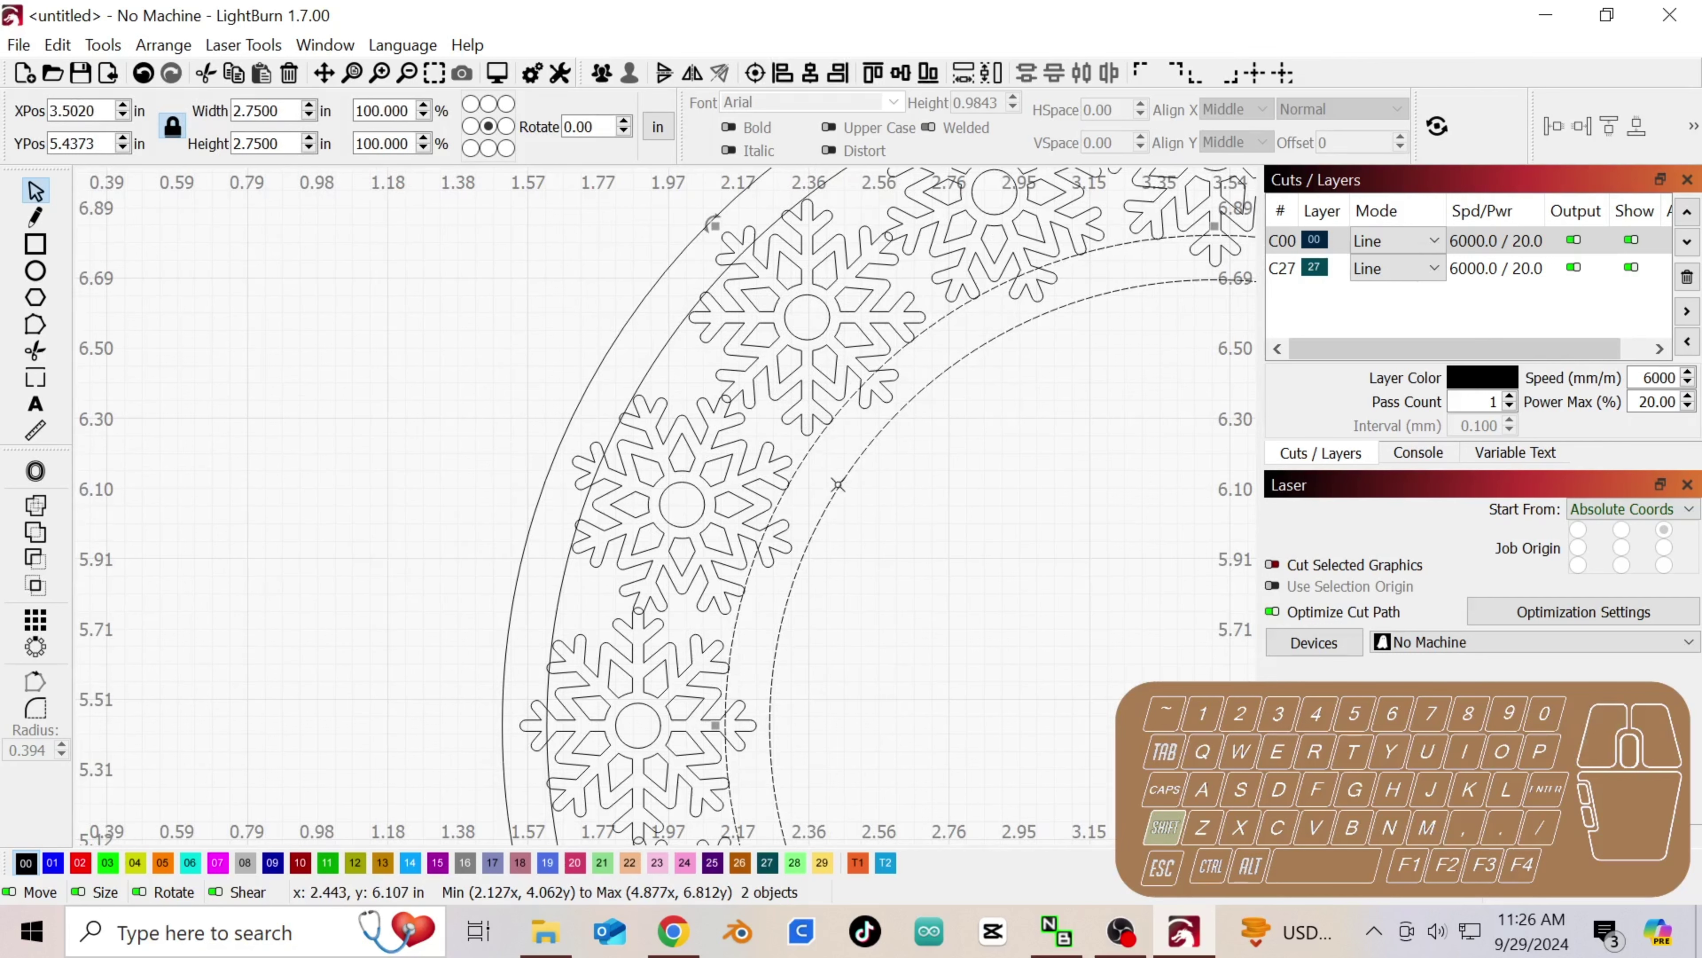
pyautogui.click(42, 506)
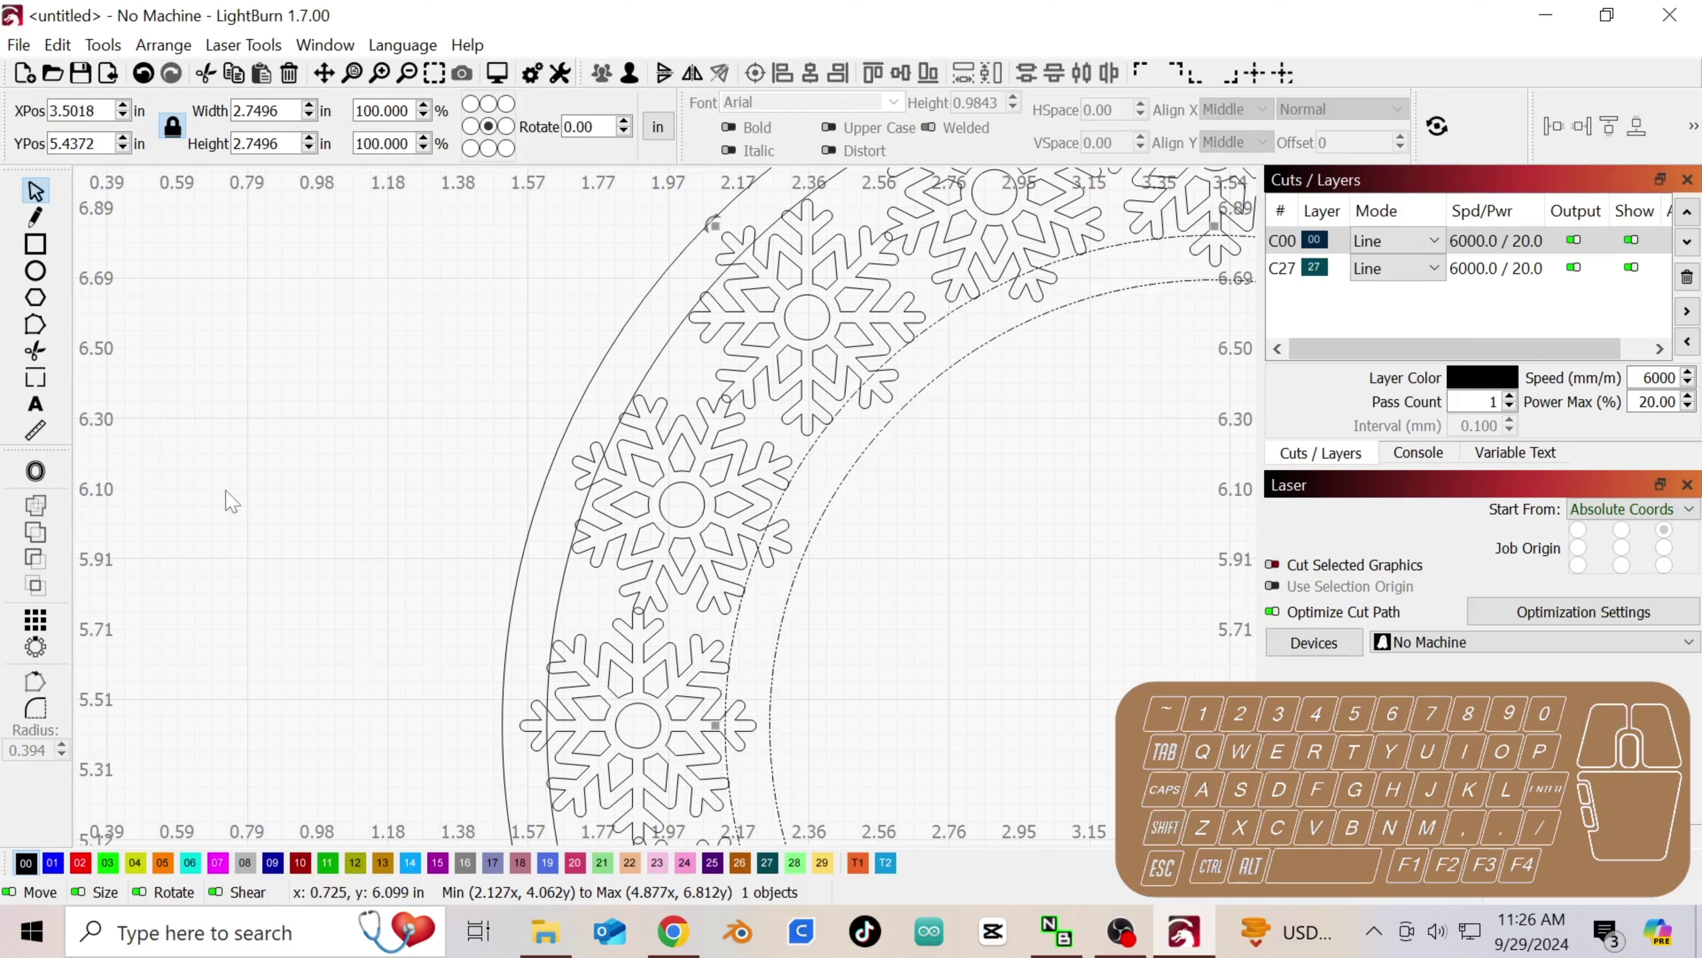
# - Try to weld both bands and all 16 snowflakes together in one operation, undo it, and clear the selection
pyautogui.scroll(-5, 254, 560)
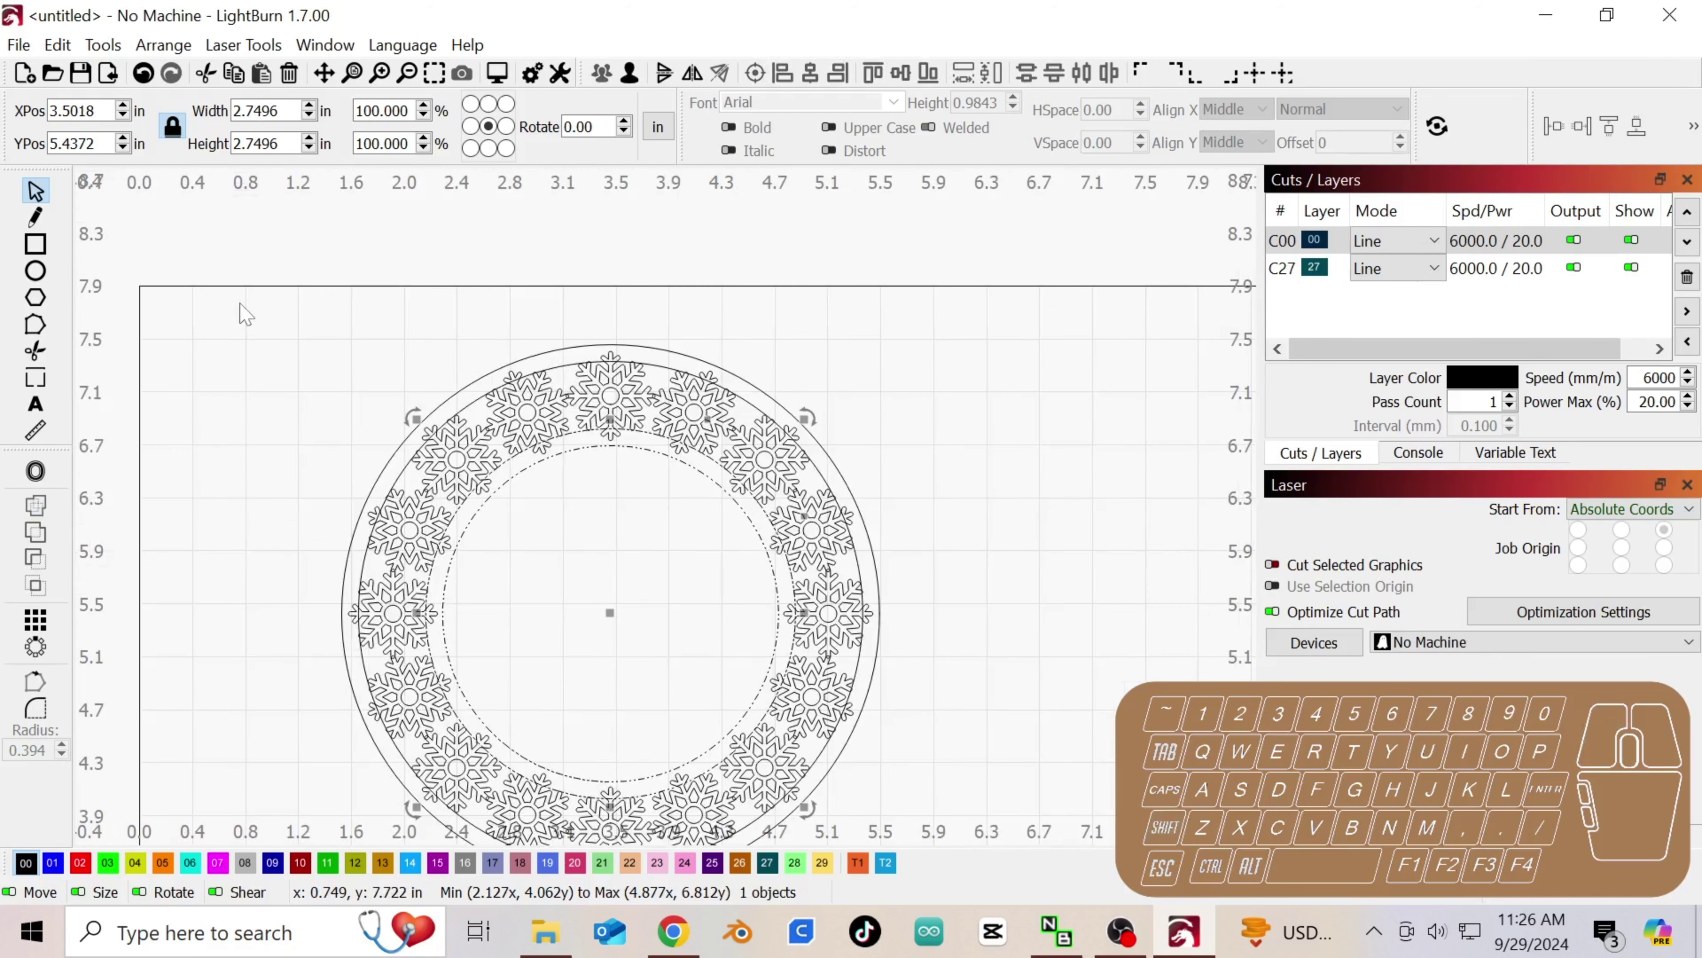
pyautogui.moveTo(240, 304); pyautogui.dragTo(925, 851)
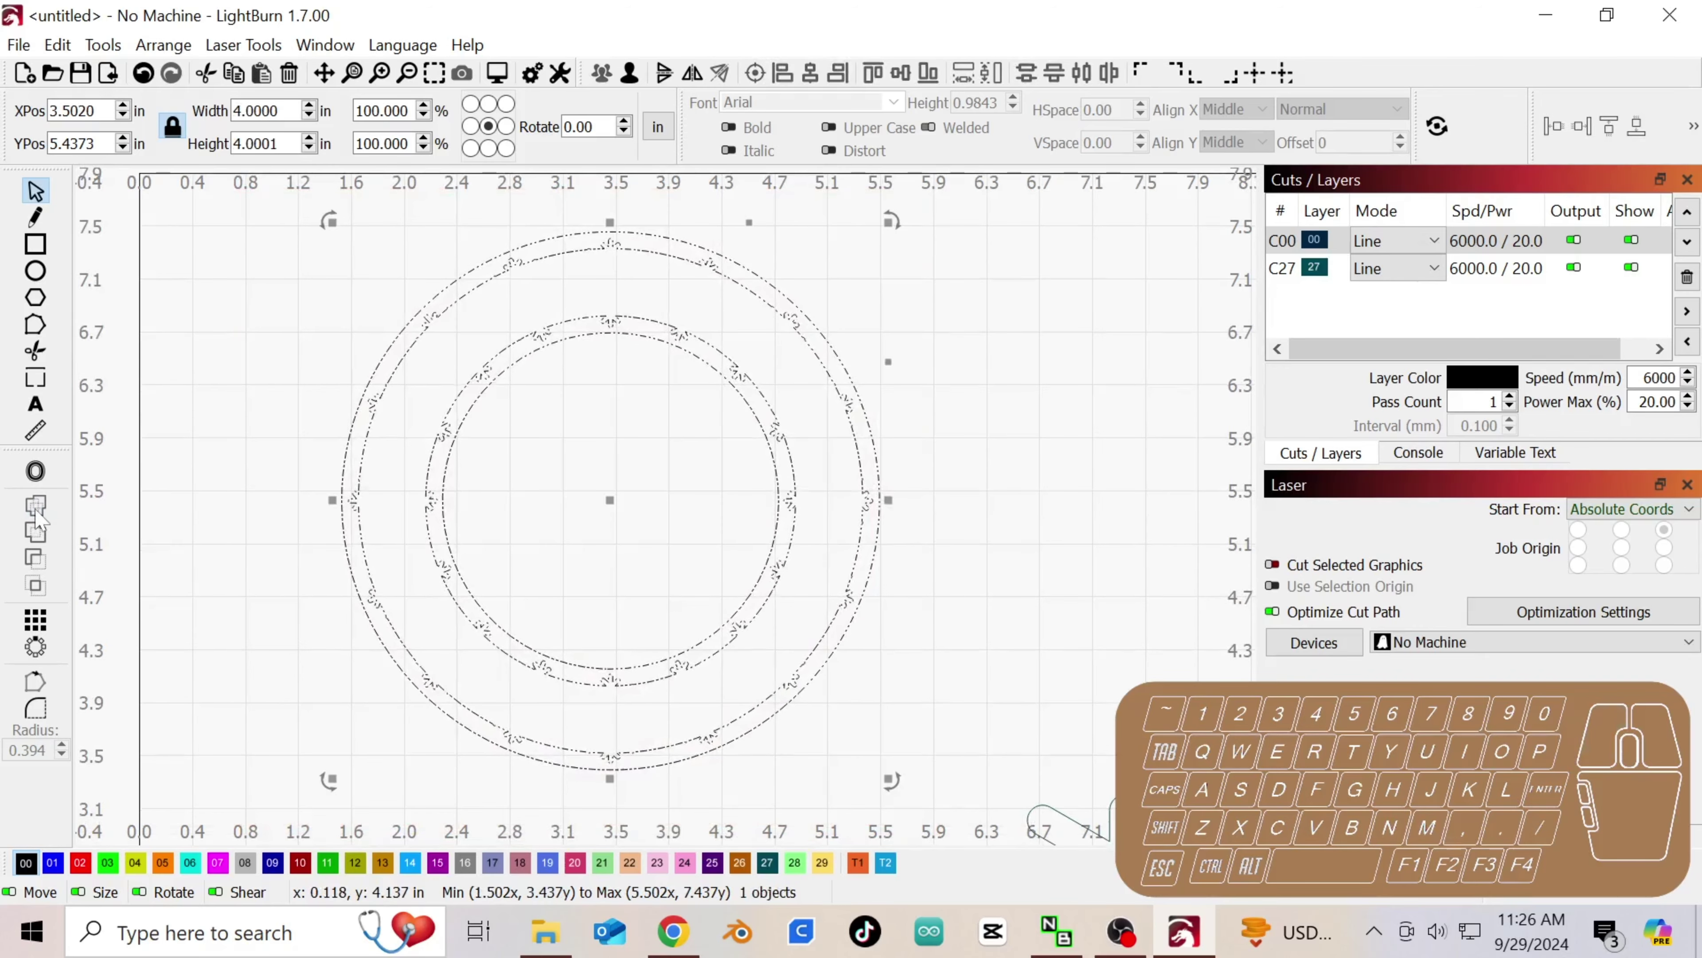
pyautogui.click(36, 530)
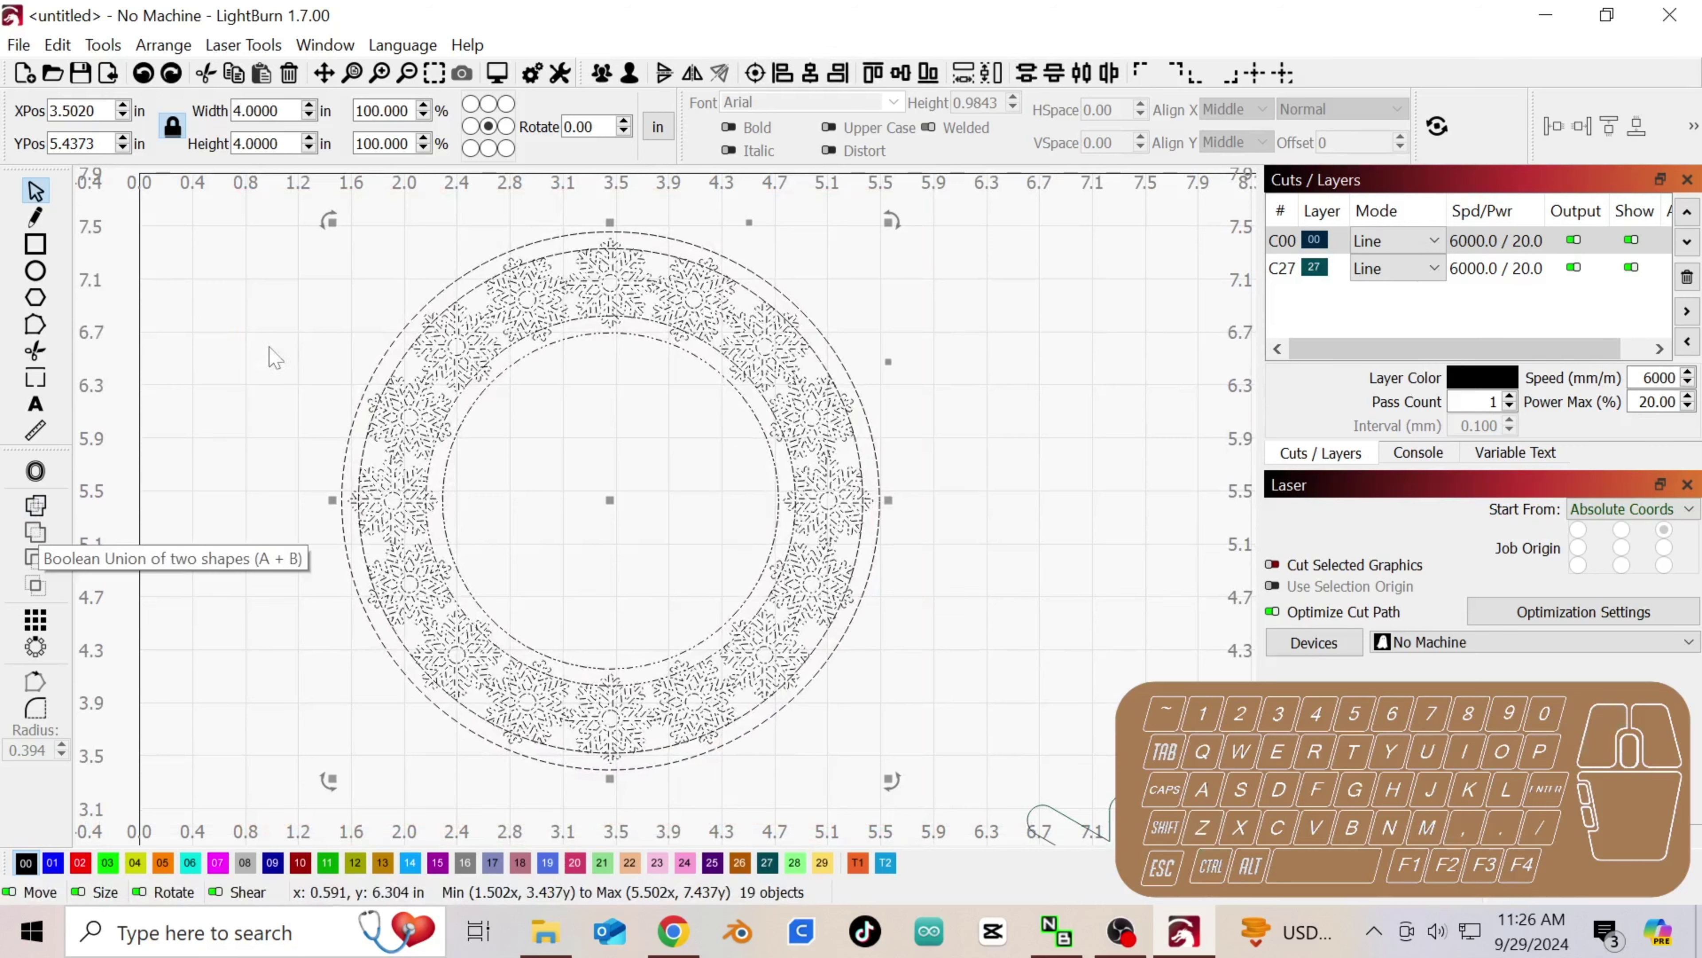
pyautogui.click(304, 319)
# - Weld the two circles of the ring's outer band together
pyautogui.click(390, 345)
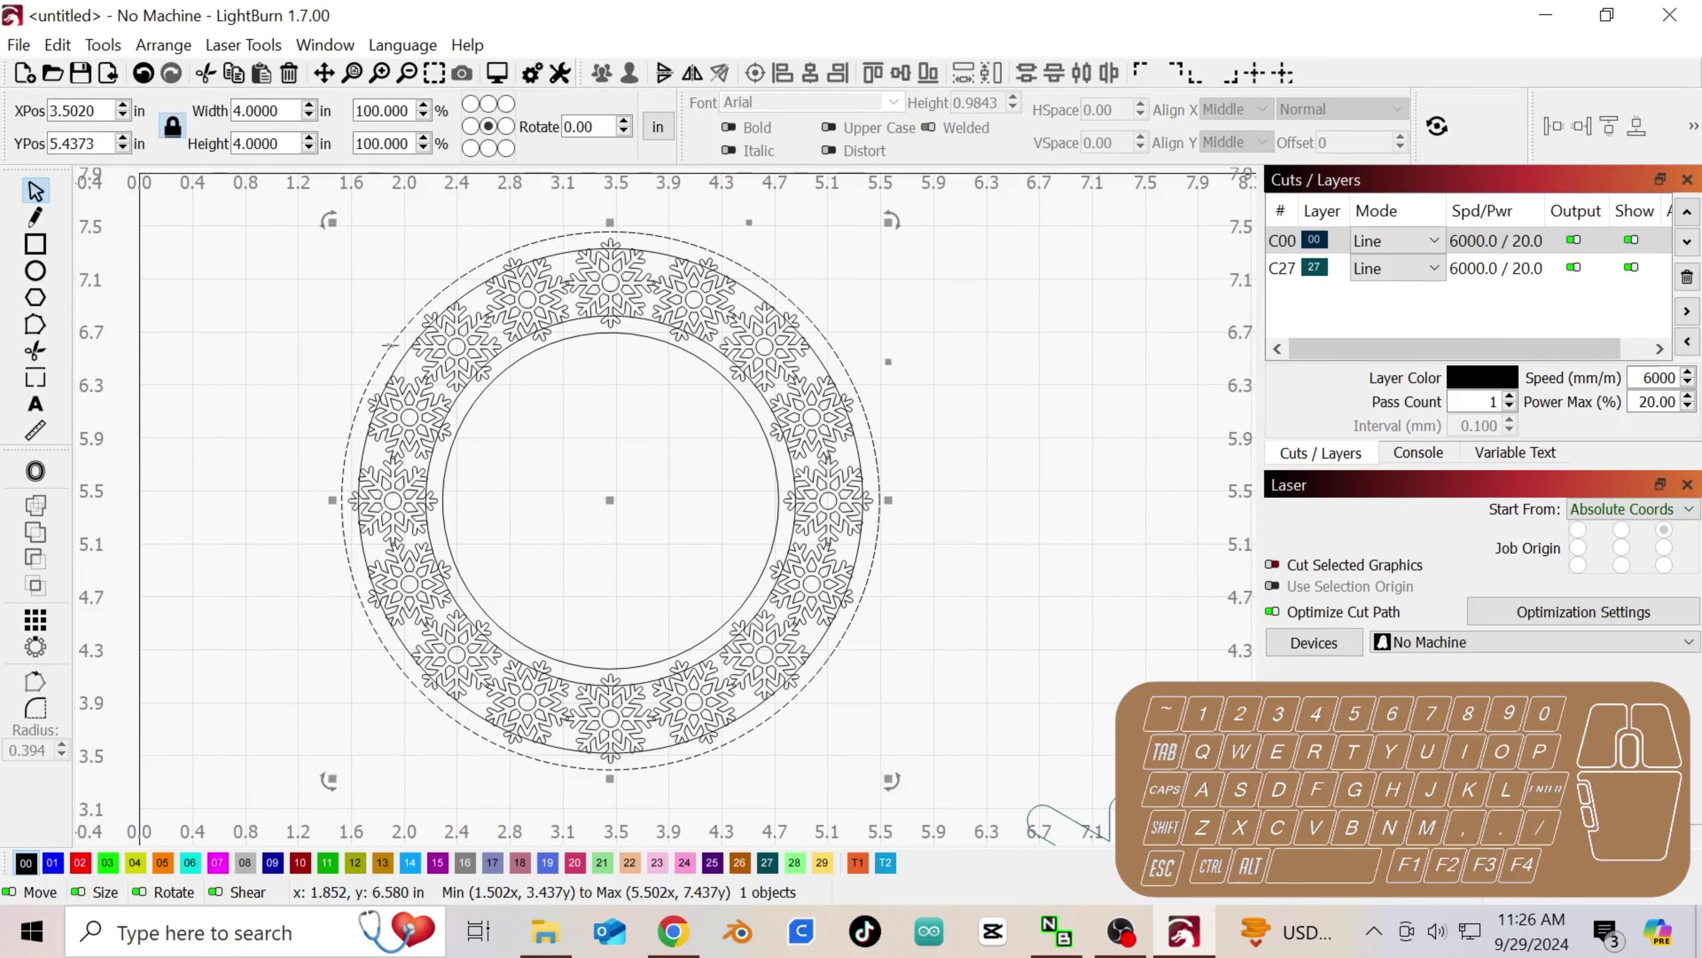
pyautogui.keyDown('shift'); pyautogui.click(402, 357); pyautogui.keyUp('shift')
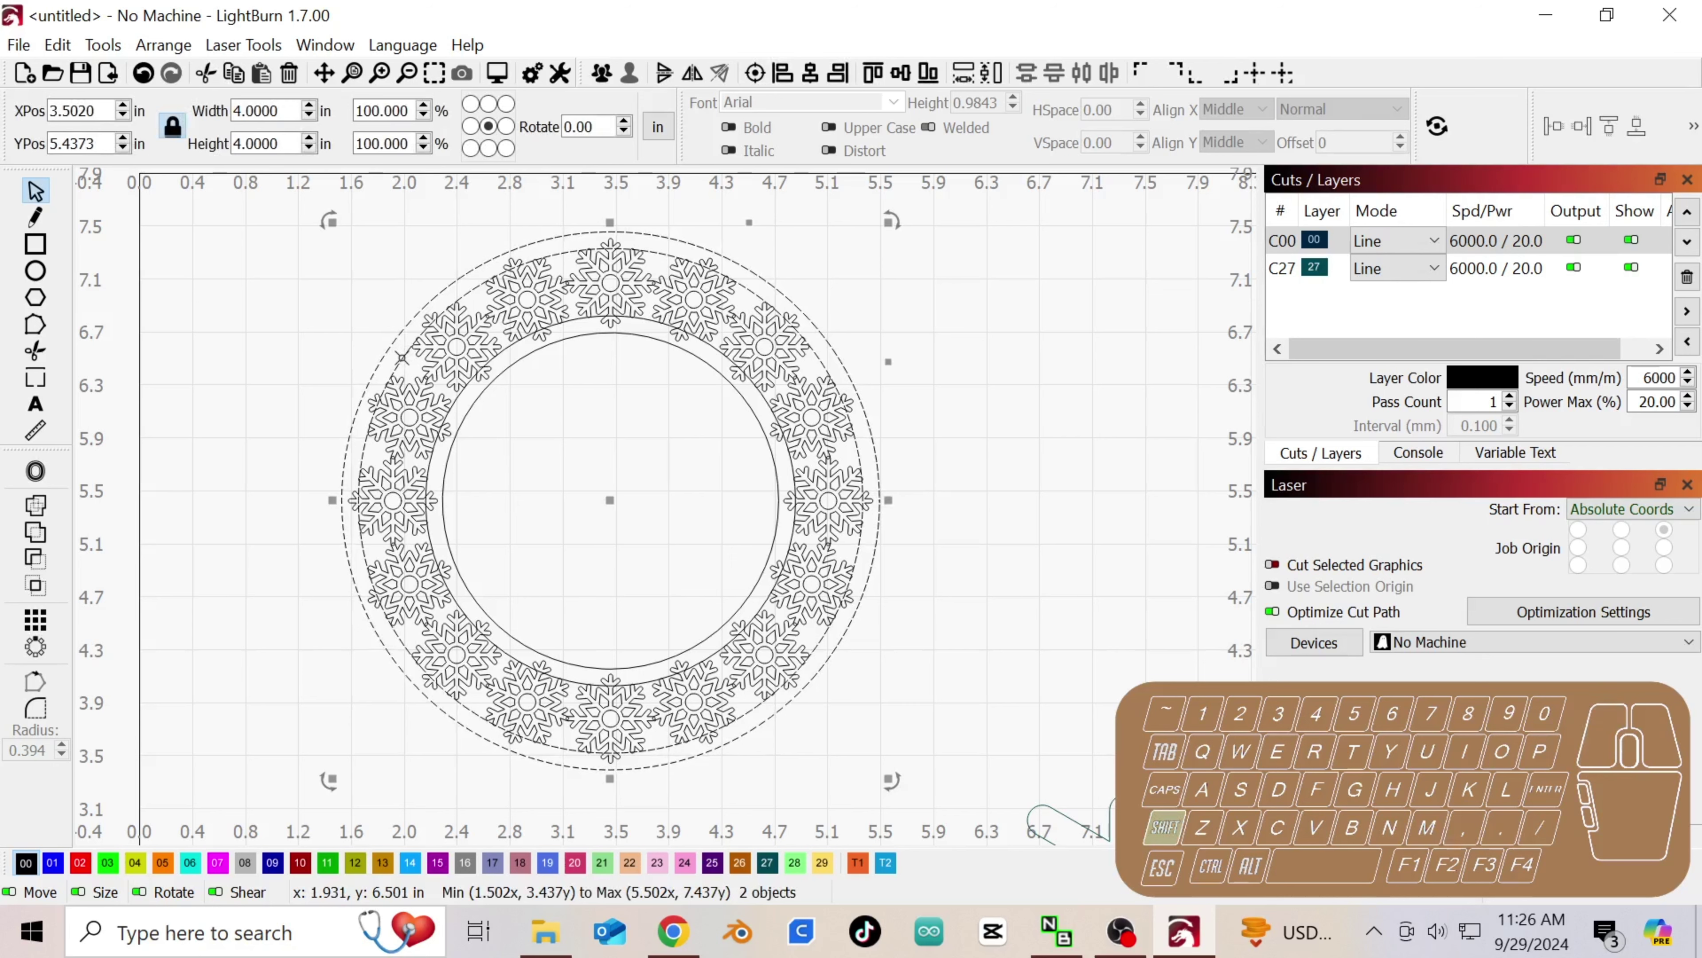
pyautogui.click(39, 509)
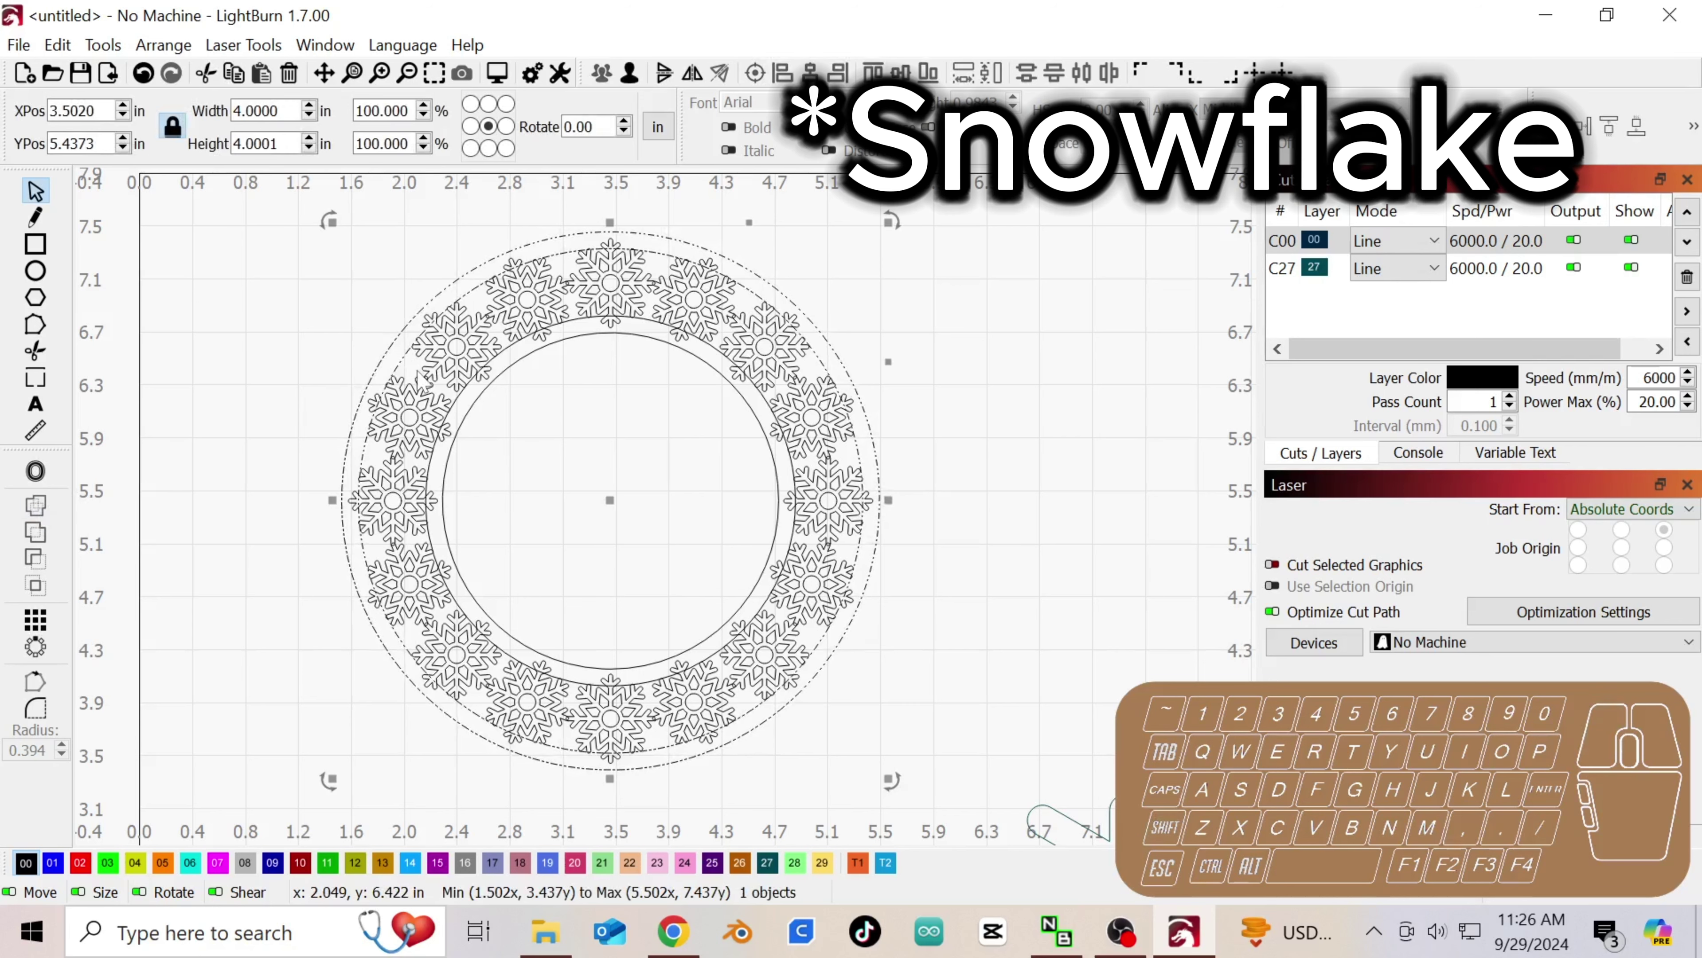
# - Add the snowflake at the ring's upper left to the selection together with the welded outer band
pyautogui.scroll(2, 396, 372)
pyautogui.scroll(1, 445, 312)
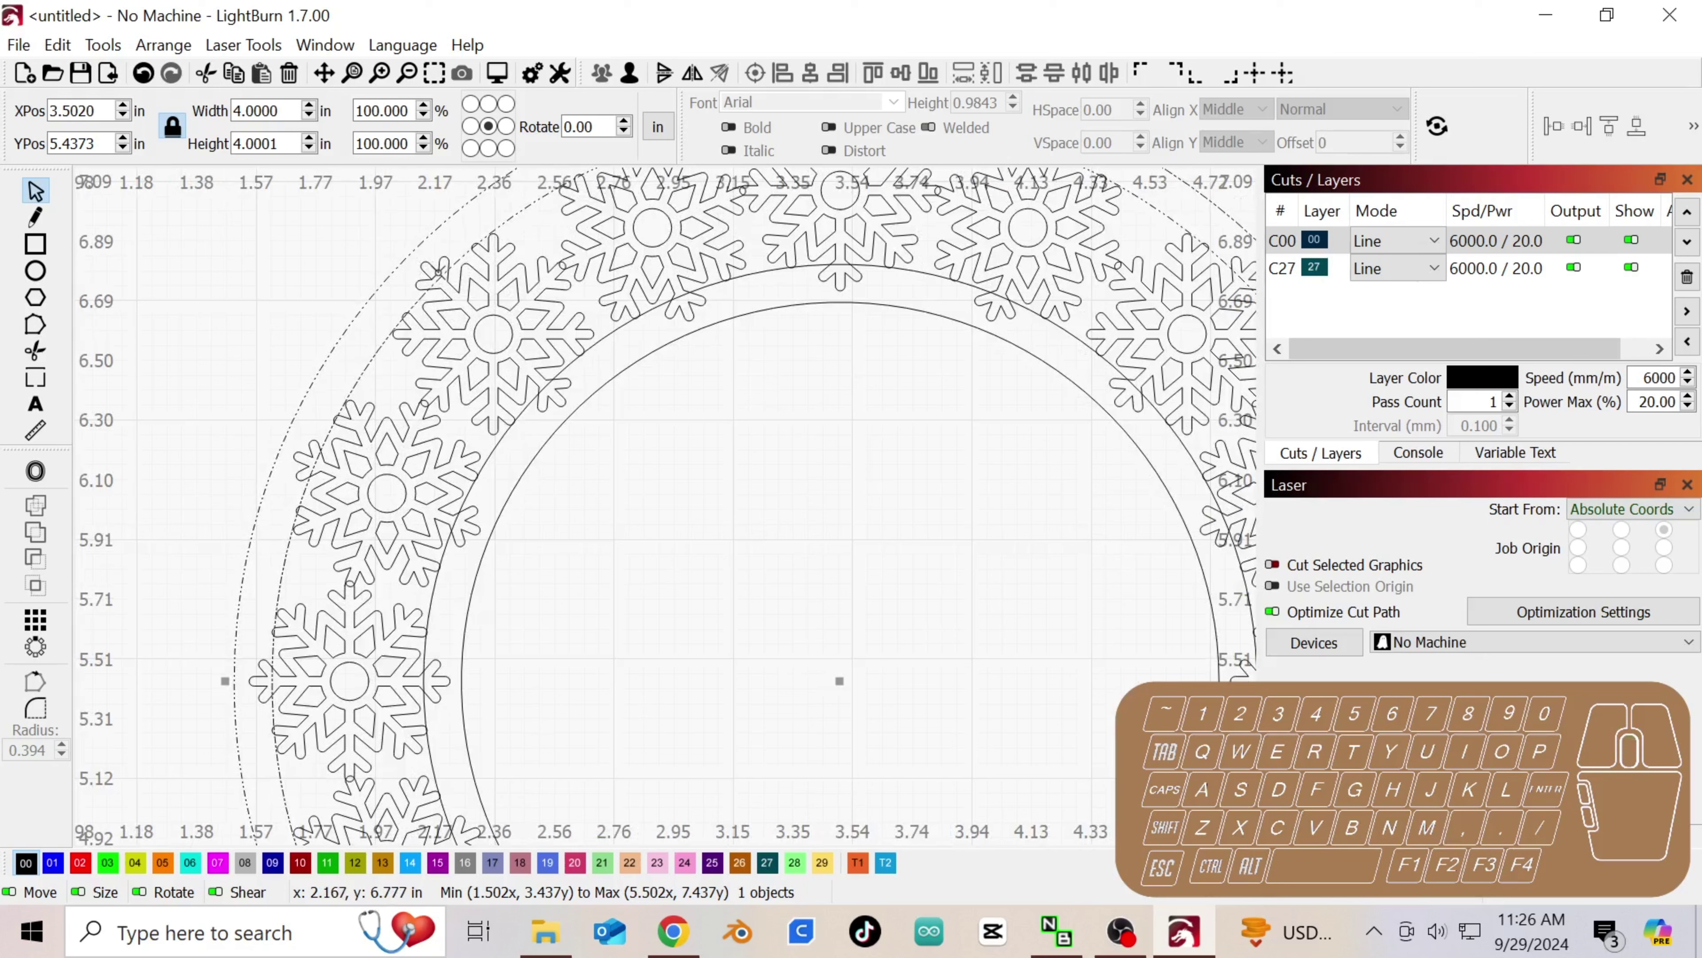
pyautogui.press('shift')
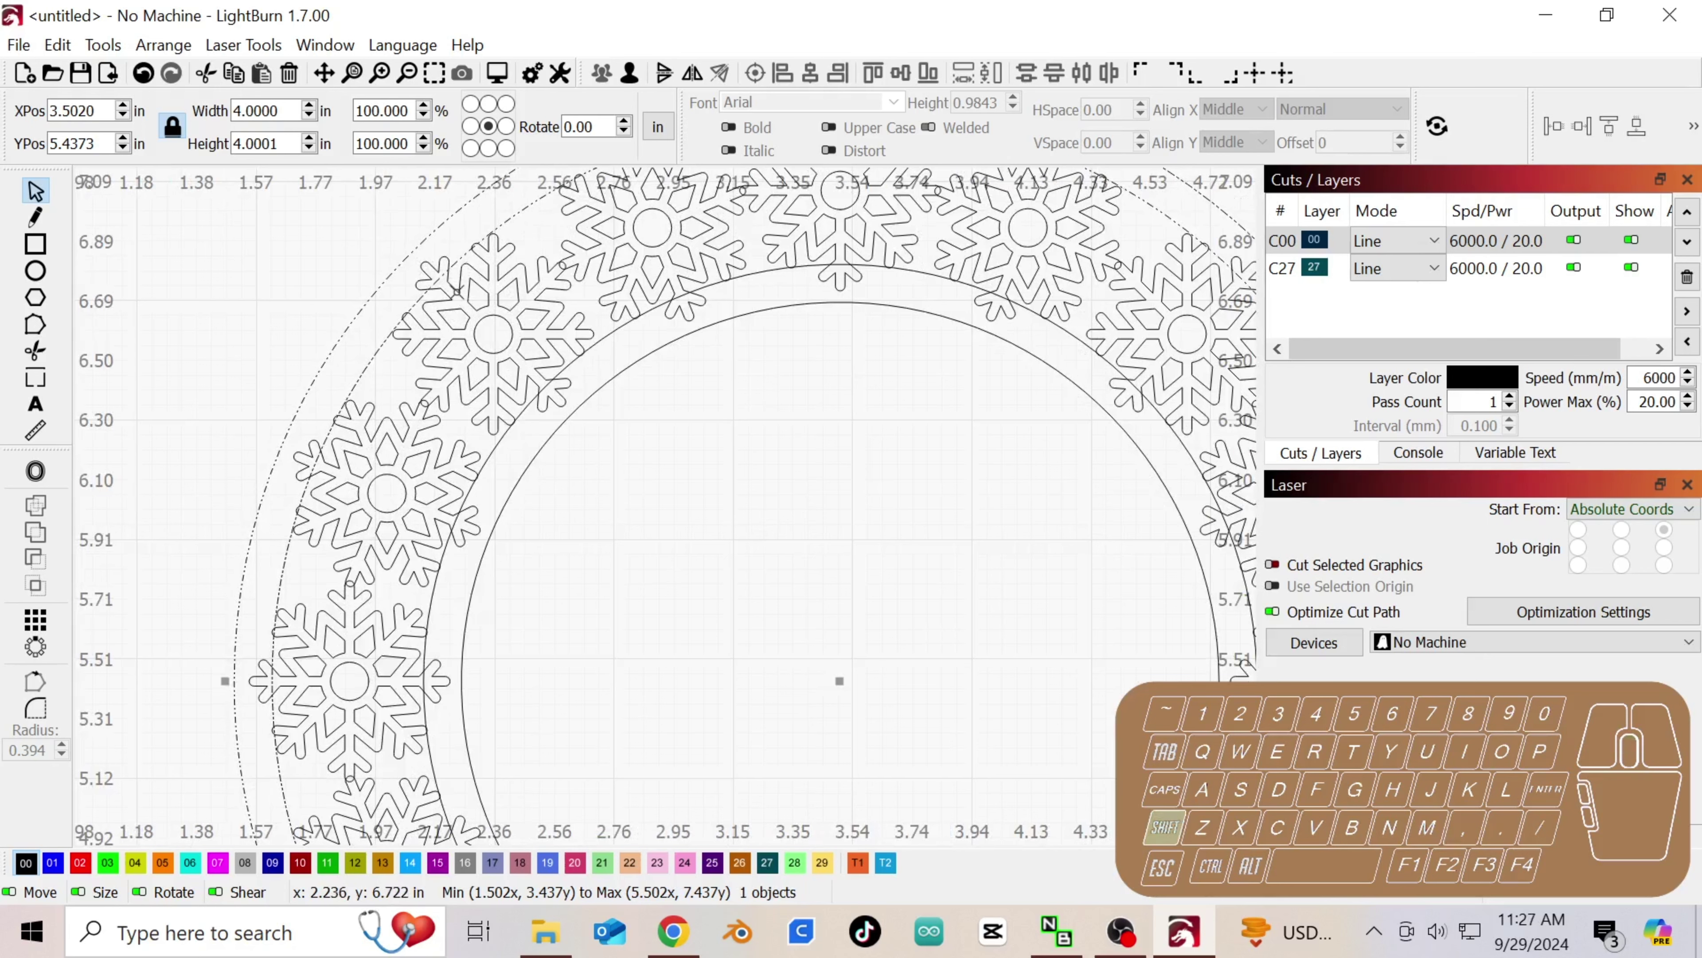
pyautogui.keyDown('shift'); pyautogui.click(457, 291); pyautogui.keyUp('shift')
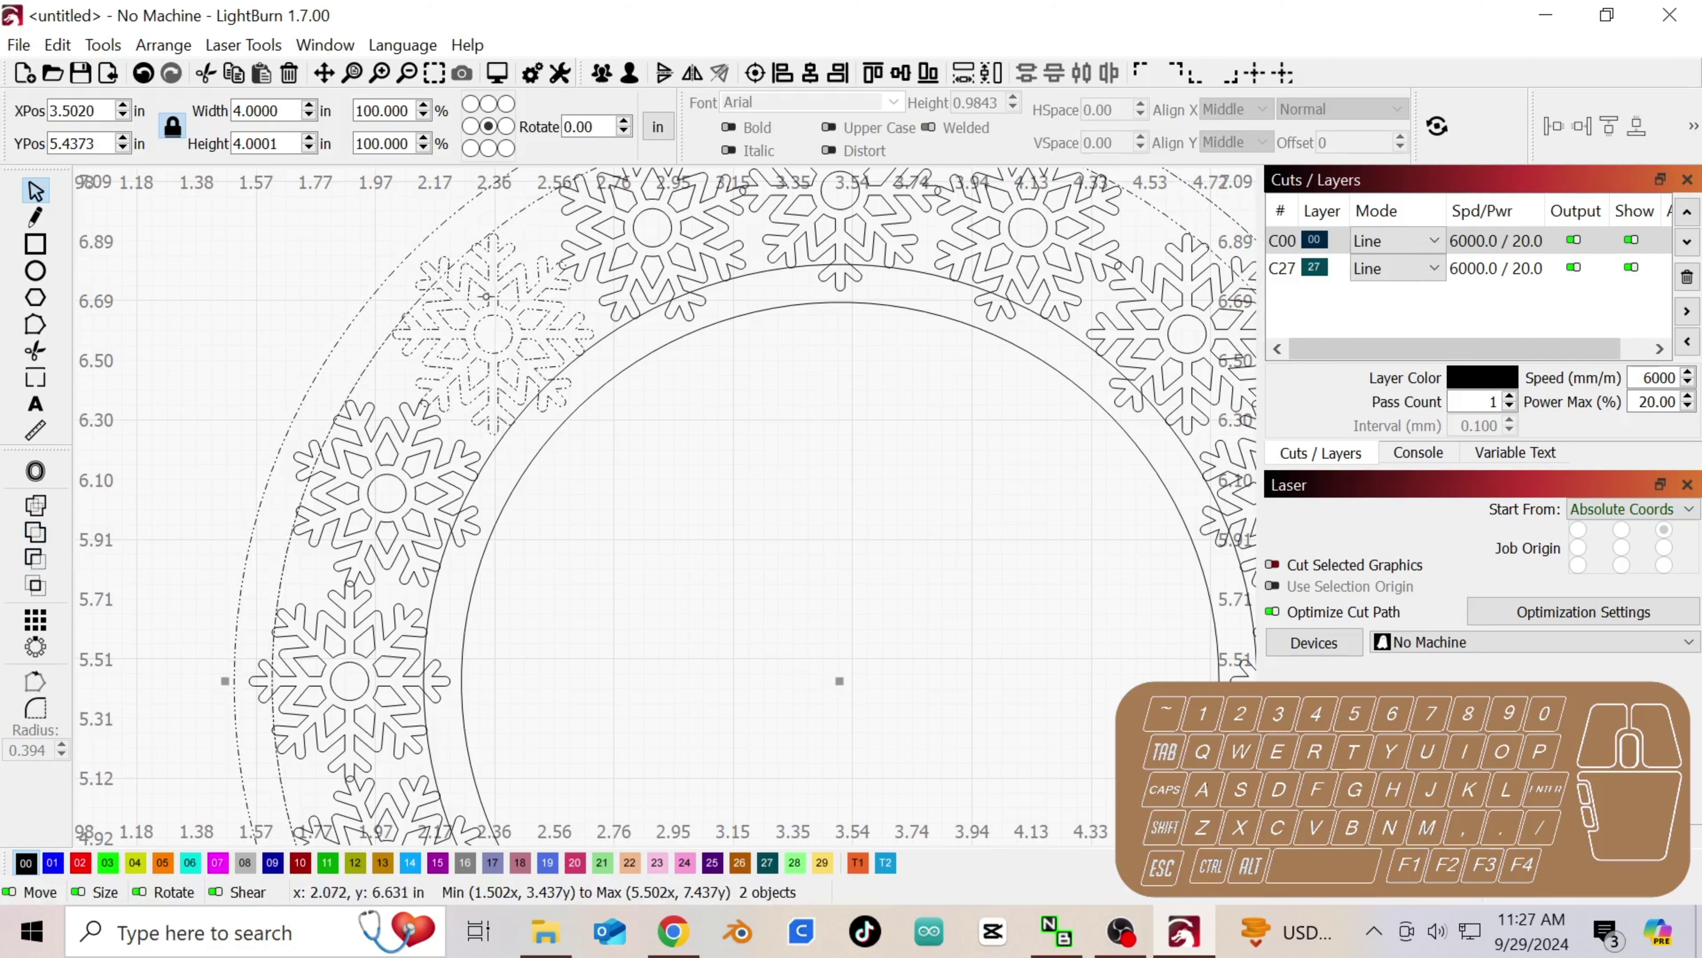
# - Try a Boolean Union and a Boolean Subtract on the outer band and selected snowflake, undoing each attempt
pyautogui.click(37, 533)
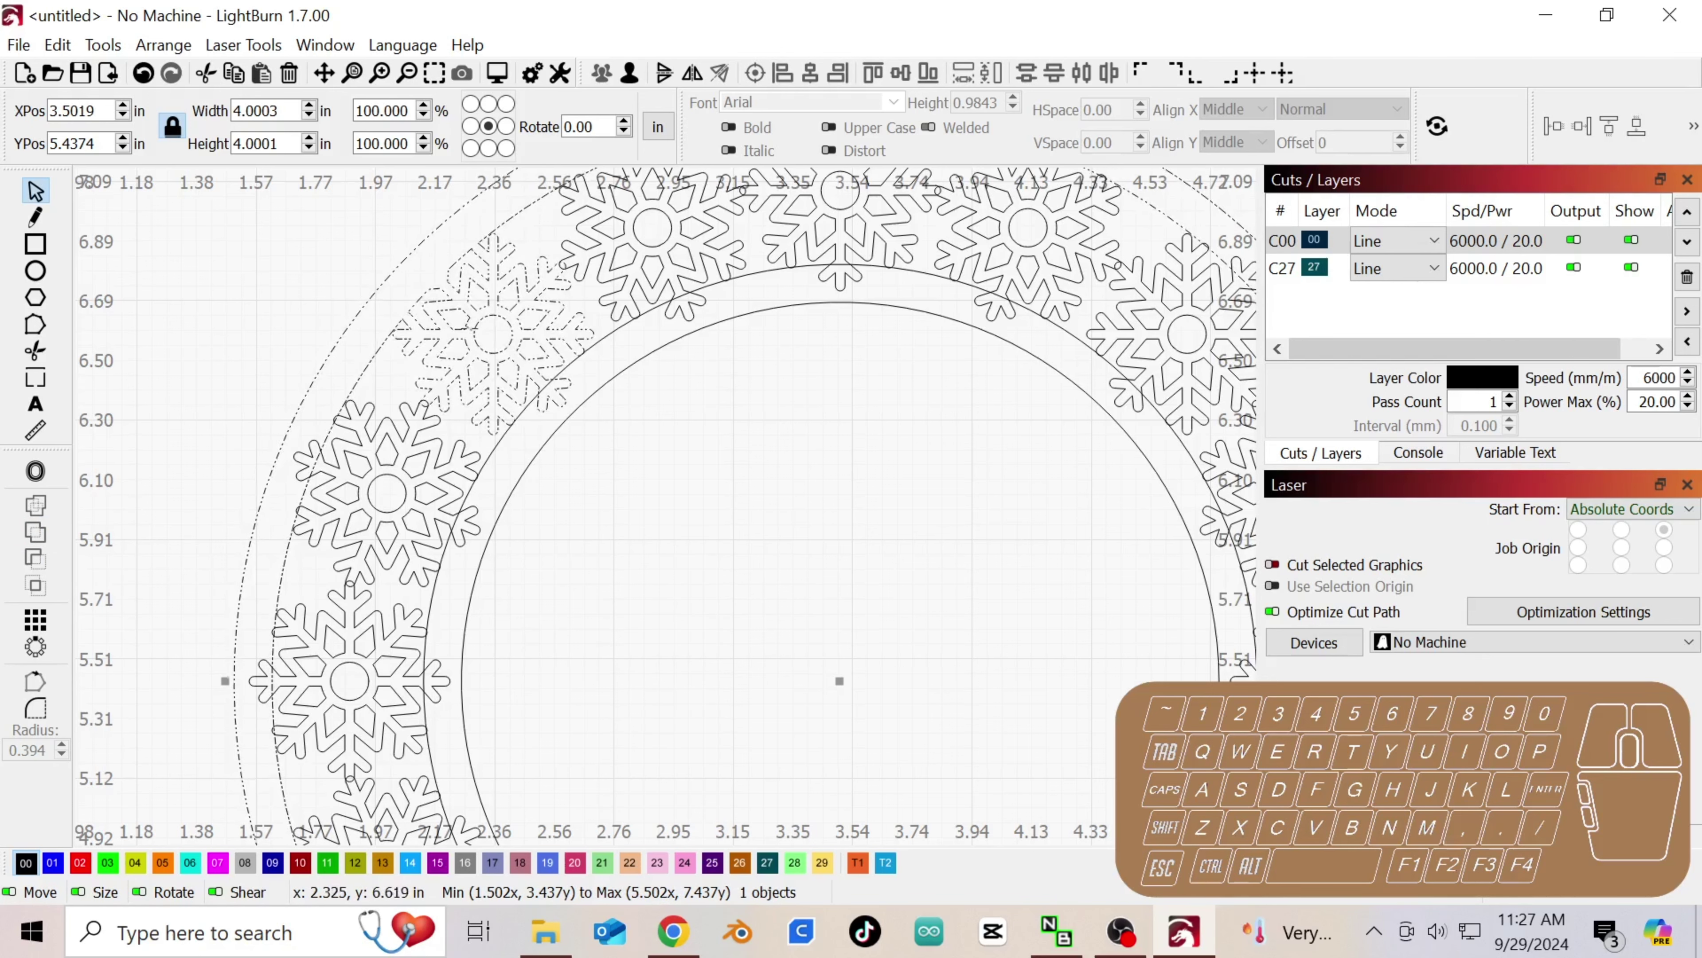
pyautogui.hotkey('ctrl', 'z')
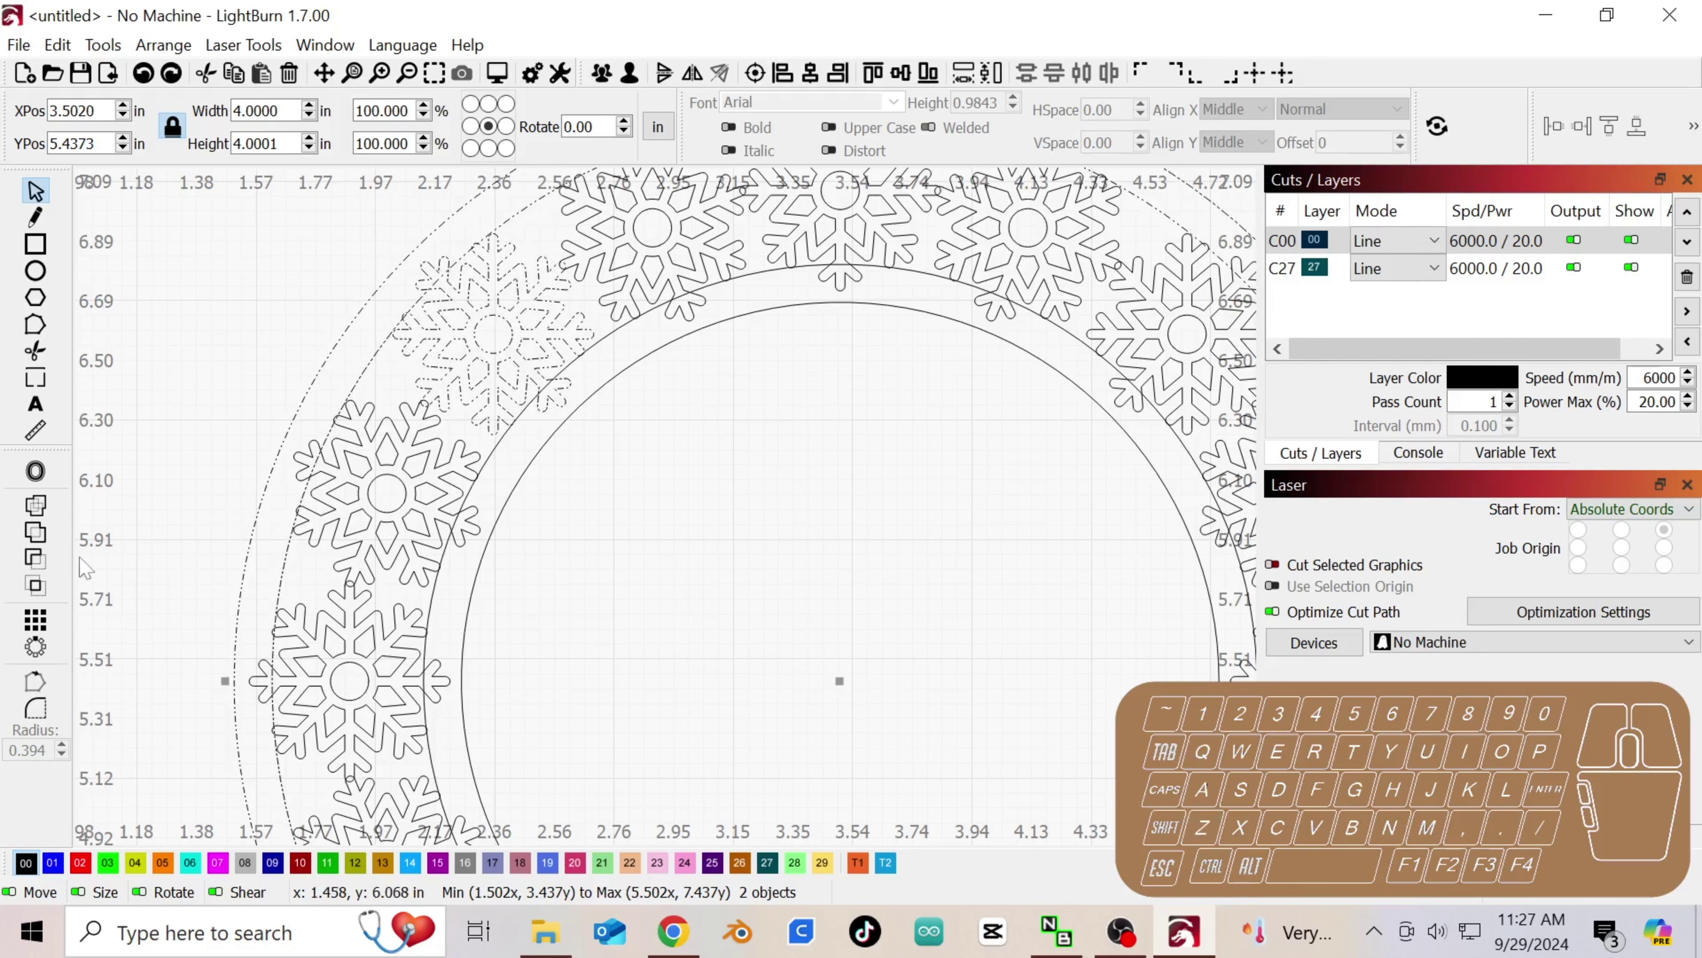
pyautogui.click(36, 557)
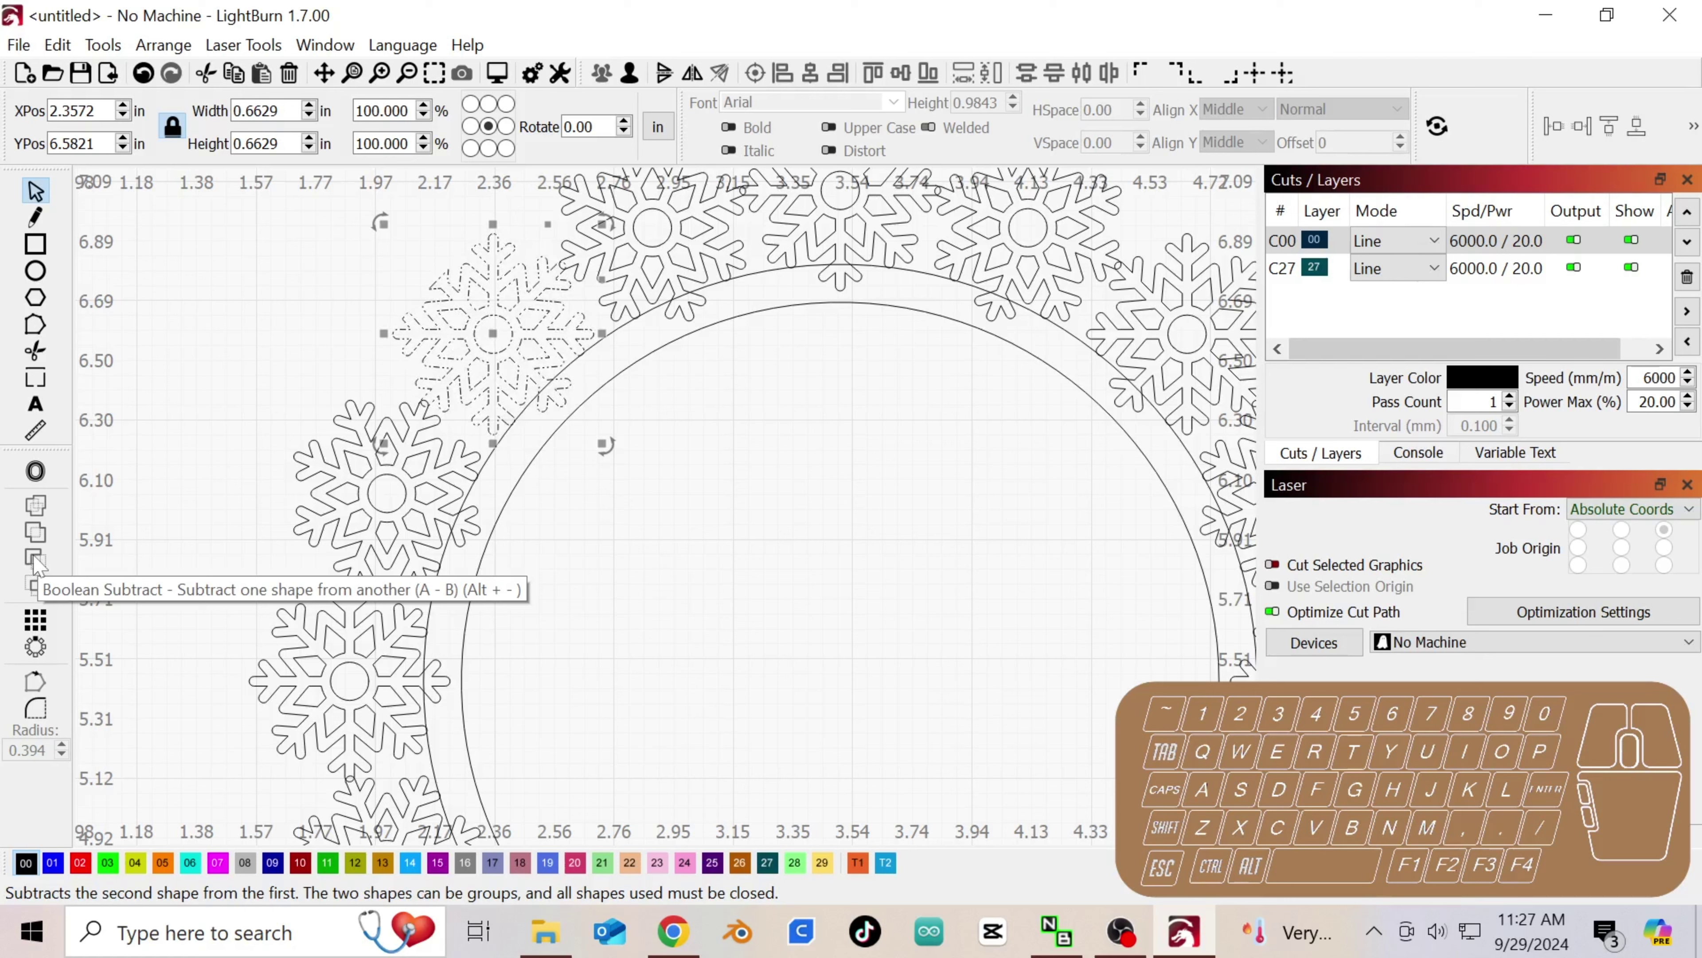
pyautogui.press('ctrl')
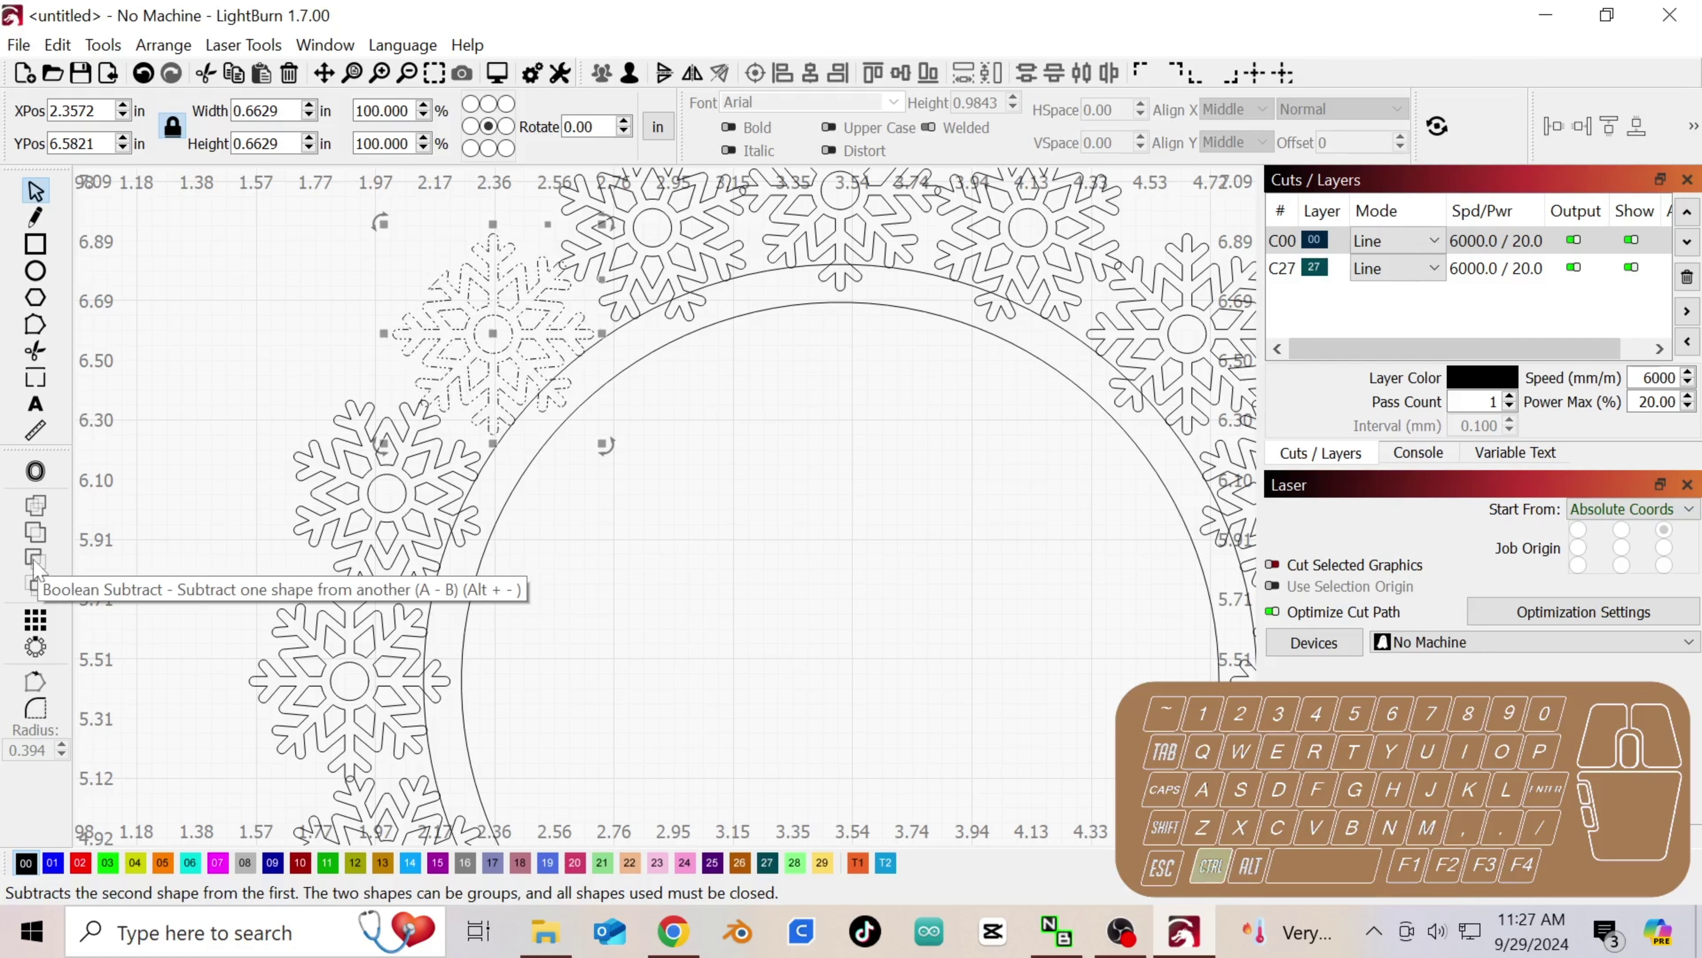
pyautogui.hotkey('ctrl', 'z')
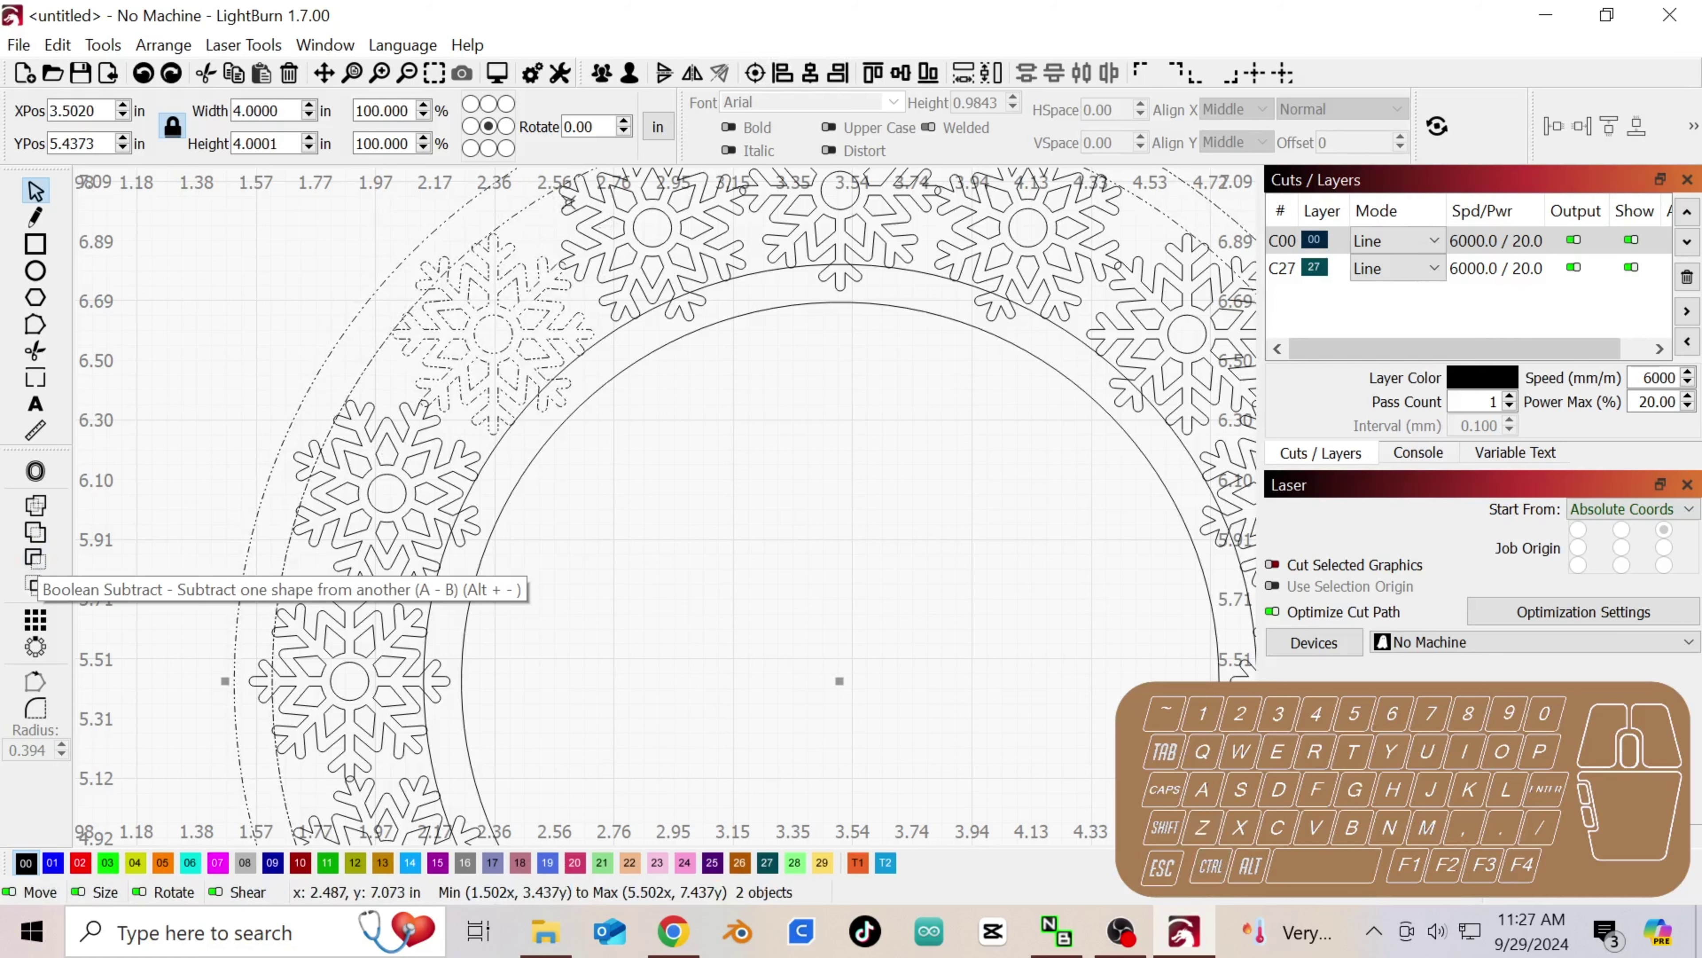
# - Boolean Union the outer band with the selected snowflake, and extend the union to the adjacent snowflake toward the top and the inner band
pyautogui.click(35, 537)
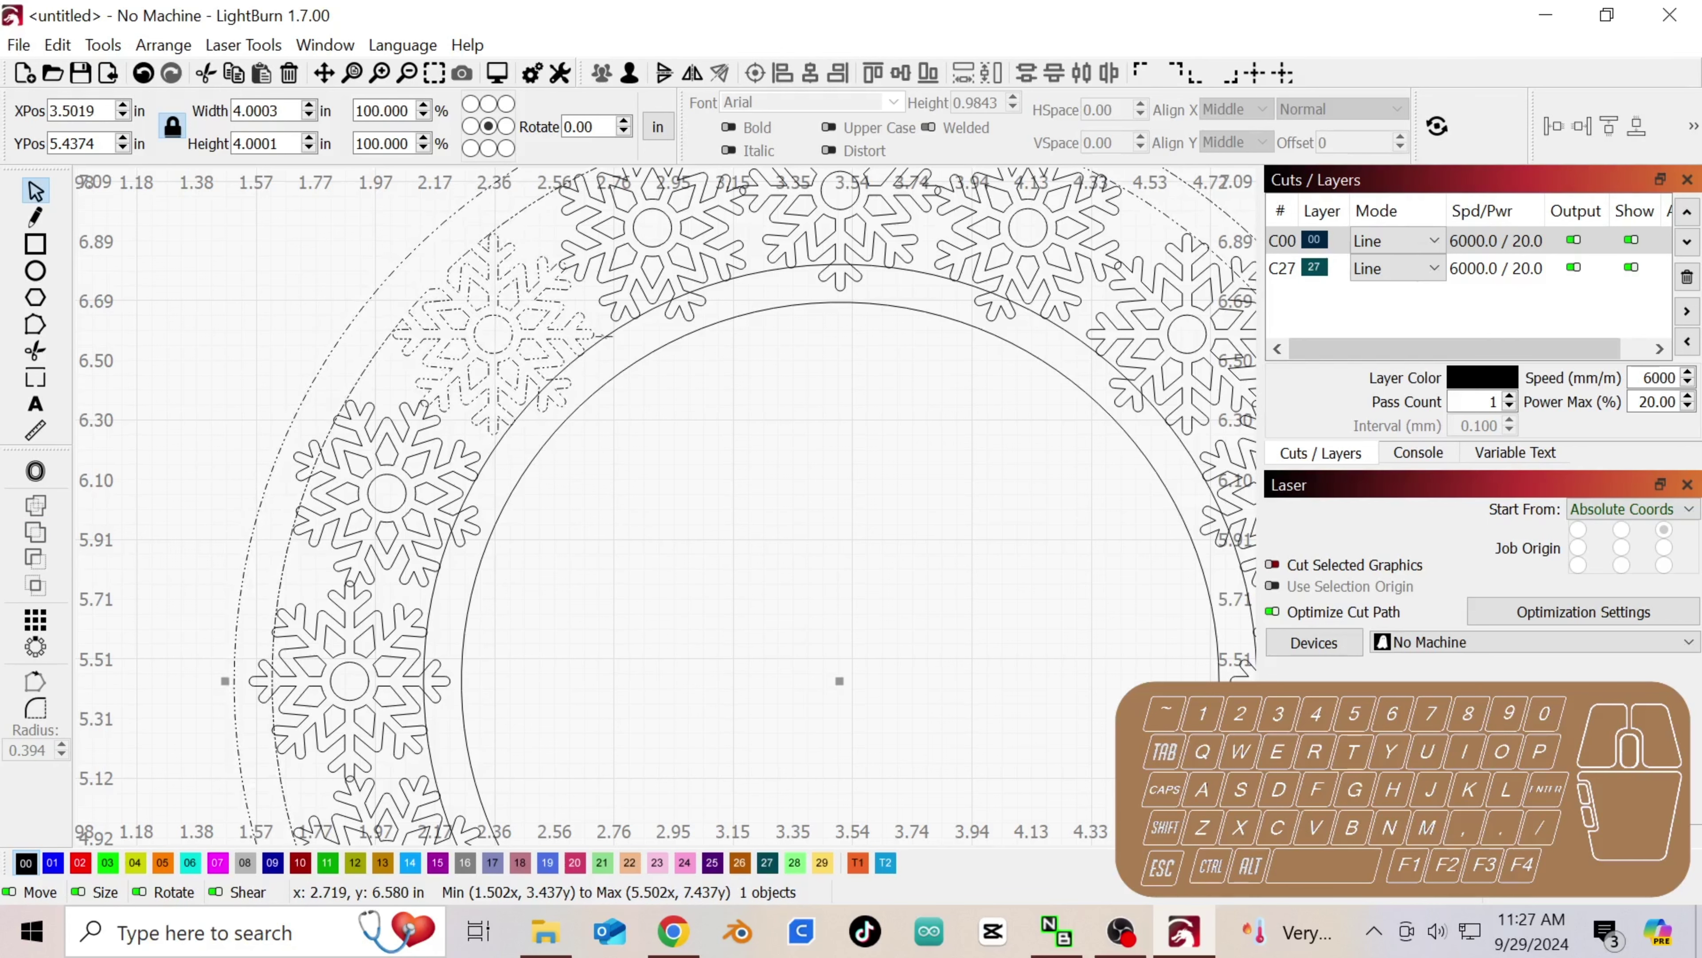
pyautogui.press('shift')
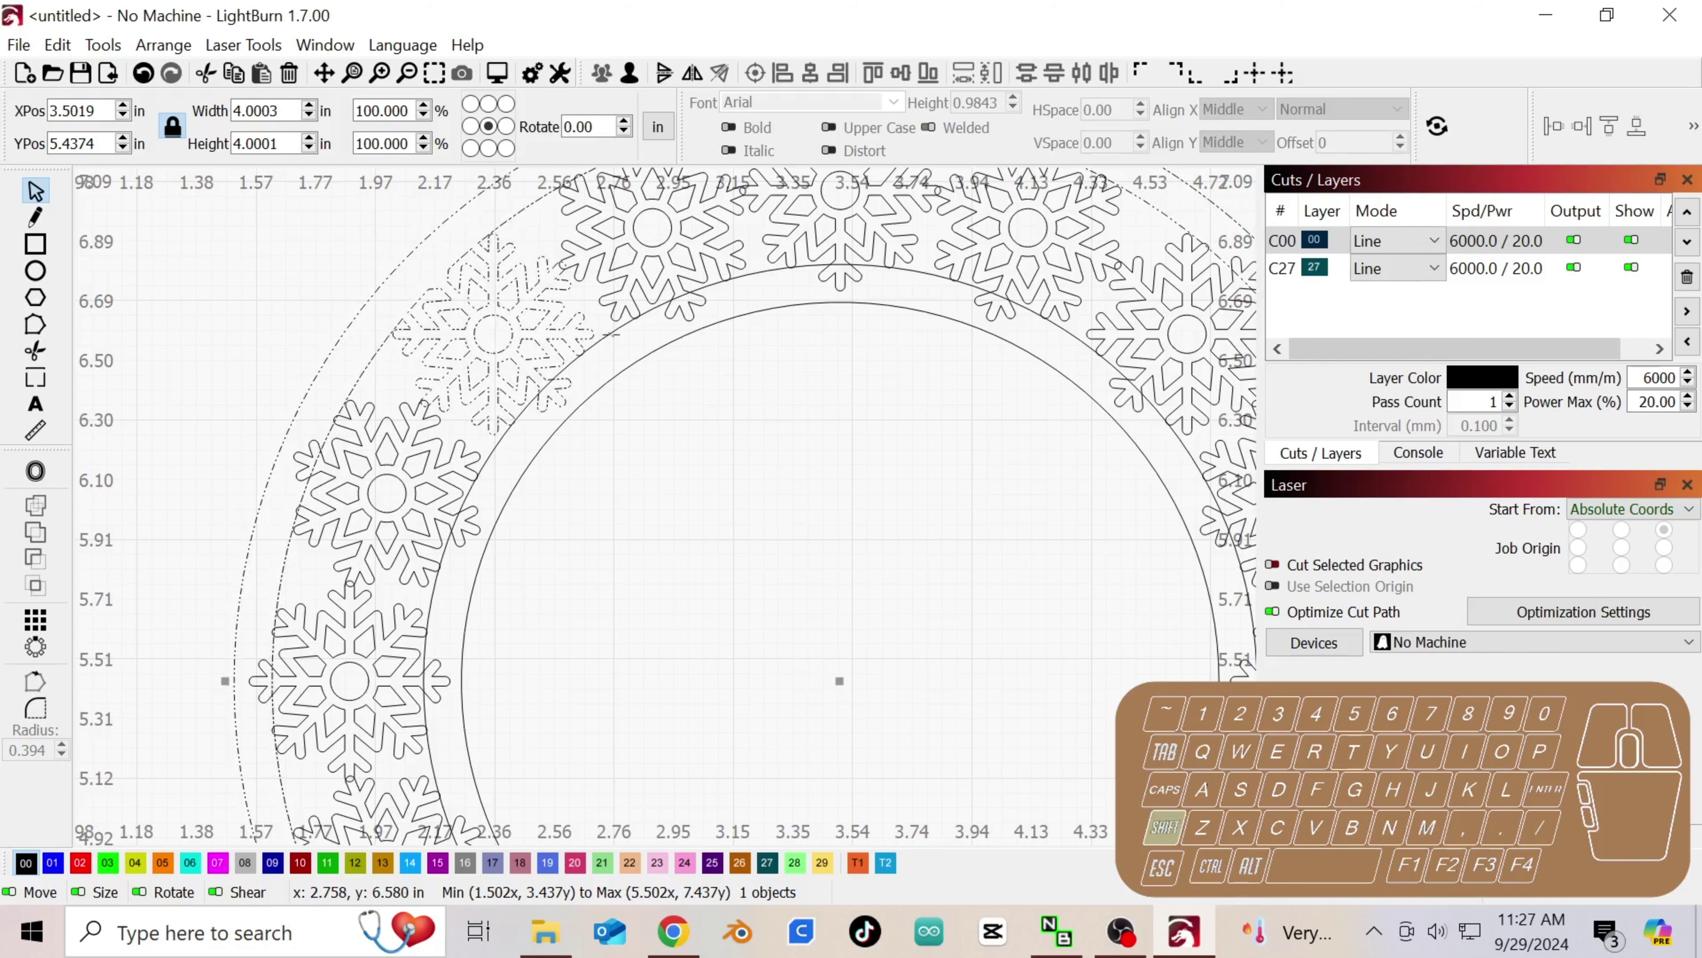
pyautogui.keyDown('shift'); pyautogui.click(612, 334); pyautogui.keyUp('shift')
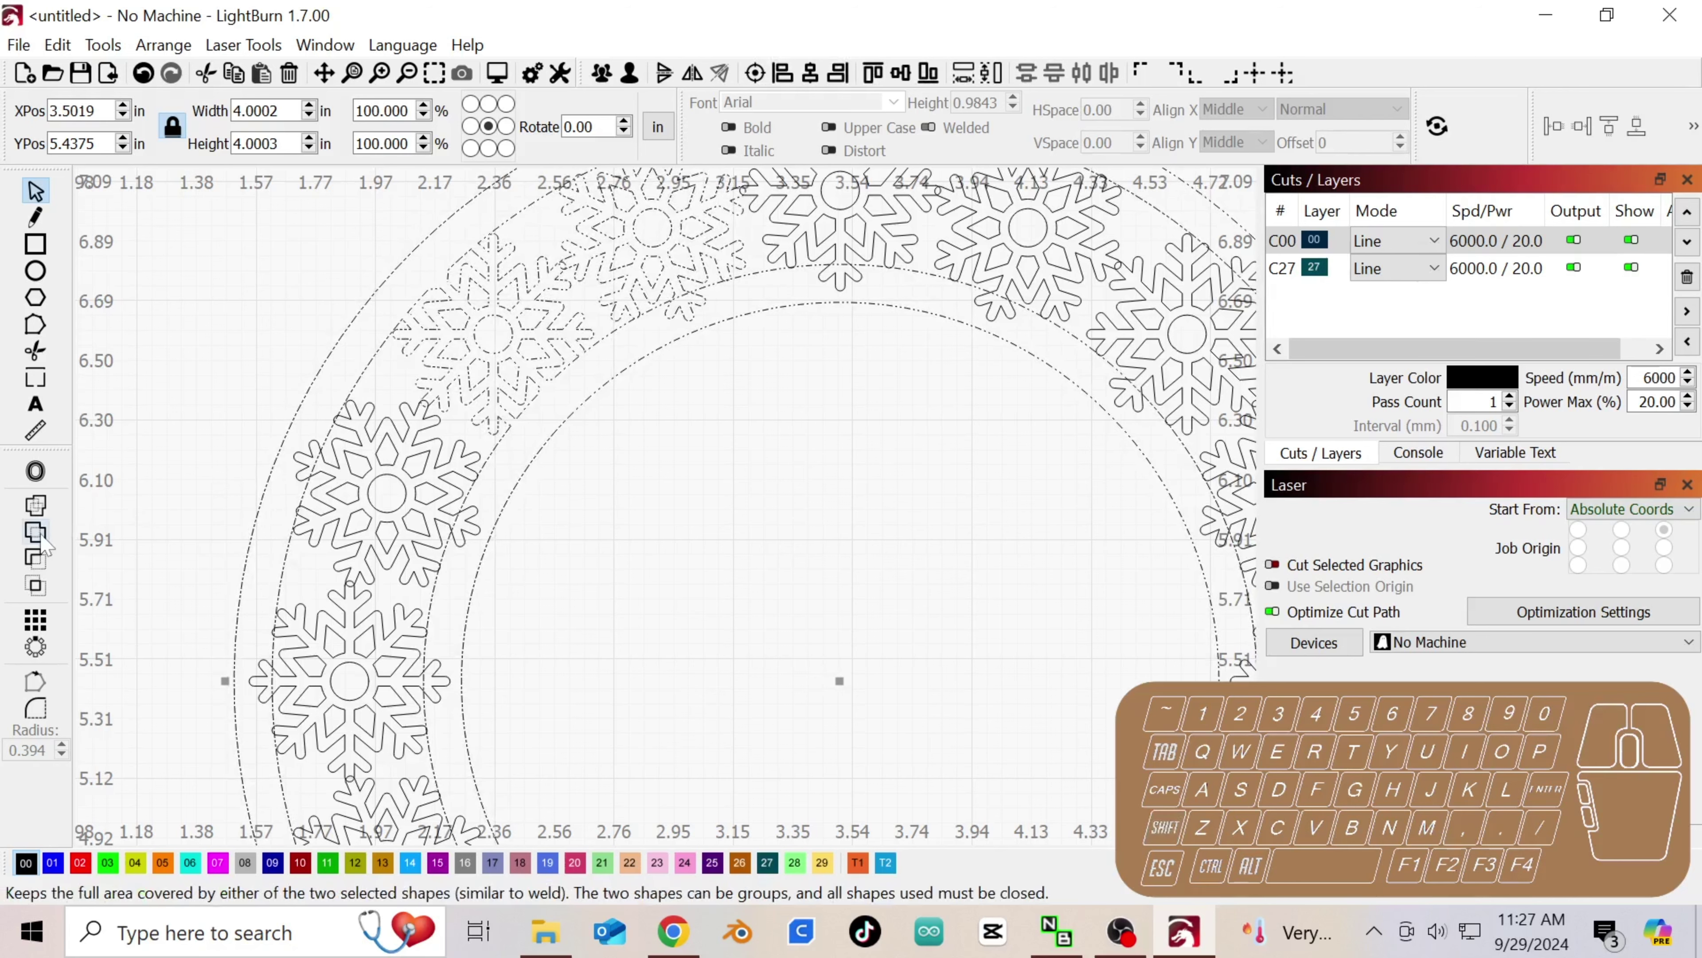
# - Boolean Union the next two snowflakes counterclockwise, down to the ring's leftmost one, into the combined shape one at a time
pyautogui.keyDown('shift'); pyautogui.click(305, 530); pyautogui.keyUp('shift')
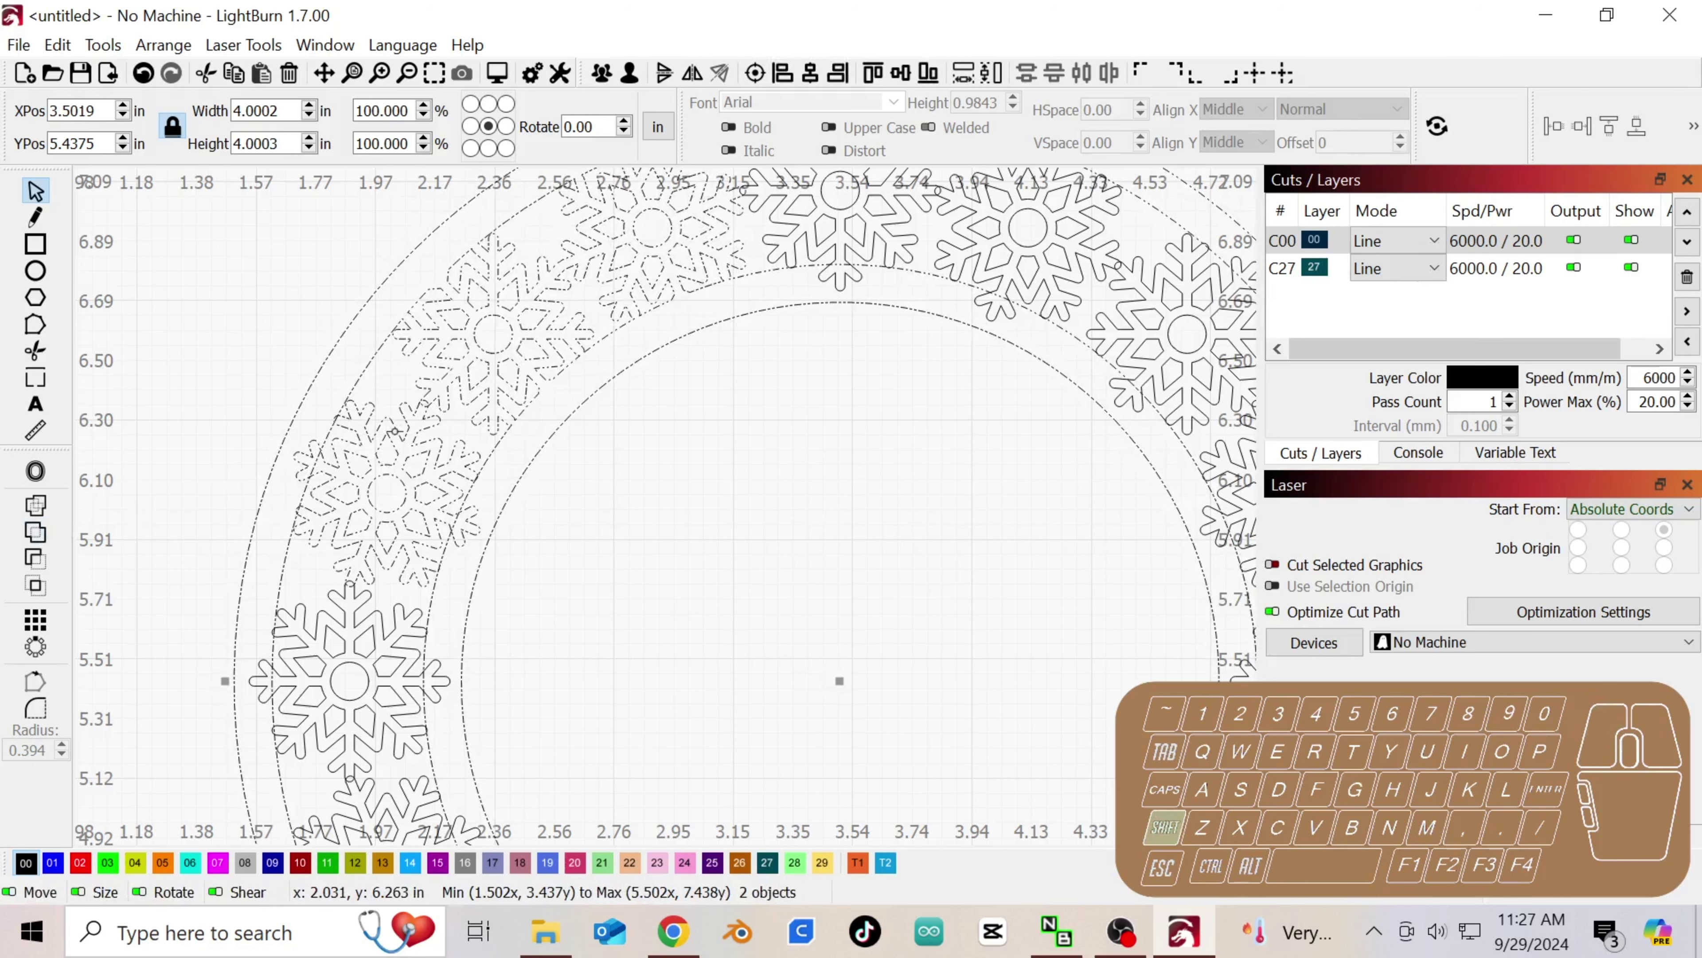
pyautogui.click(35, 531)
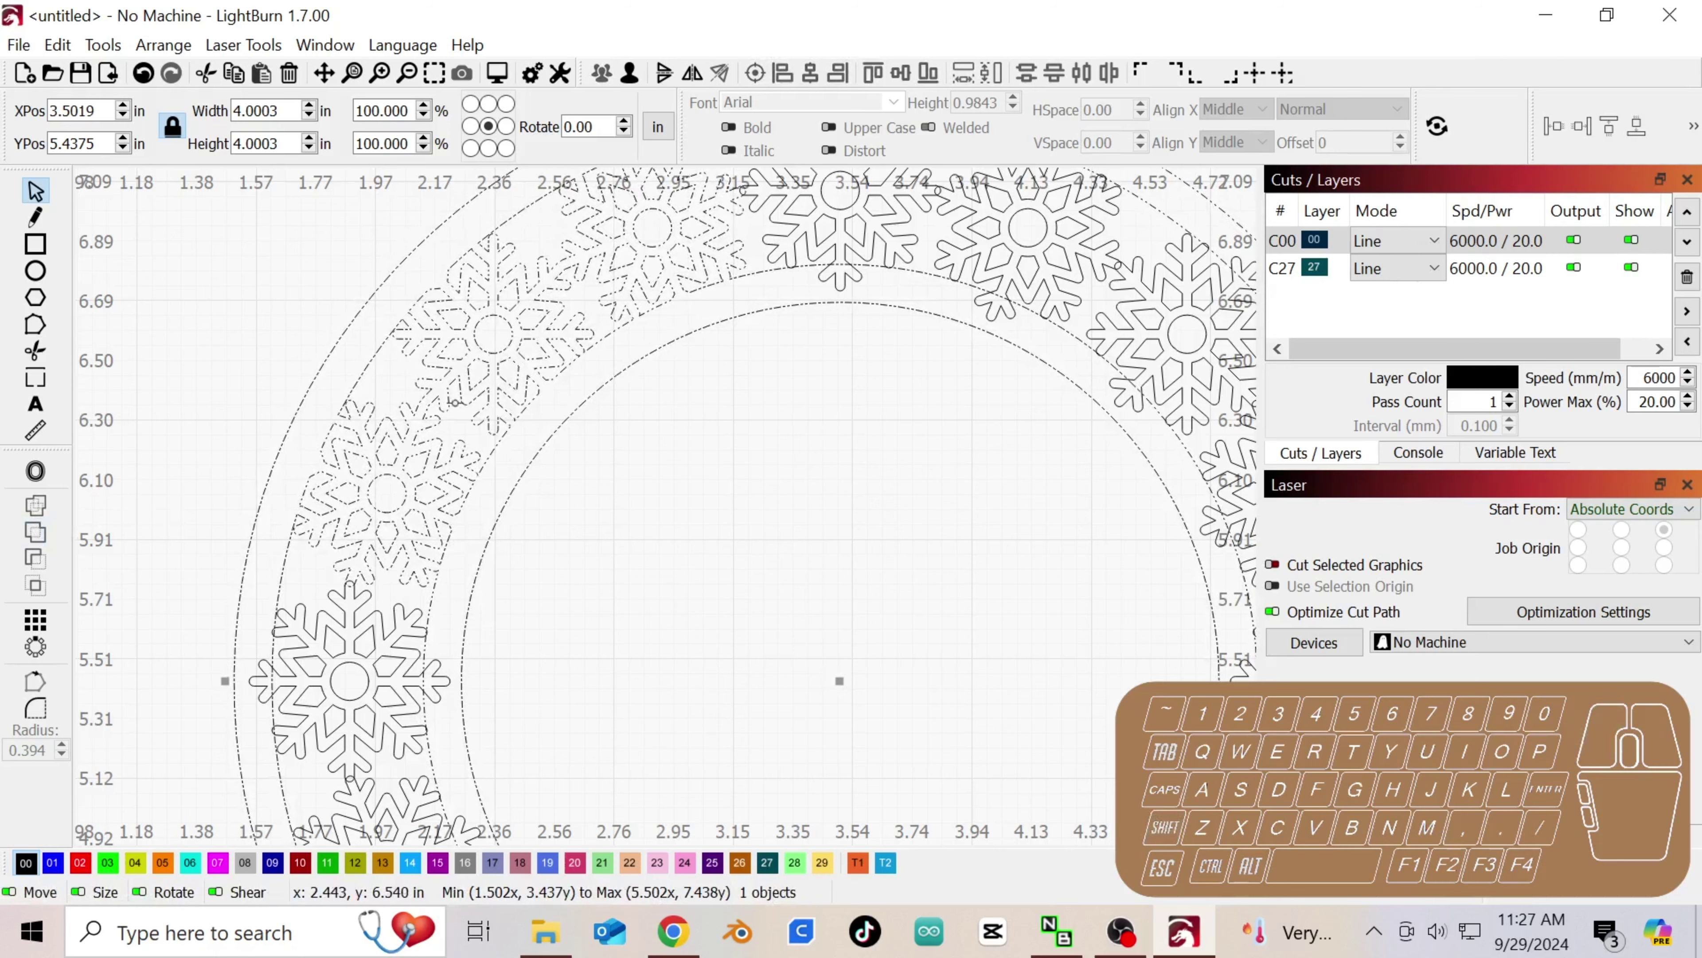
pyautogui.keyDown('shift'); pyautogui.click(342, 615); pyautogui.keyUp('shift')
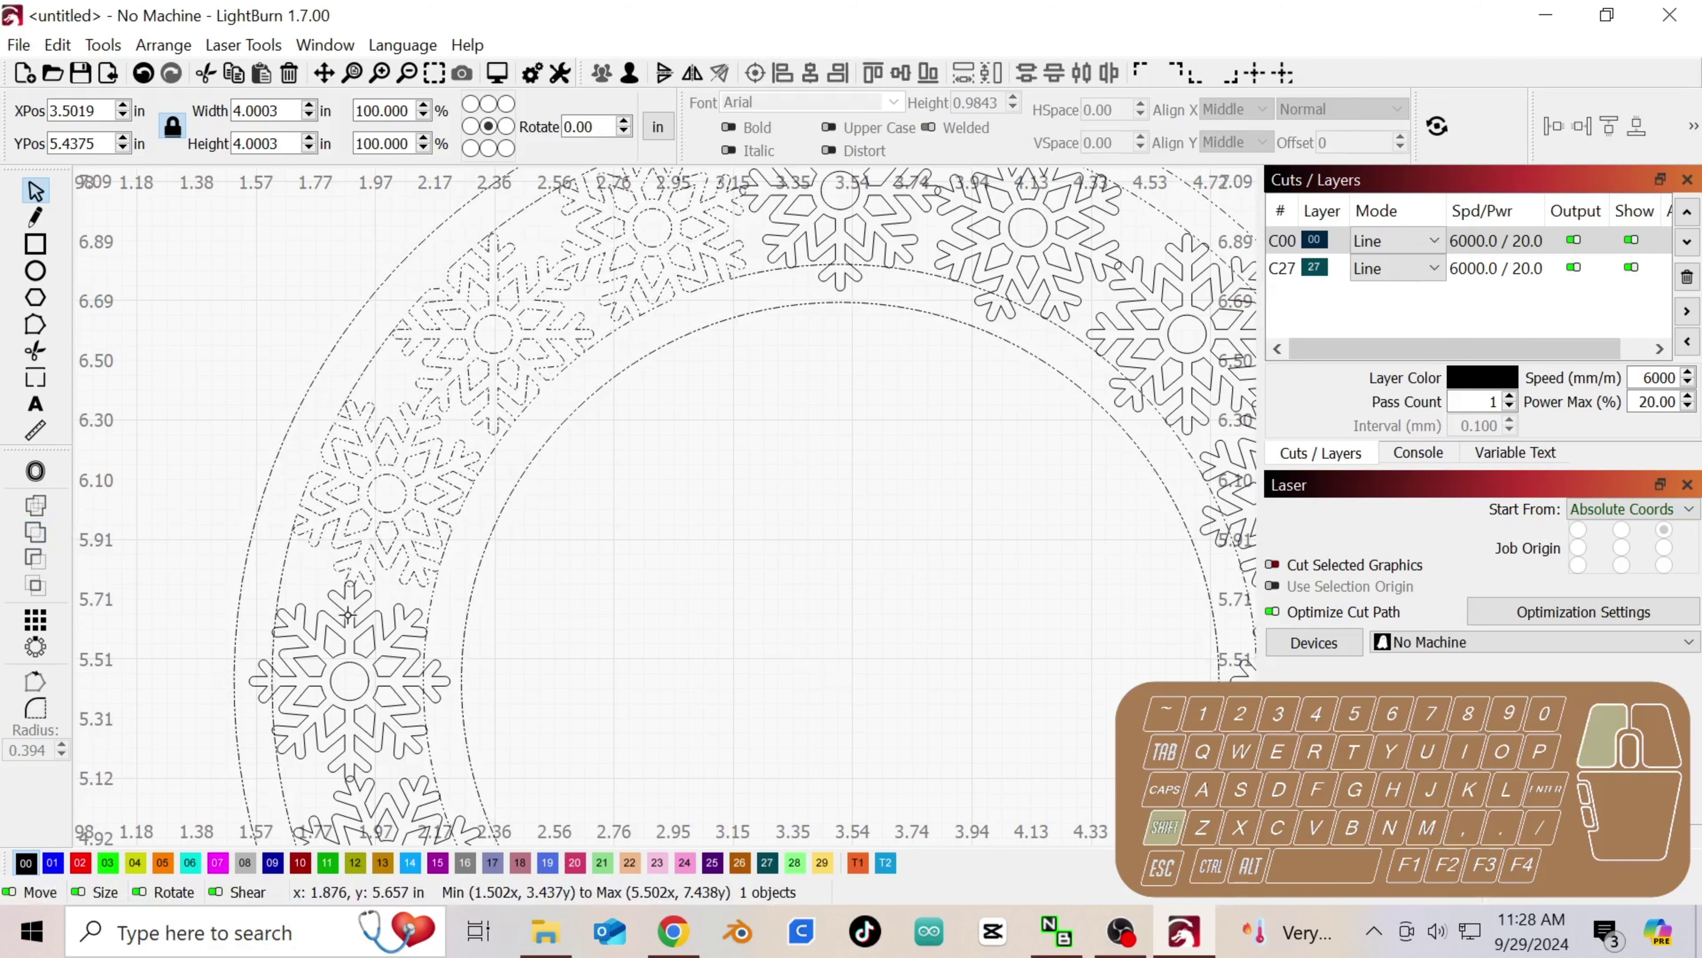
pyautogui.click(37, 532)
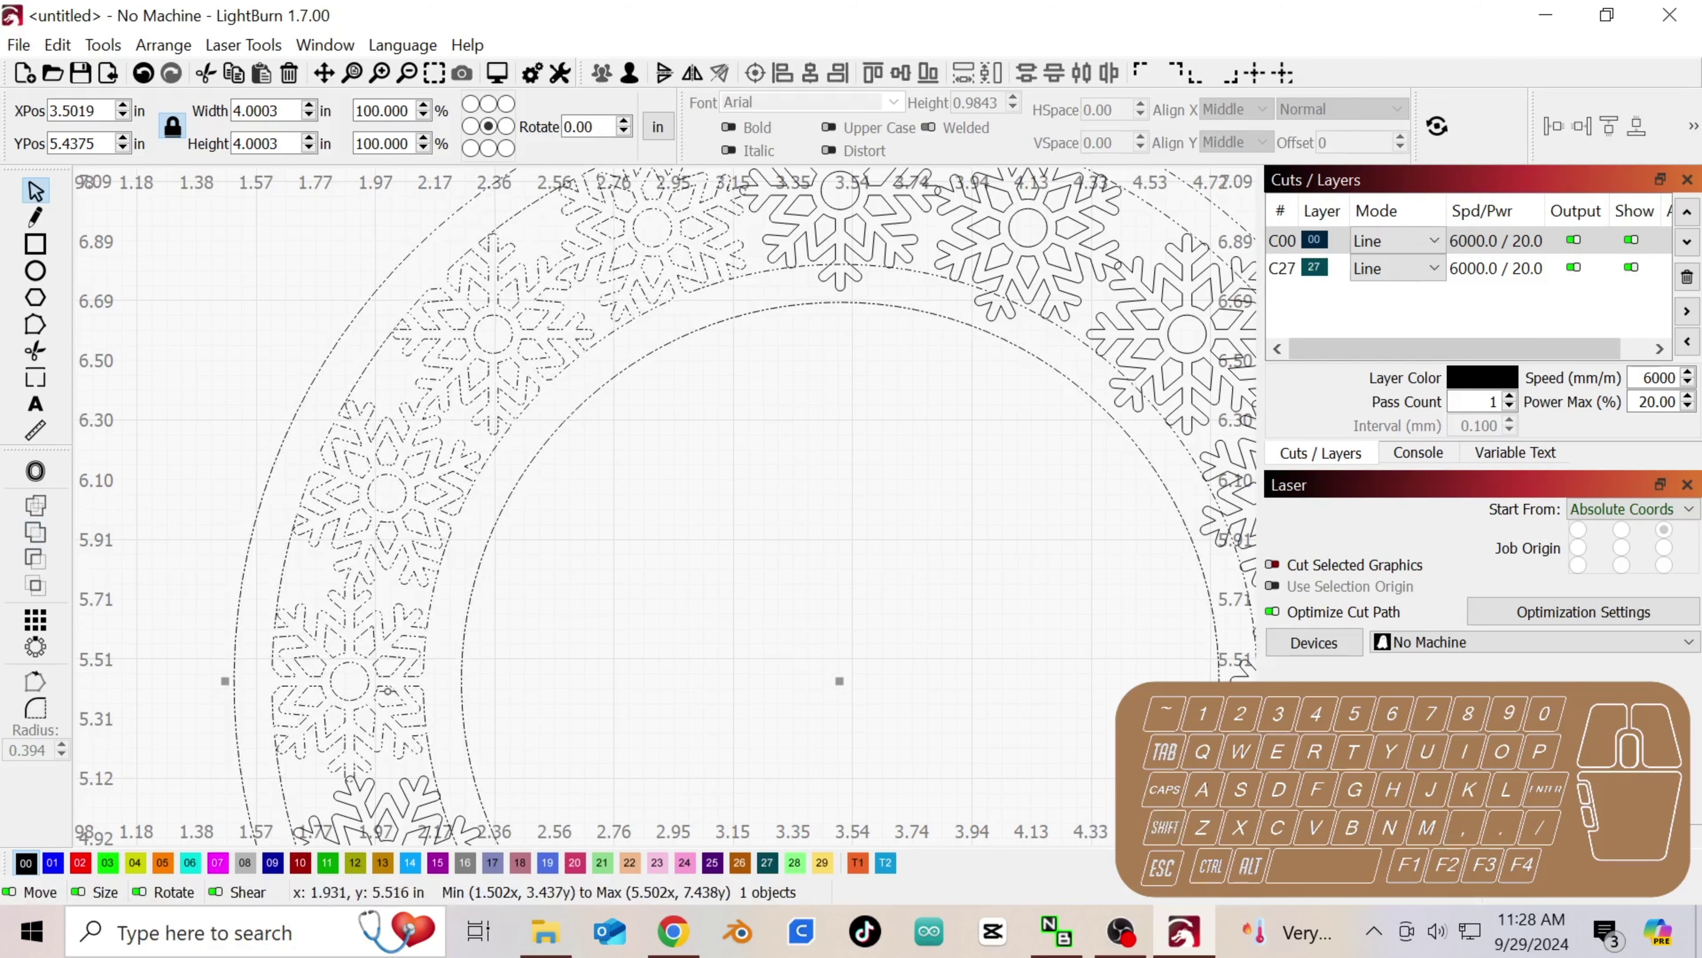
# - Boolean Union the top snowflake and the next three clockwise into the ring one at a time
pyautogui.keyDown('shift'); pyautogui.click(787, 236); pyautogui.keyUp('shift')
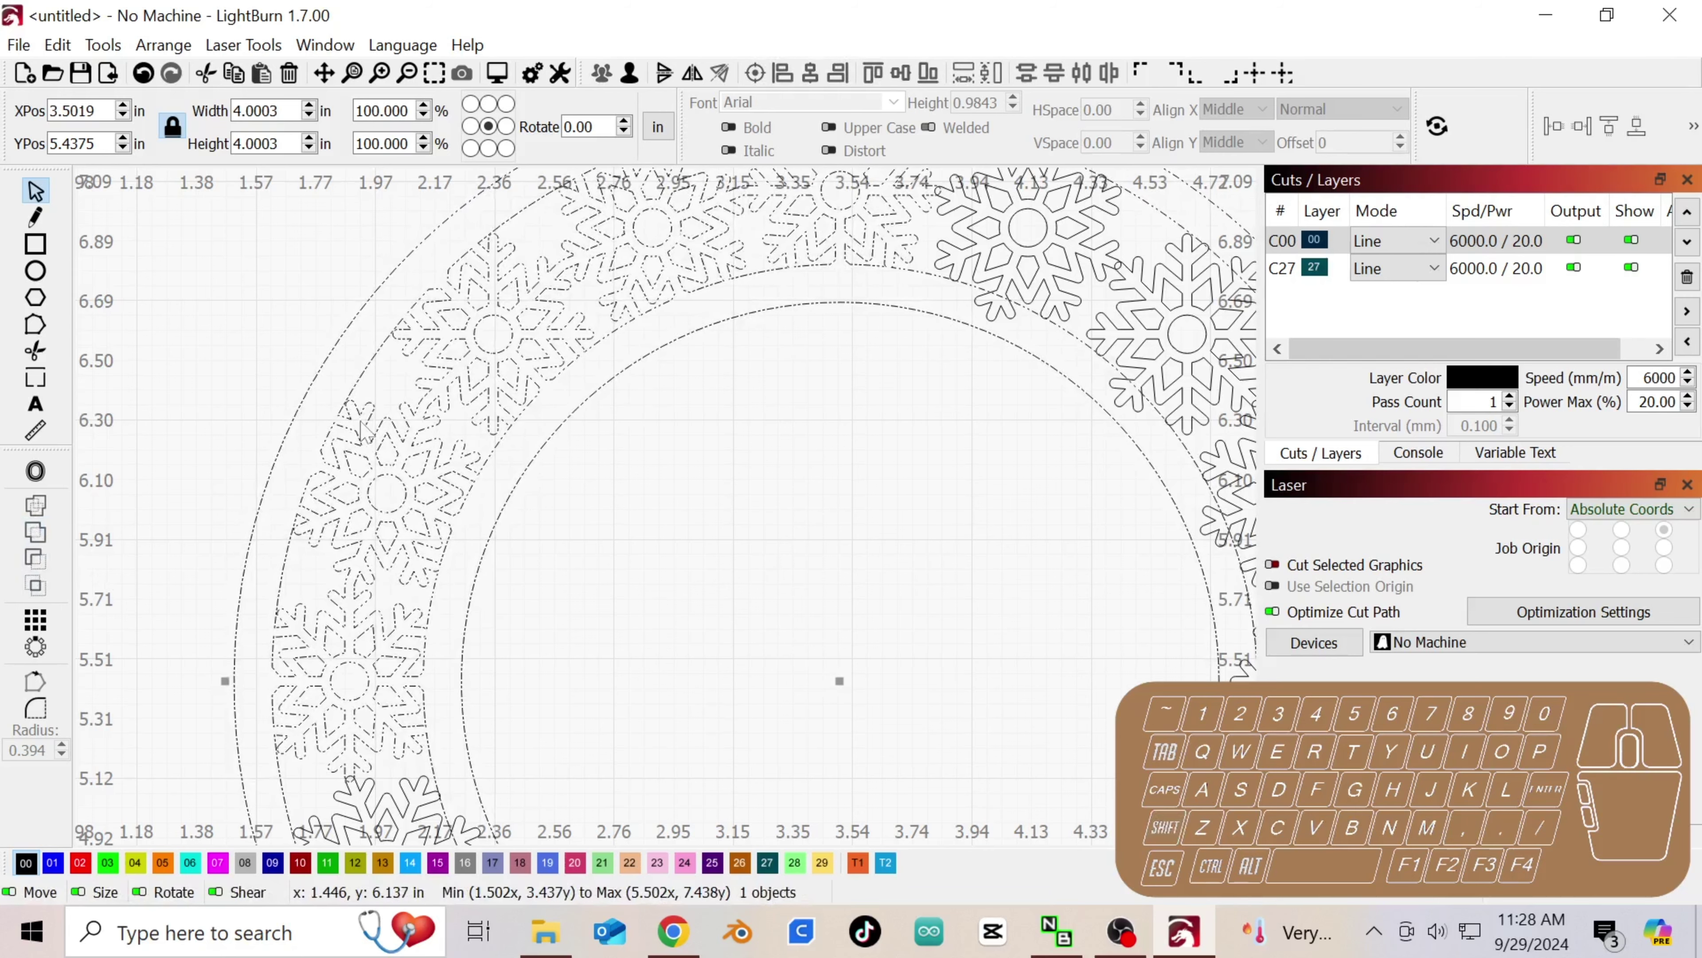
pyautogui.keyDown('shift'); pyautogui.click(970, 229); pyautogui.keyUp('shift')
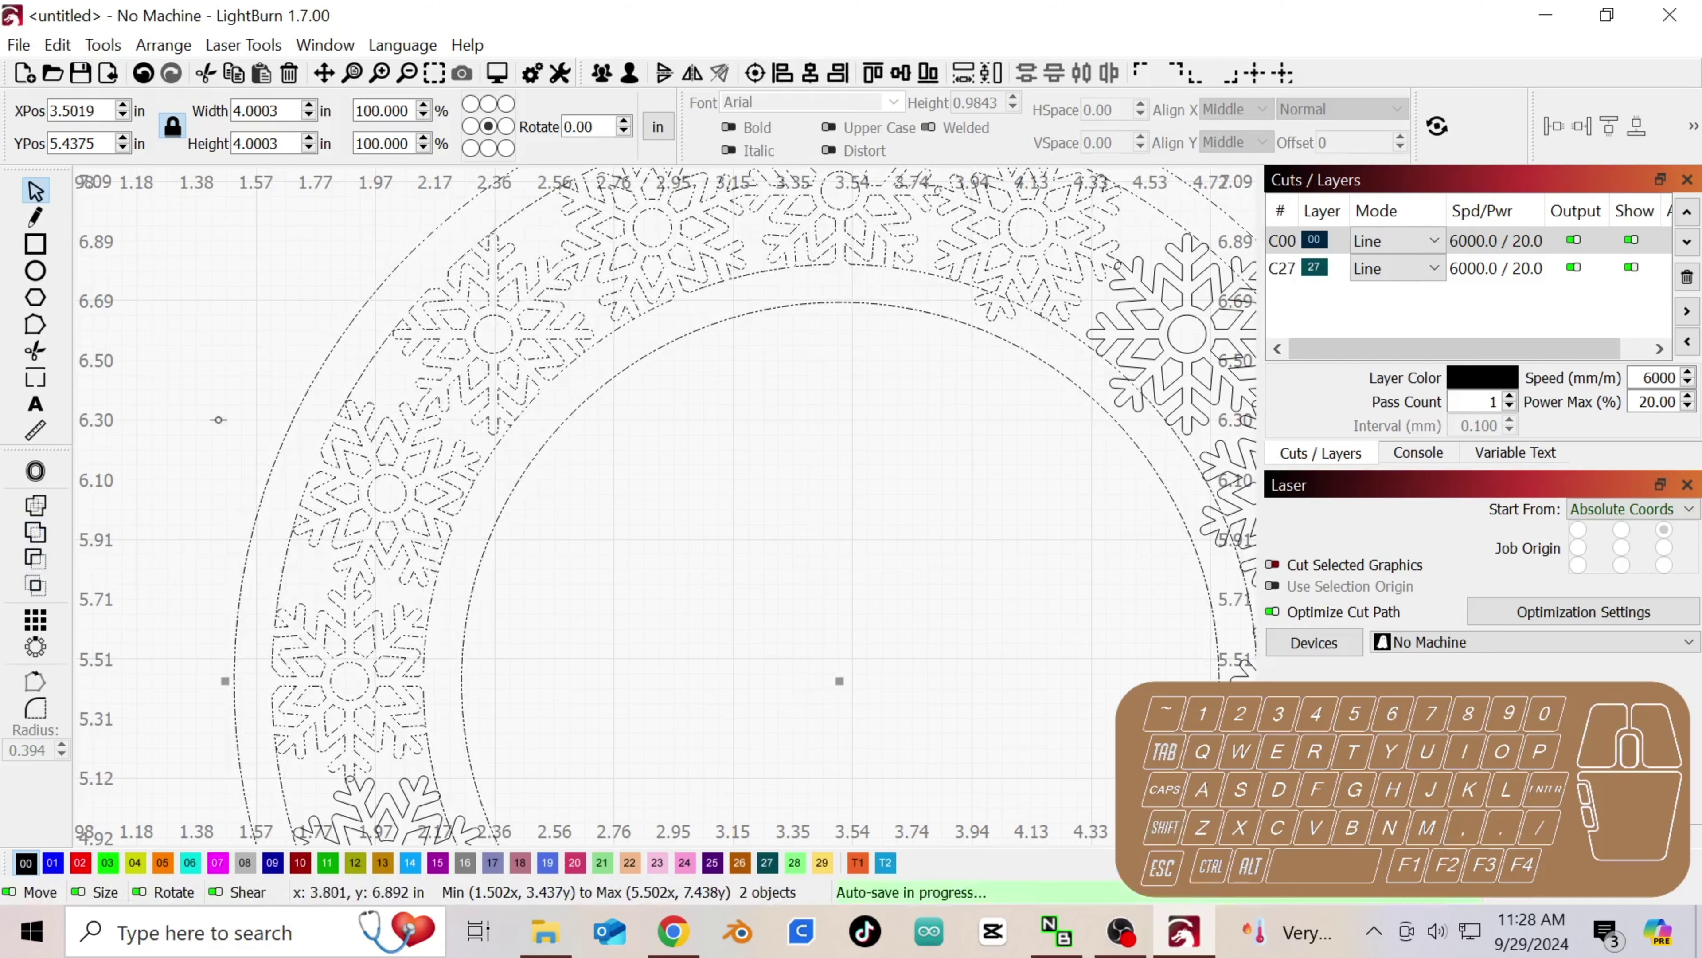
pyautogui.click(35, 532)
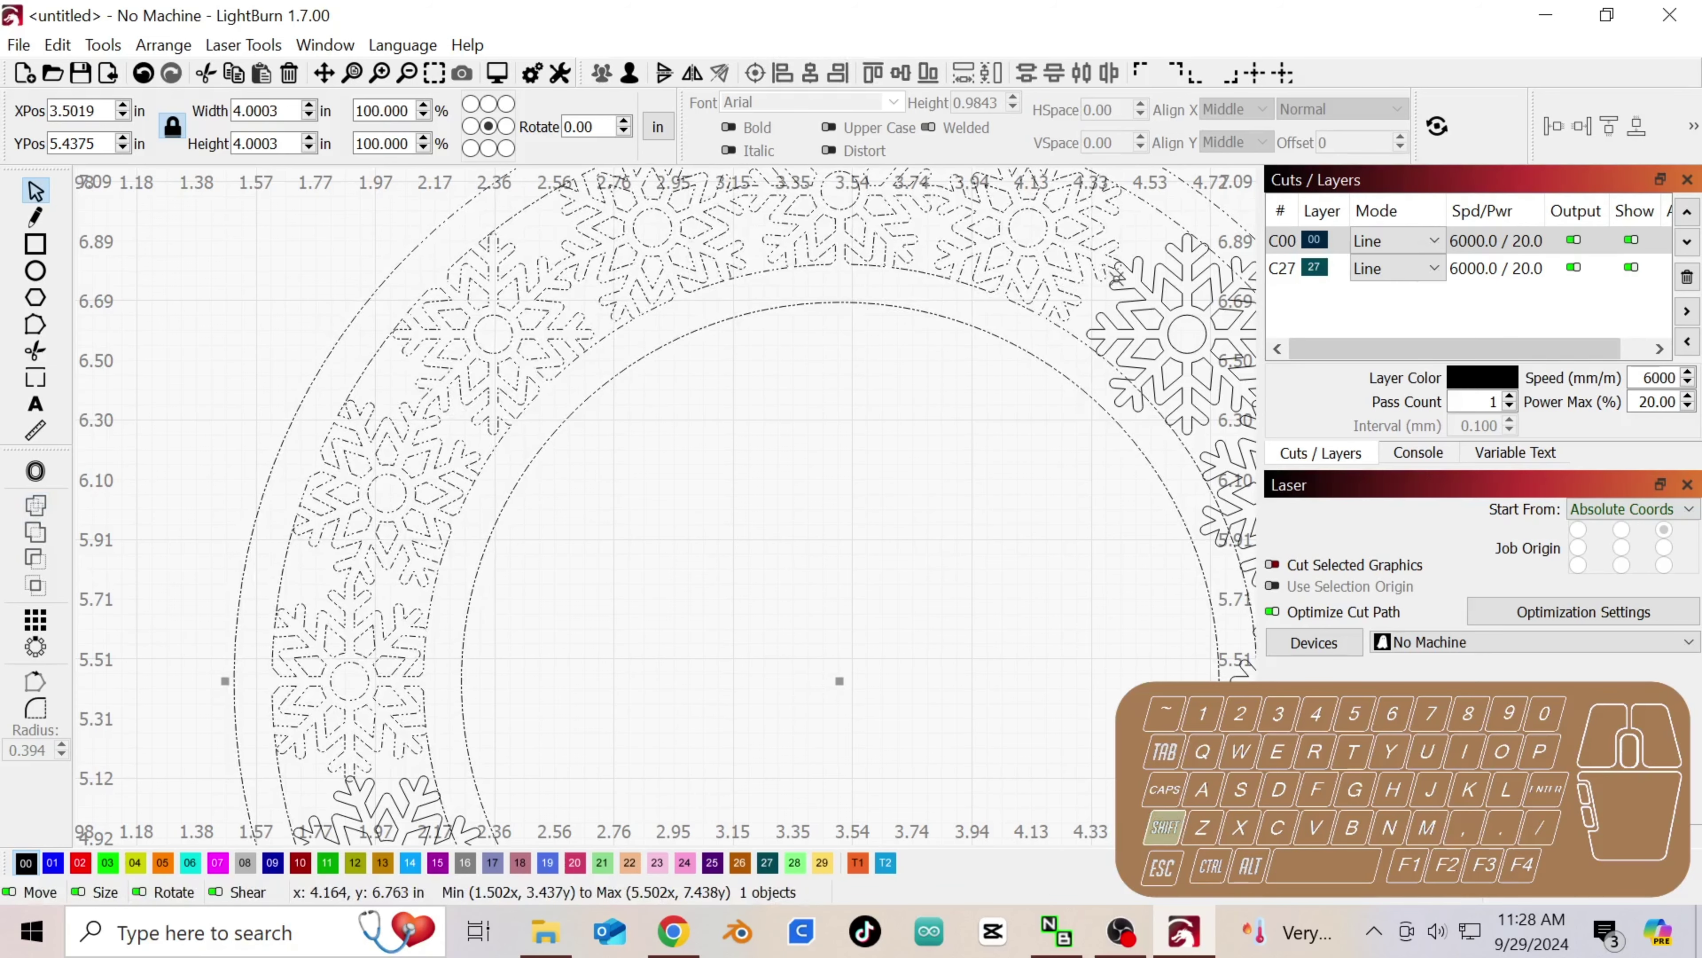
pyautogui.keyDown('shift'); pyautogui.click(1183, 338); pyautogui.keyUp('shift')
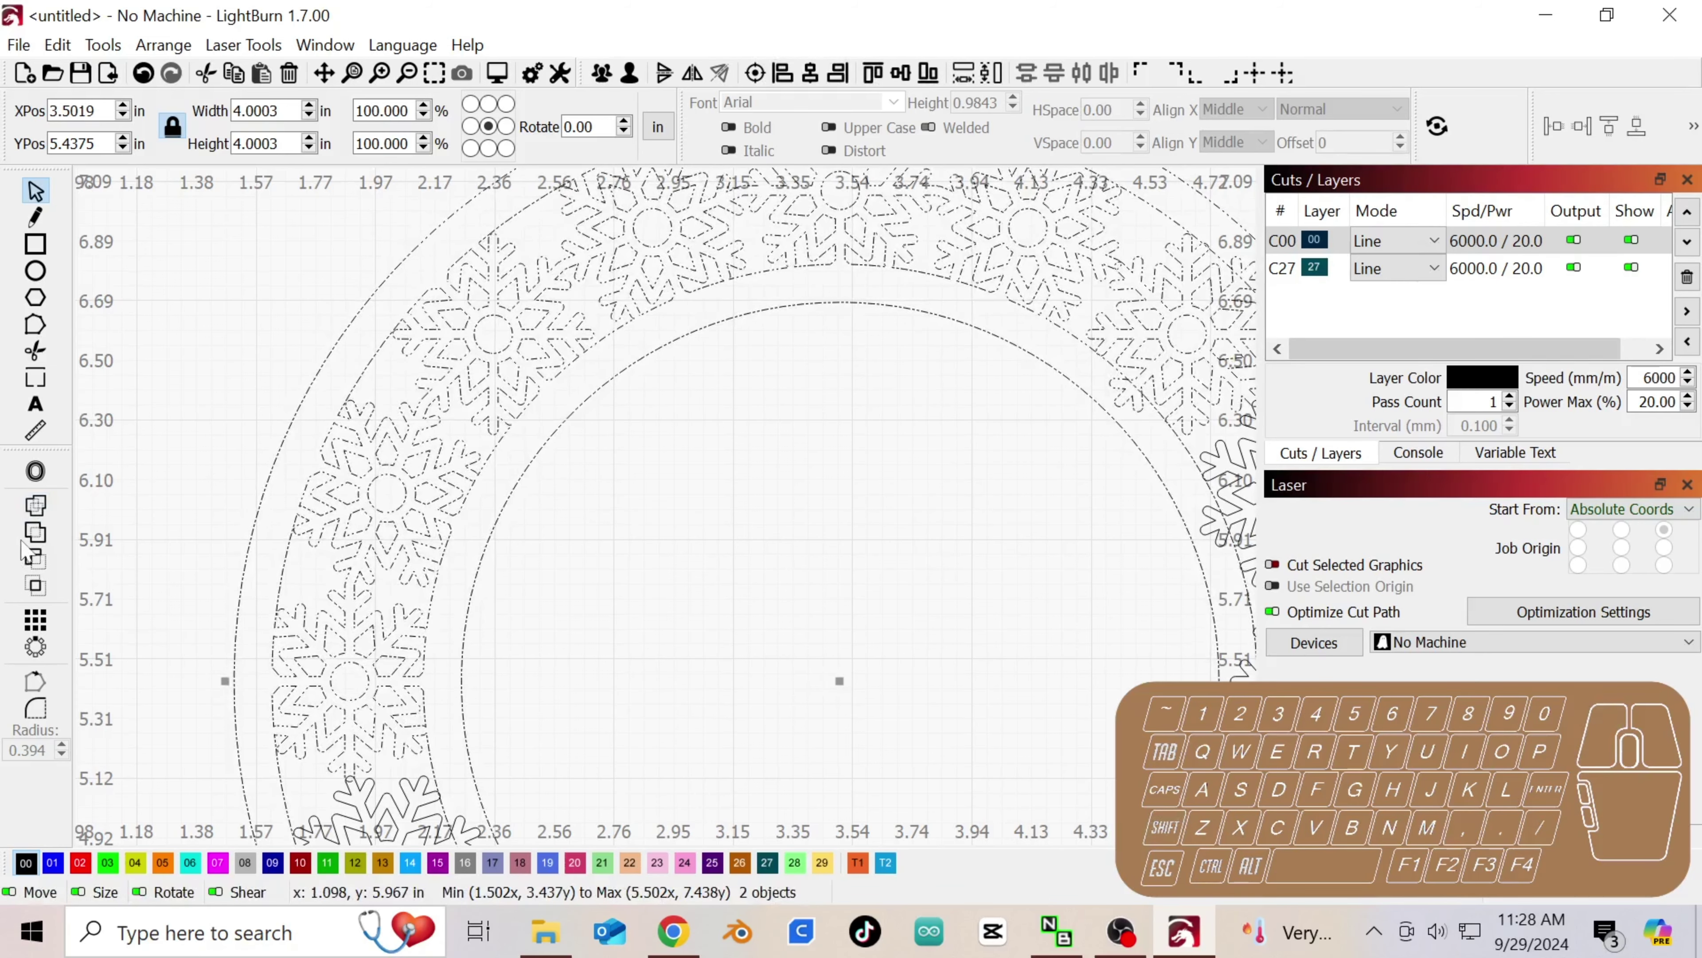
pyautogui.click(35, 532)
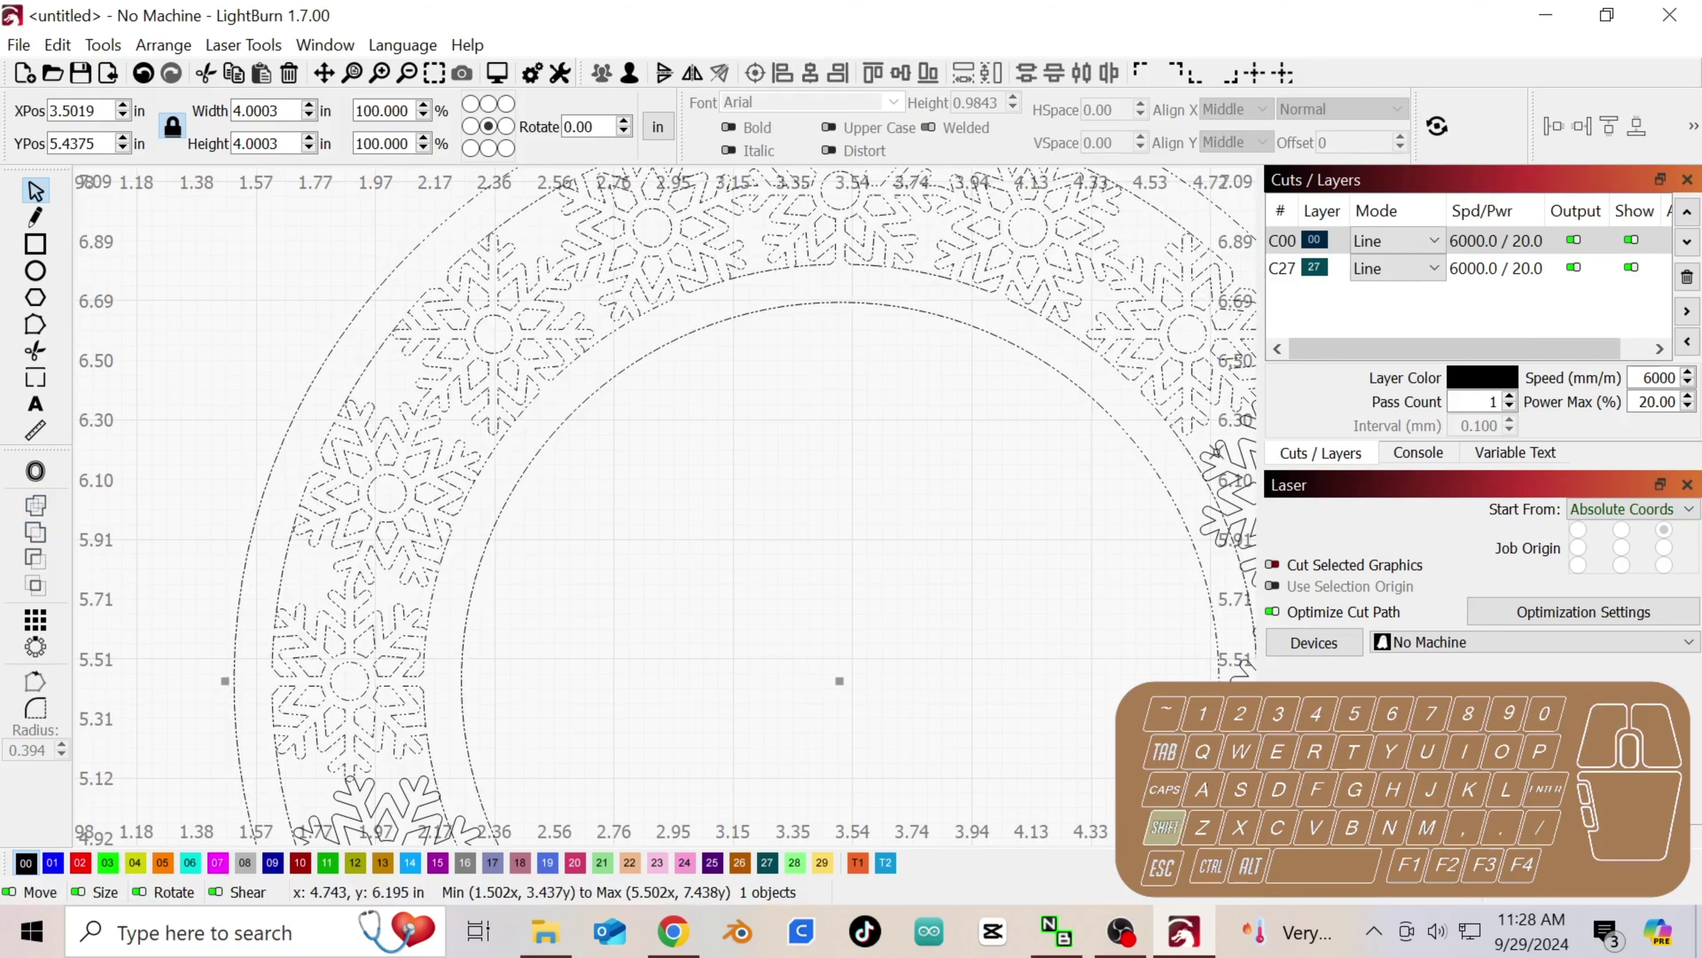
pyautogui.keyDown('shift'); pyautogui.click(1217, 458); pyautogui.keyUp('shift')
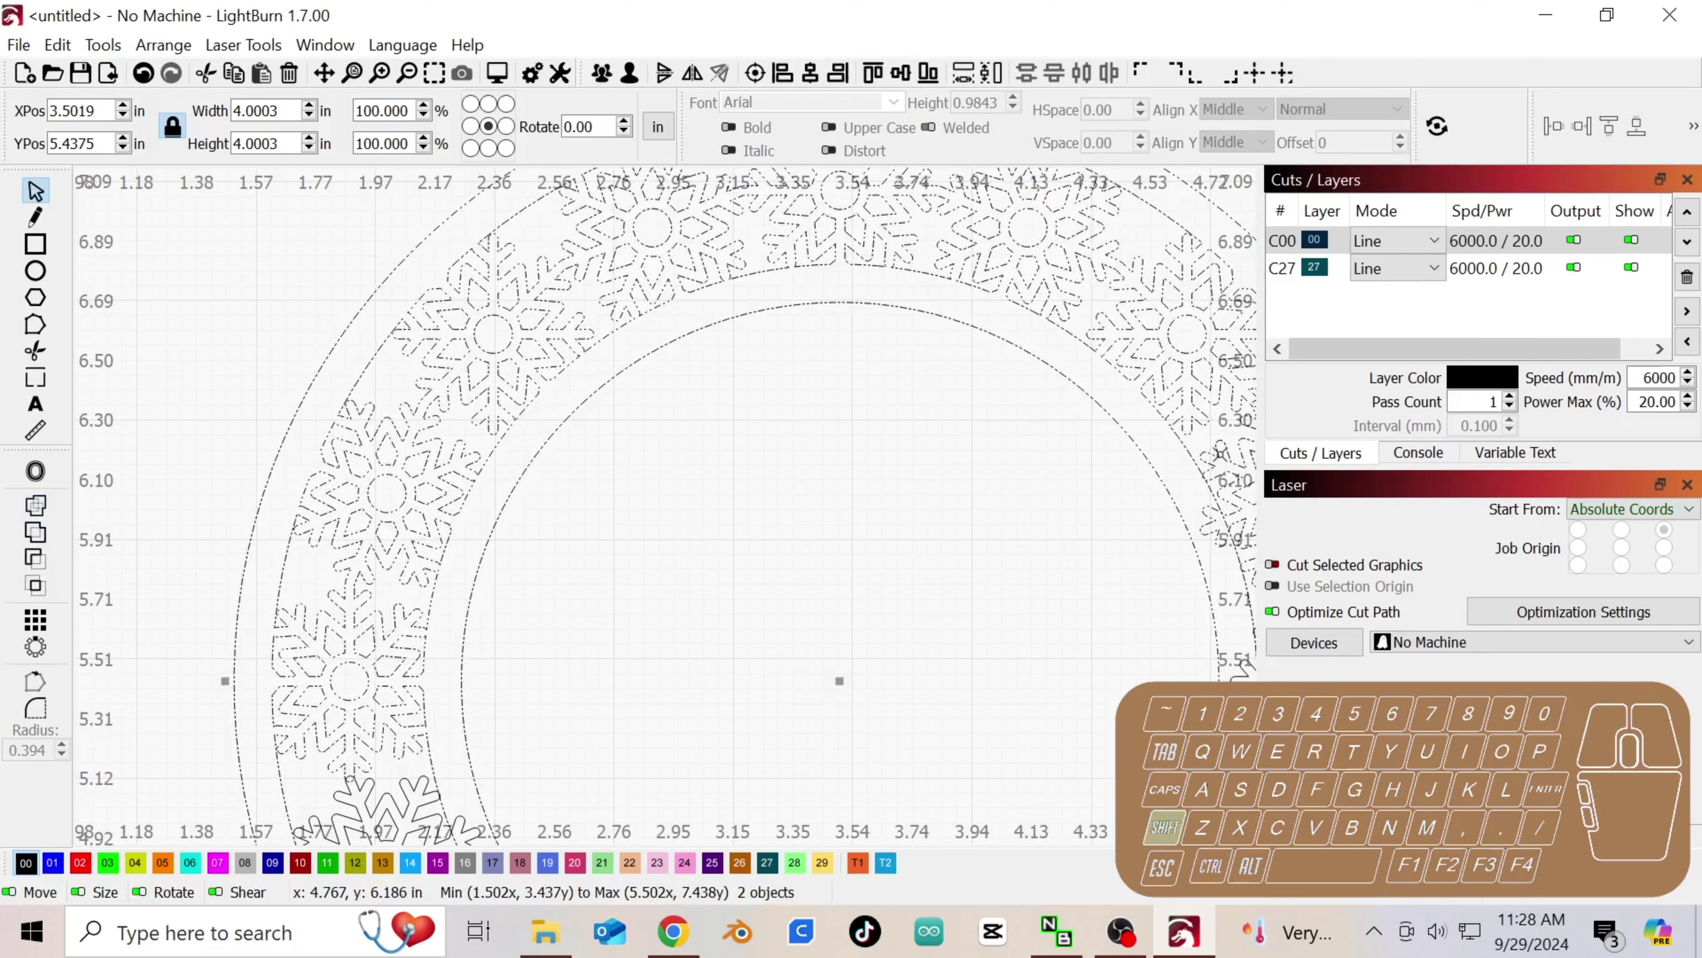
pyautogui.click(35, 533)
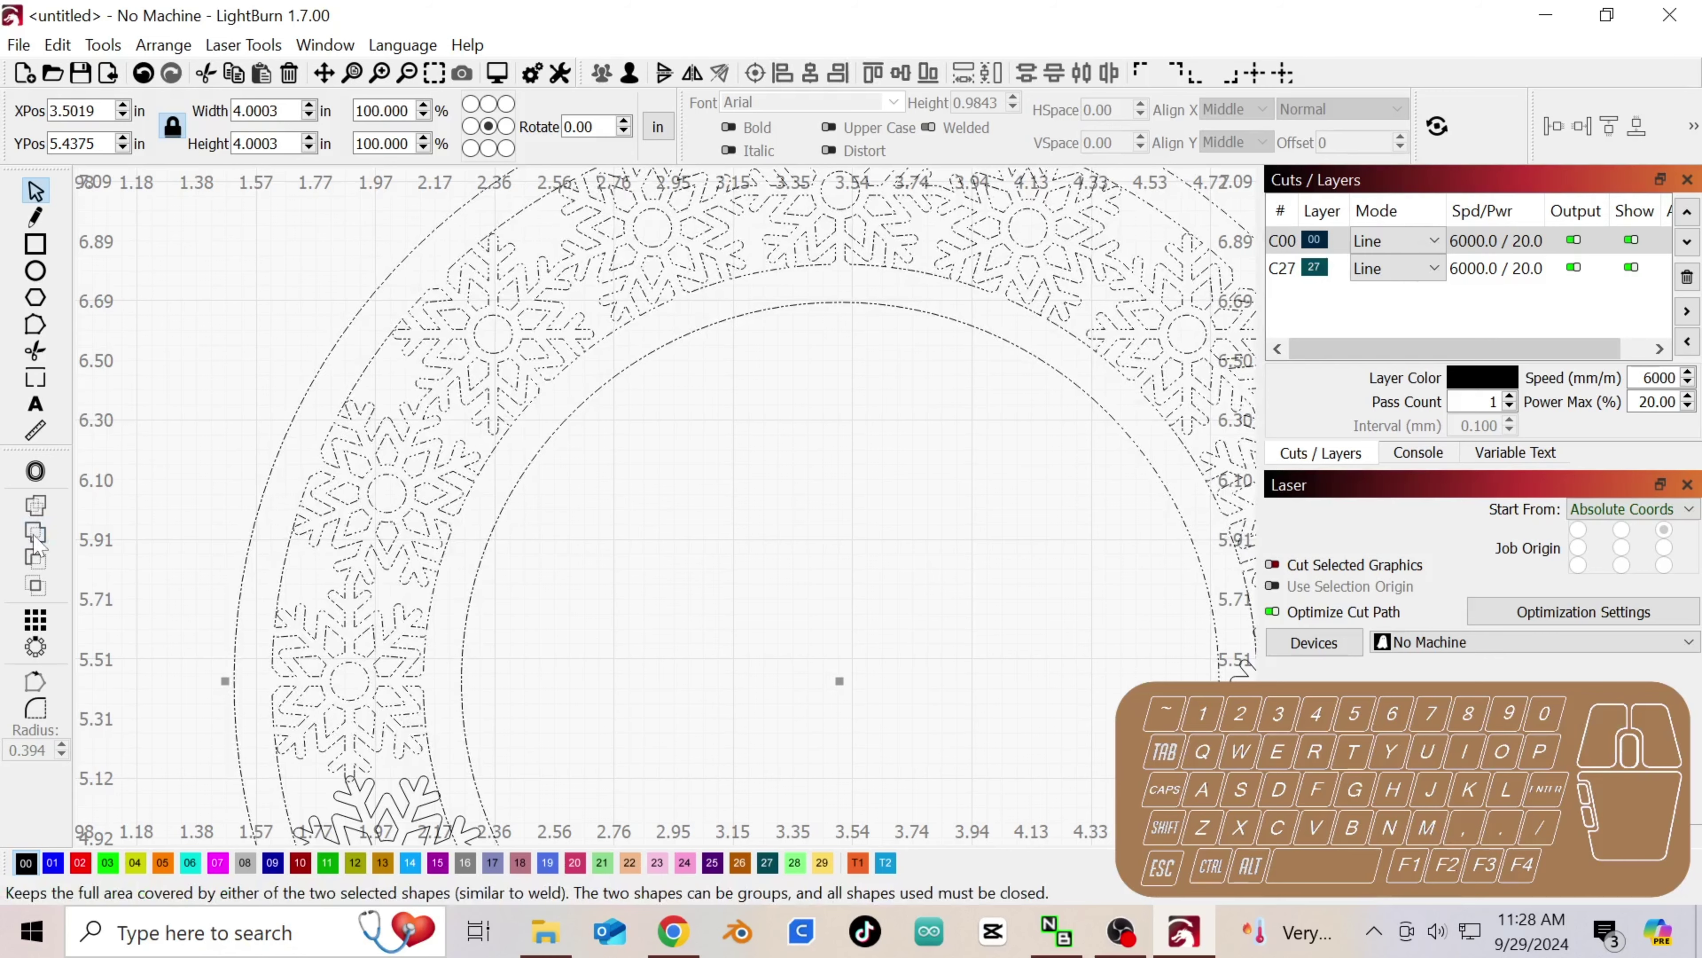
# - Boolean Union the two snowflakes directly below the leftmost one into the ring one at a time
pyautogui.scroll(-3, 511, 714)
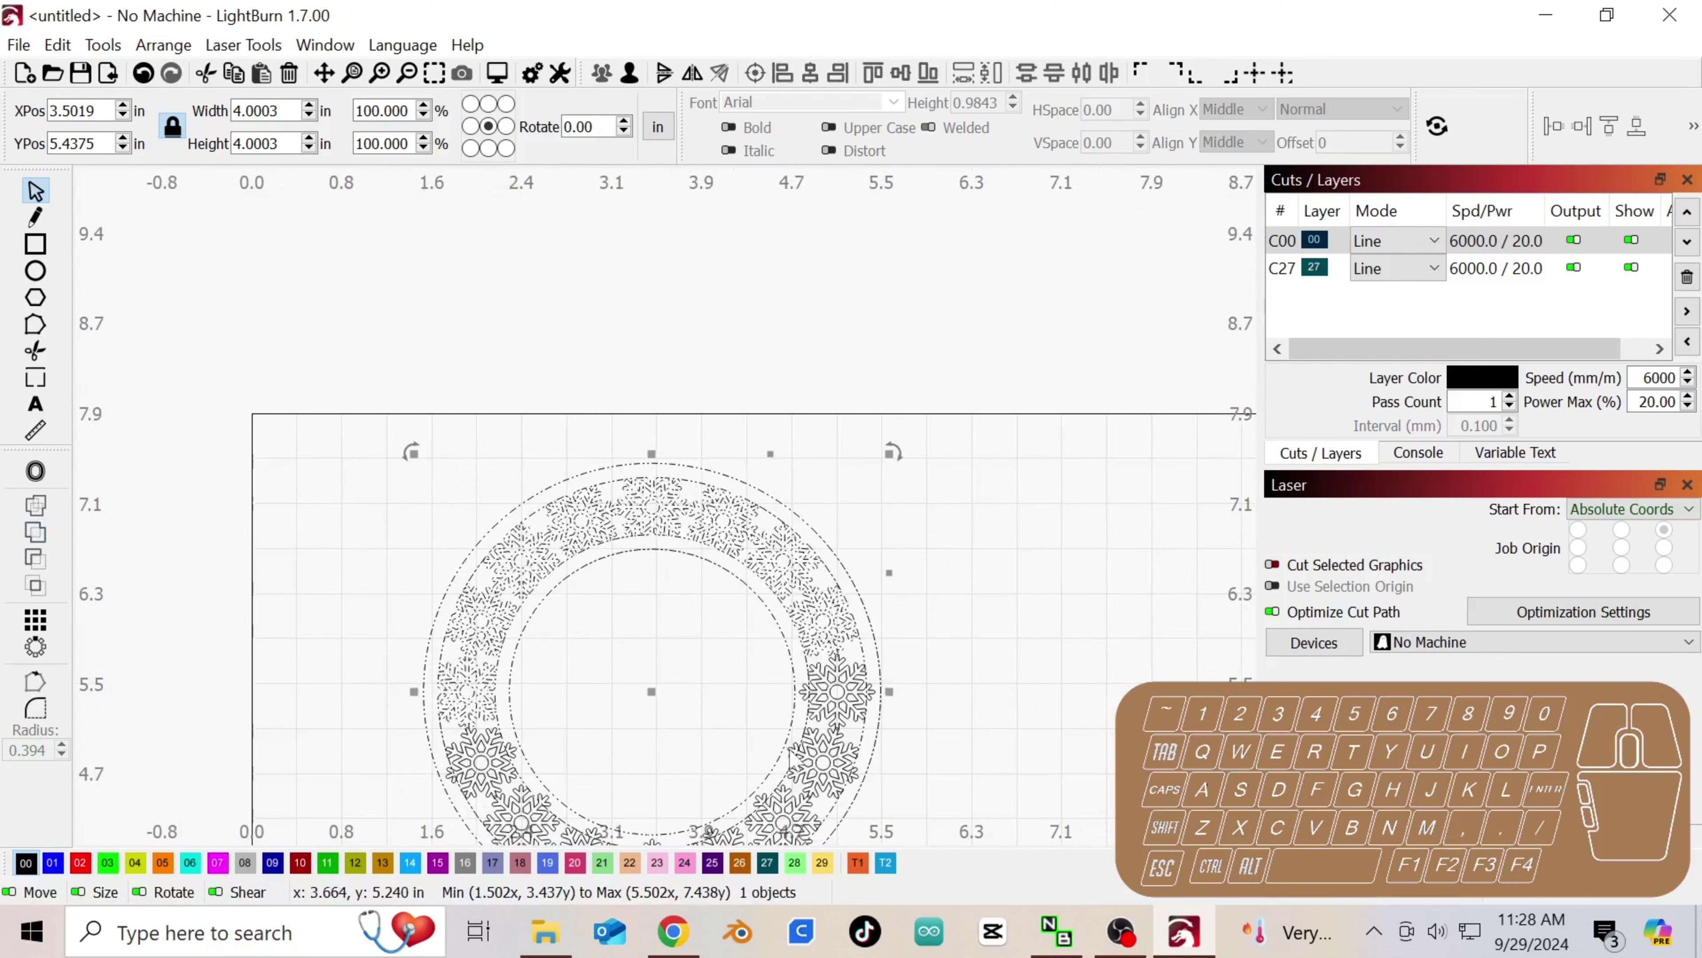
pyautogui.scroll(4, 820, 717)
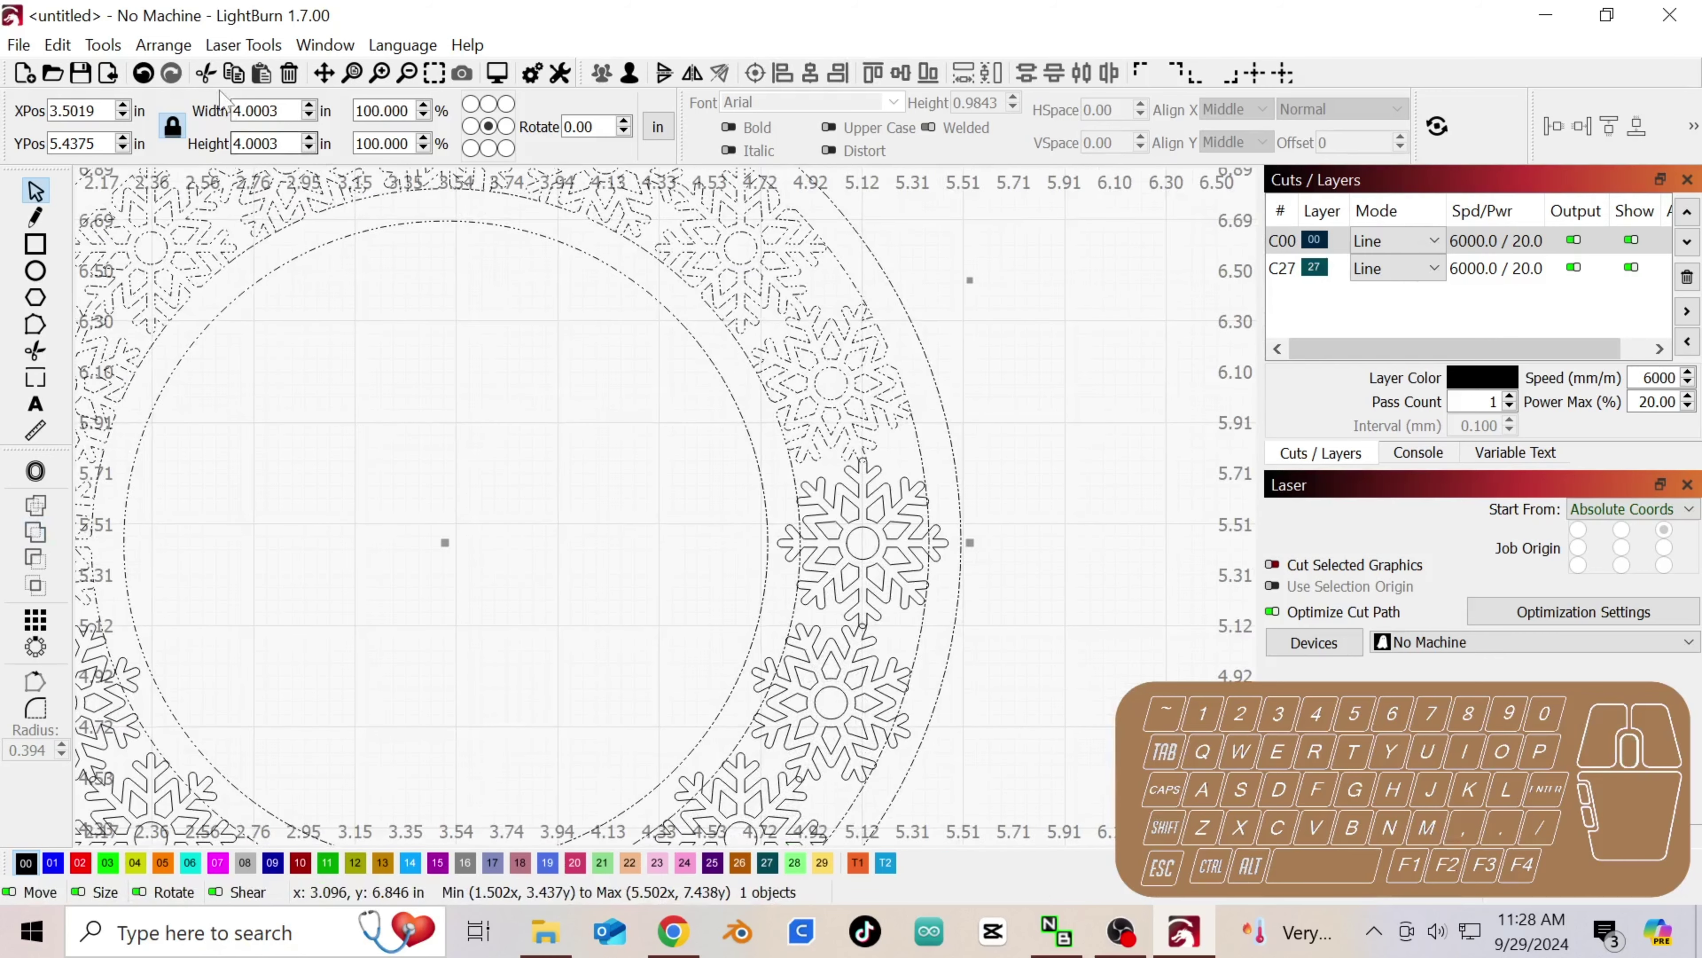
pyautogui.click(325, 72)
pyautogui.moveTo(429, 403); pyautogui.dragTo(478, 412)
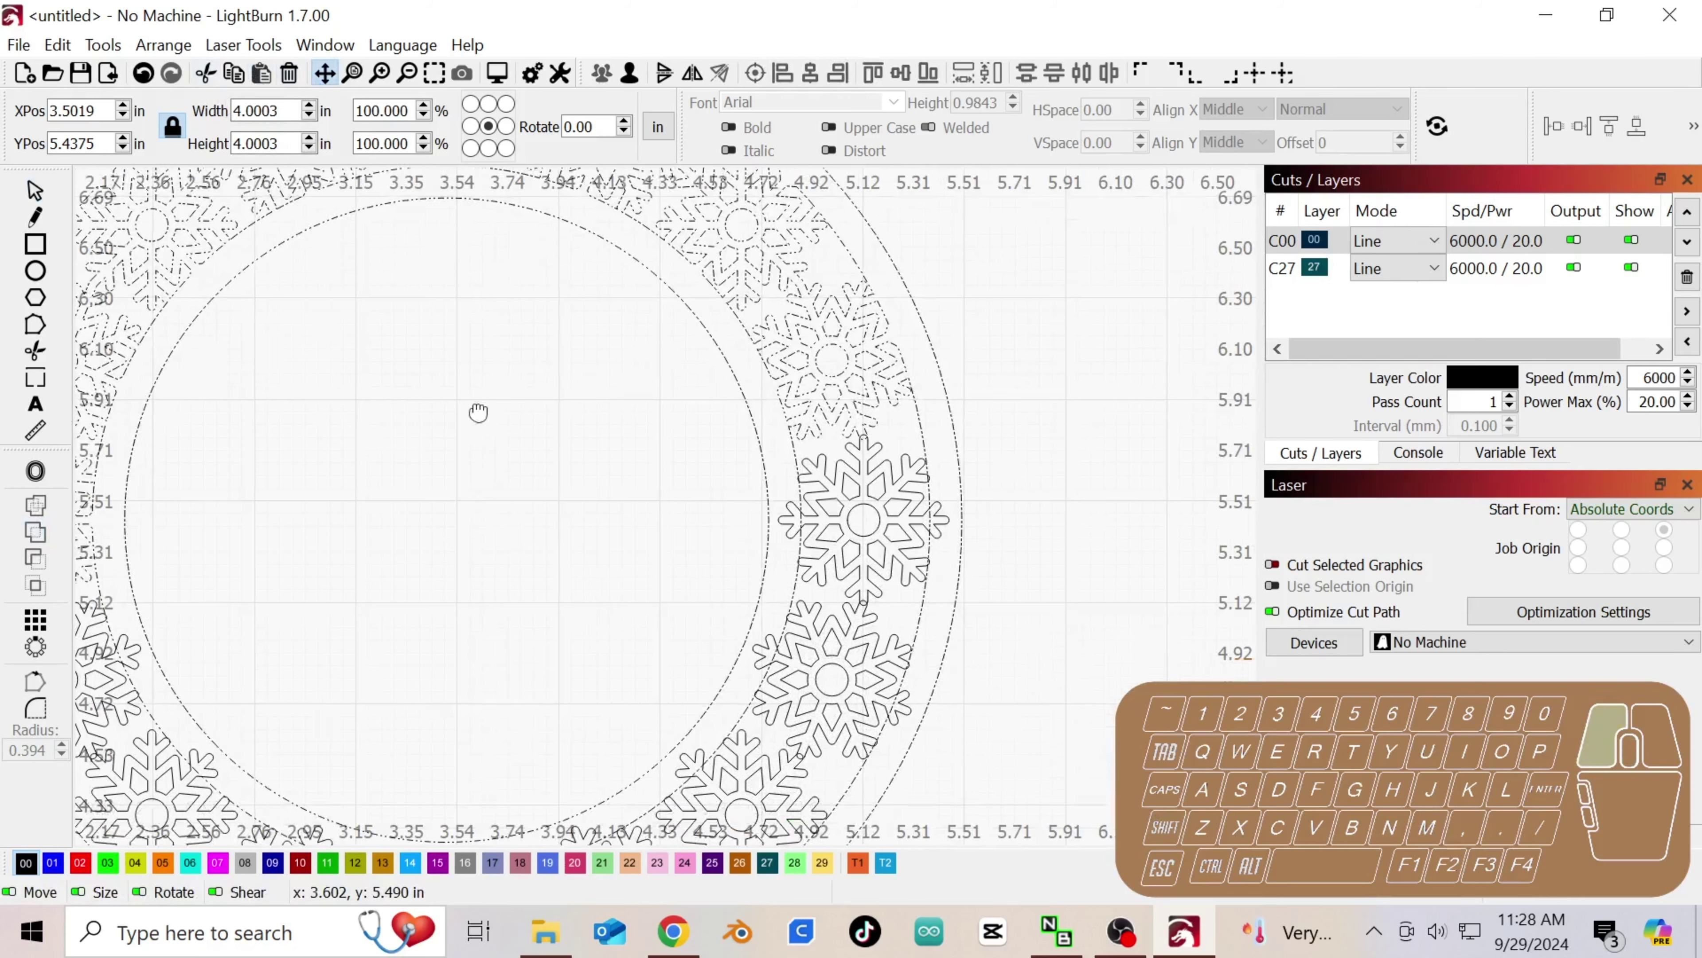
pyautogui.moveTo(108, 644); pyautogui.dragTo(303, 392)
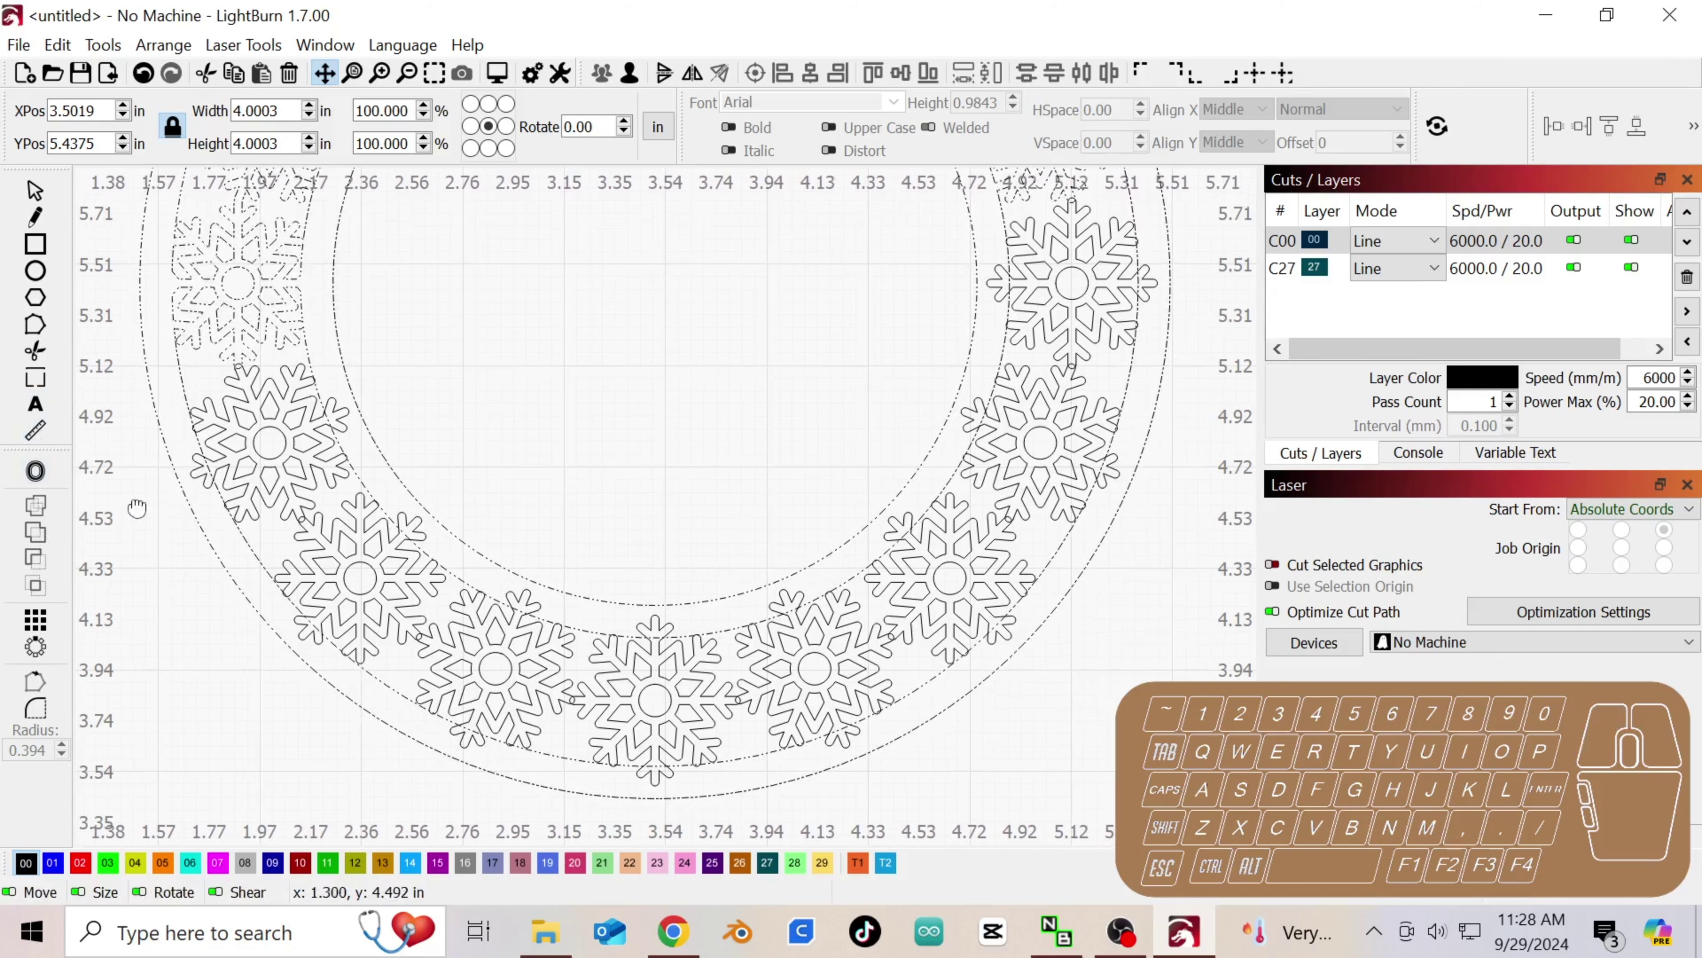
pyautogui.click(275, 393)
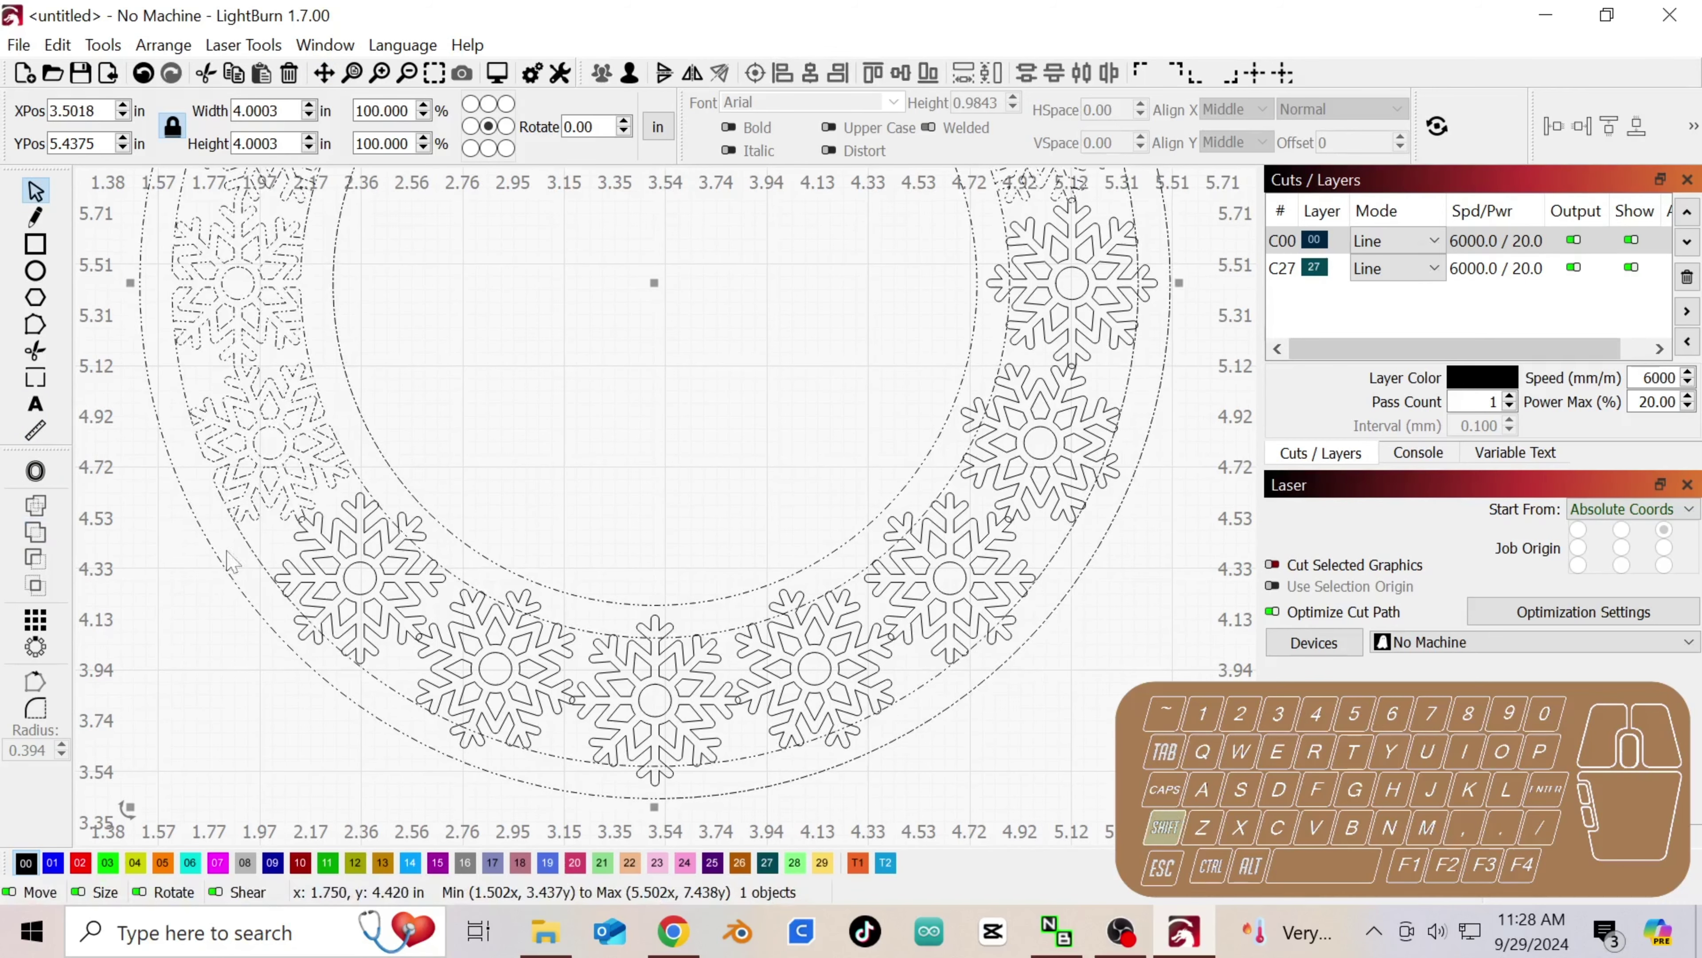
pyautogui.keyDown('shift'); pyautogui.click(315, 577); pyautogui.keyUp('shift')
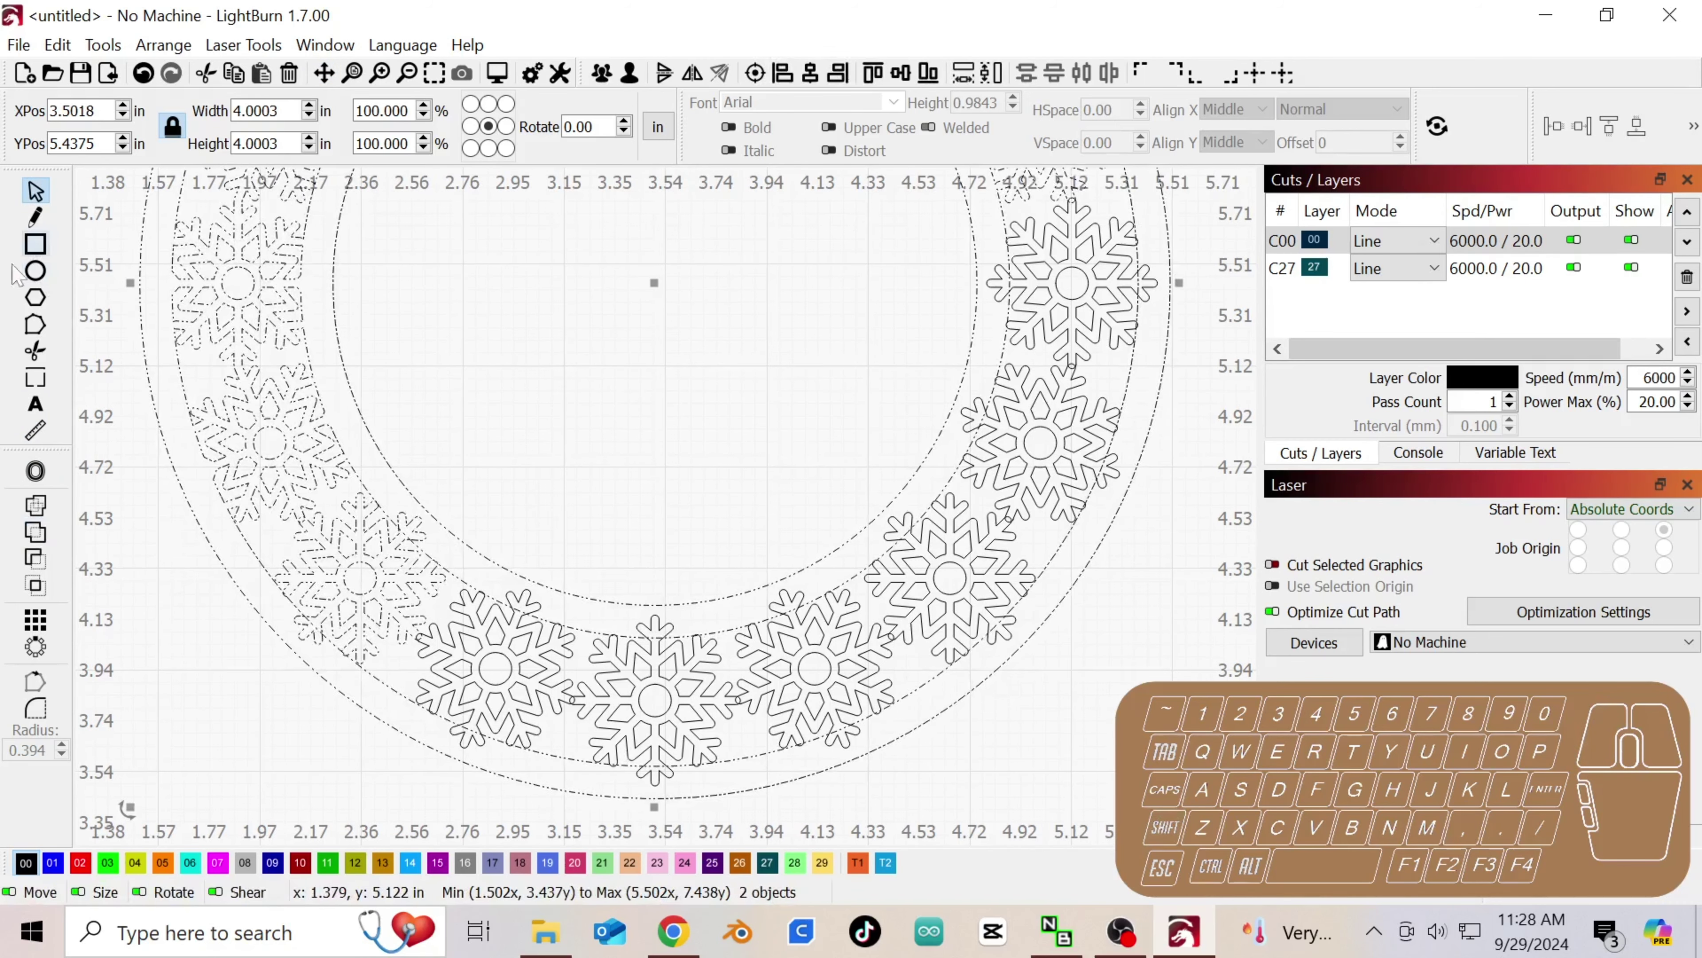
pyautogui.click(35, 532)
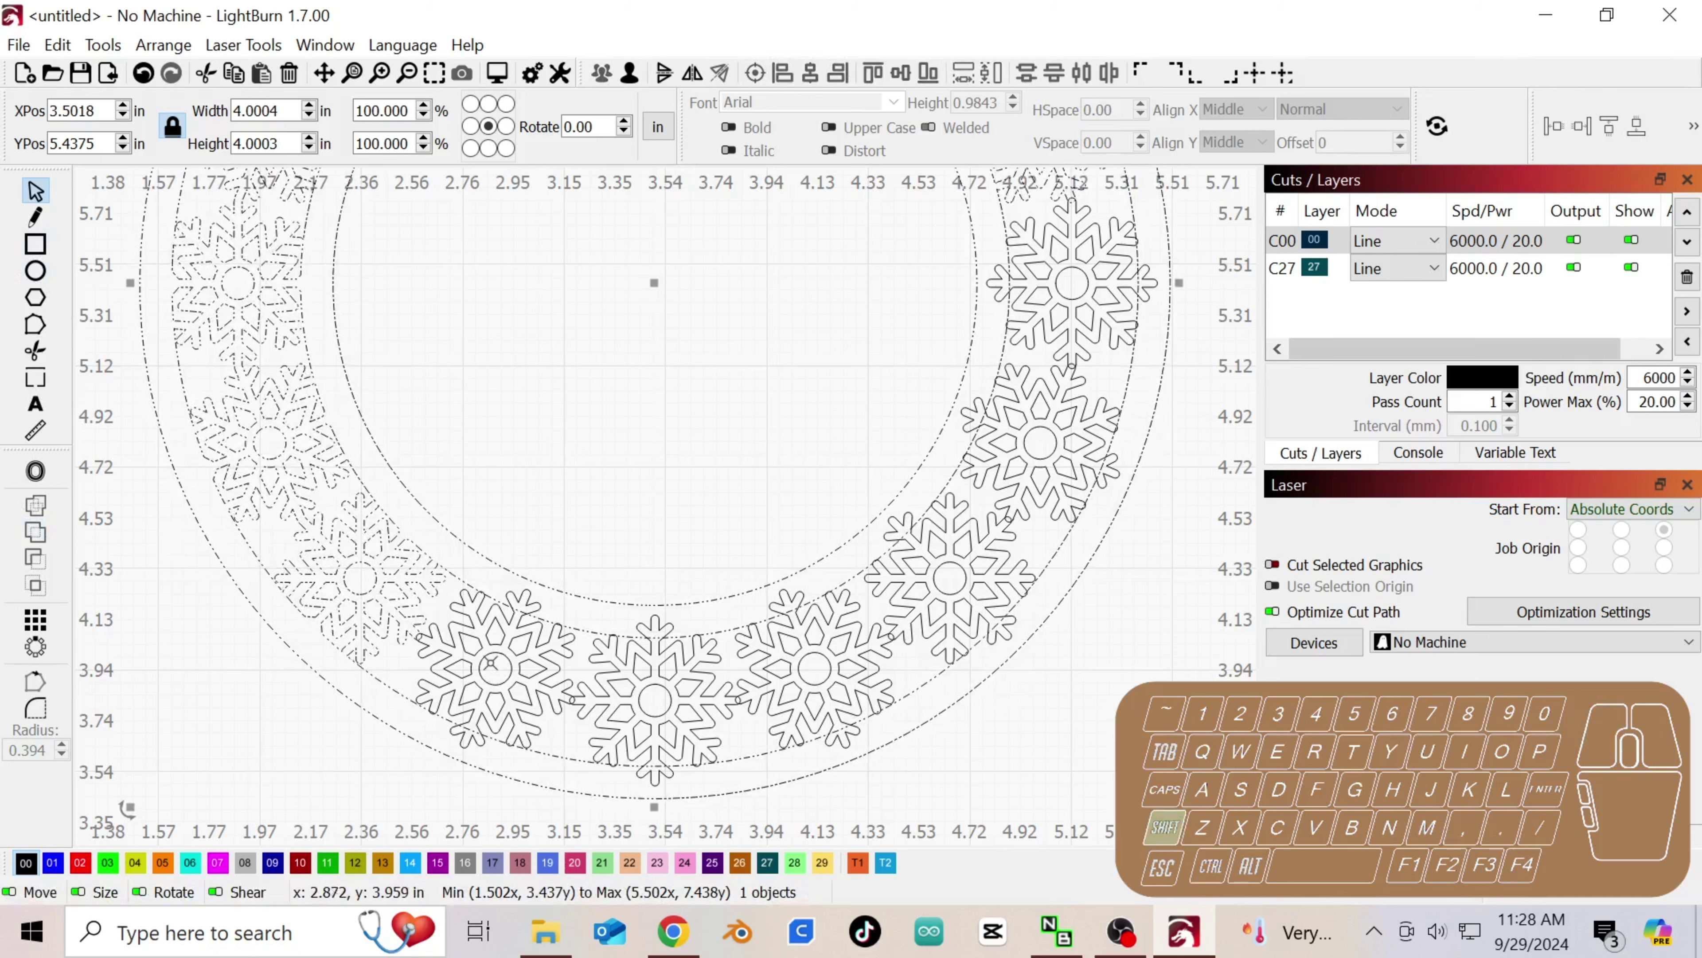
# - Boolean Union the next snowflake along the lower-left arc and the bottommost snowflake into the ring one at a time
pyautogui.keyDown('shift'); pyautogui.click(485, 654); pyautogui.keyUp('shift')
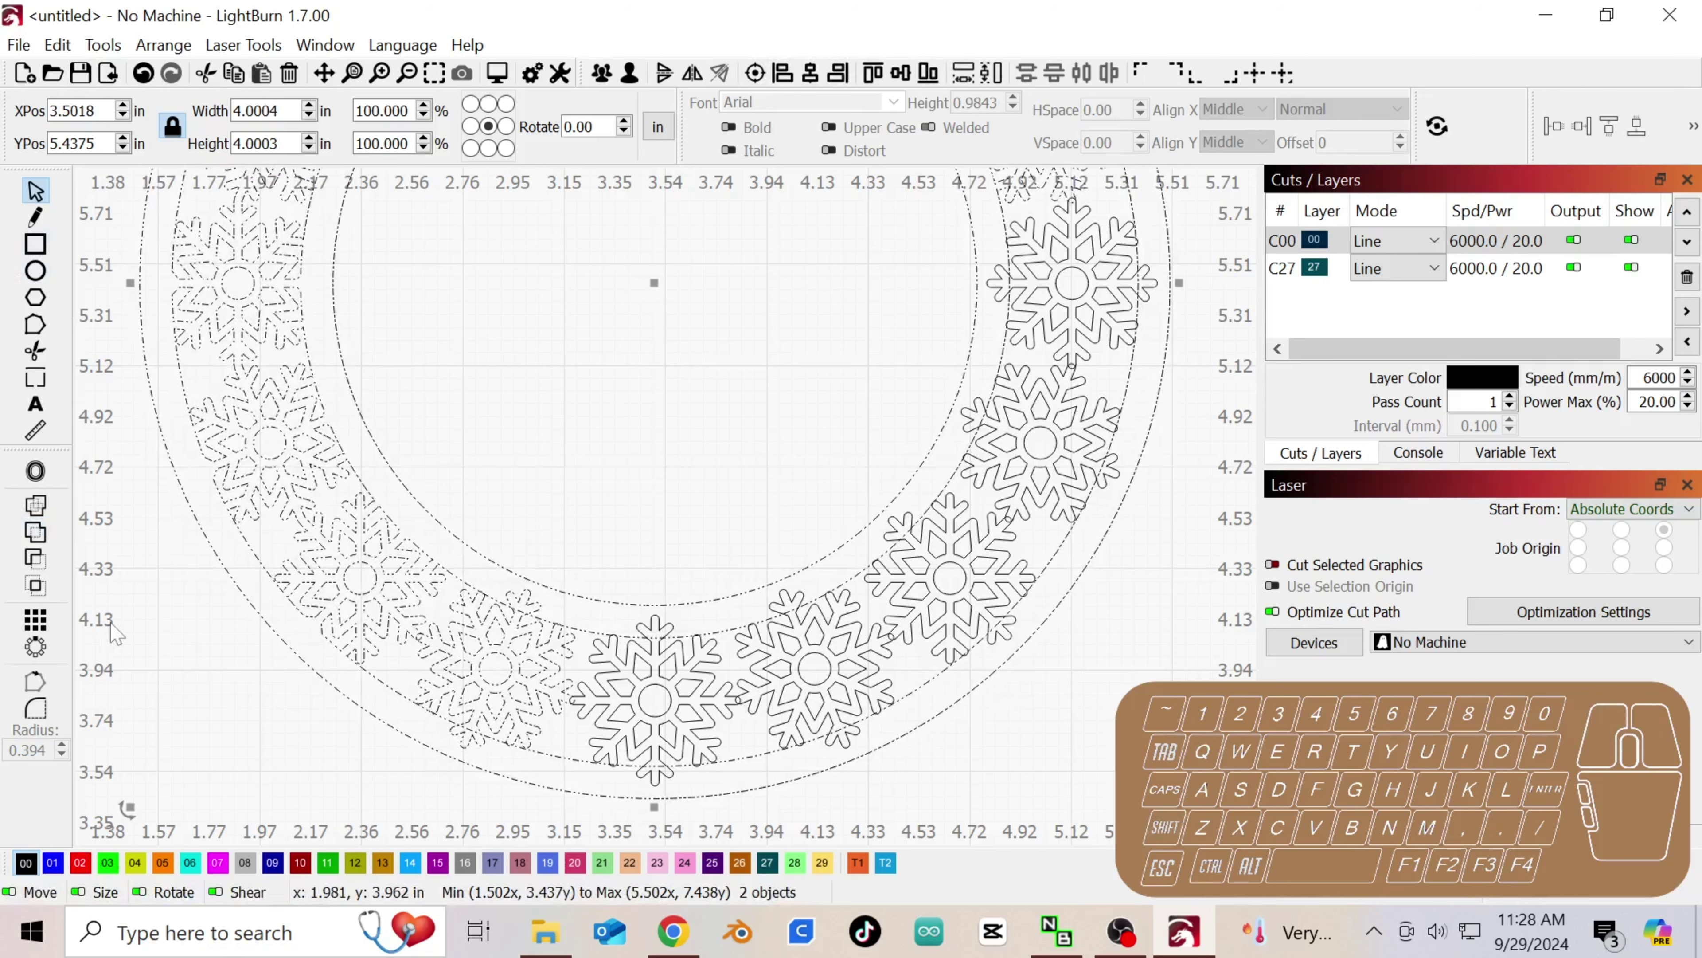
pyautogui.click(35, 531)
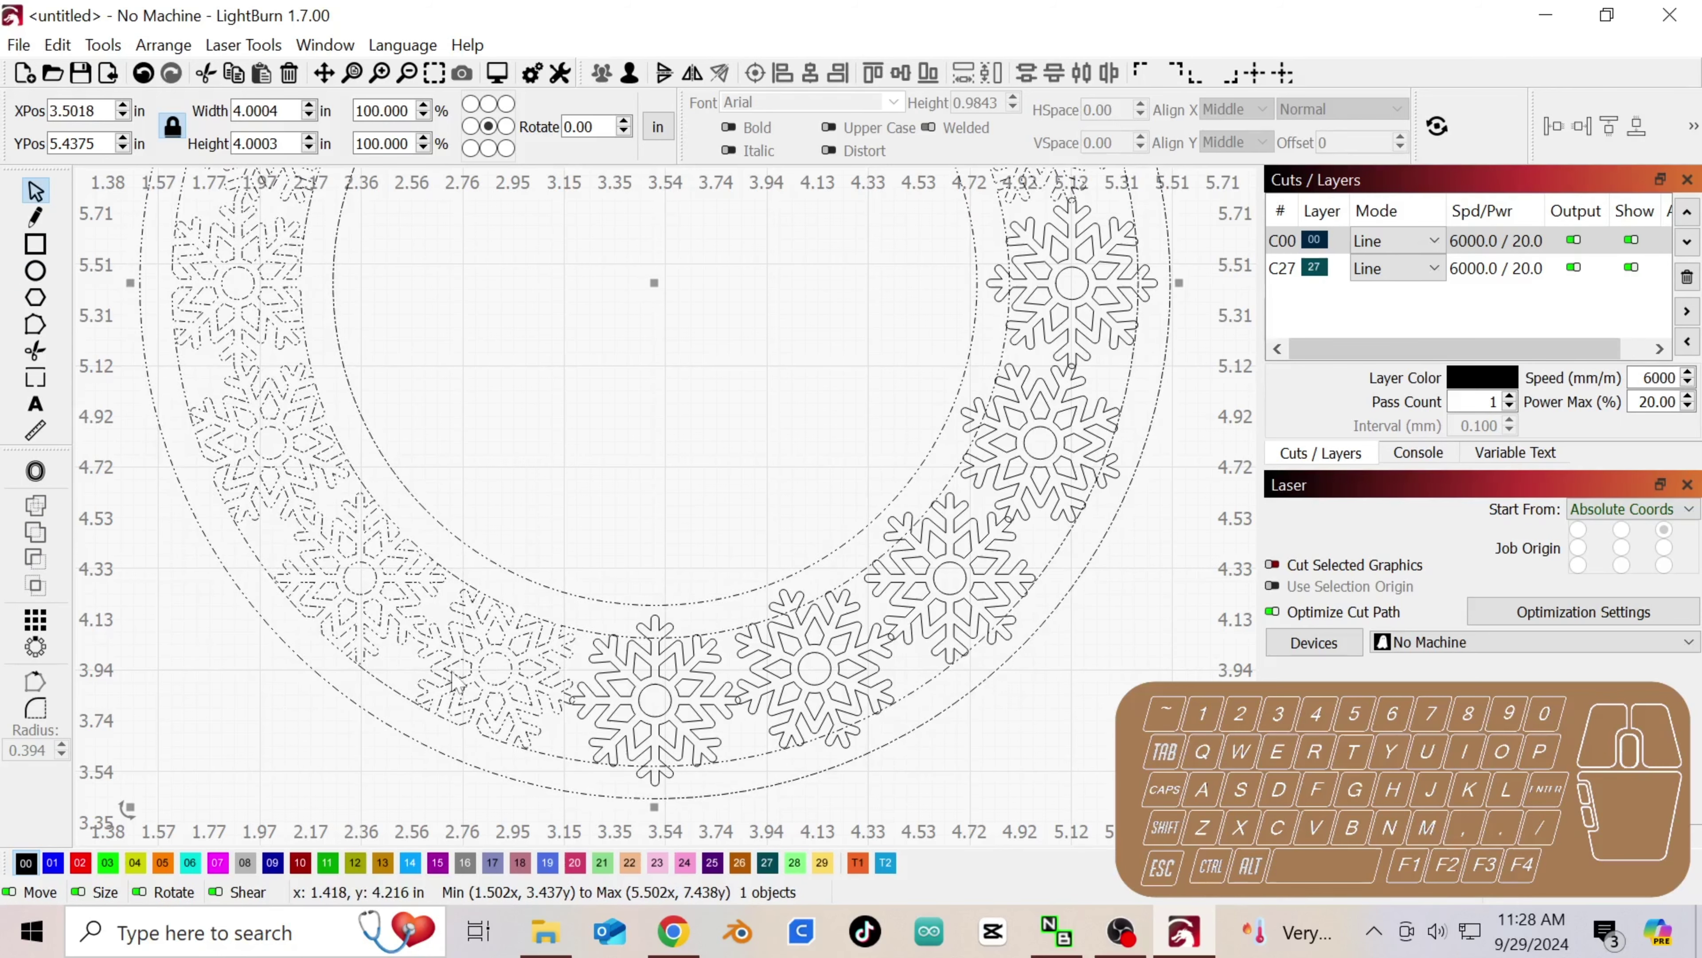
pyautogui.press('shift')
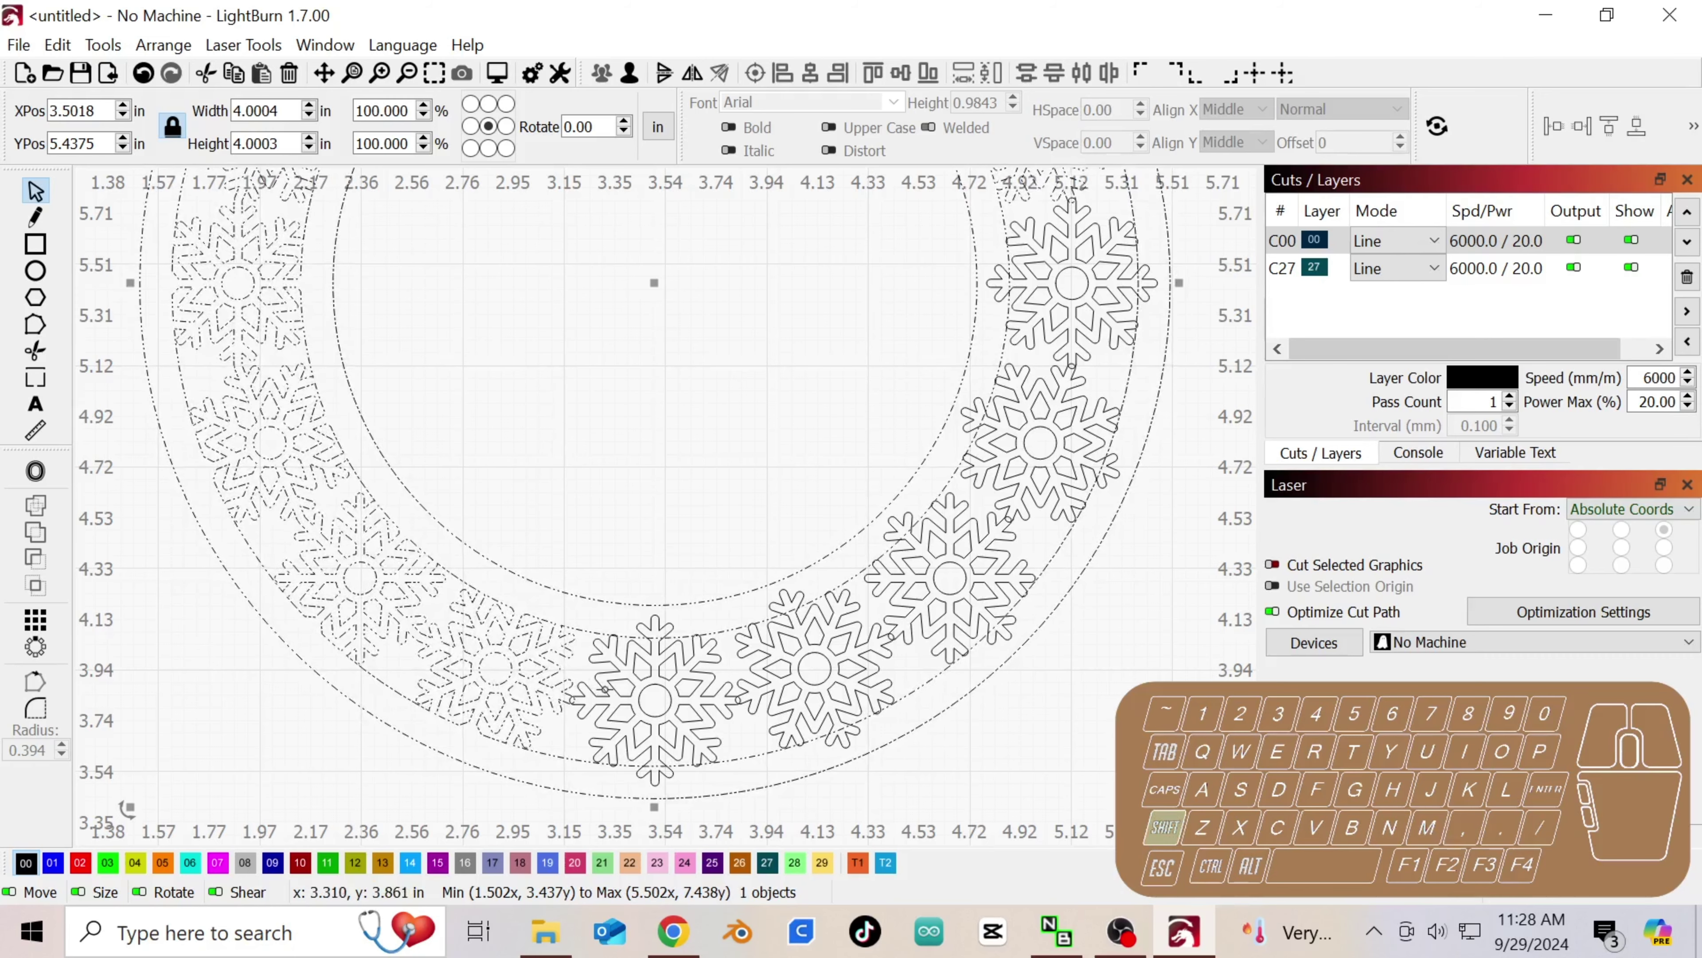
pyautogui.keyDown('shift'); pyautogui.click(706, 649); pyautogui.keyUp('shift')
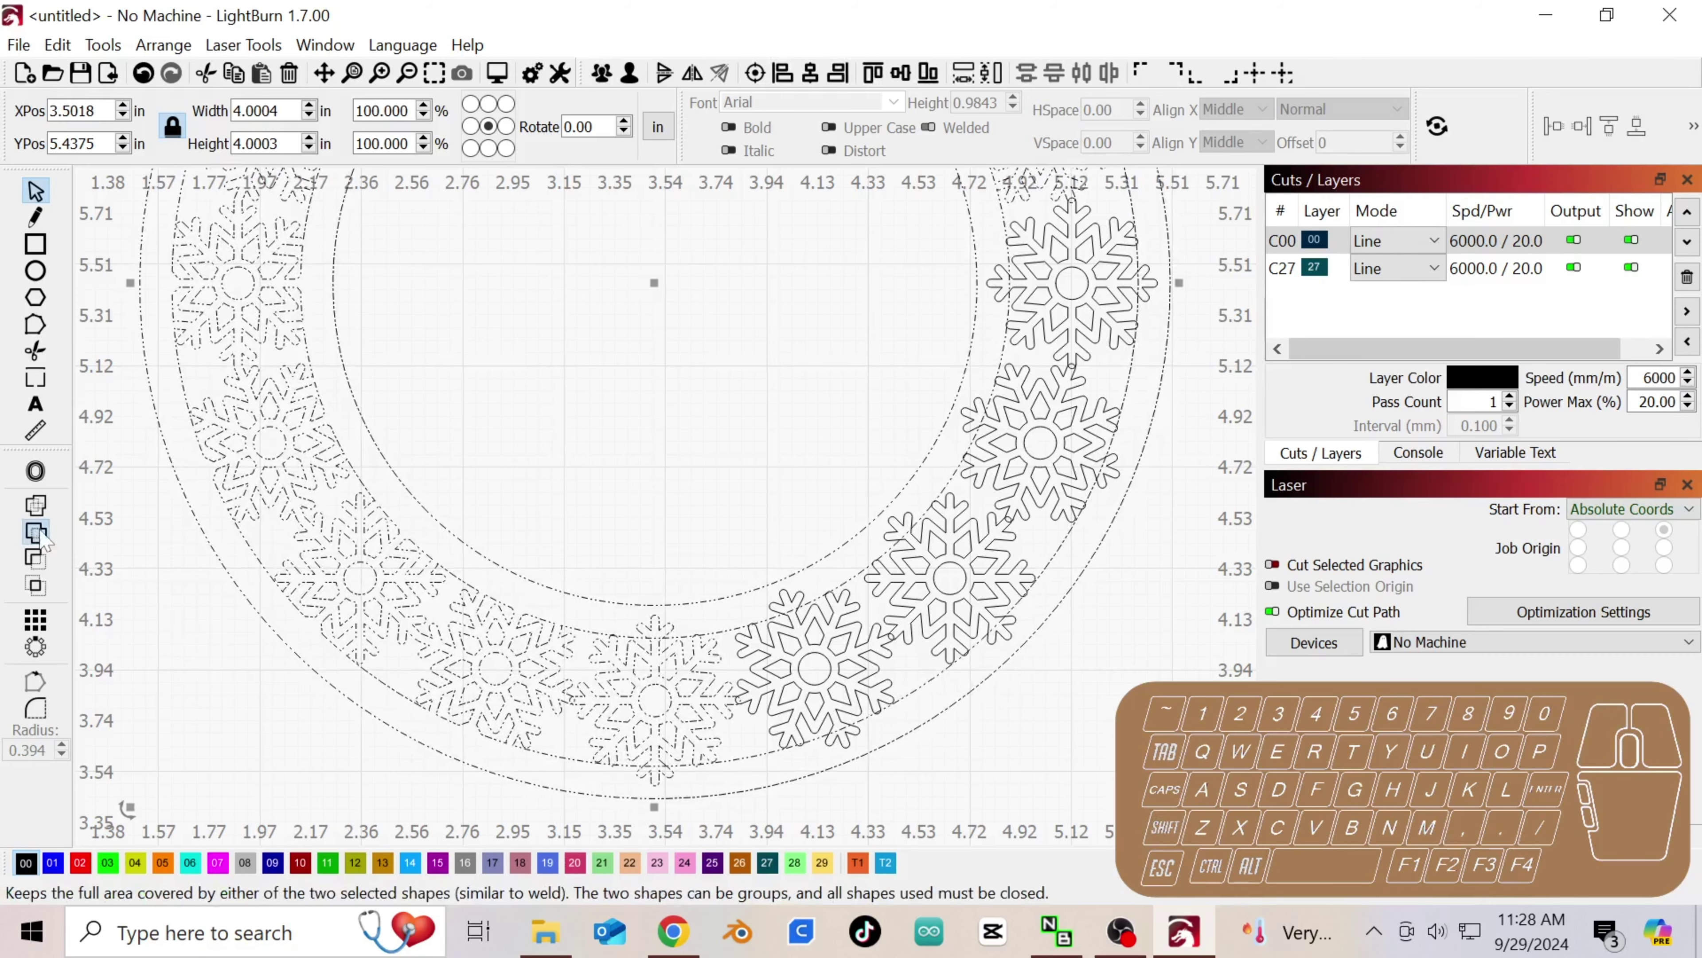
pyautogui.click(36, 531)
# - Boolean Union the four remaining snowflakes, from just past the bottommost one counterclockwise to the rightmost, into the ring one at a time
pyautogui.keyDown('shift'); pyautogui.click(780, 657); pyautogui.keyUp('shift')
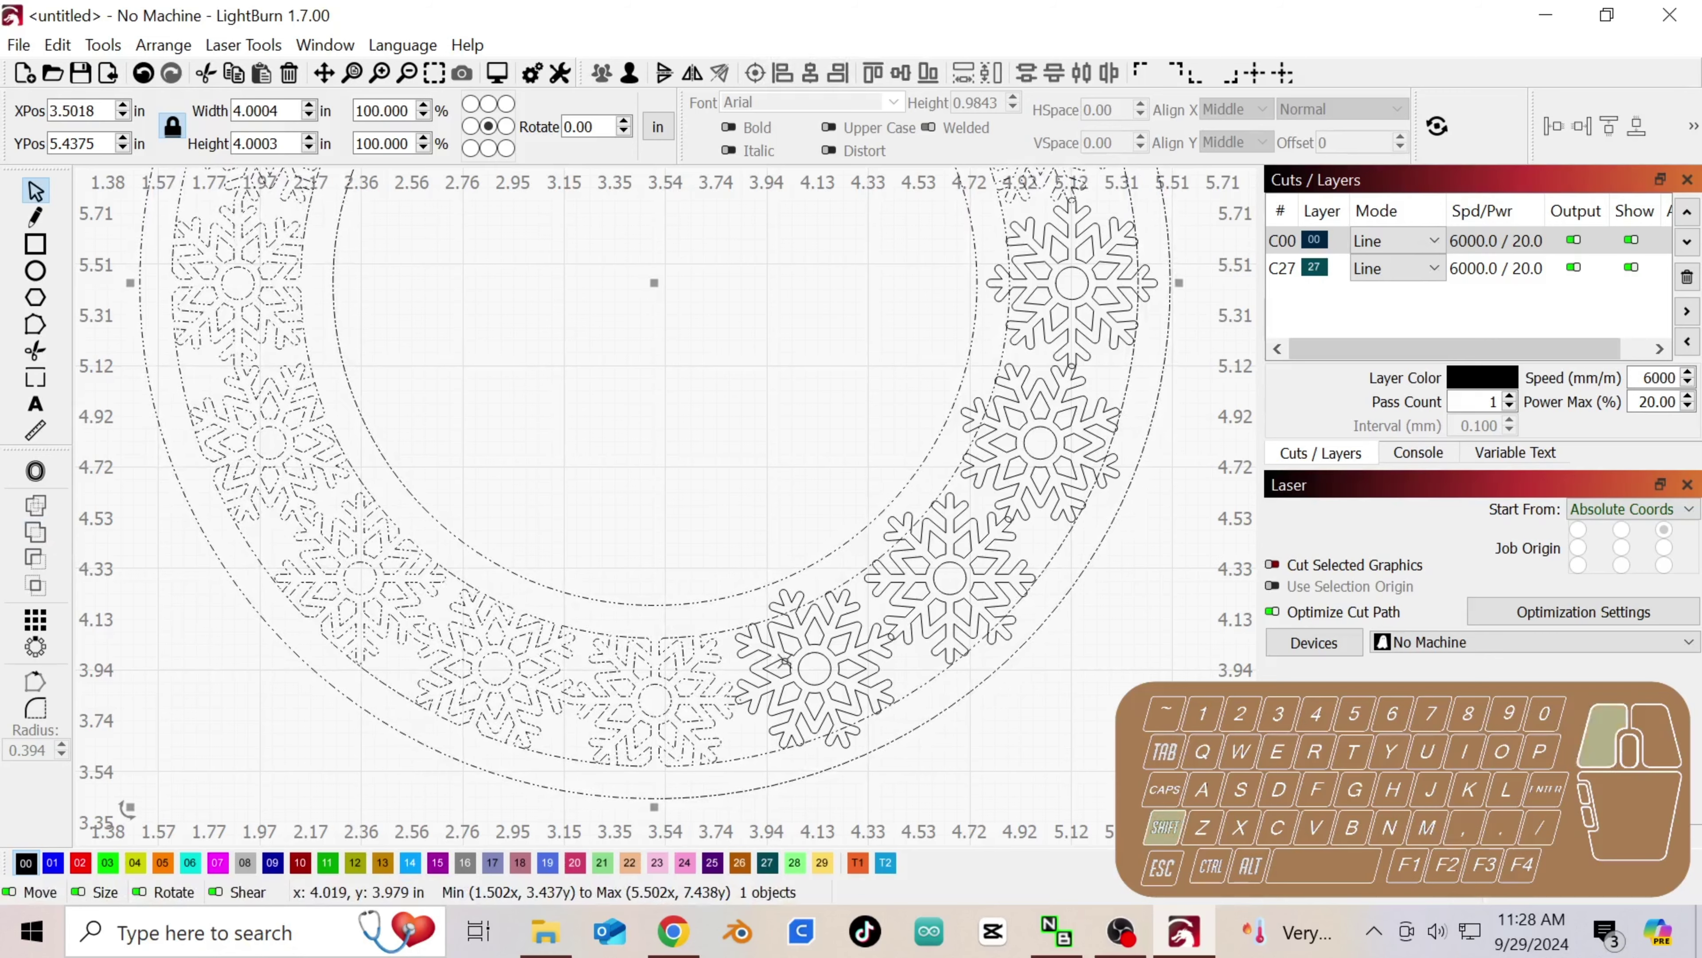
pyautogui.click(37, 537)
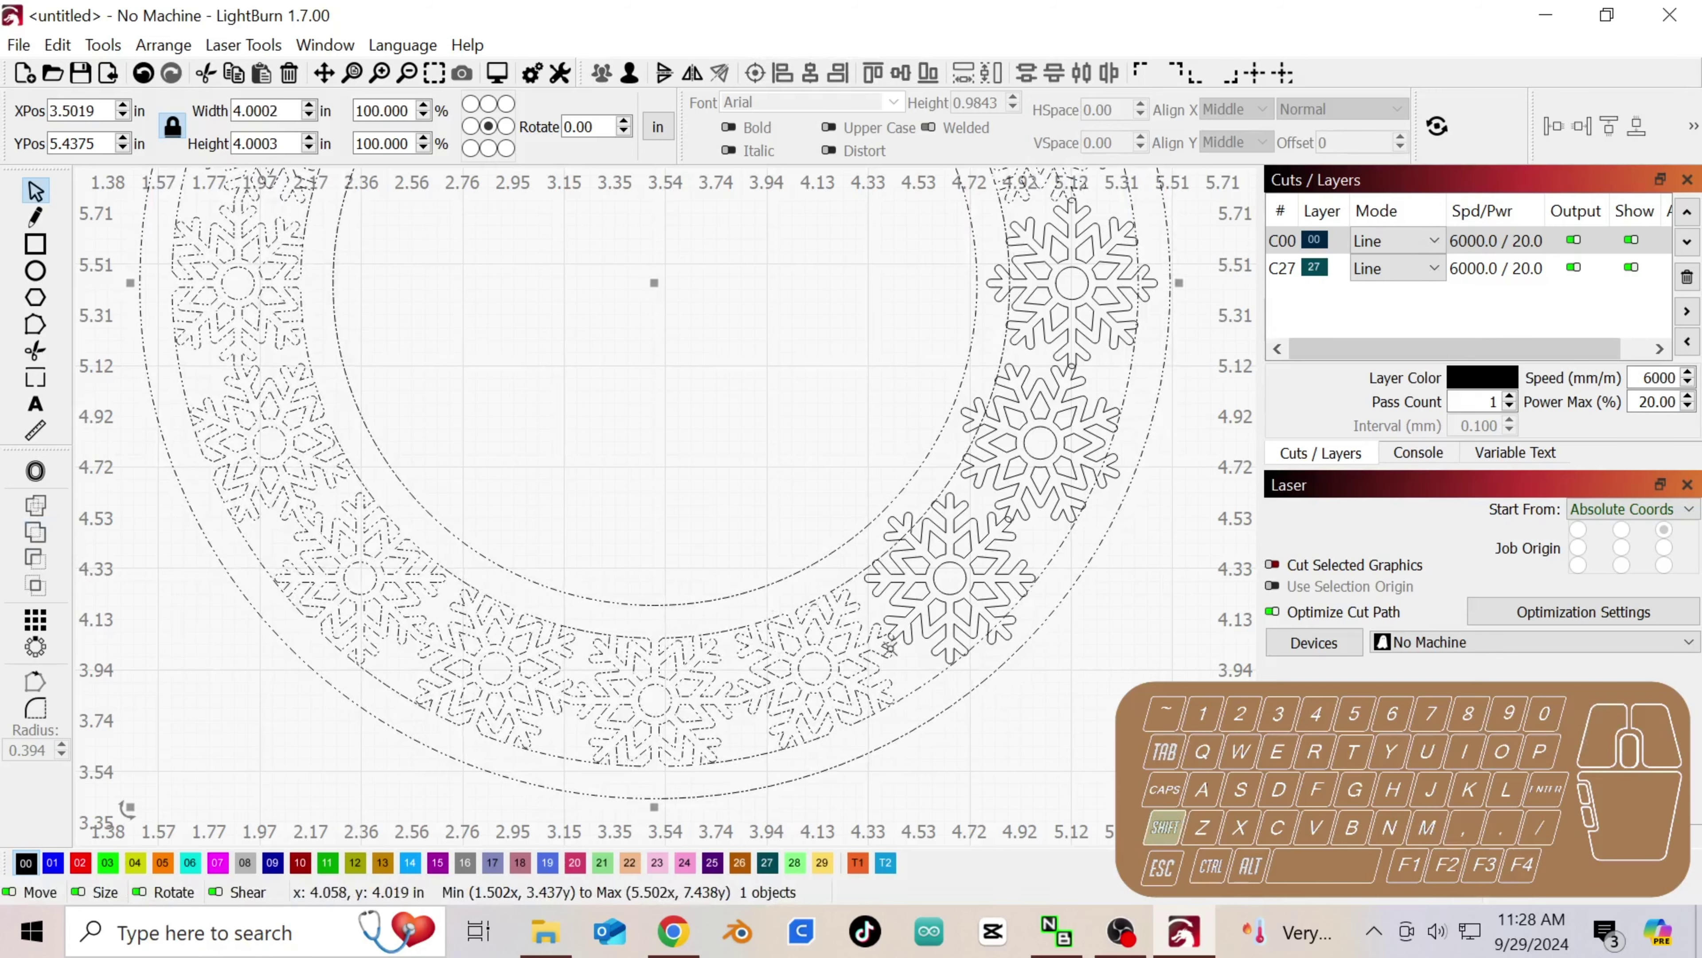
pyautogui.keyDown('shift'); pyautogui.click(900, 607); pyautogui.keyUp('shift')
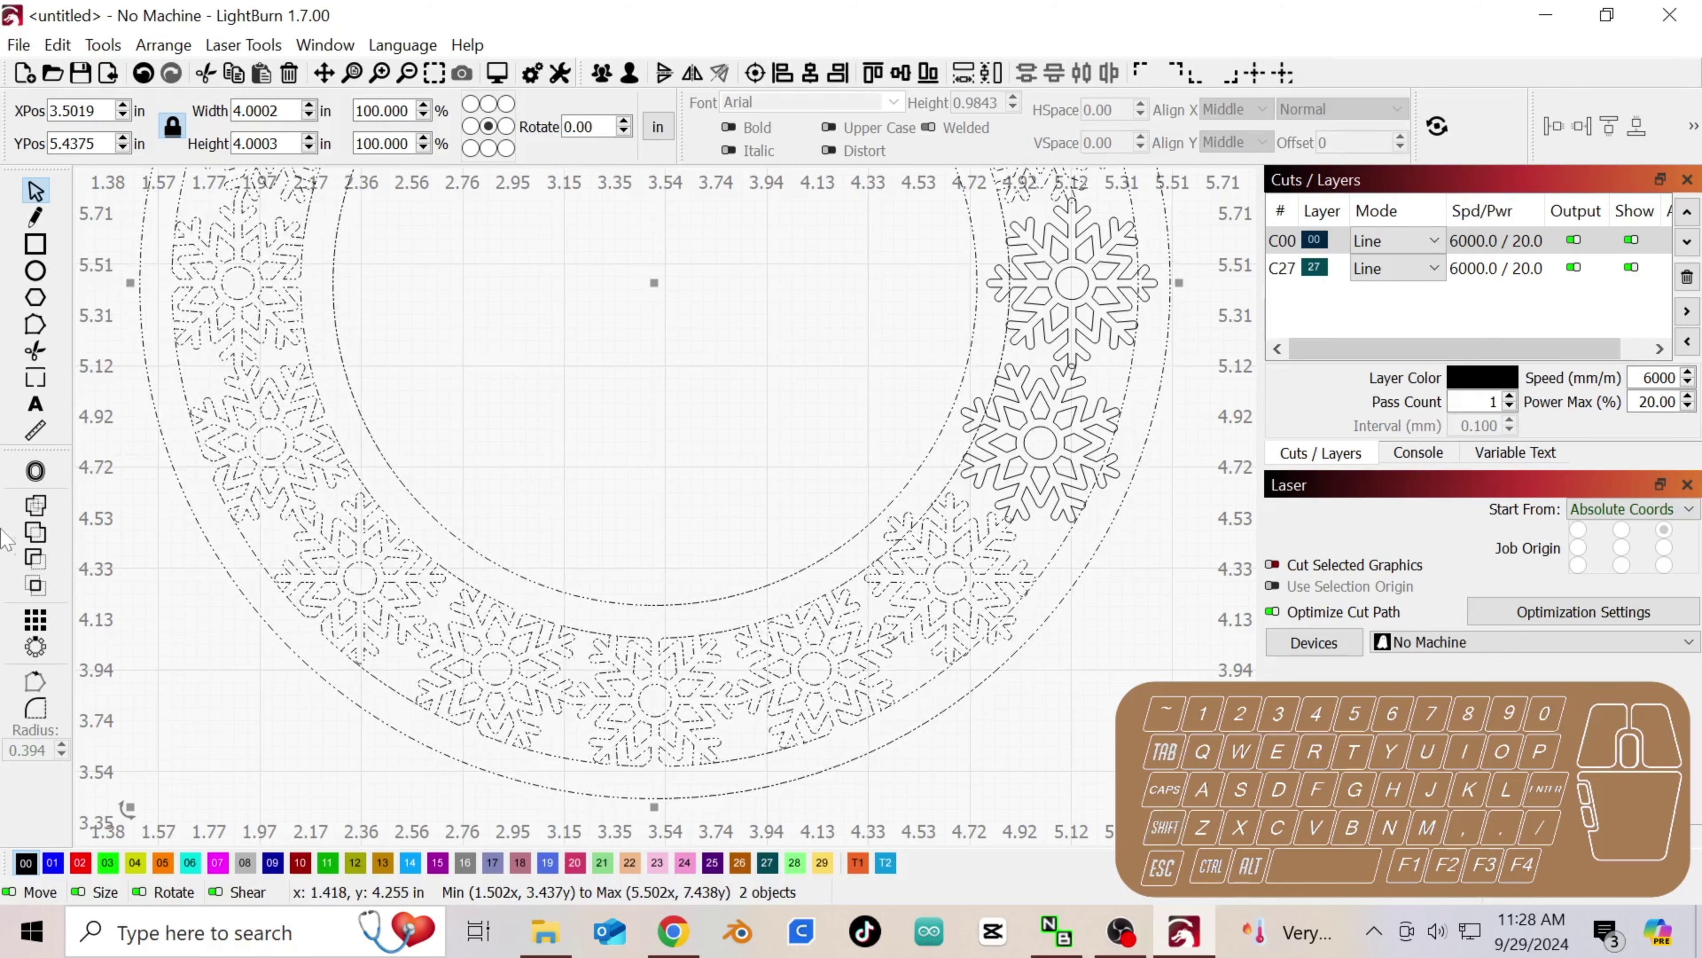
pyautogui.click(35, 531)
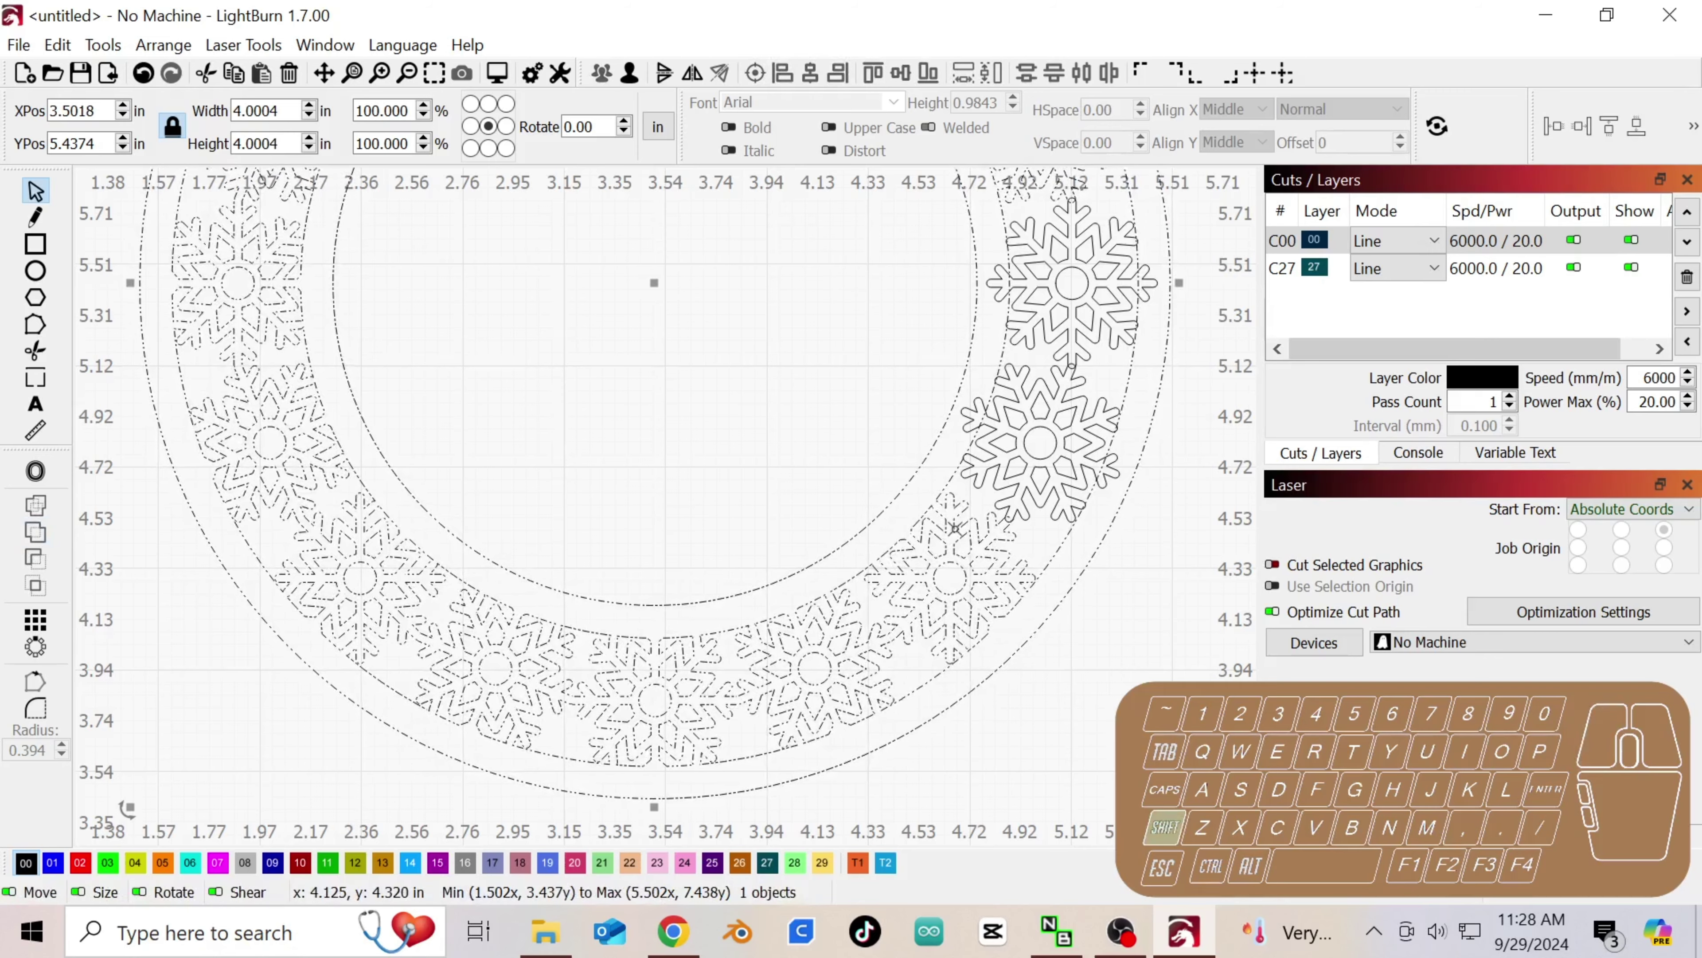
pyautogui.keyDown('shift'); pyautogui.click(1011, 484); pyautogui.keyUp('shift')
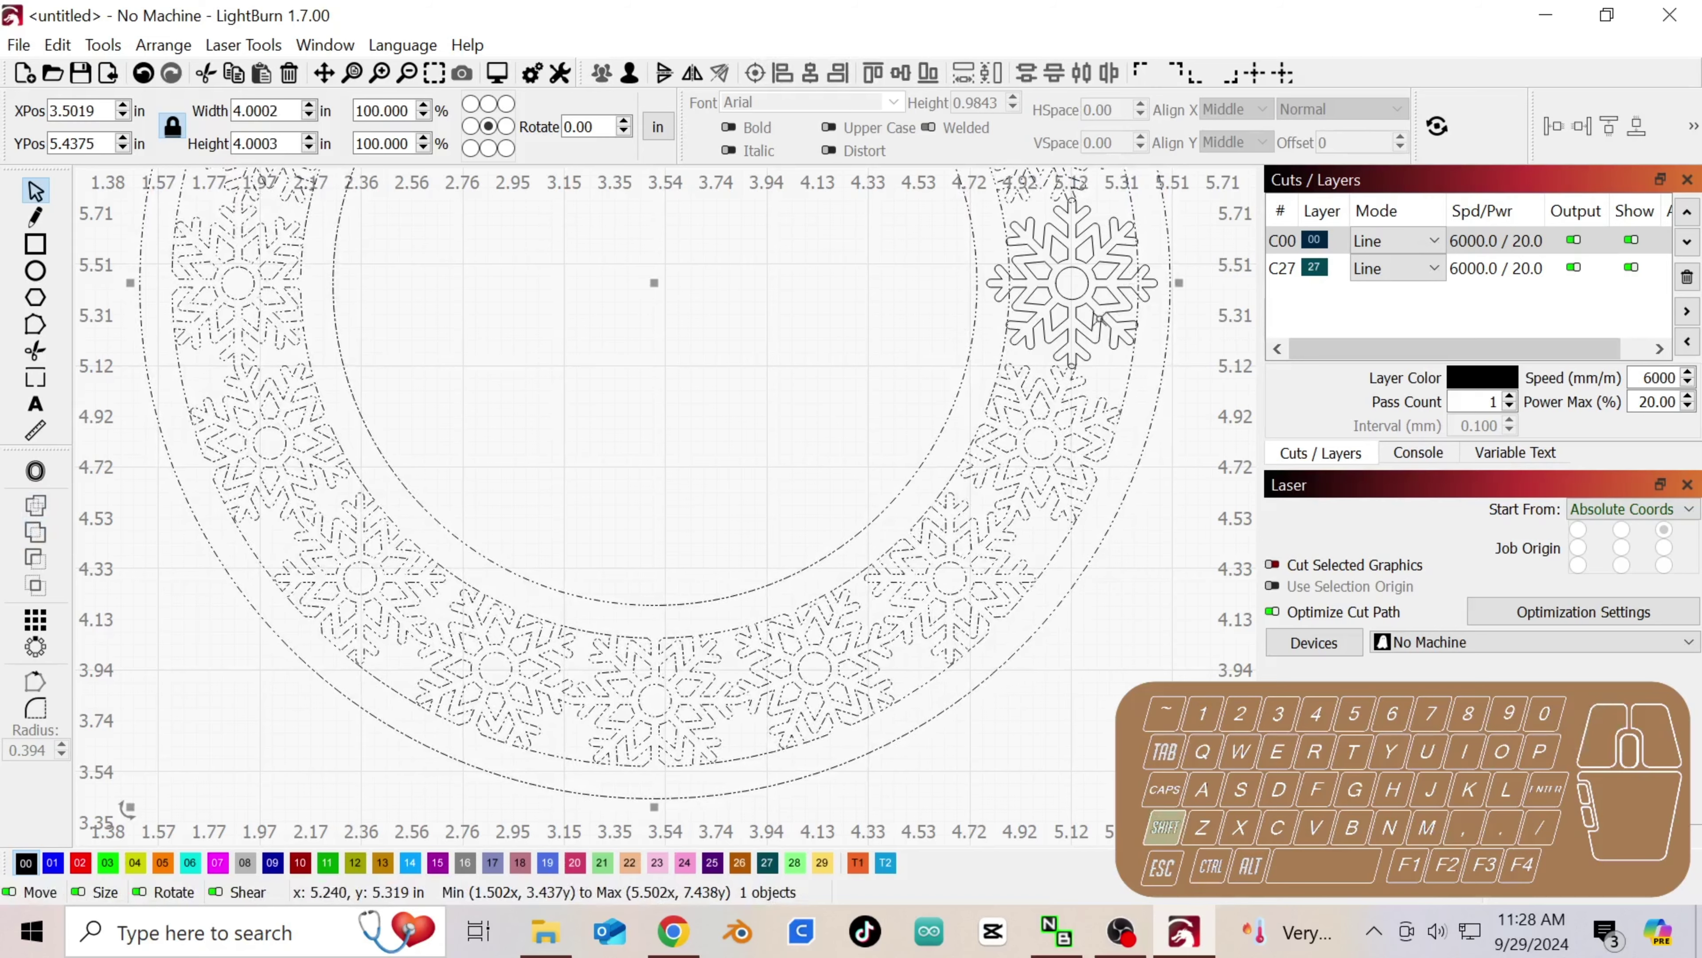
pyautogui.keyDown('shift'); pyautogui.click(1066, 295); pyautogui.keyUp('shift')
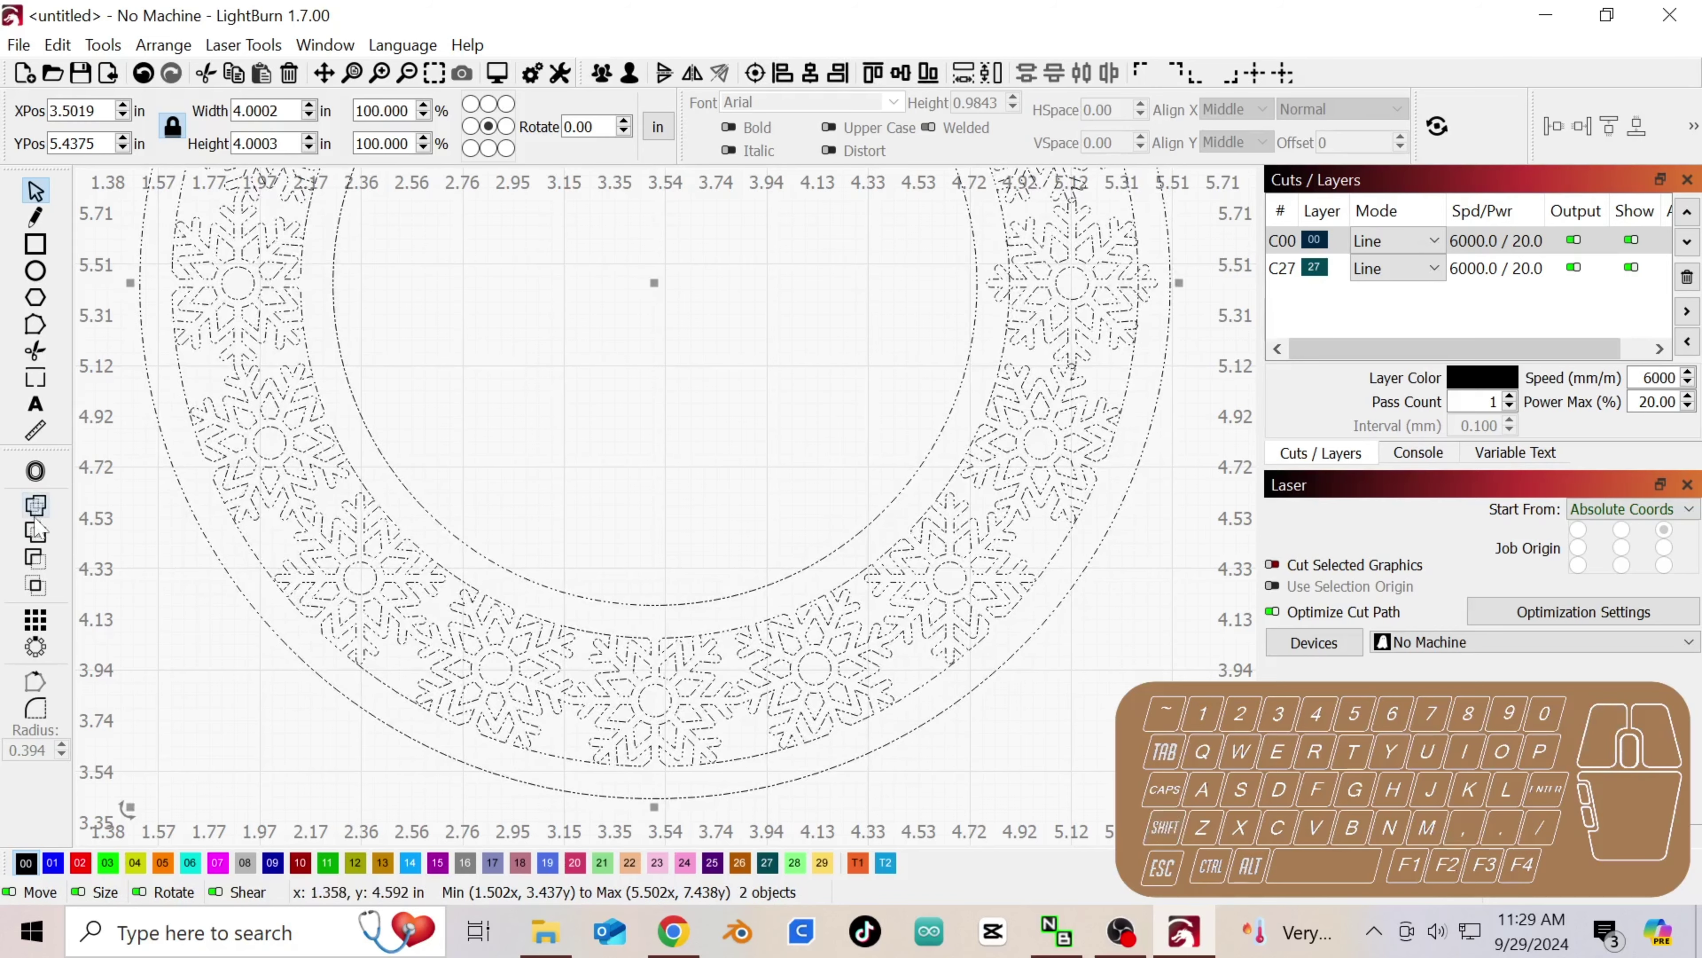
pyautogui.click(35, 532)
# - Move the large pointed snowflake from outside the work area to just above the round-tipped snowflake
pyautogui.scroll(-2, 1029, 286)
pyautogui.scroll(-3, 1029, 286)
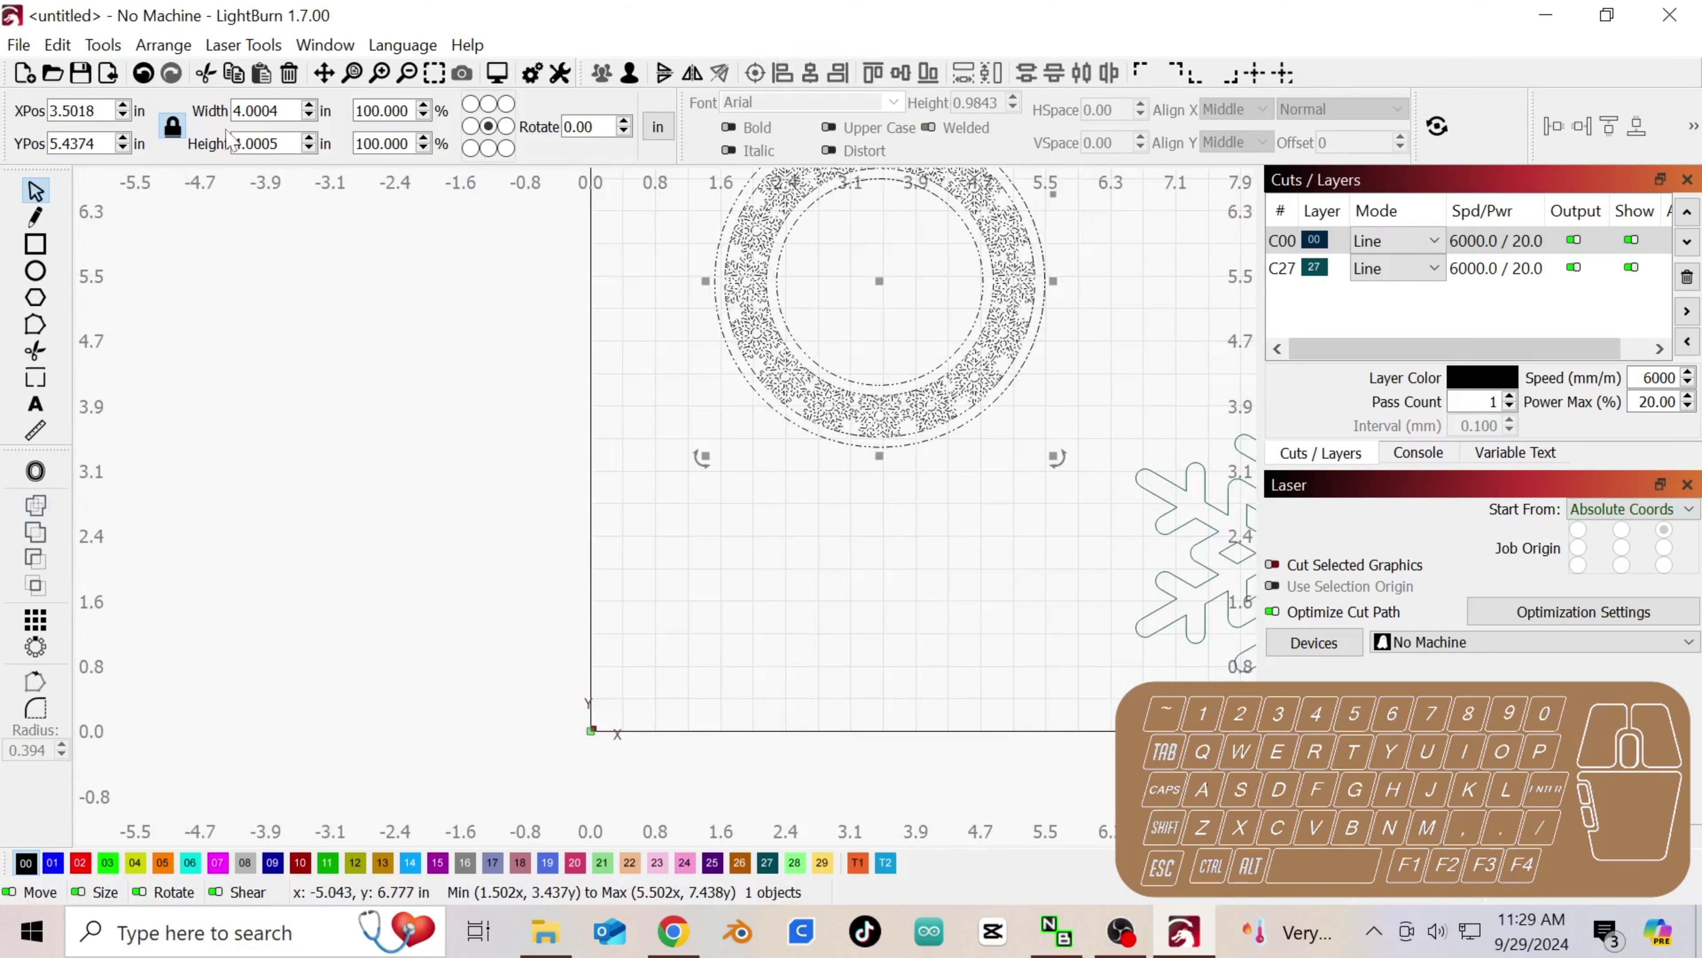
pyautogui.click(324, 73)
pyautogui.moveTo(972, 323); pyautogui.dragTo(788, 424)
pyautogui.moveTo(1101, 476); pyautogui.dragTo(714, 436)
pyautogui.click(35, 192)
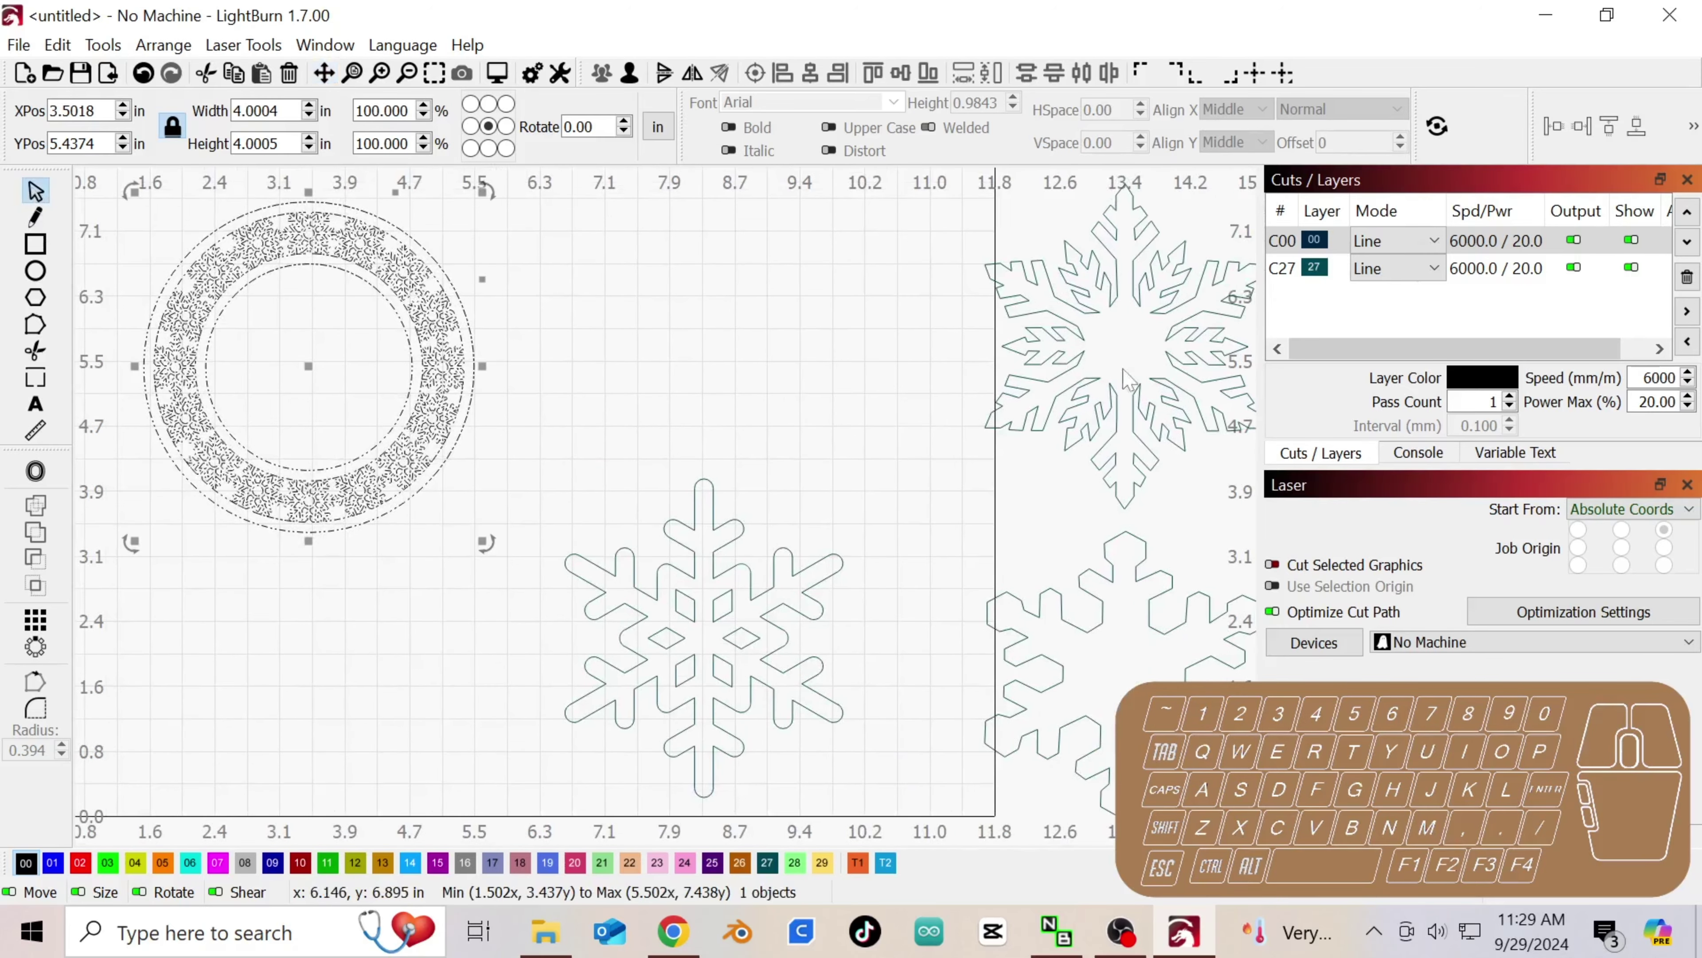
pyautogui.moveTo(1202, 380); pyautogui.dragTo(758, 379)
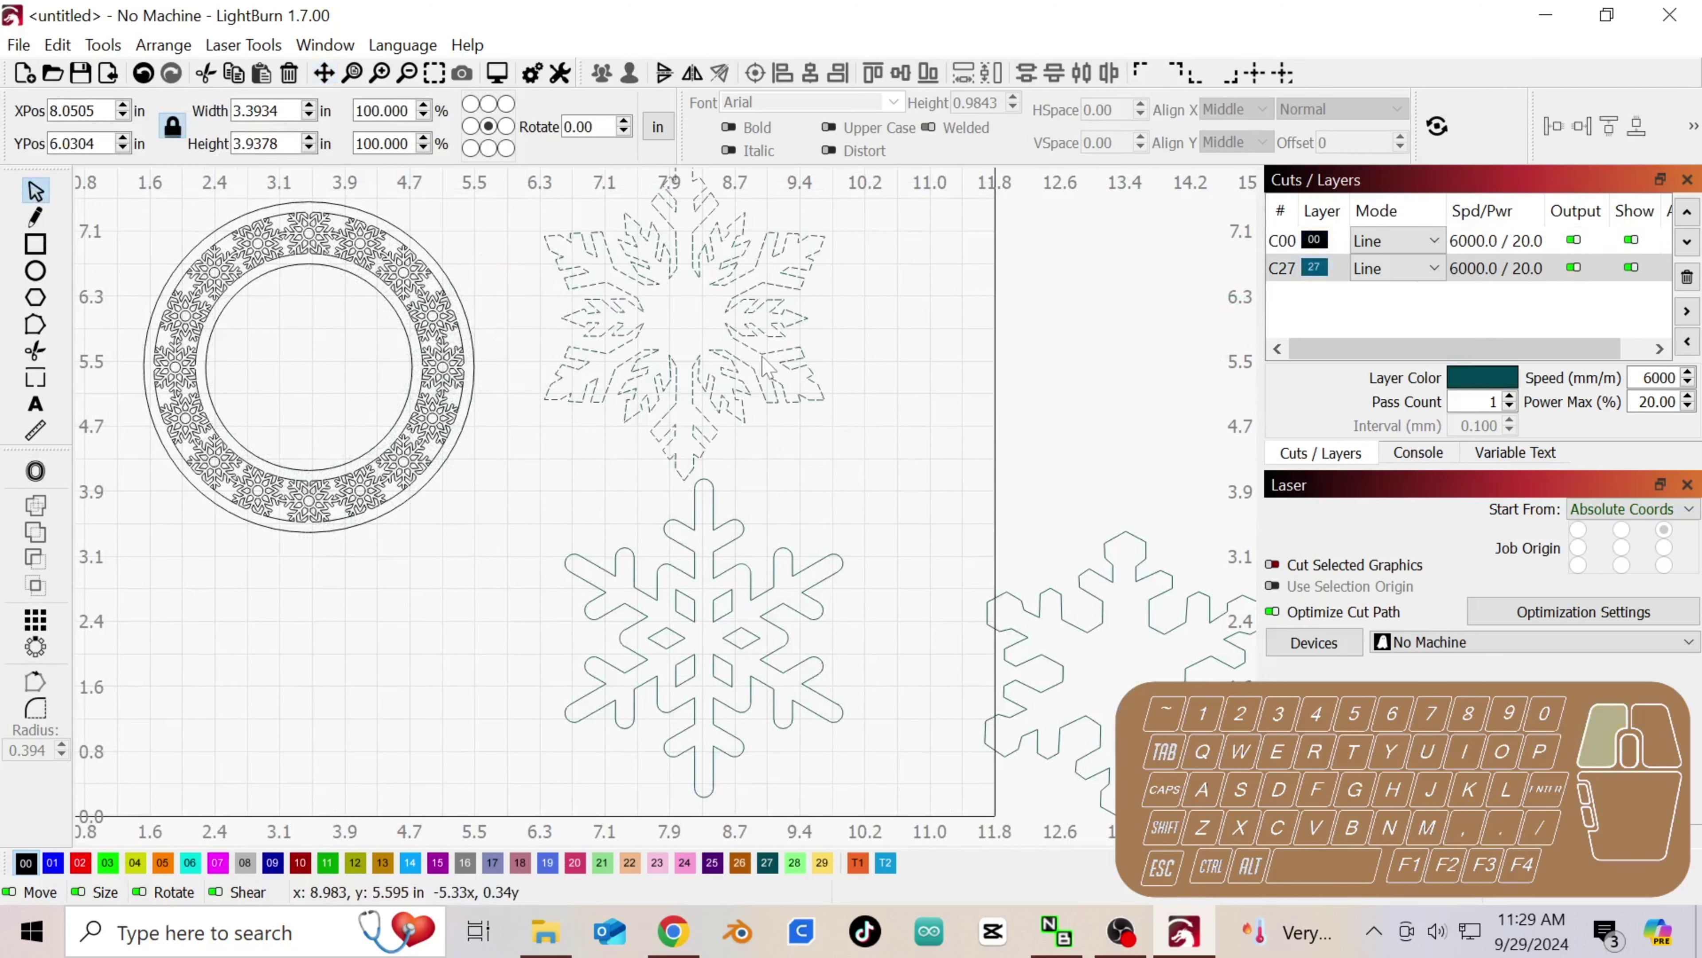
pyautogui.moveTo(814, 543); pyautogui.dragTo(1024, 583)
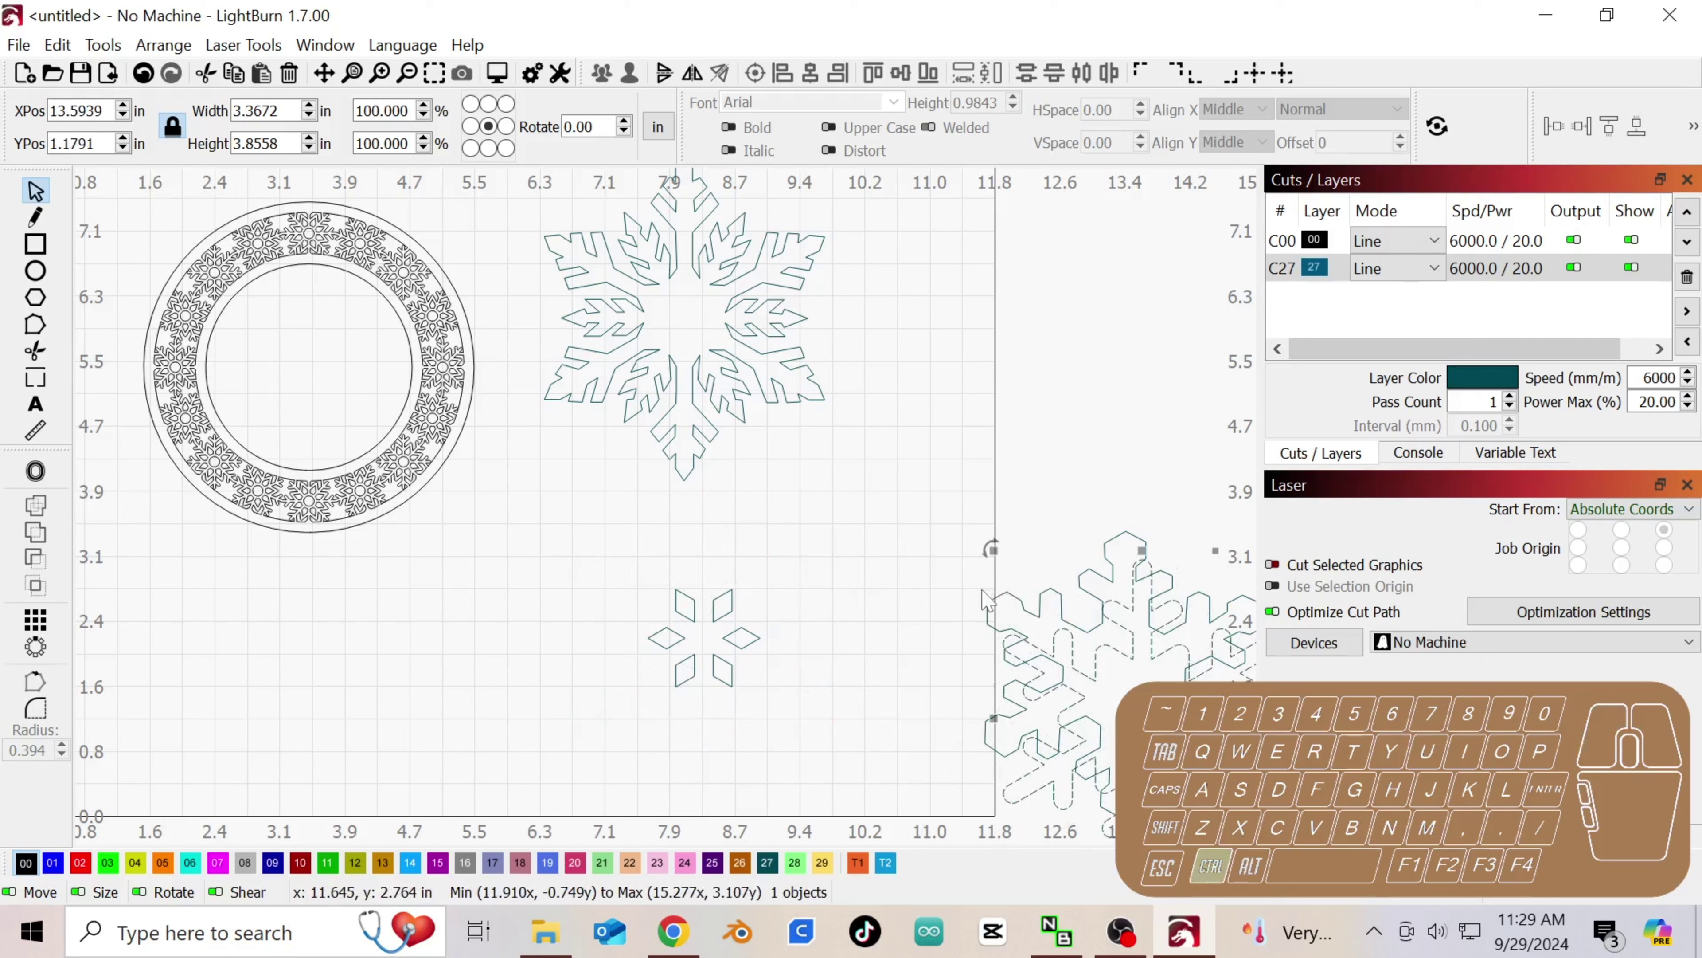
pyautogui.hotkey('ctrl', 'z')
pyautogui.click(583, 507)
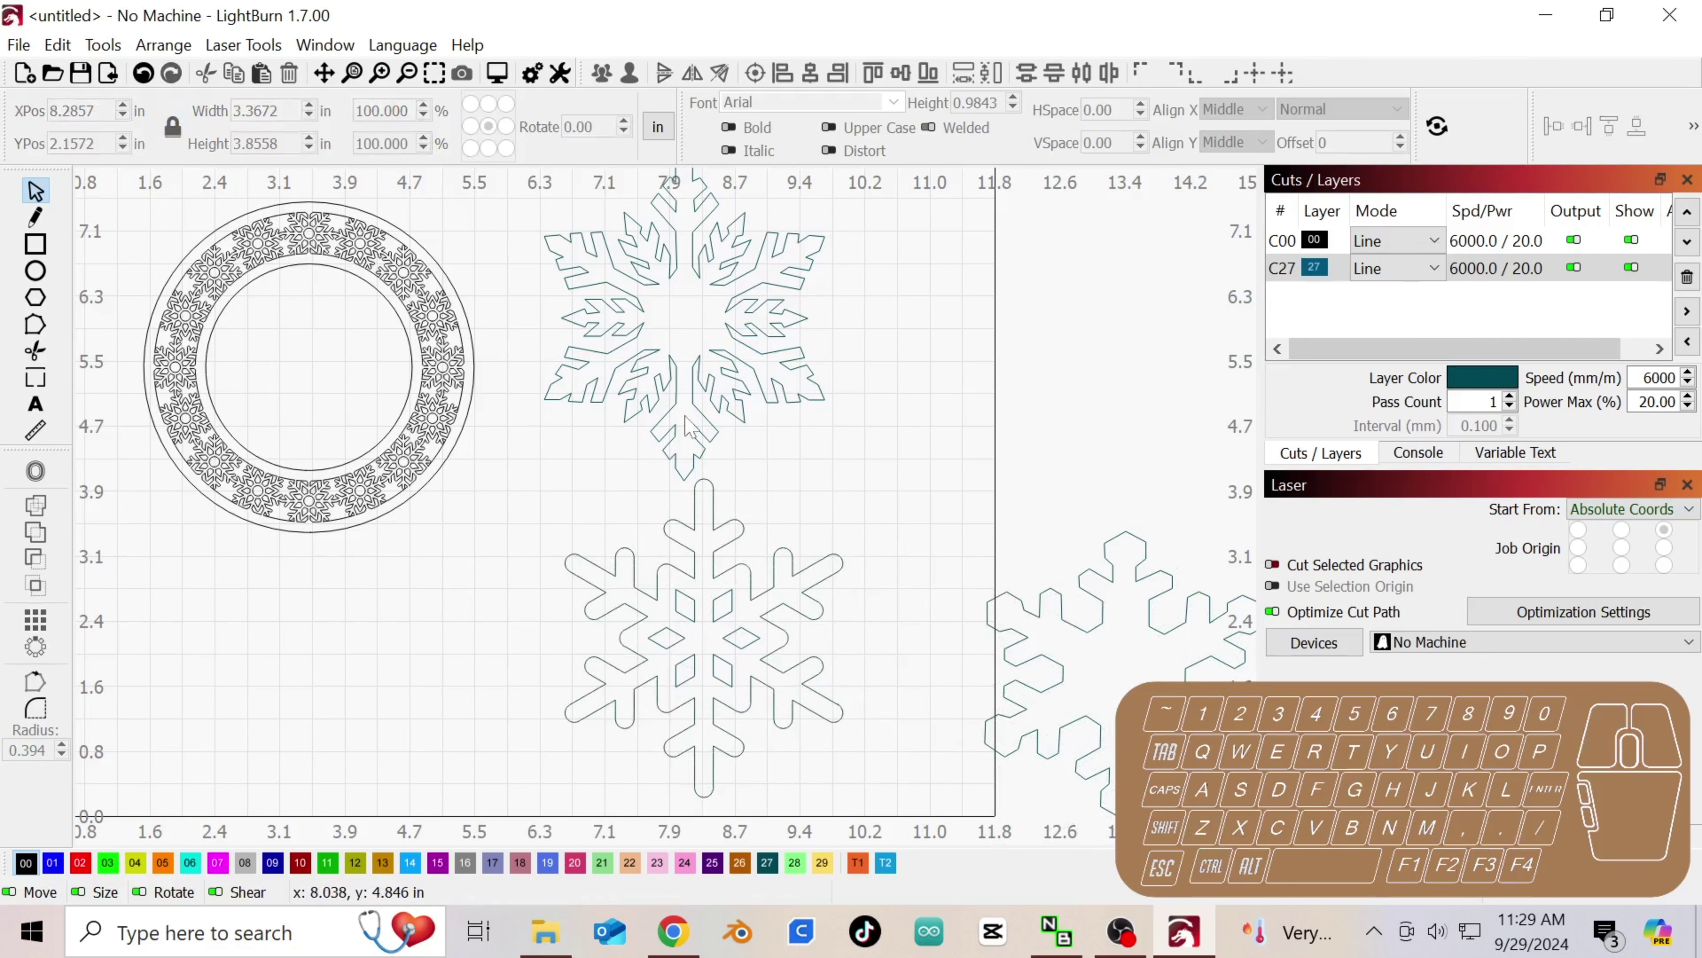
# - Move the pointed snowflake clear of the round-tipped one, then group all parts of the round-tipped snowflake and shift it slightly down
pyautogui.moveTo(691, 403); pyautogui.dragTo(805, 336)
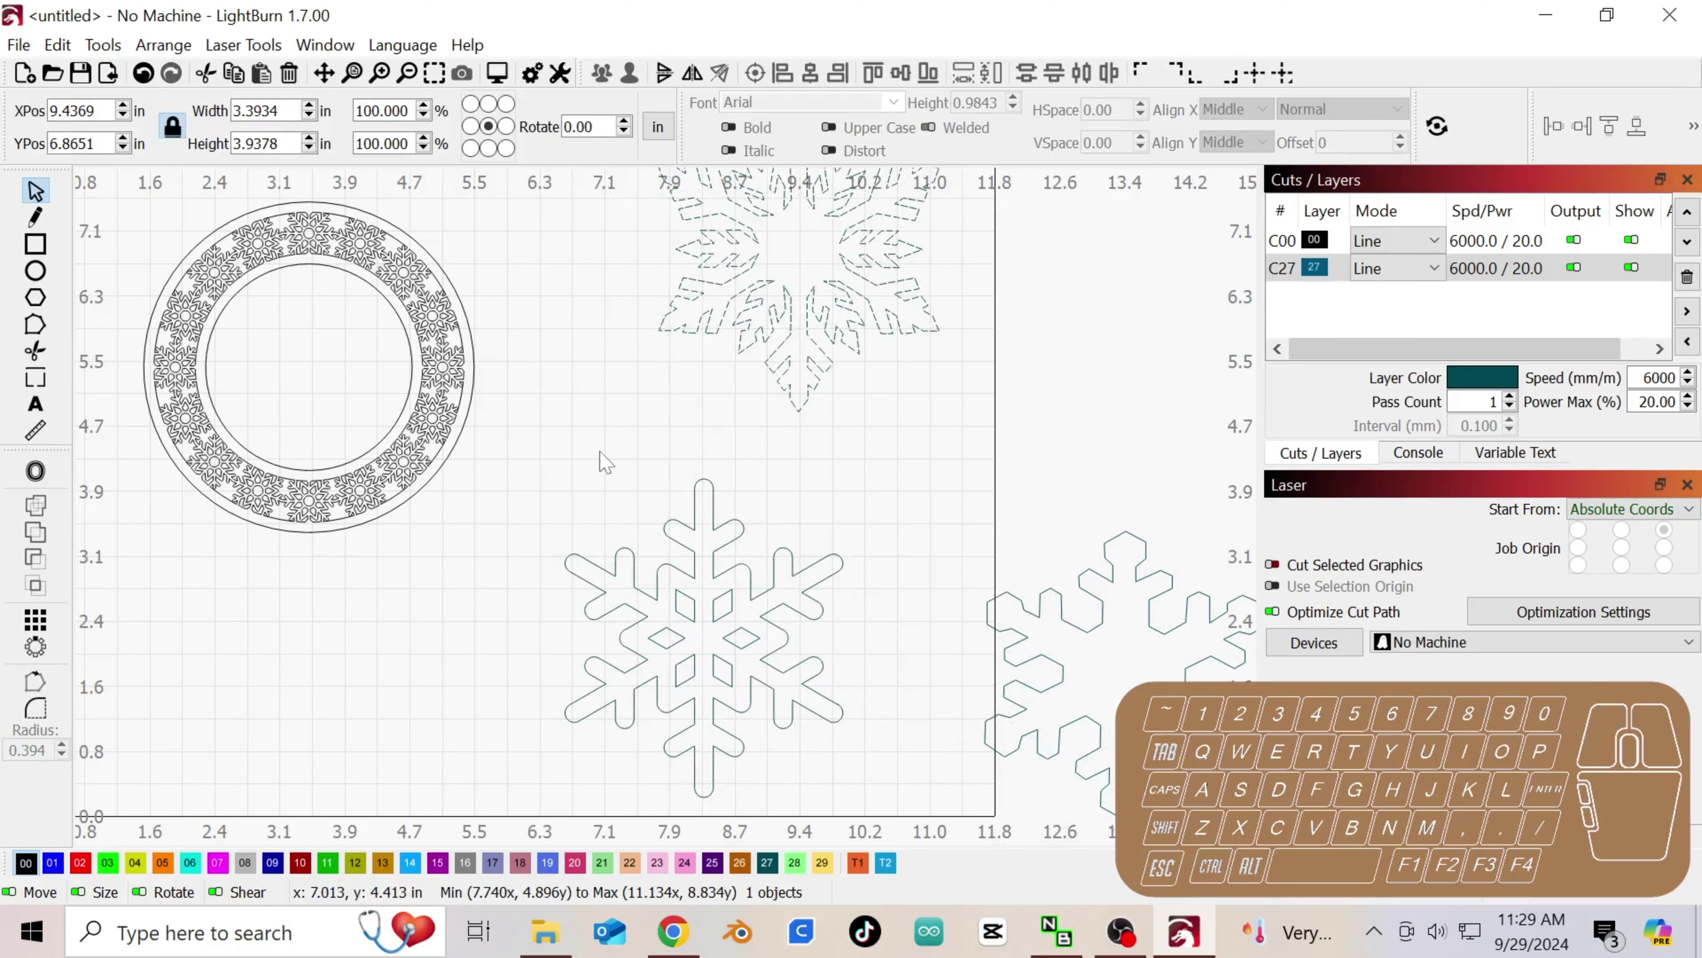
pyautogui.click(546, 469)
pyautogui.moveTo(529, 464); pyautogui.dragTo(895, 808)
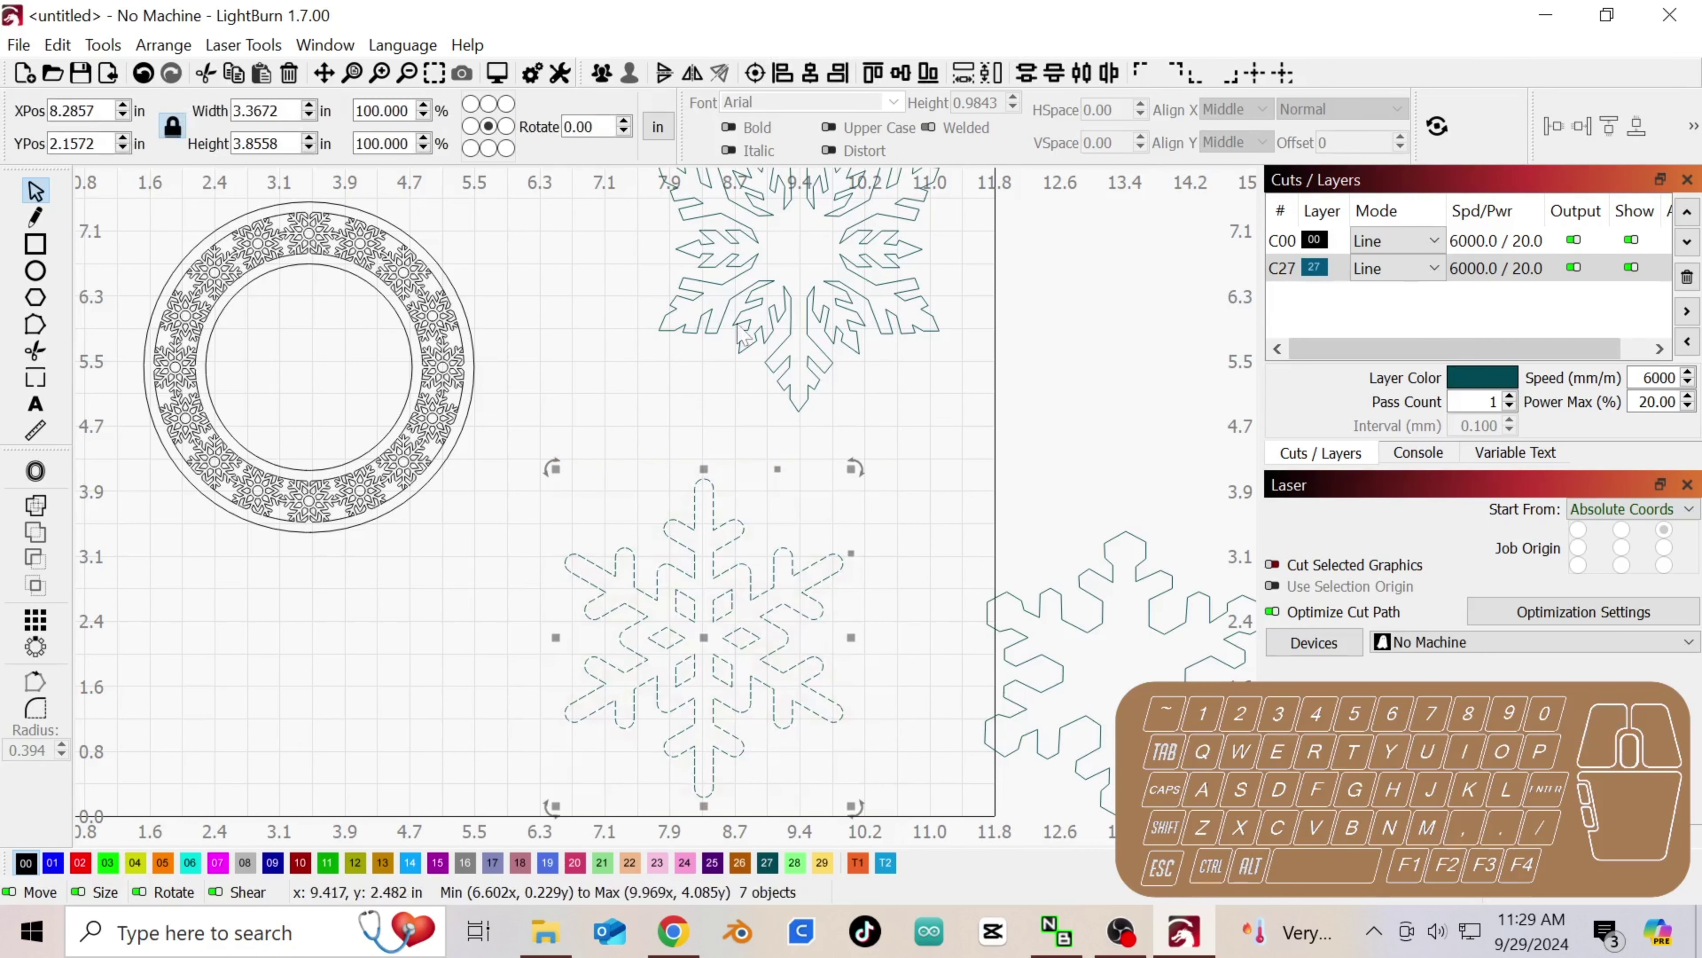
pyautogui.click(601, 73)
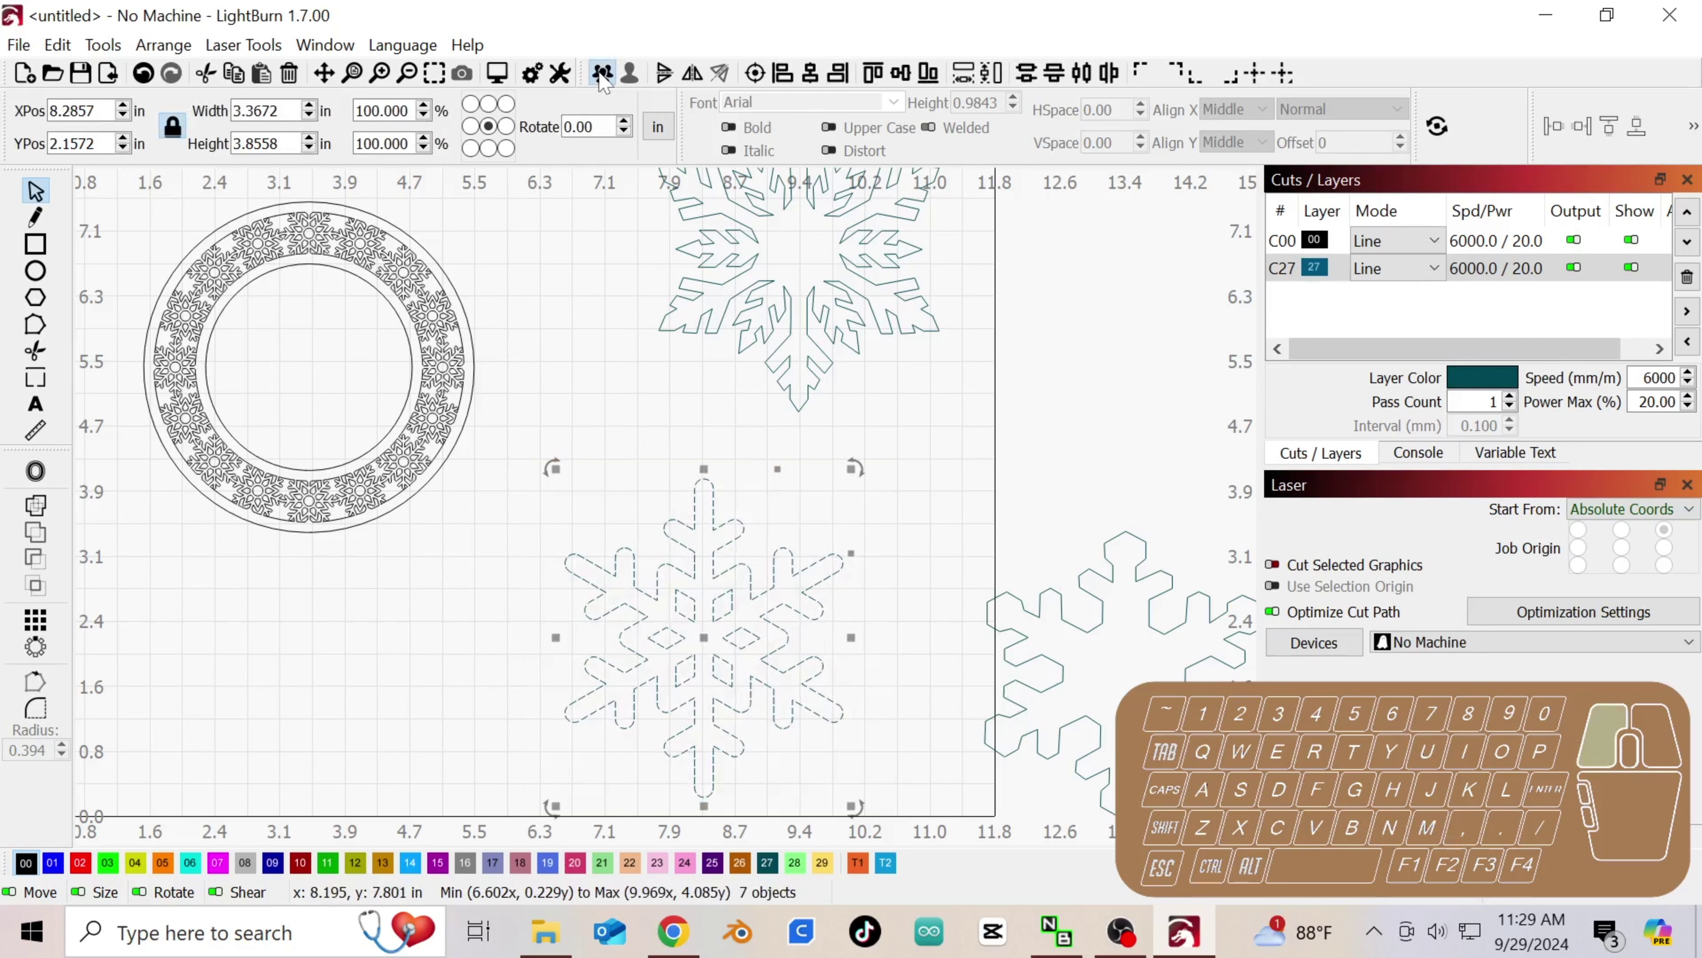
pyautogui.click(750, 581)
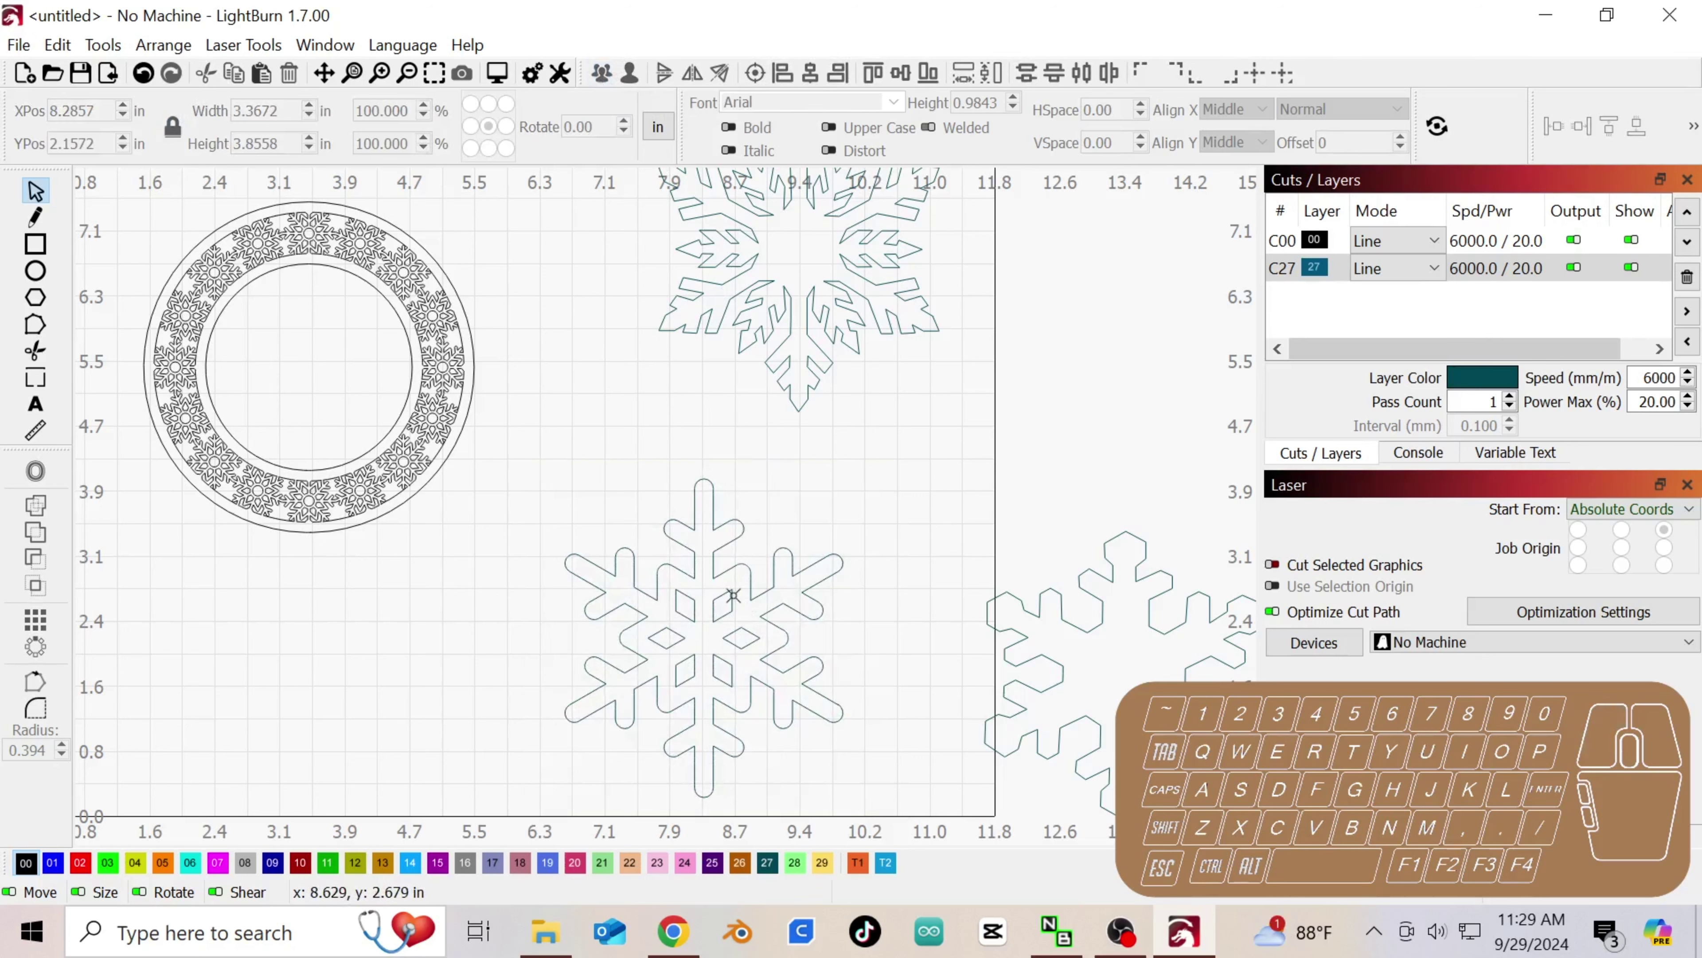
pyautogui.moveTo(734, 595); pyautogui.dragTo(719, 626)
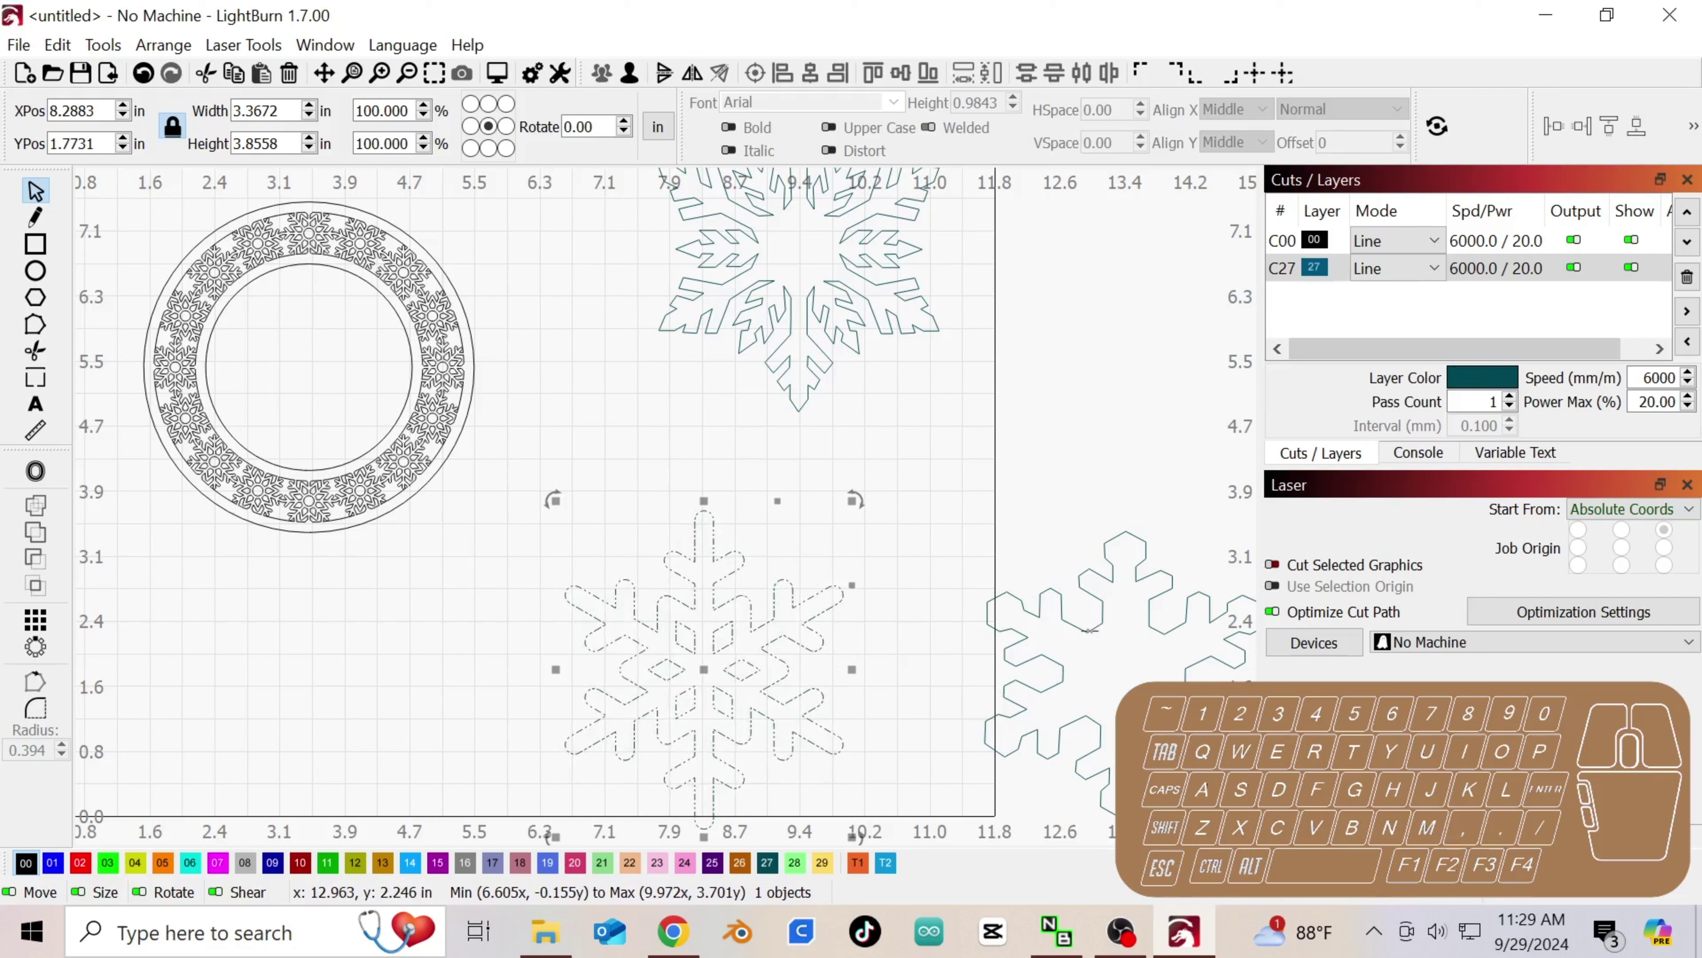
# - Delete the grouped round-tipped snowflake and the hexagon-tipped snowflake at the edge of the work area
pyautogui.press('Delete')
pyautogui.click(1002, 631)
pyautogui.press('Delete')
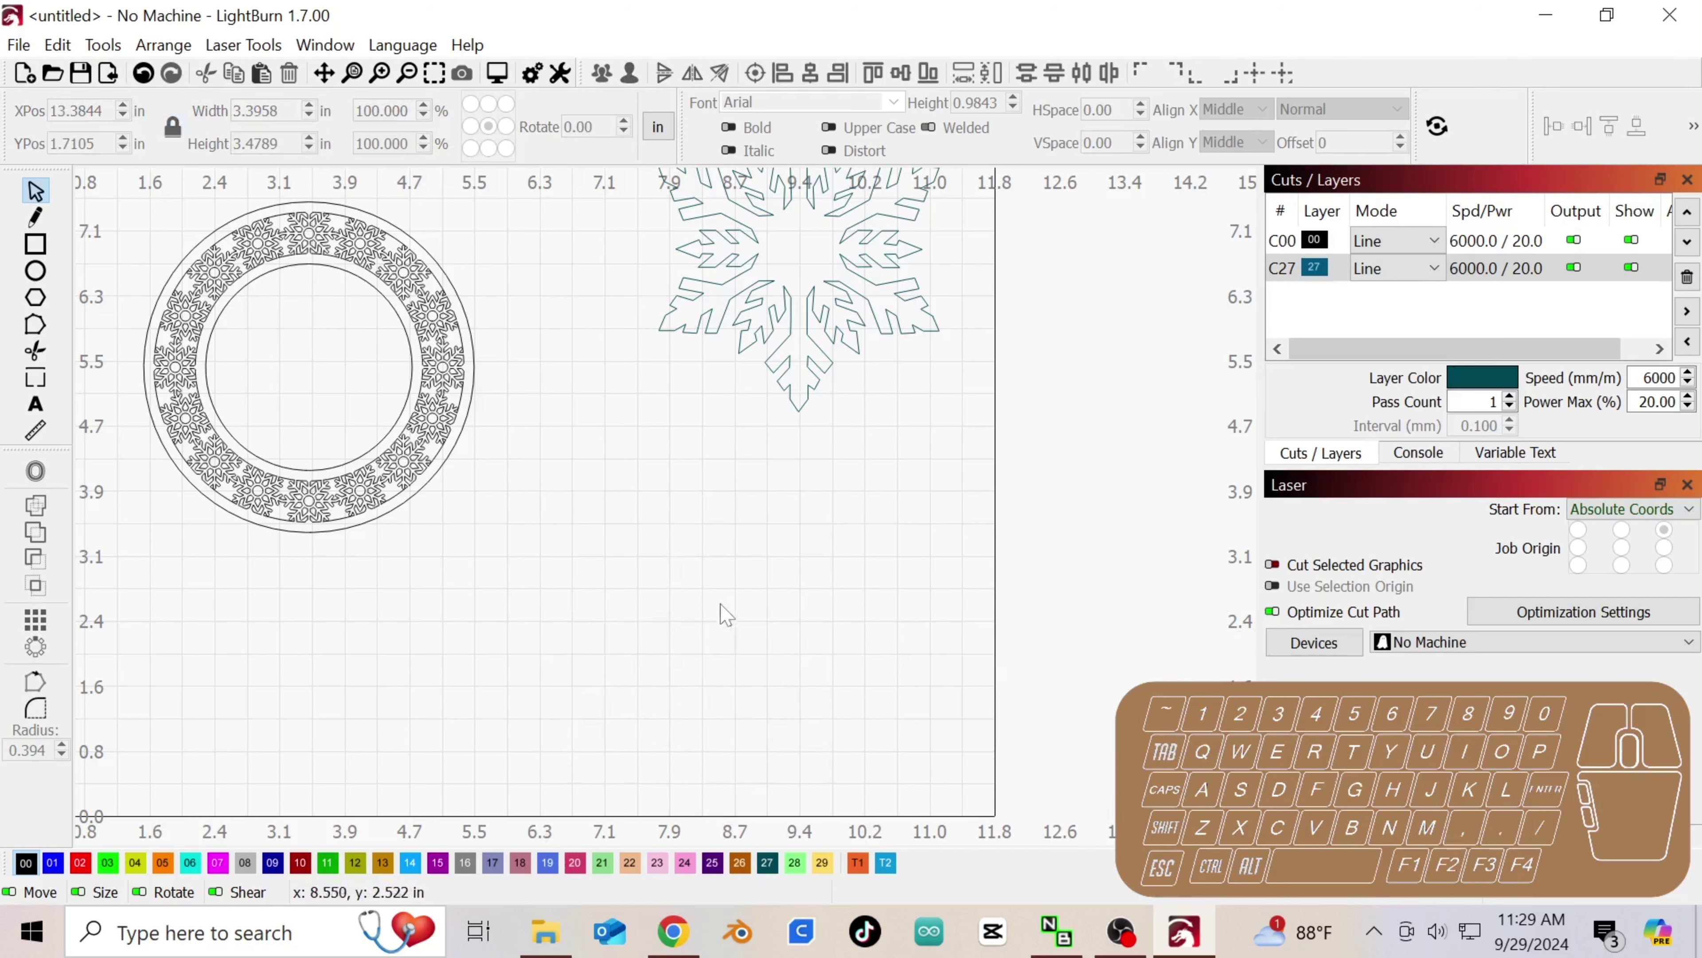
pyautogui.click(760, 331)
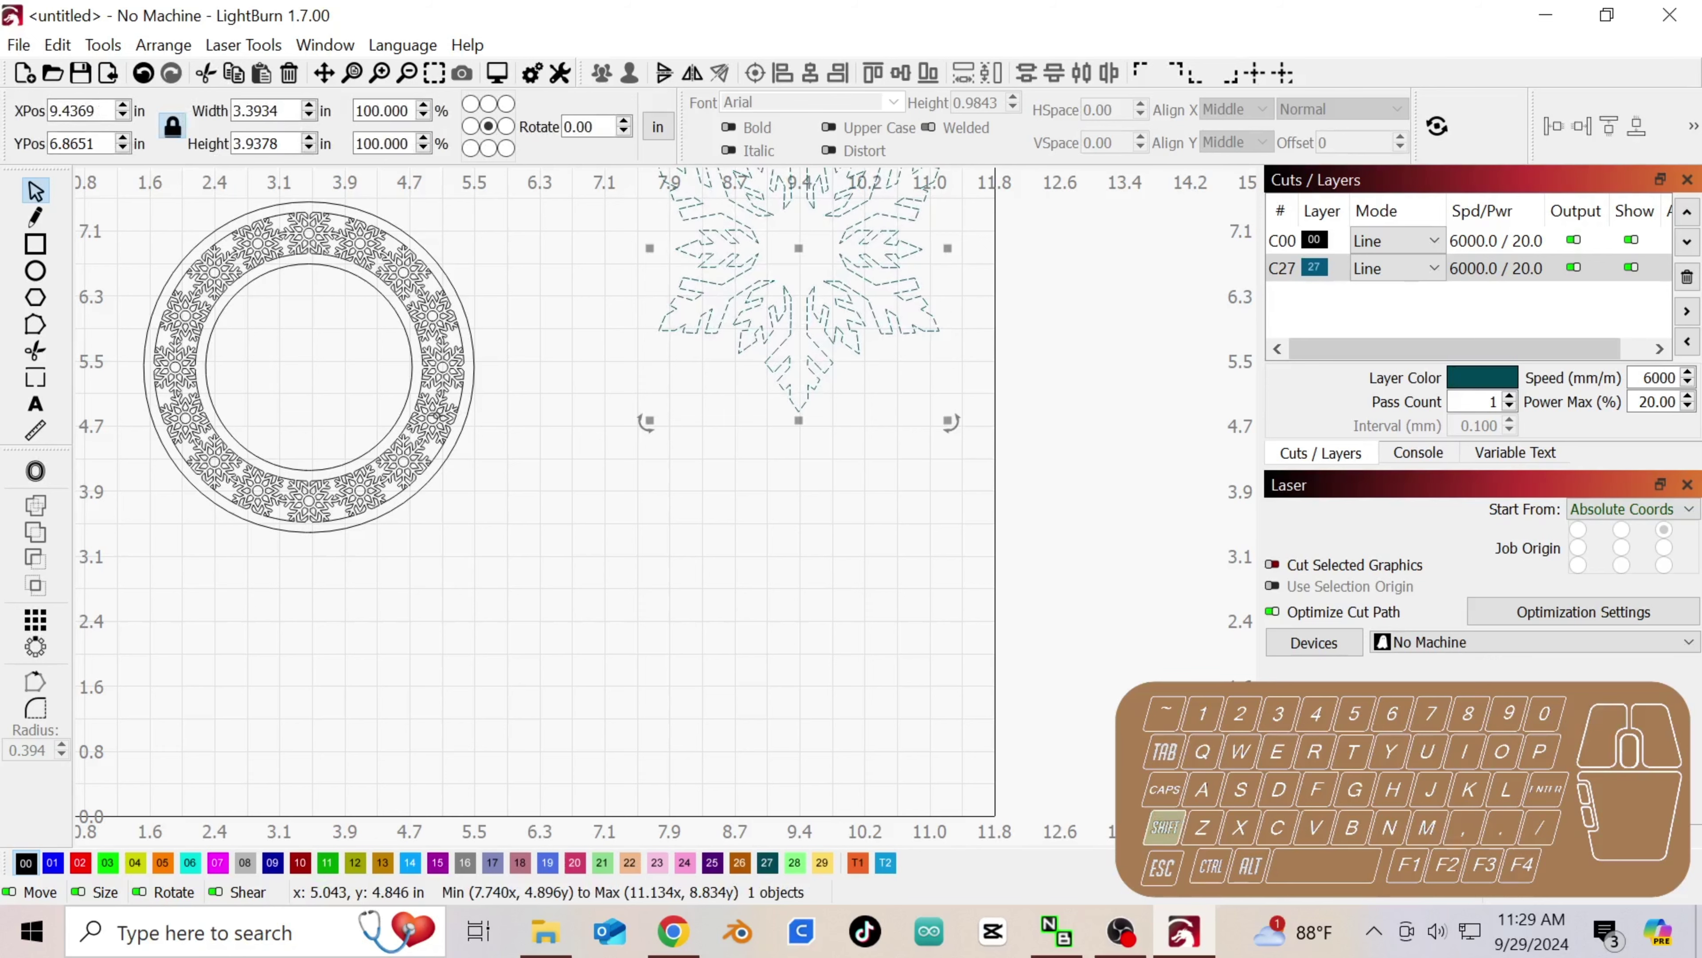
pyautogui.keyDown('shift'); pyautogui.click(437, 414); pyautogui.keyUp('shift')
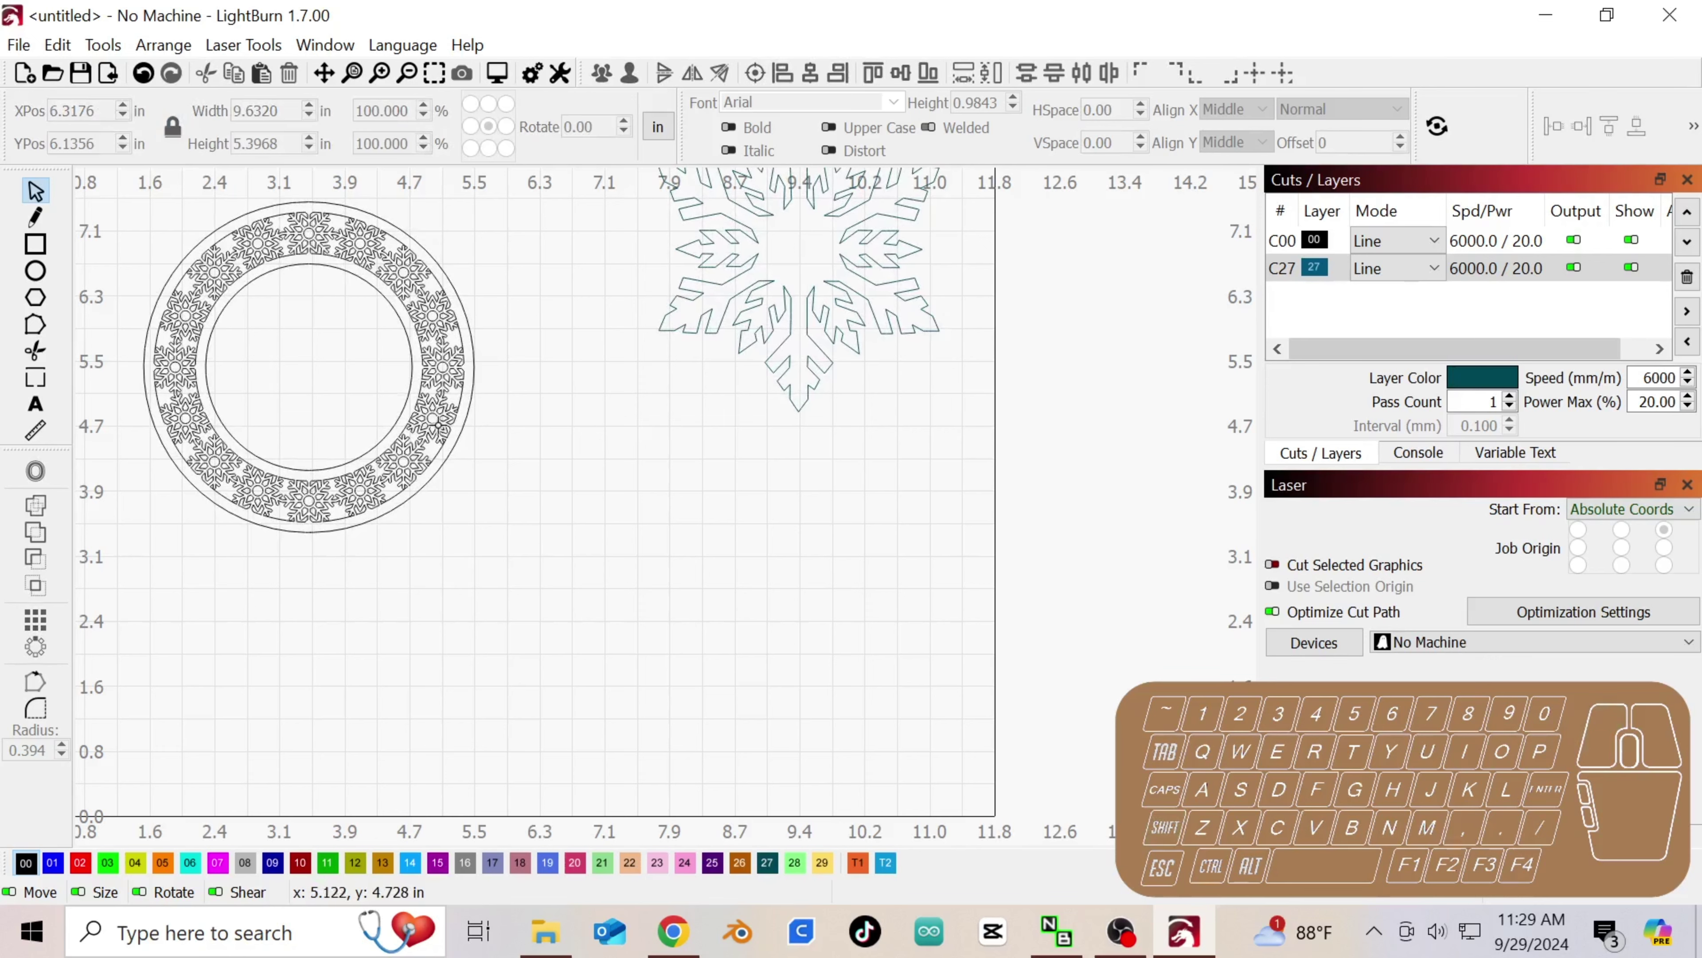
pyautogui.click(436, 424)
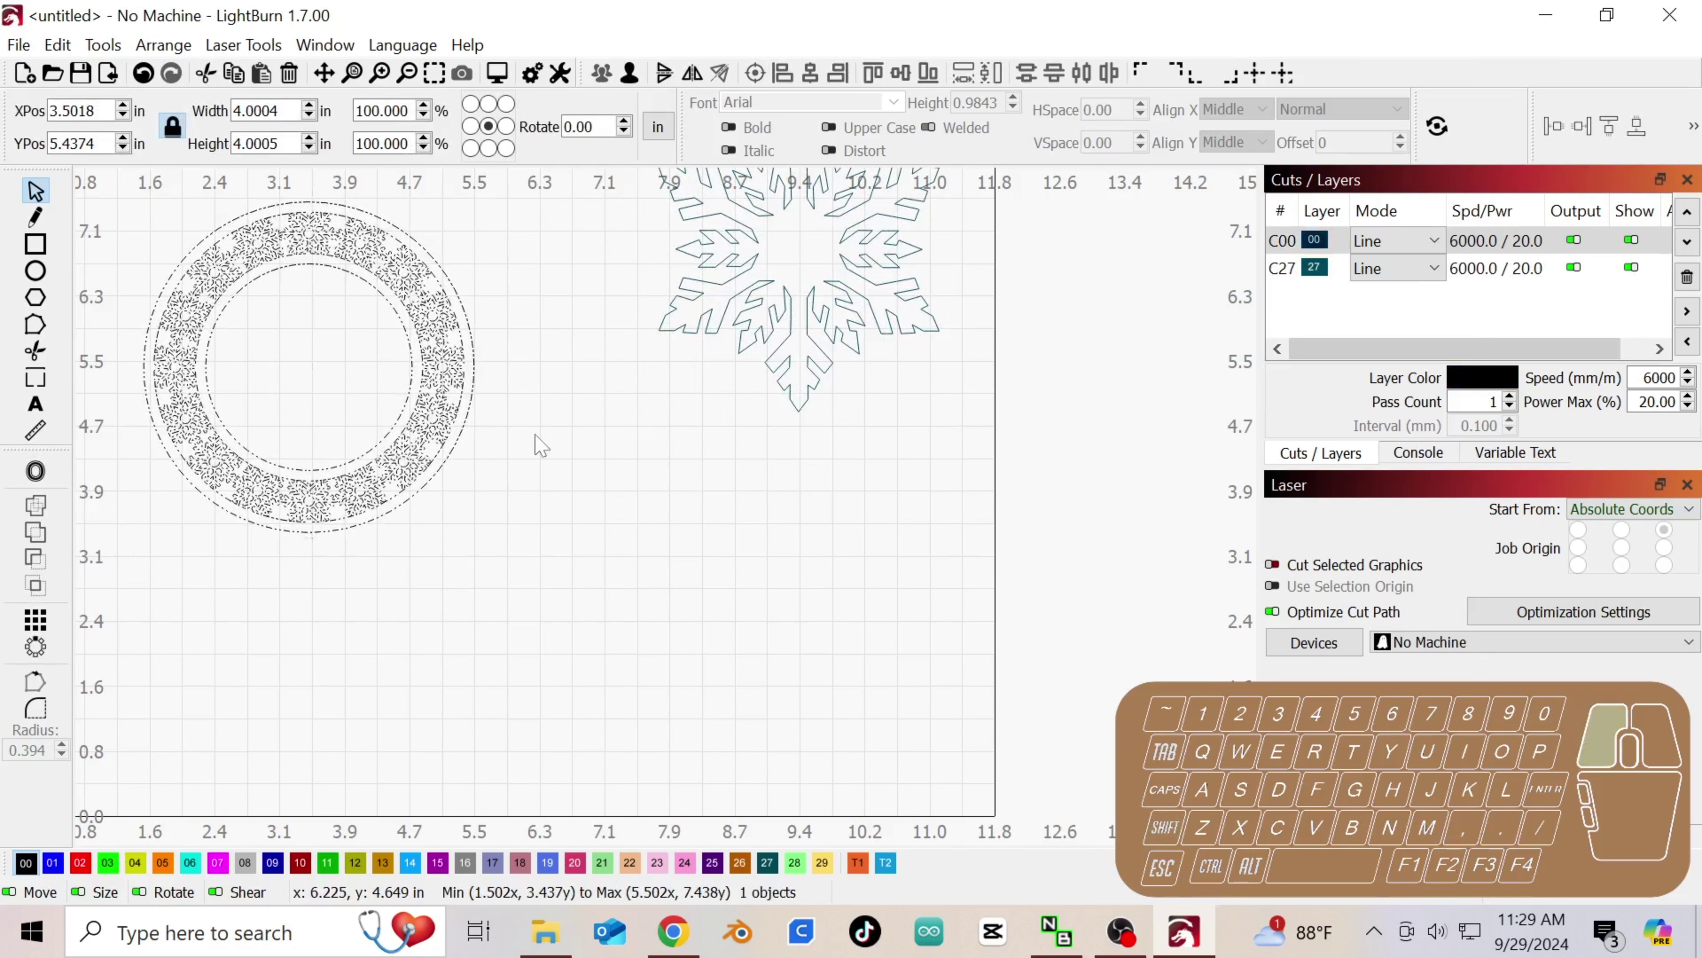
pyautogui.click(438, 421)
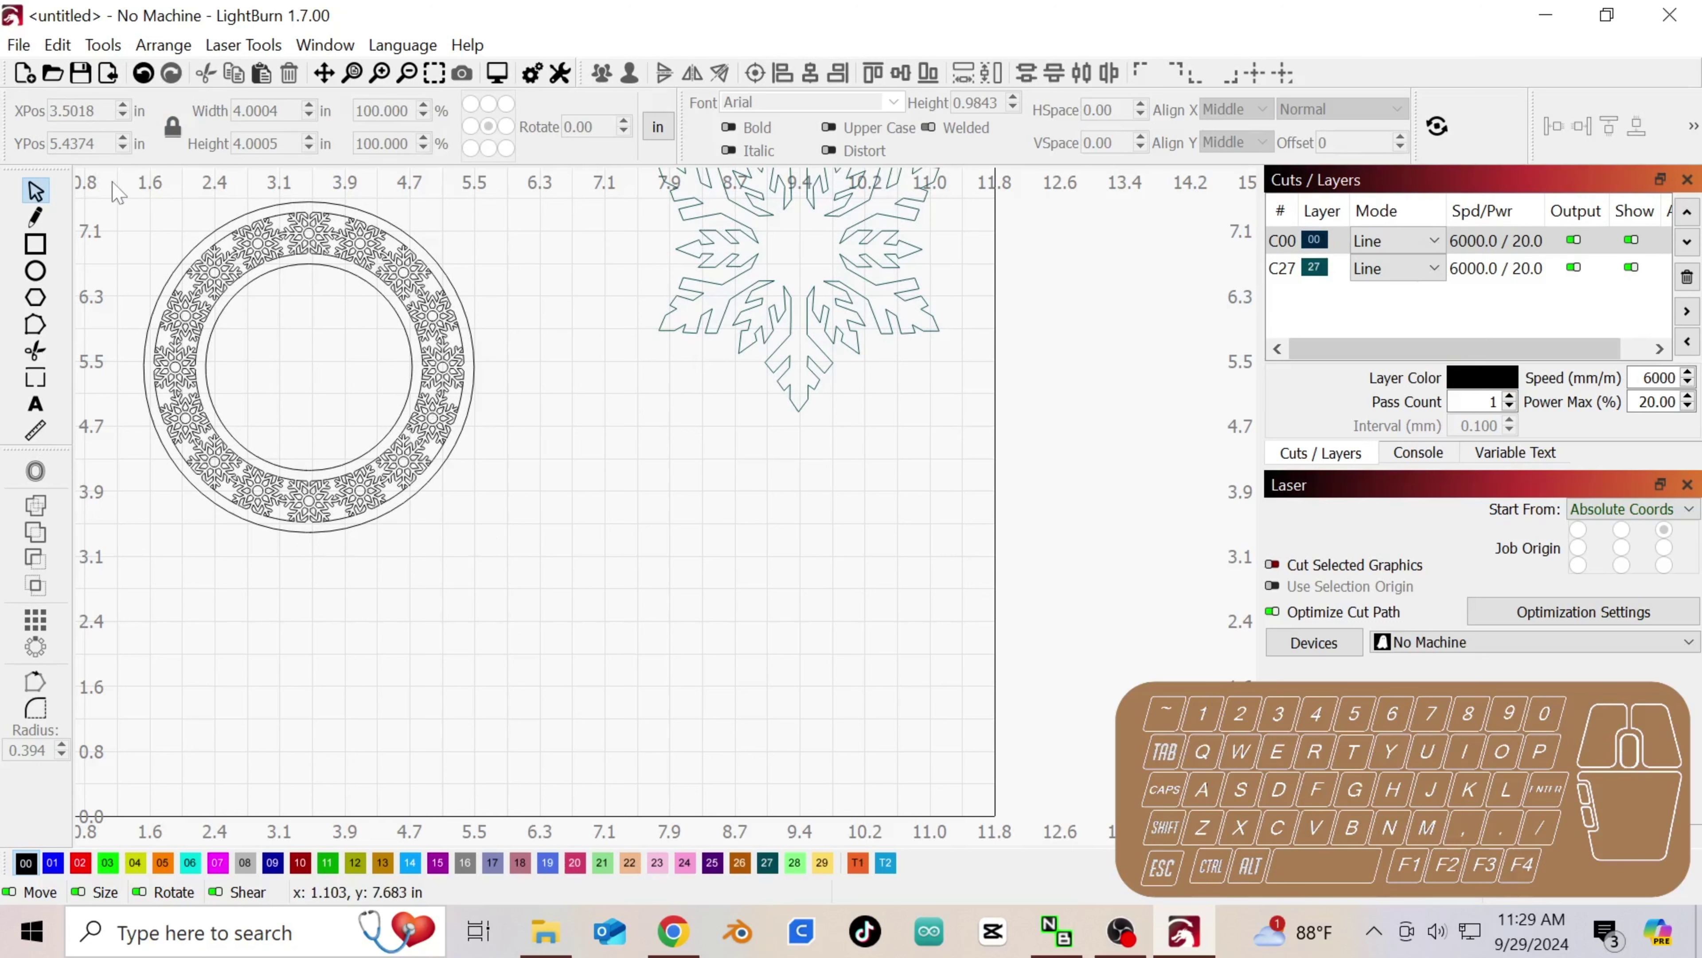
# - Select the combined ring plus the large pointed snowflake and align their centers on the snowflake
pyautogui.moveTo(113, 188); pyautogui.dragTo(558, 598)
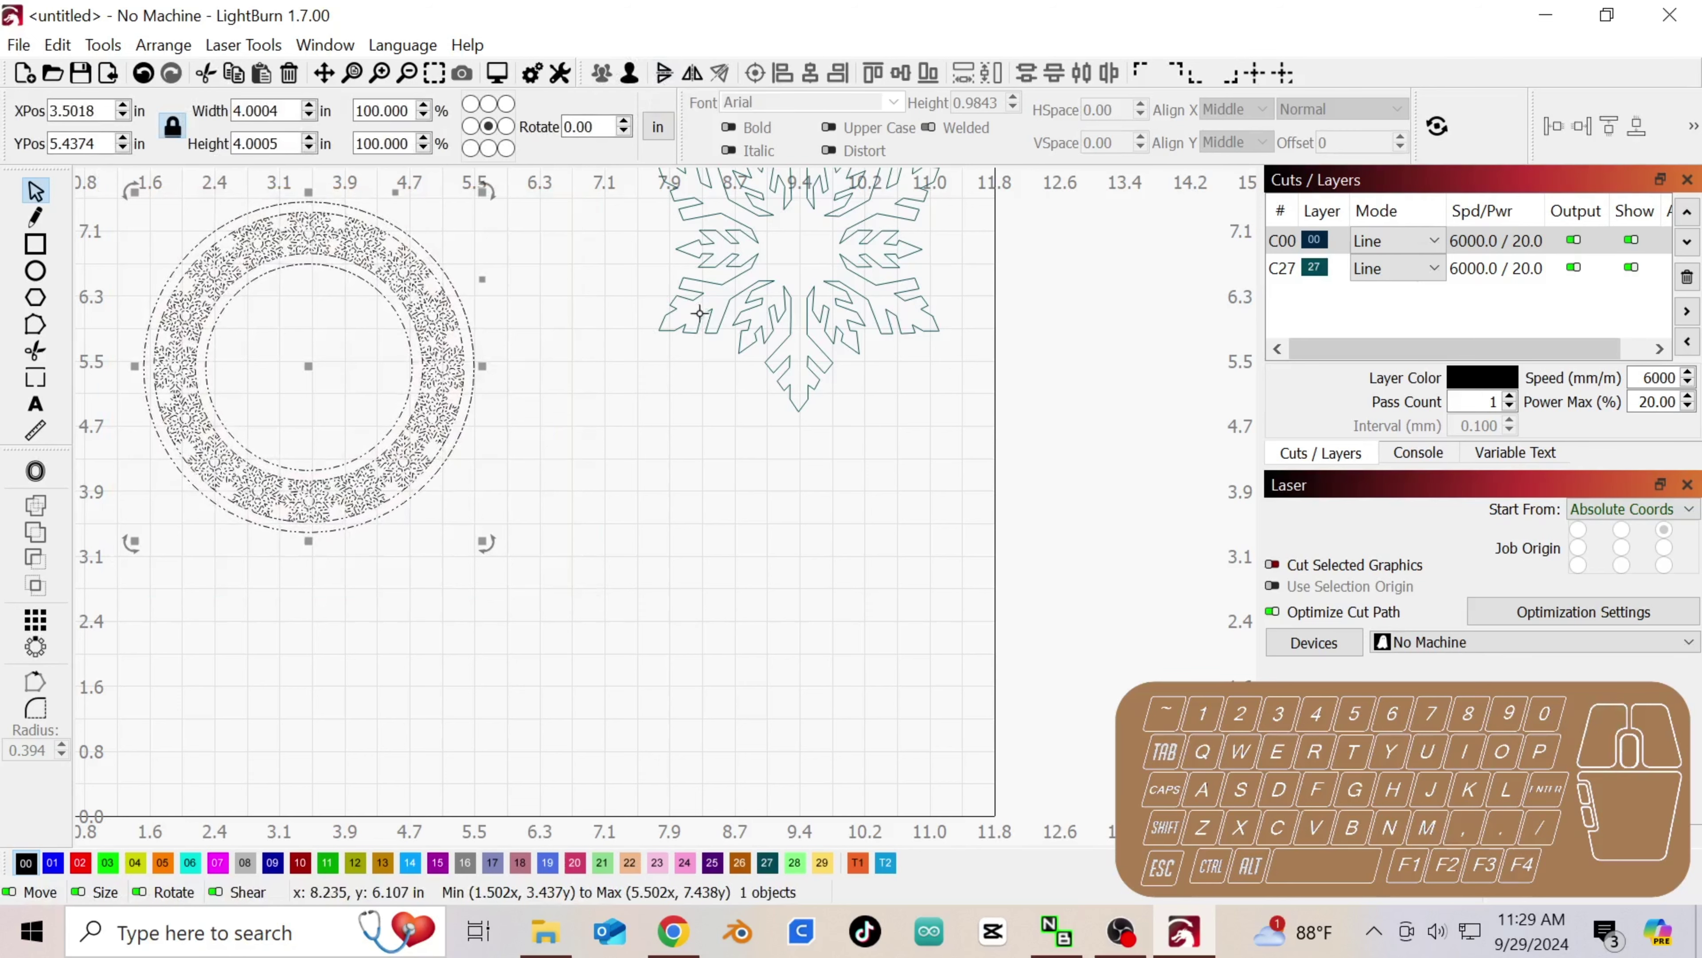
pyautogui.keyDown('shift'); pyautogui.click(735, 295); pyautogui.keyUp('shift')
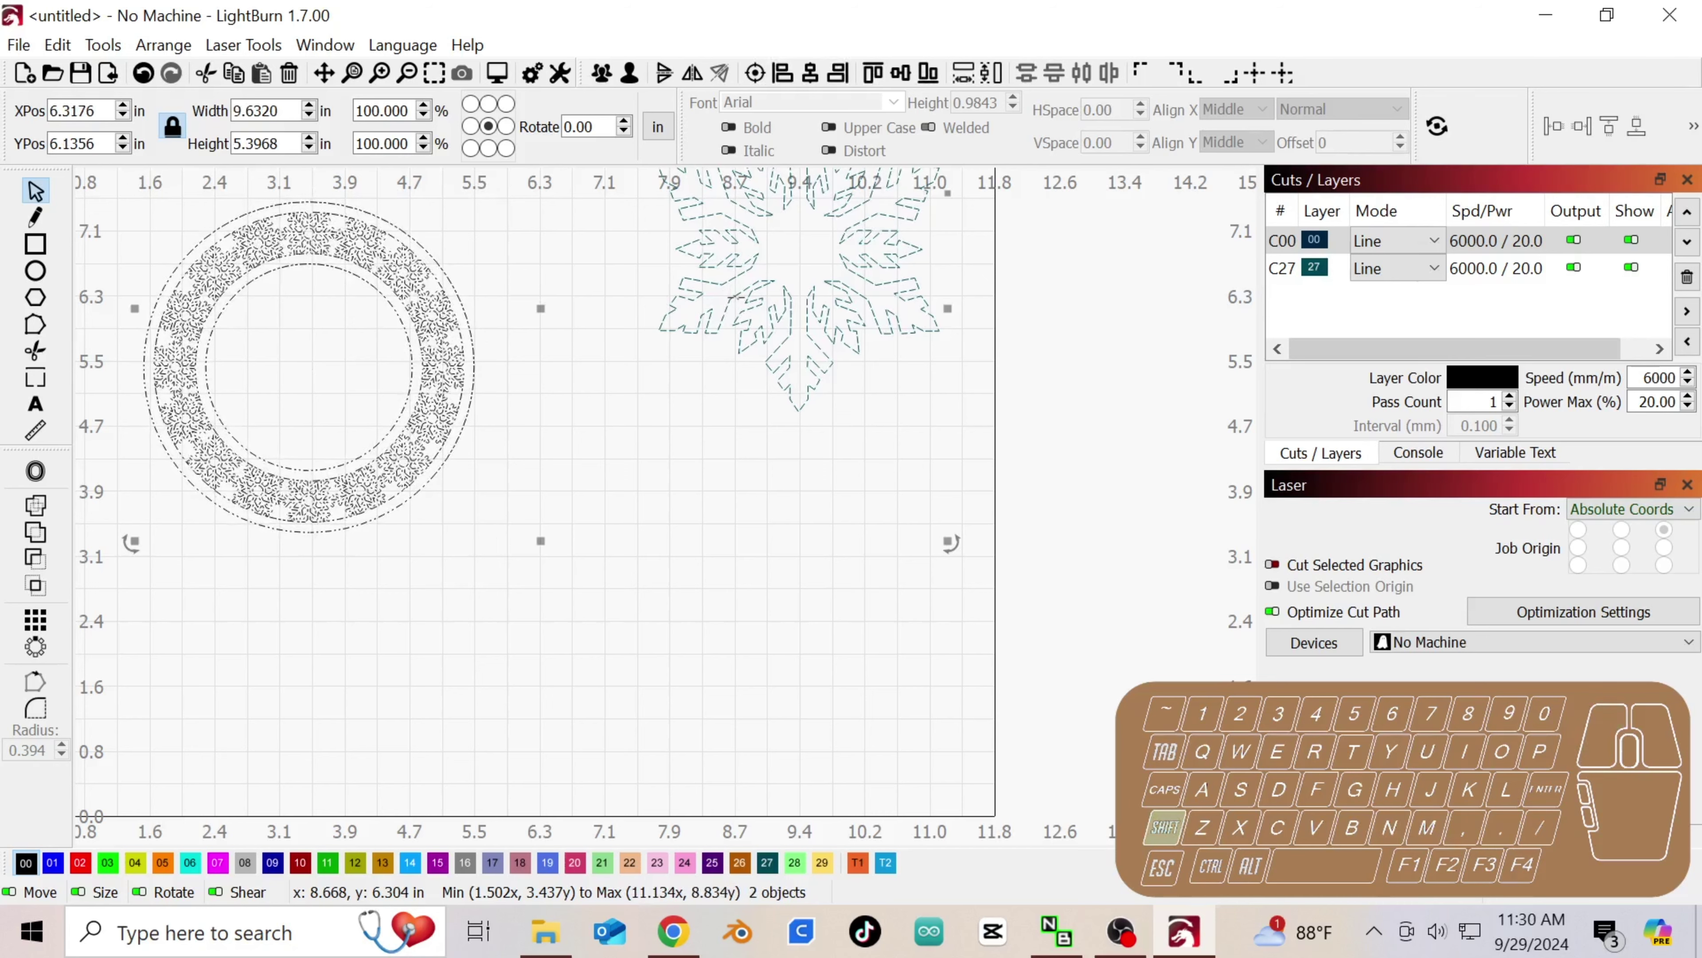
pyautogui.click(765, 79)
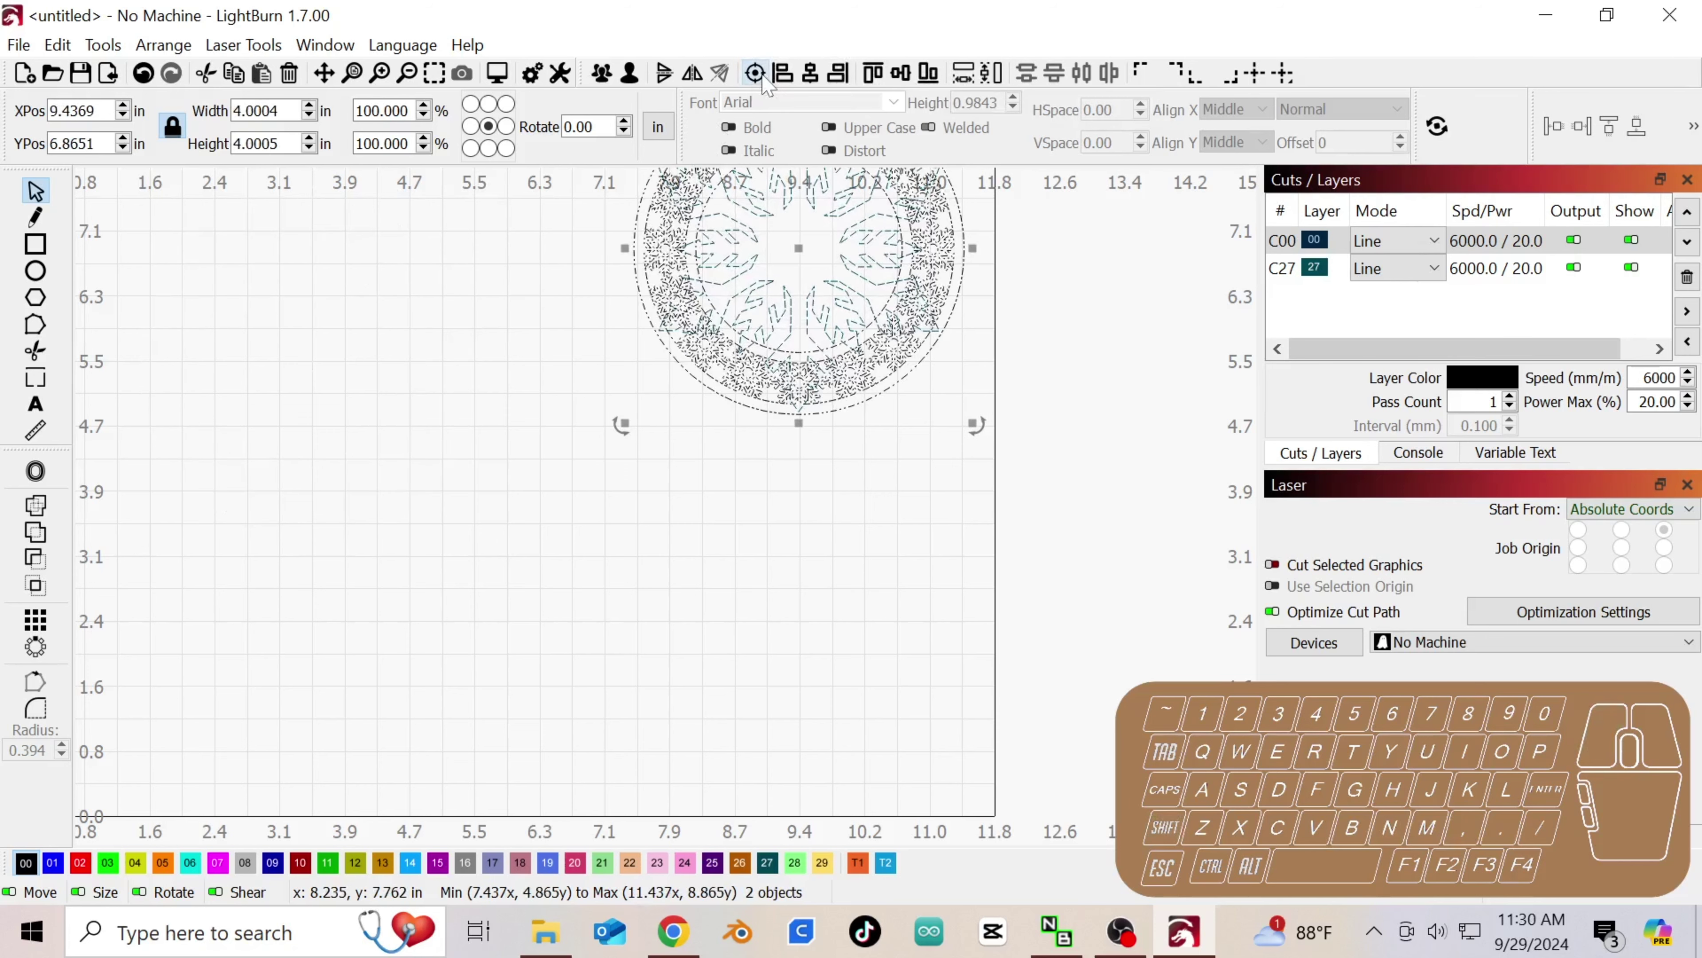
# - Move the ring and its centered snowflake together inside the work area, to about X 4.925 in, Y 4.334 in
pyautogui.scroll(-2, 615, 411)
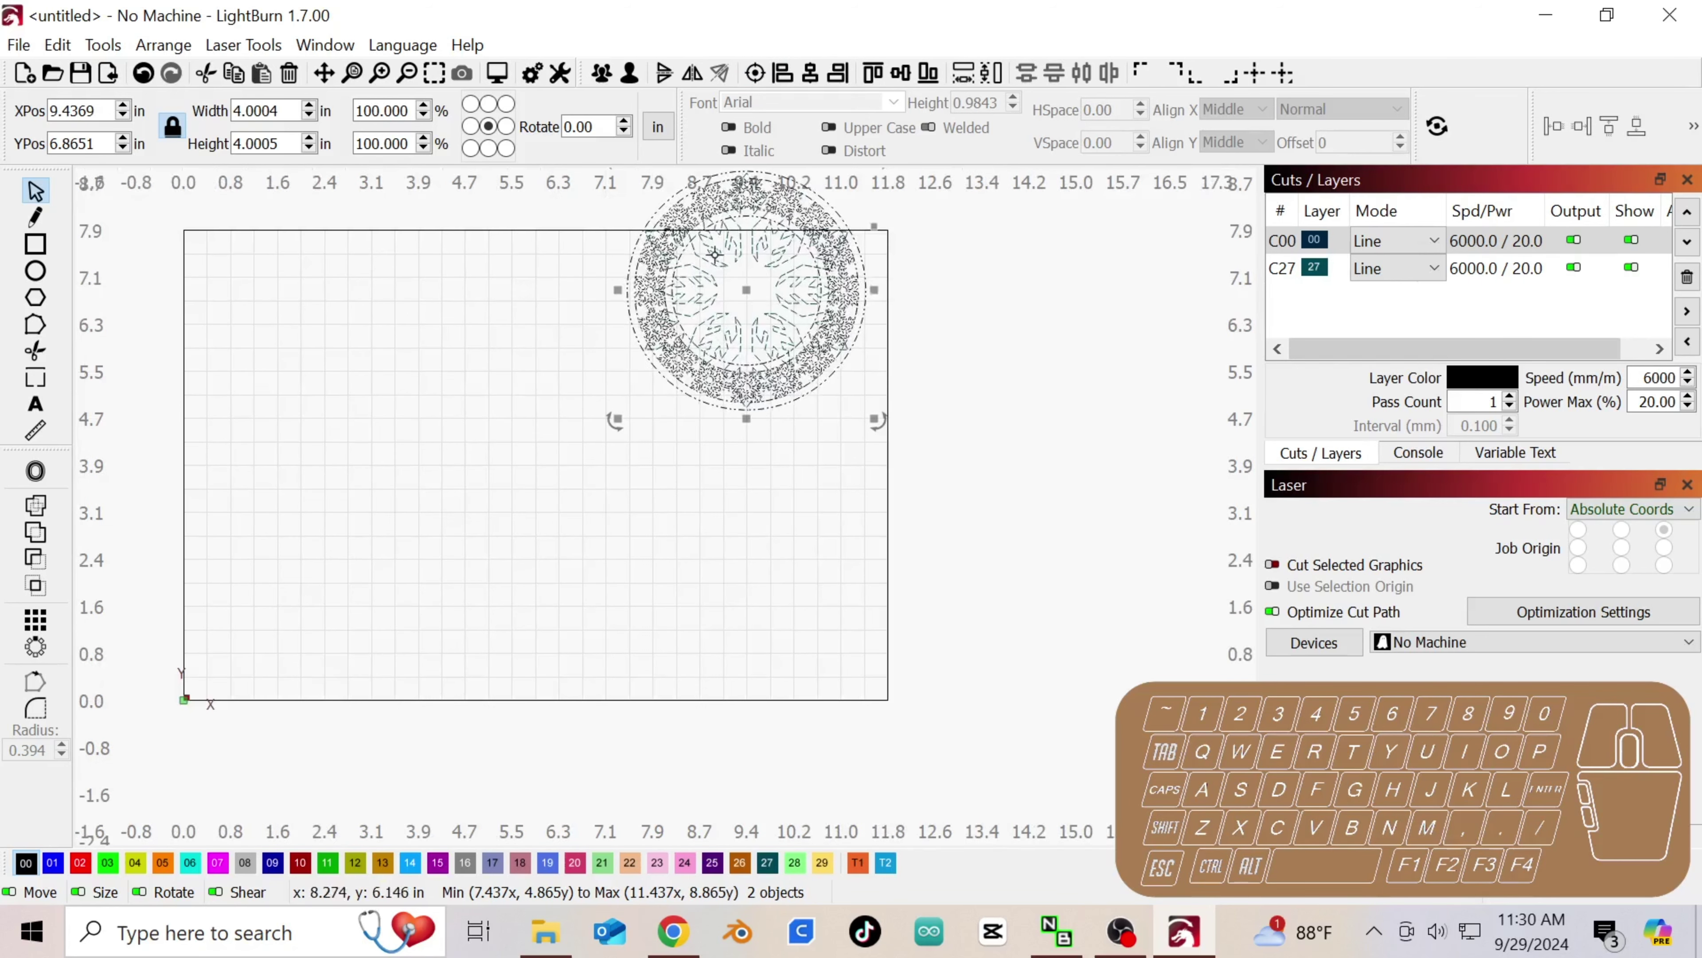
pyautogui.click(743, 289)
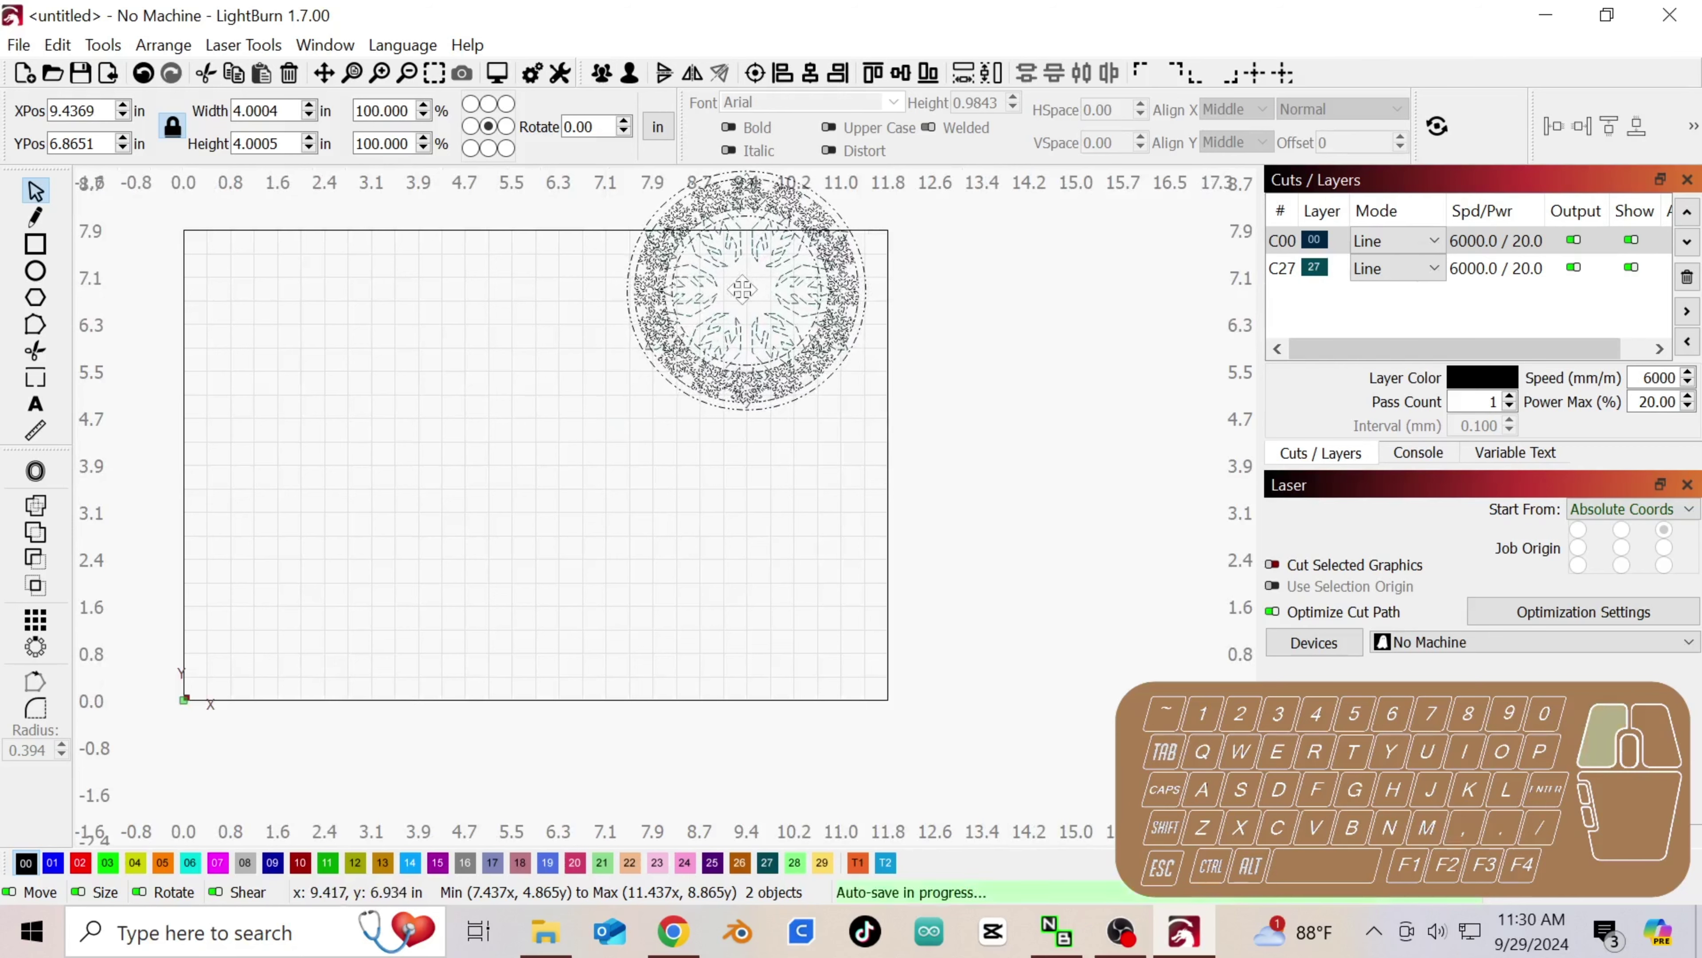
pyautogui.moveTo(742, 290); pyautogui.dragTo(476, 441)
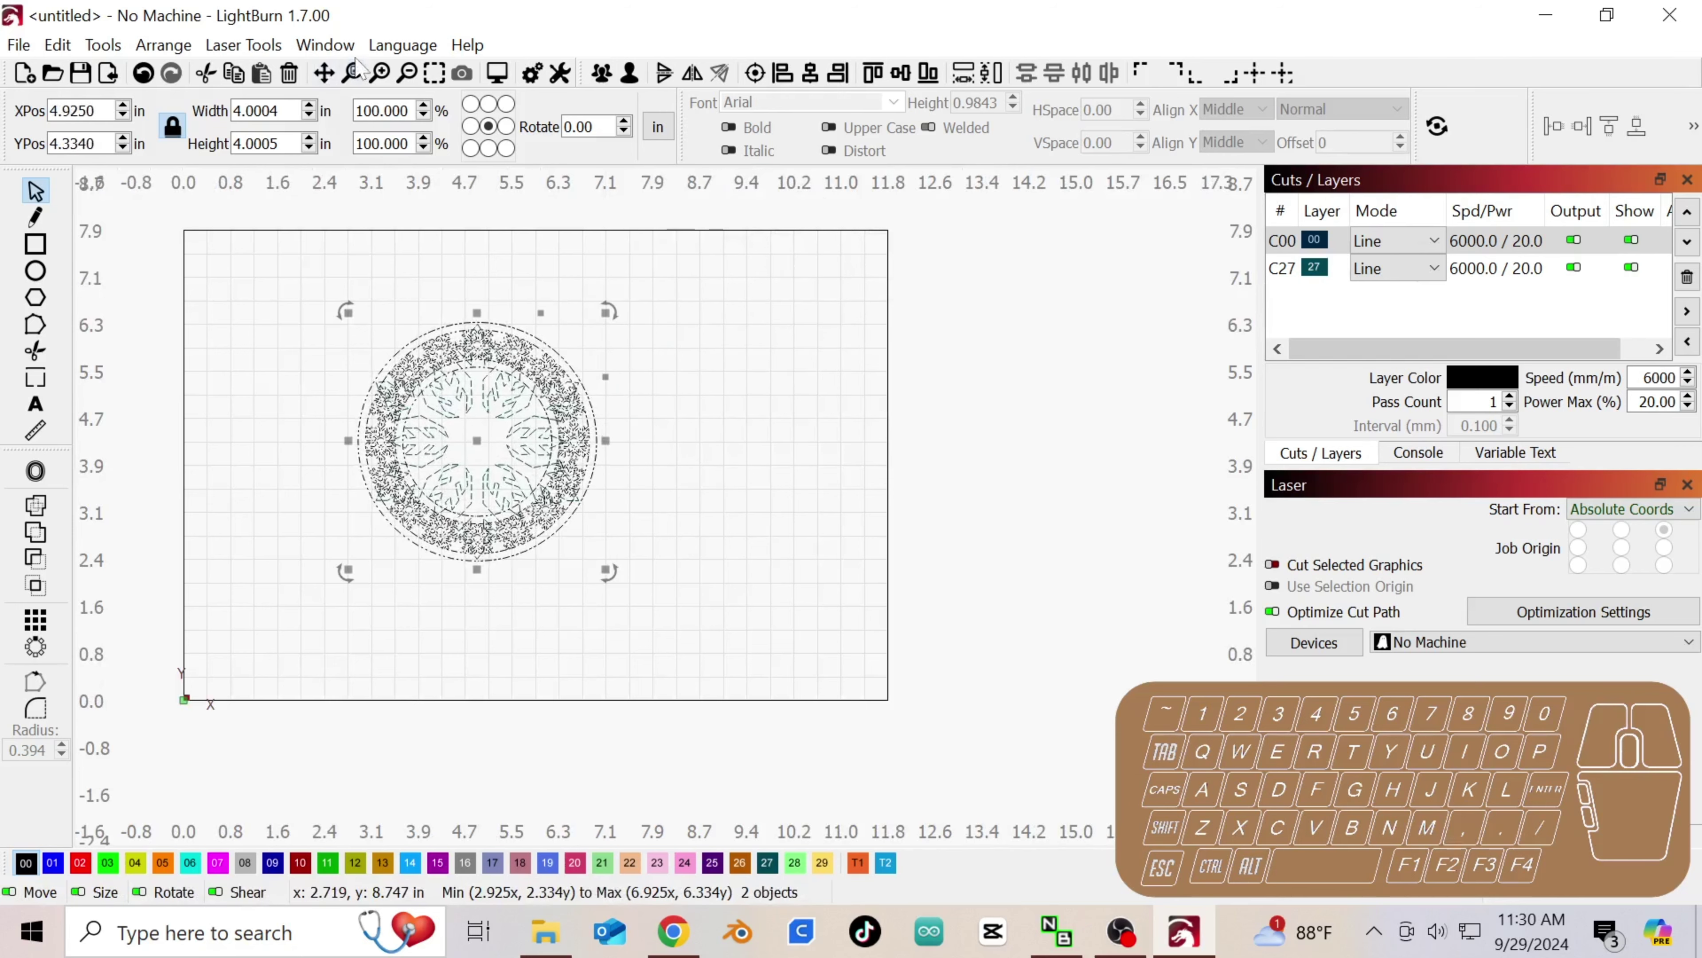
# - Scale the large pointed snowflake down to about 2.38 × 2.76 in and move it back into the middle of the ring
pyautogui.click(352, 72)
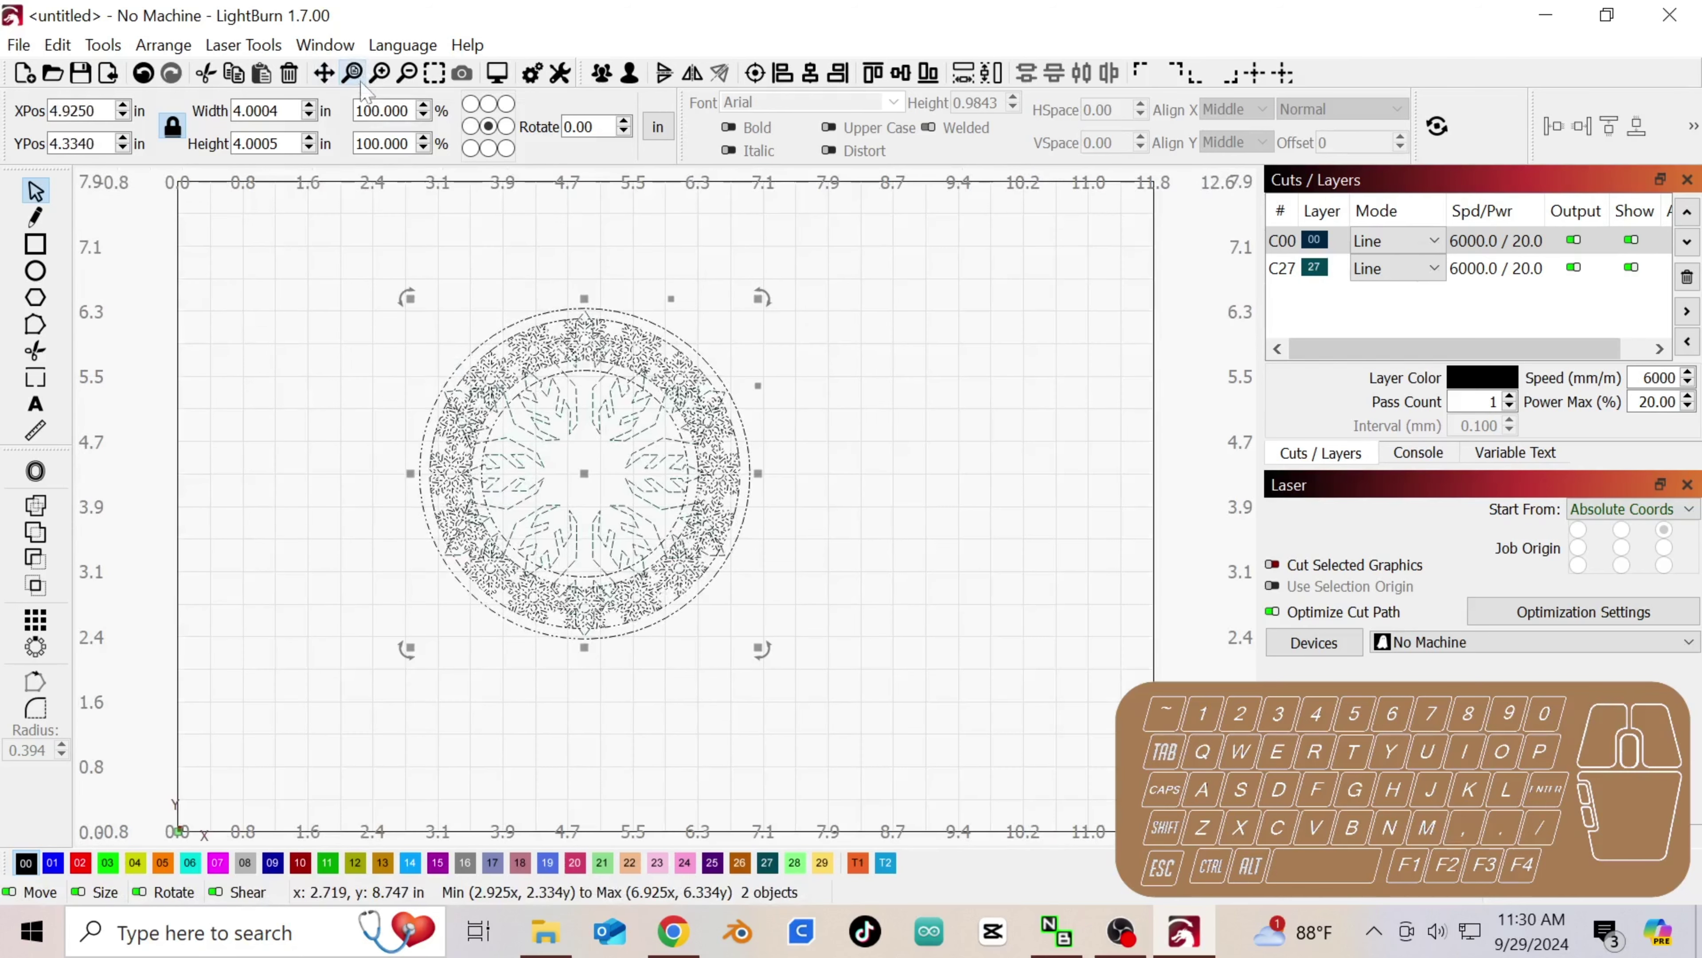
pyautogui.scroll(3, 565, 567)
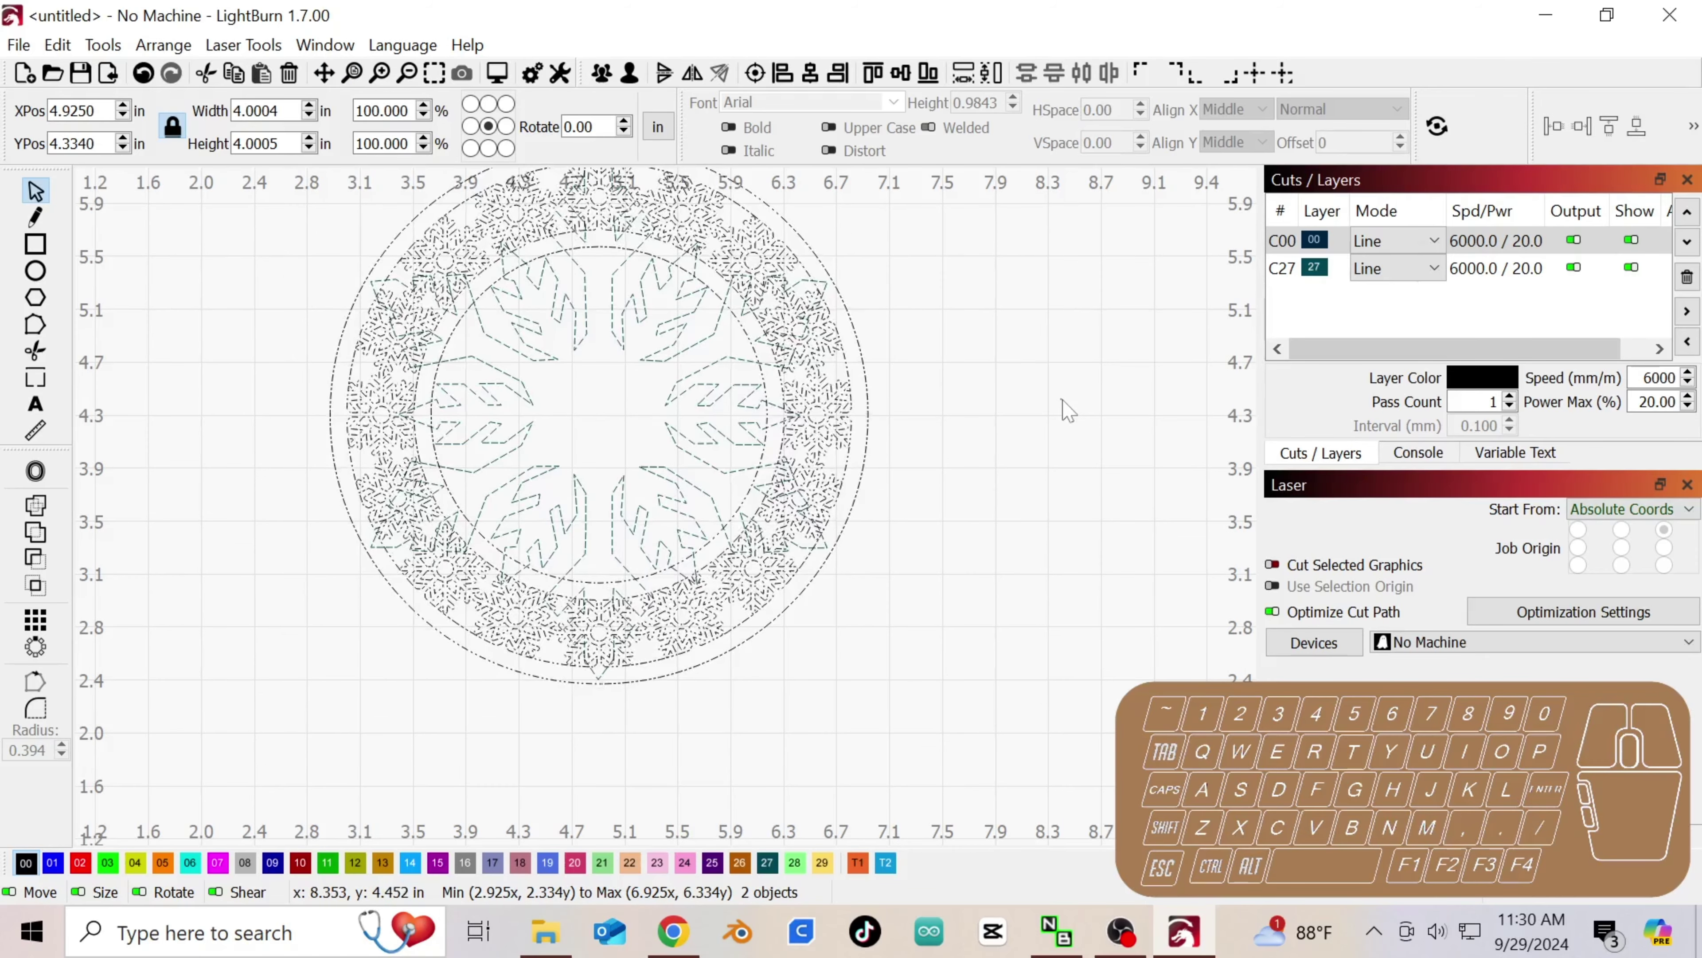
pyautogui.click(1069, 410)
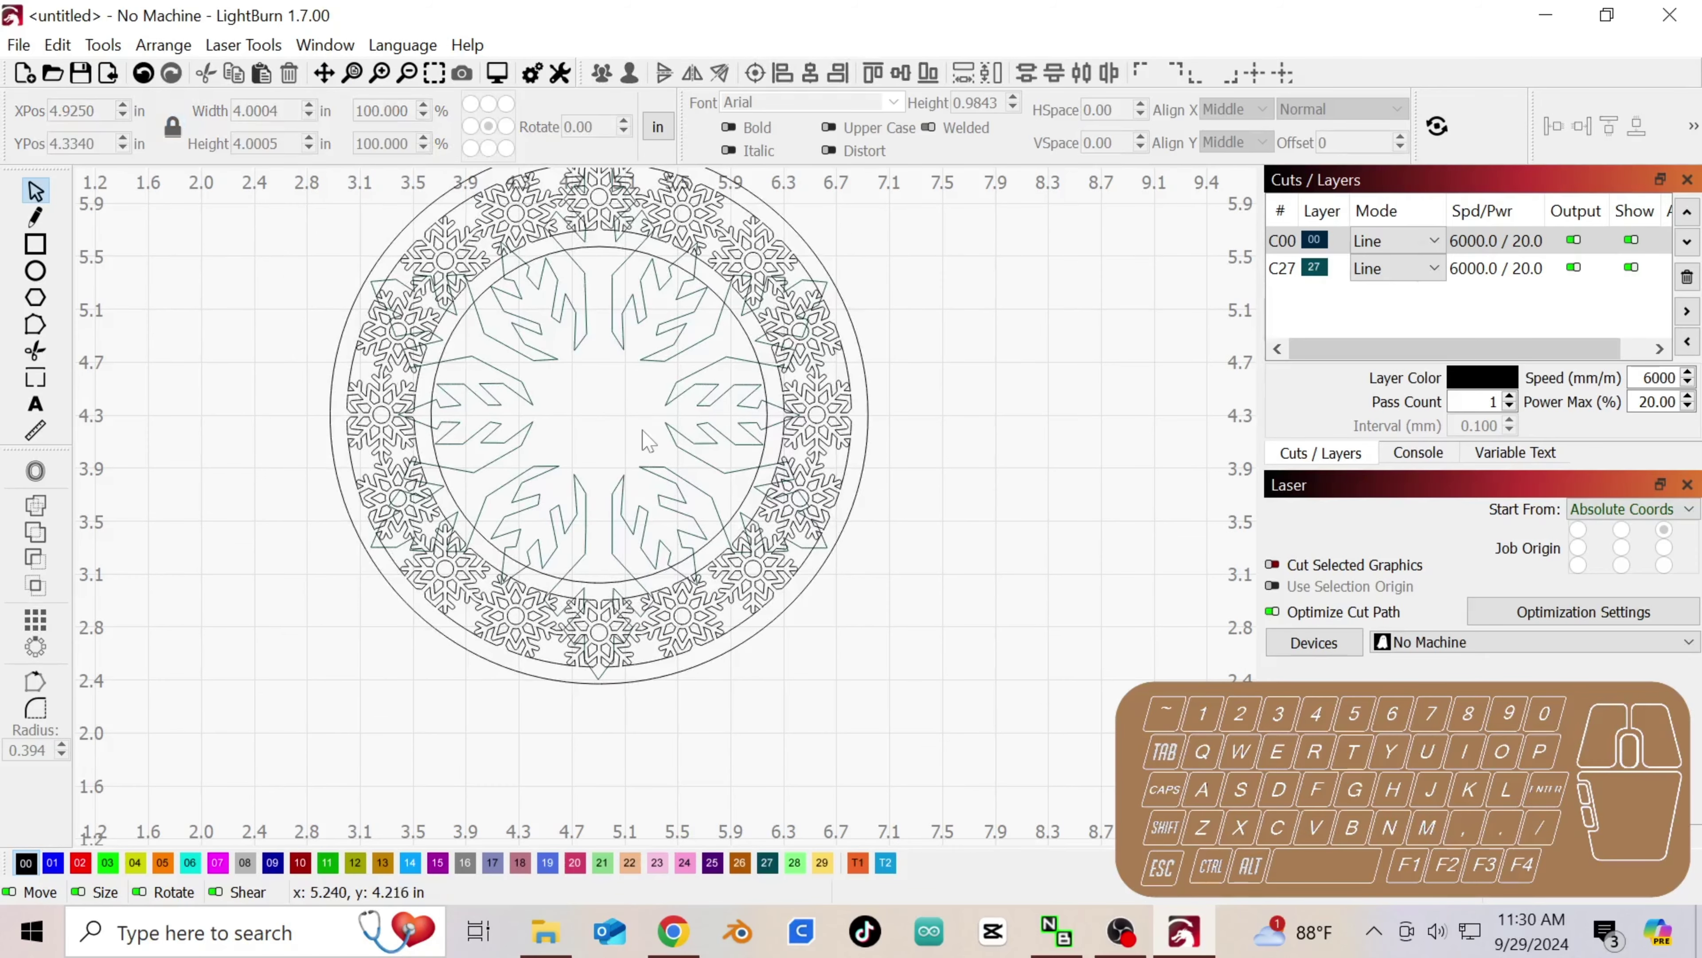
pyautogui.click(683, 449)
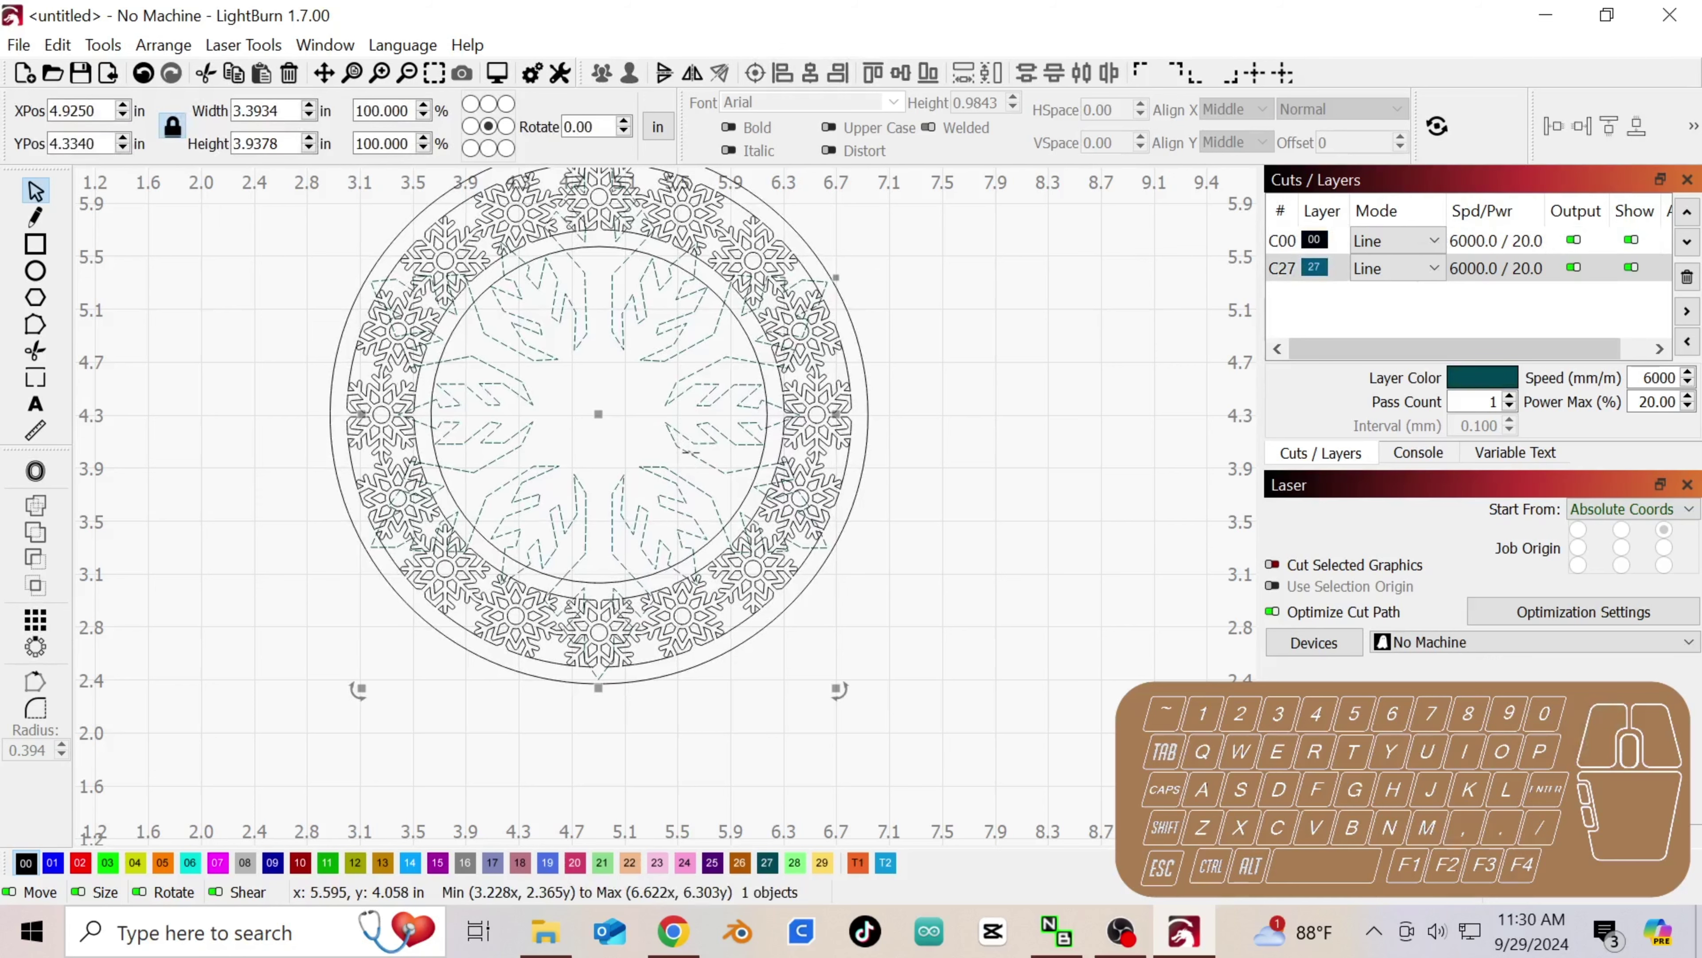
pyautogui.moveTo(838, 689); pyautogui.dragTo(615, 525)
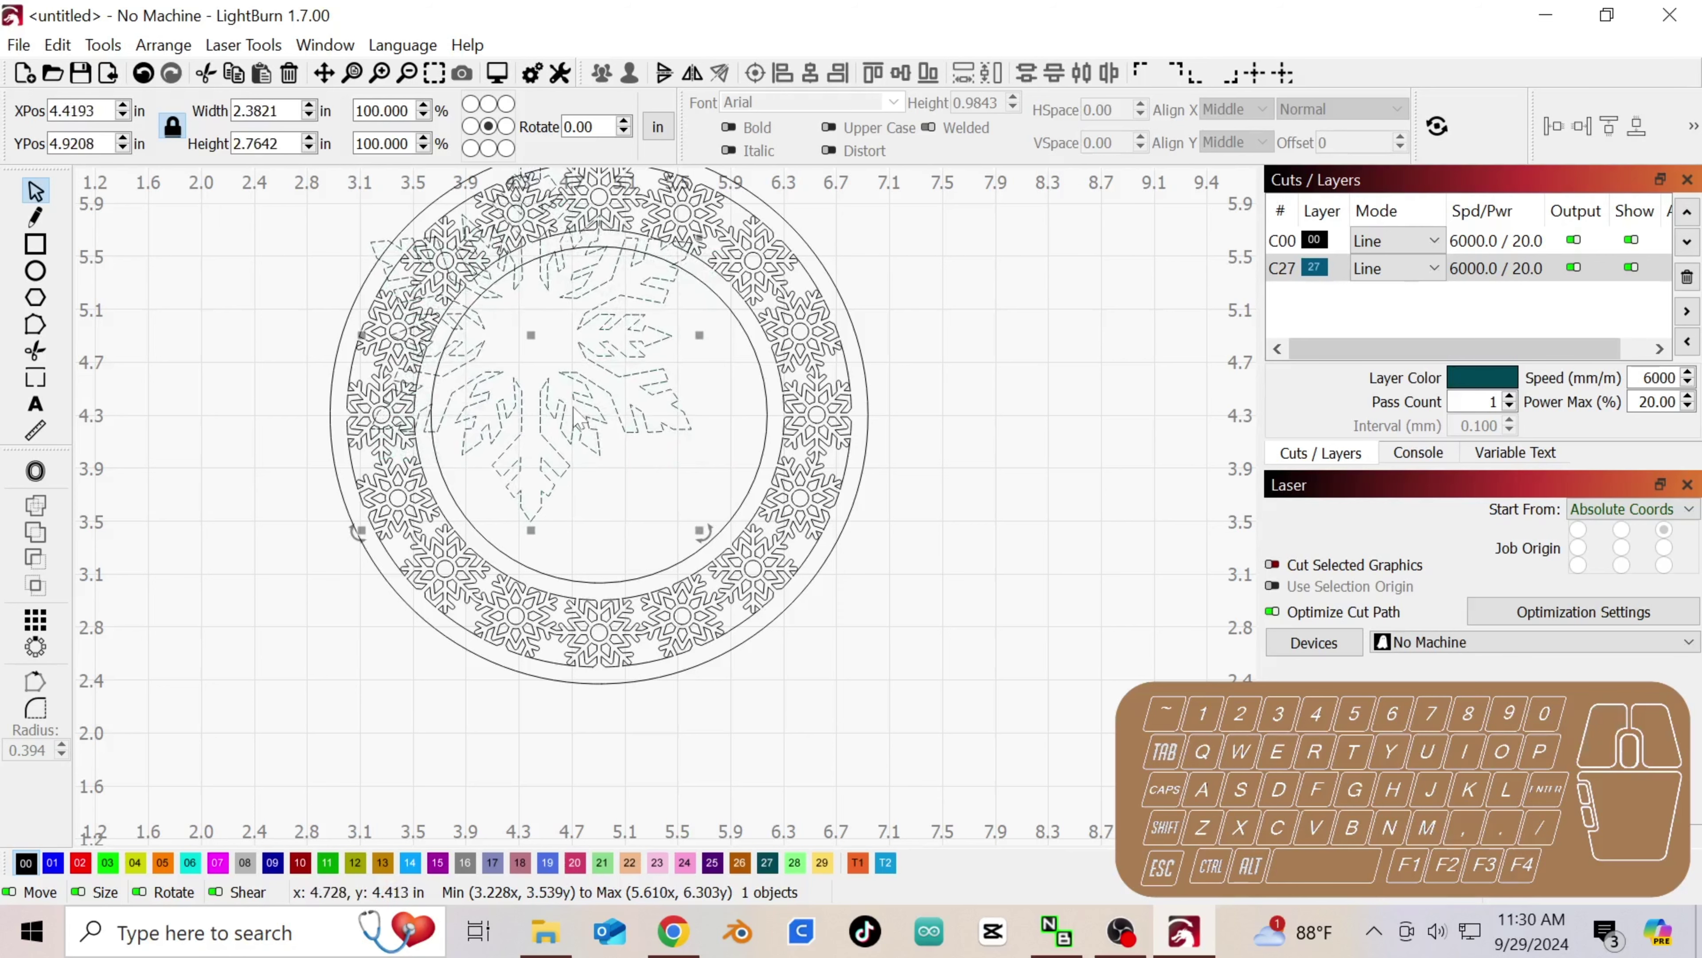
pyautogui.moveTo(573, 398); pyautogui.dragTo(652, 477)
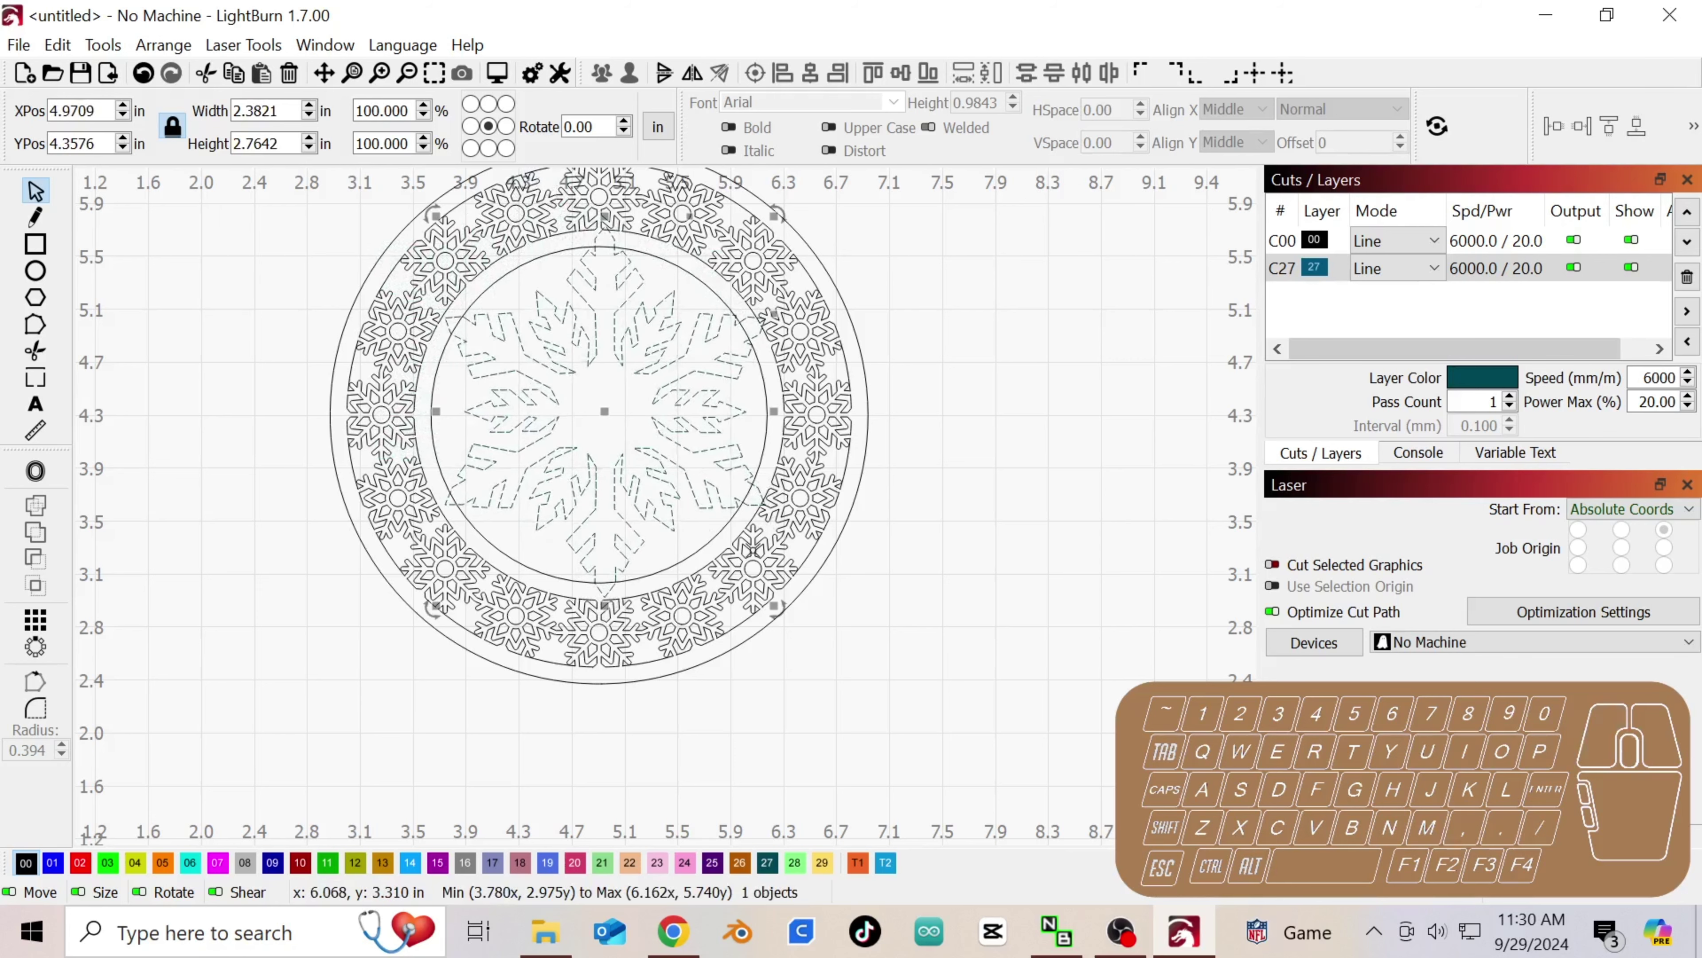
# - Shrink the pointed snowflake slightly to about 2.32 × 2.69 in and align its center with the ring's center
pyautogui.scroll(3, 752, 547)
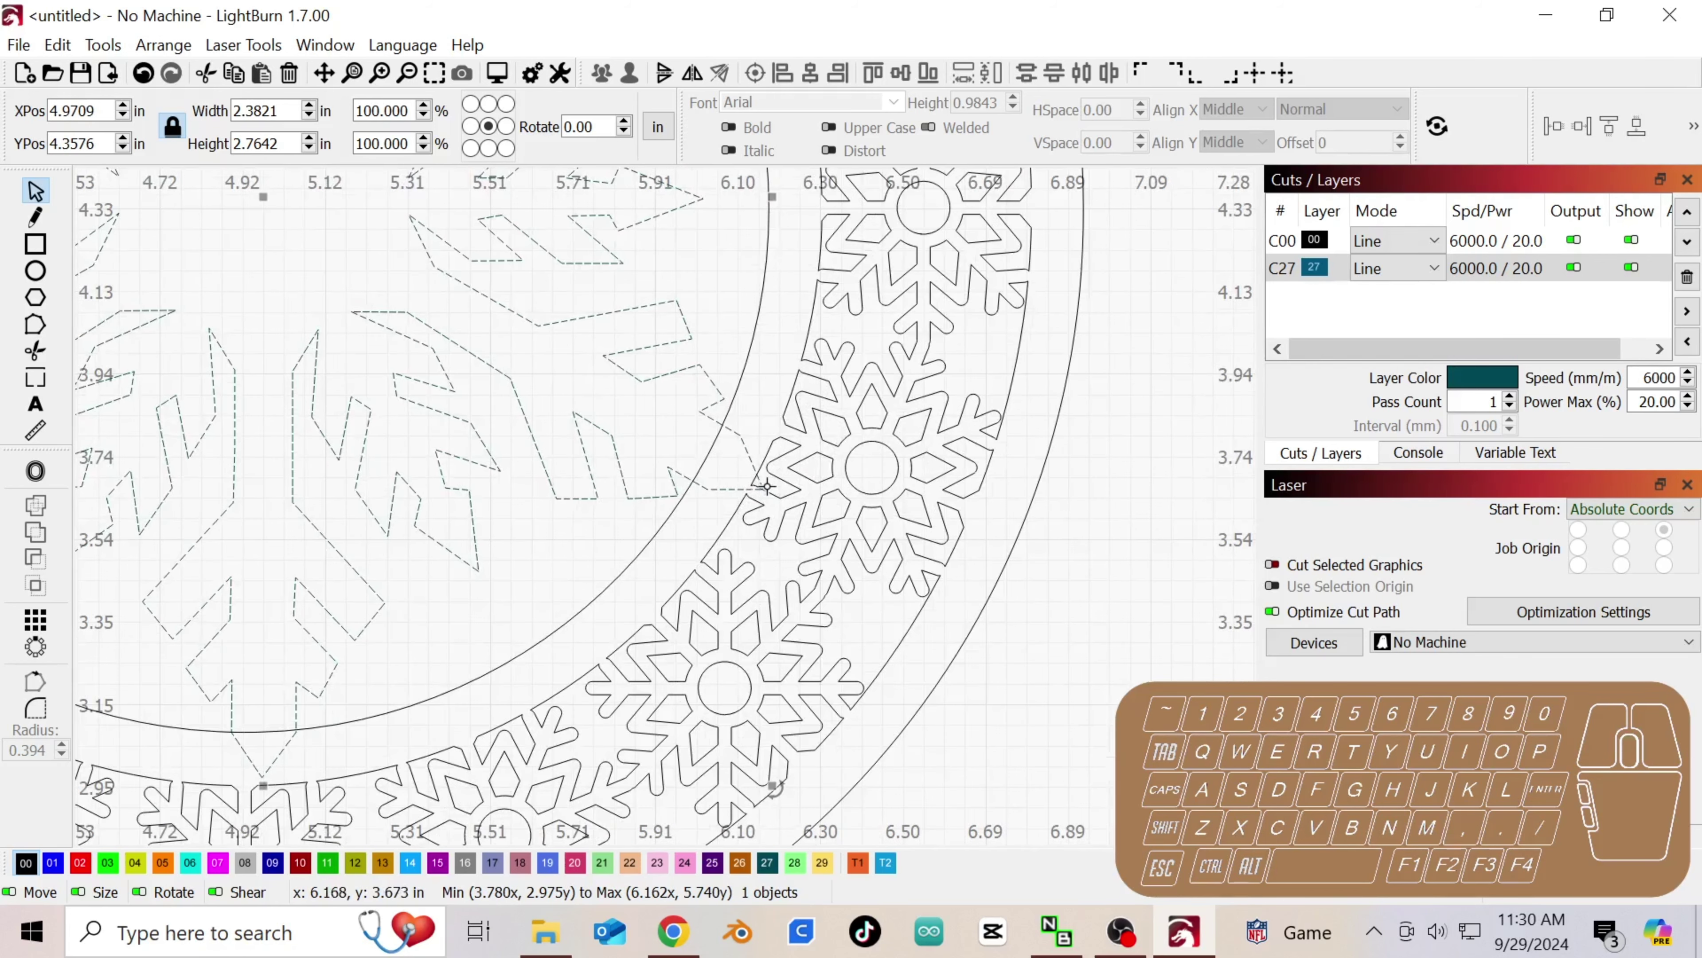
pyautogui.scroll(-2, 742, 496)
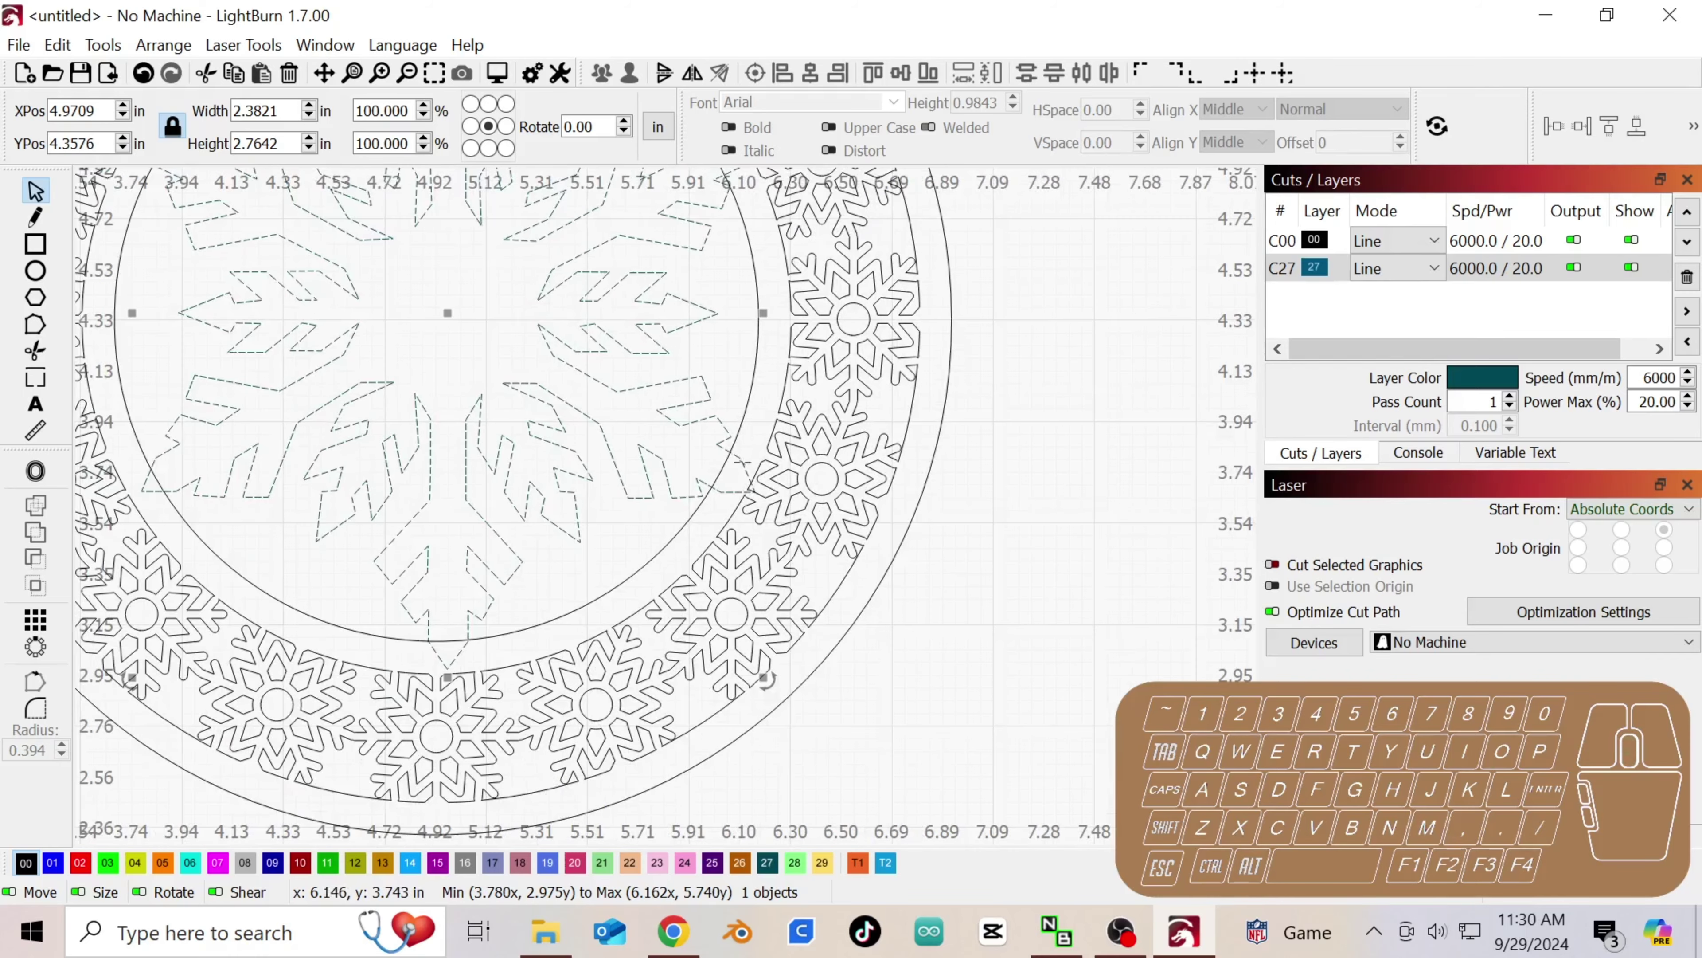
pyautogui.scroll(-2, 733, 481)
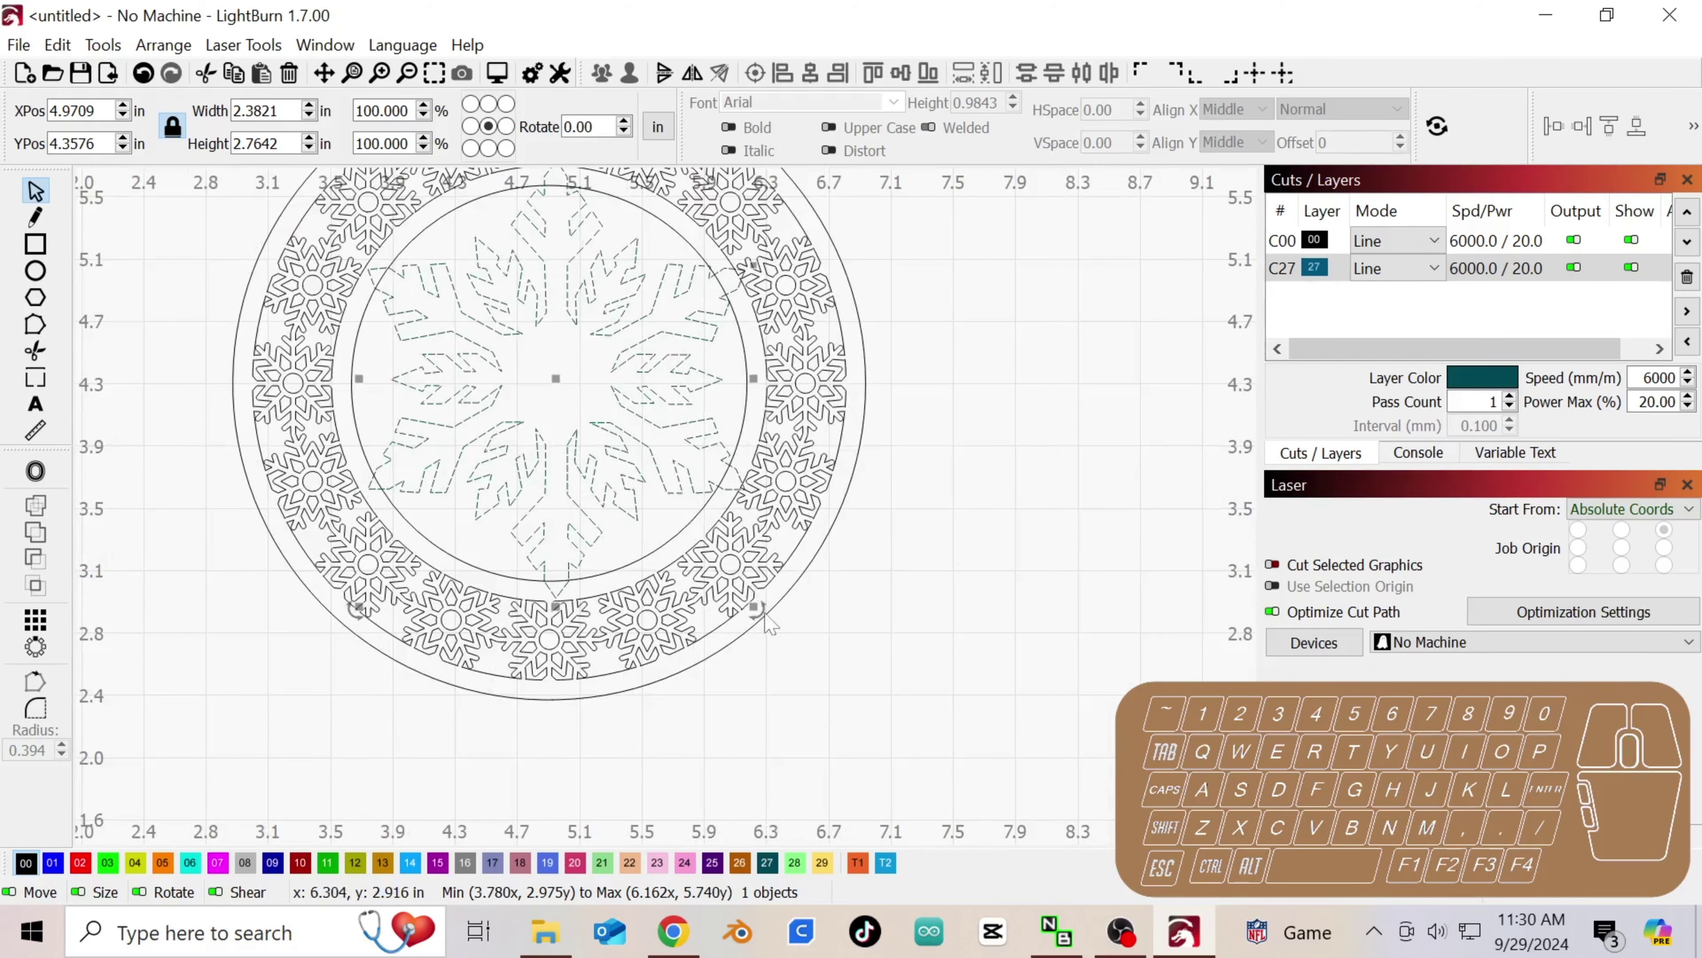
pyautogui.moveTo(754, 607); pyautogui.dragTo(730, 599)
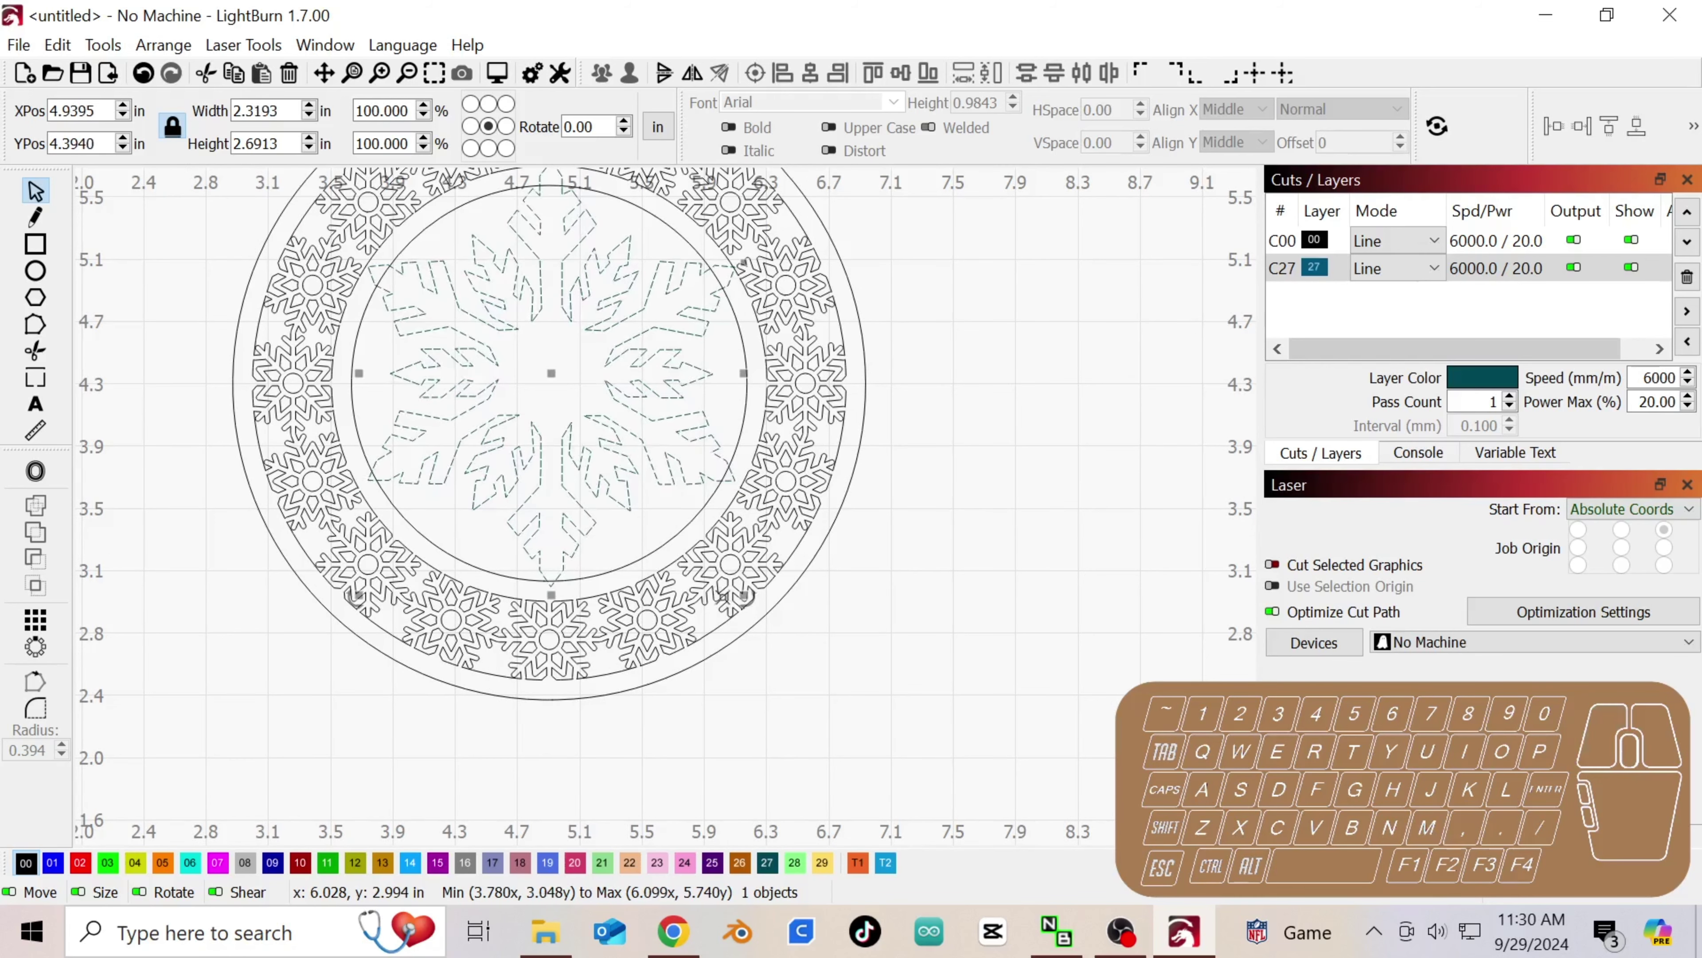
pyautogui.keyDown('shift'); pyautogui.click(842, 333); pyautogui.keyUp('shift')
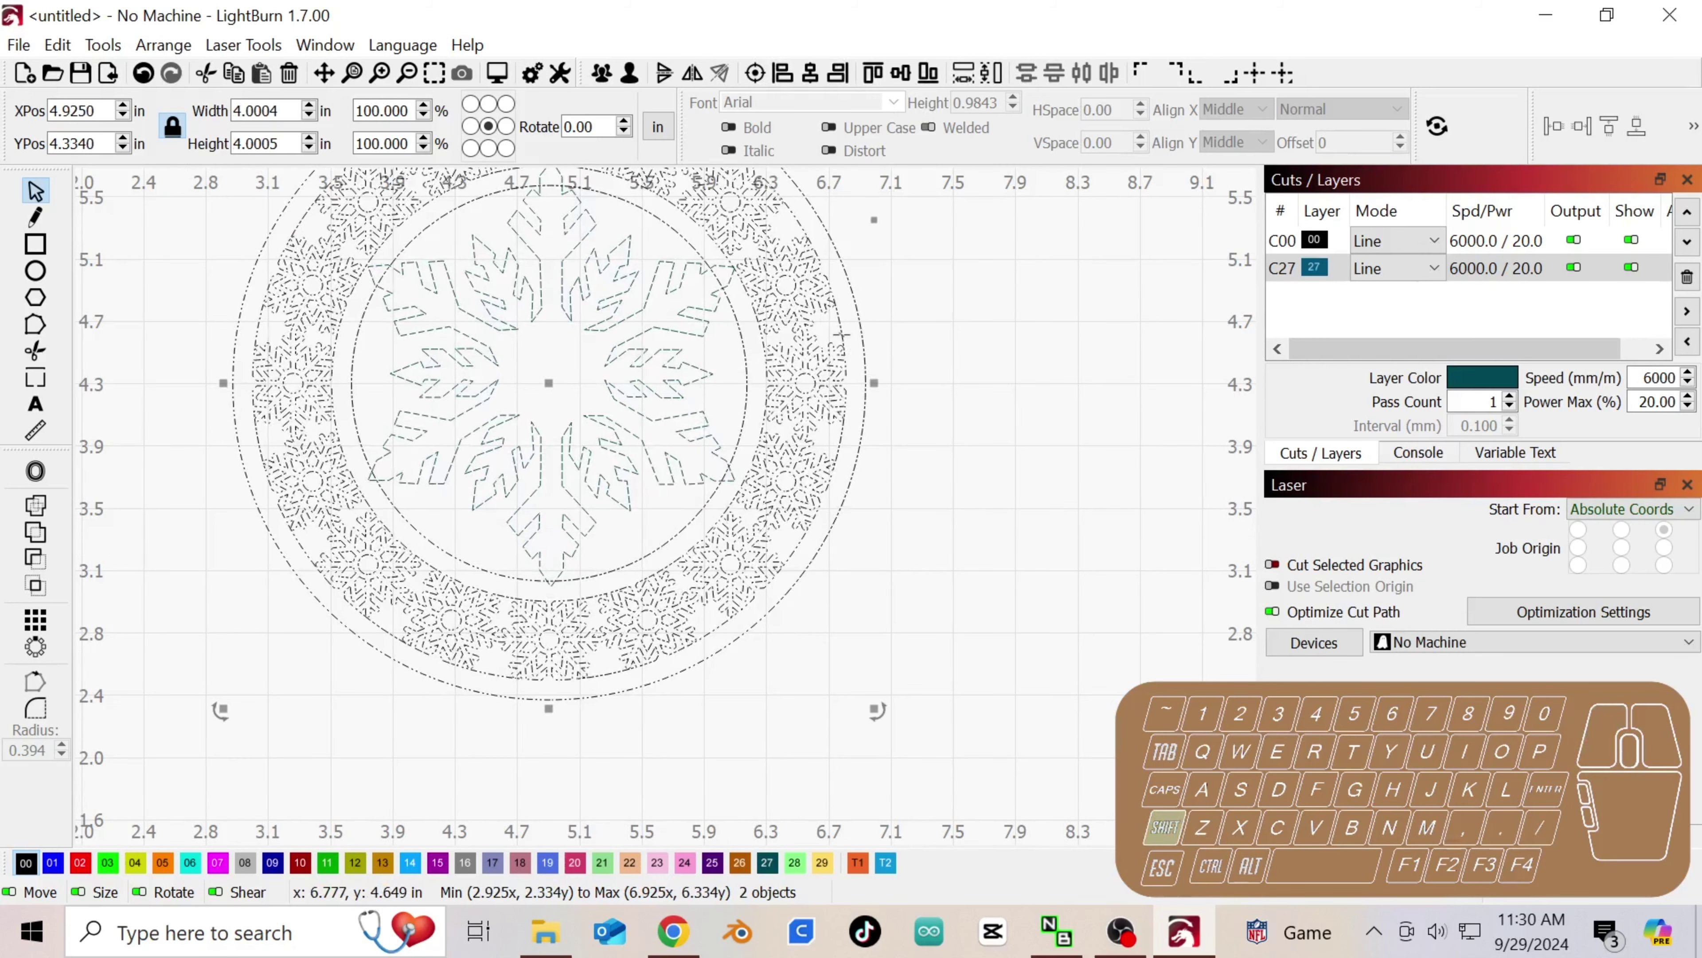
pyautogui.click(992, 343)
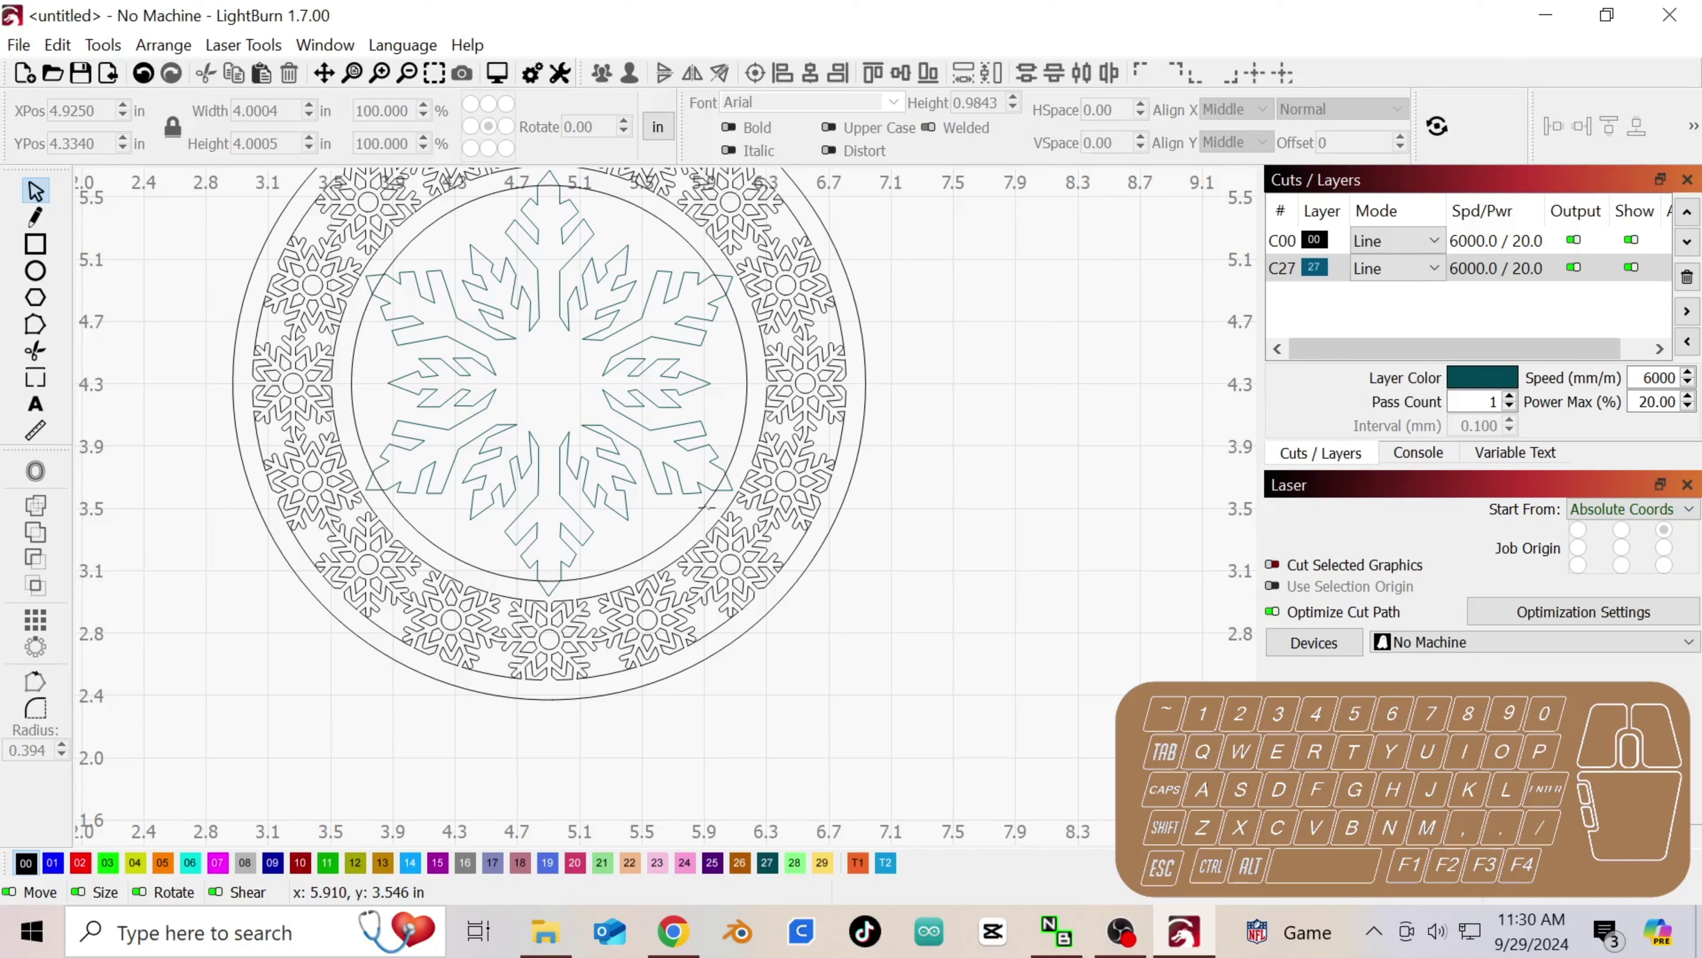
# - Select the pointed snowflake together with the ring and combine them into one shape with Boolean Union
pyautogui.click(617, 401)
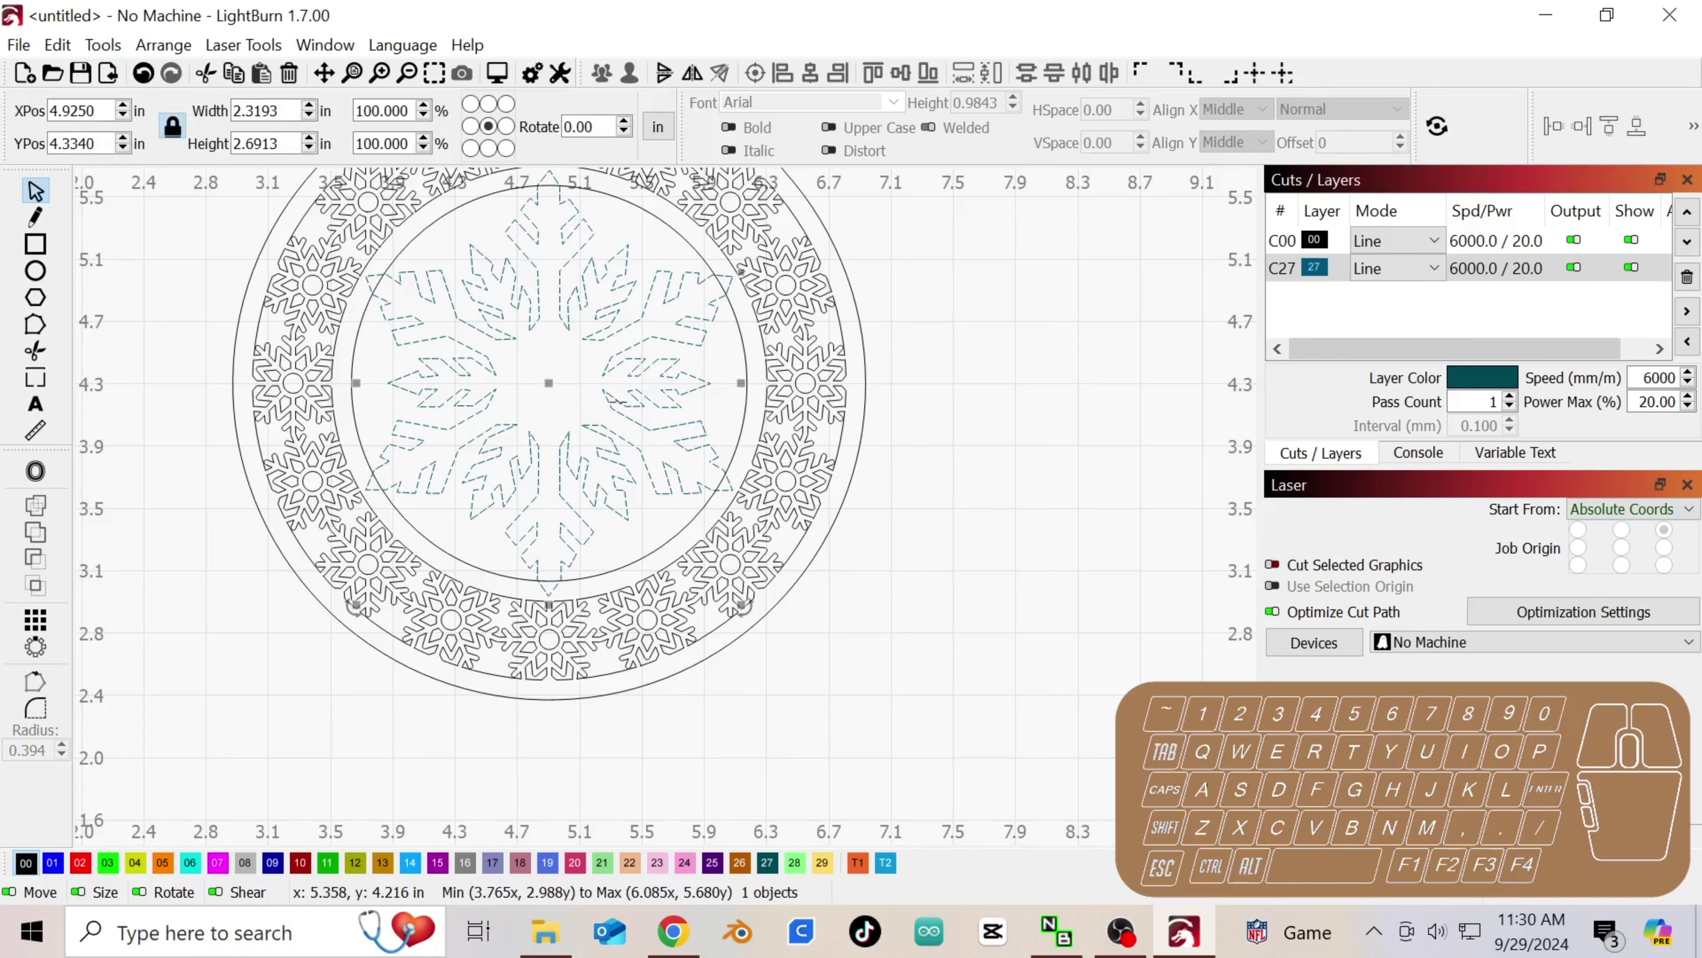
pyautogui.keyDown('shift'); pyautogui.click(767, 388); pyautogui.keyUp('shift')
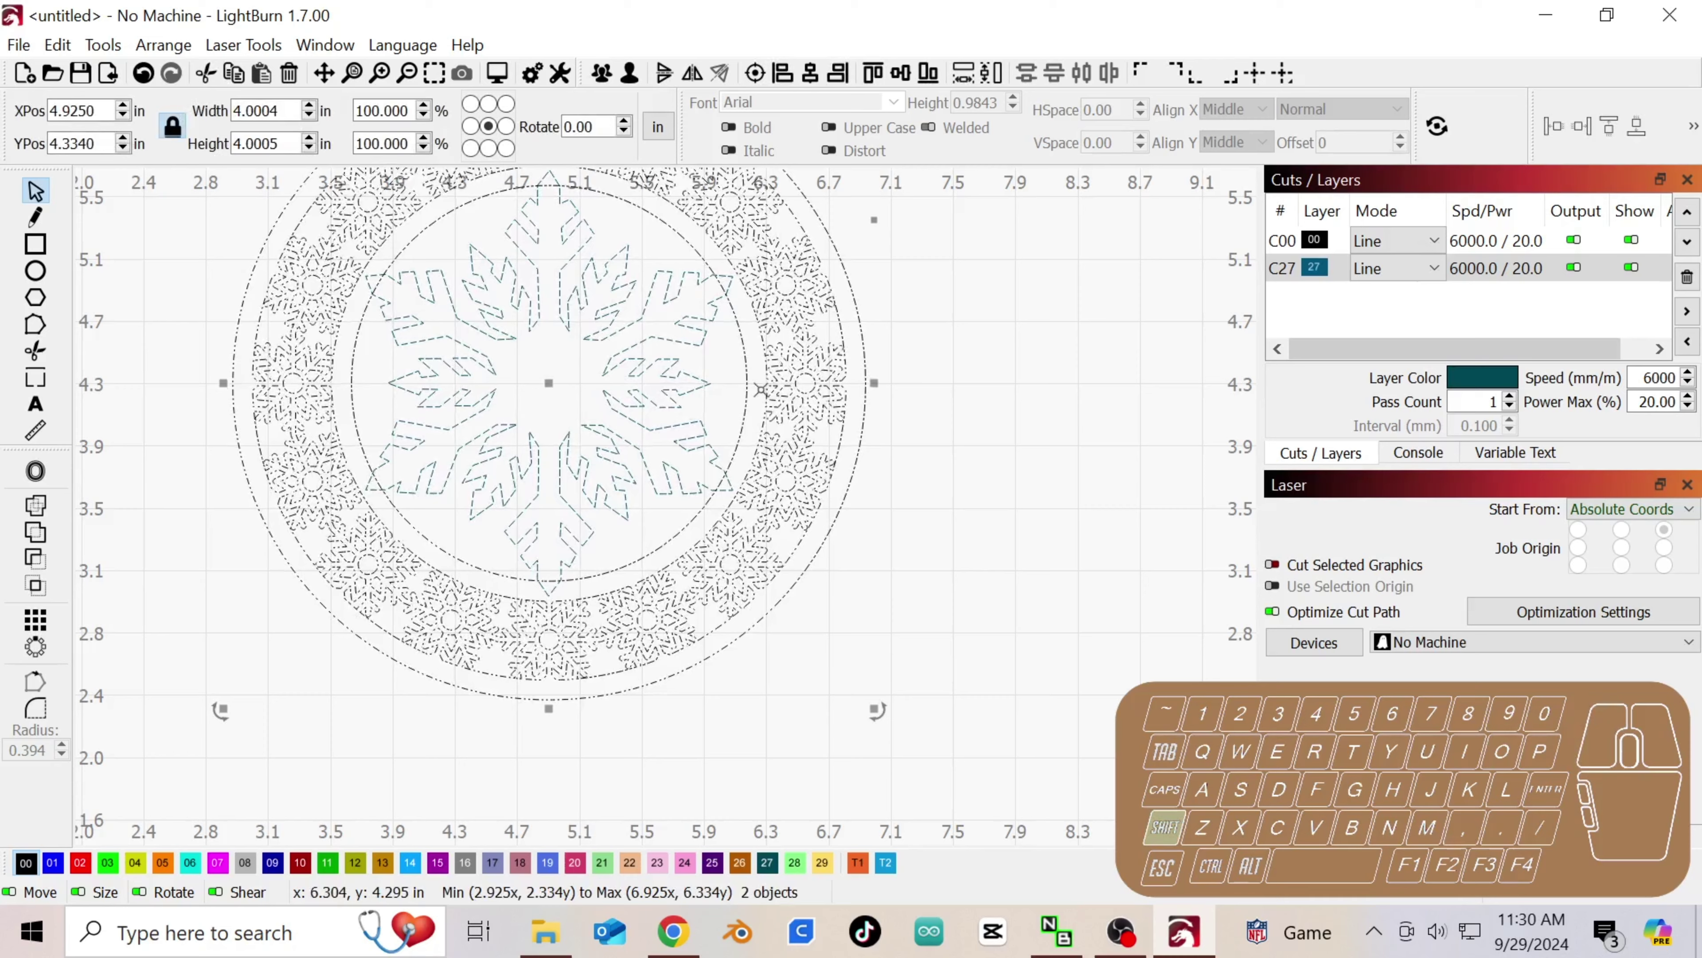
pyautogui.click(36, 534)
pyautogui.click(193, 553)
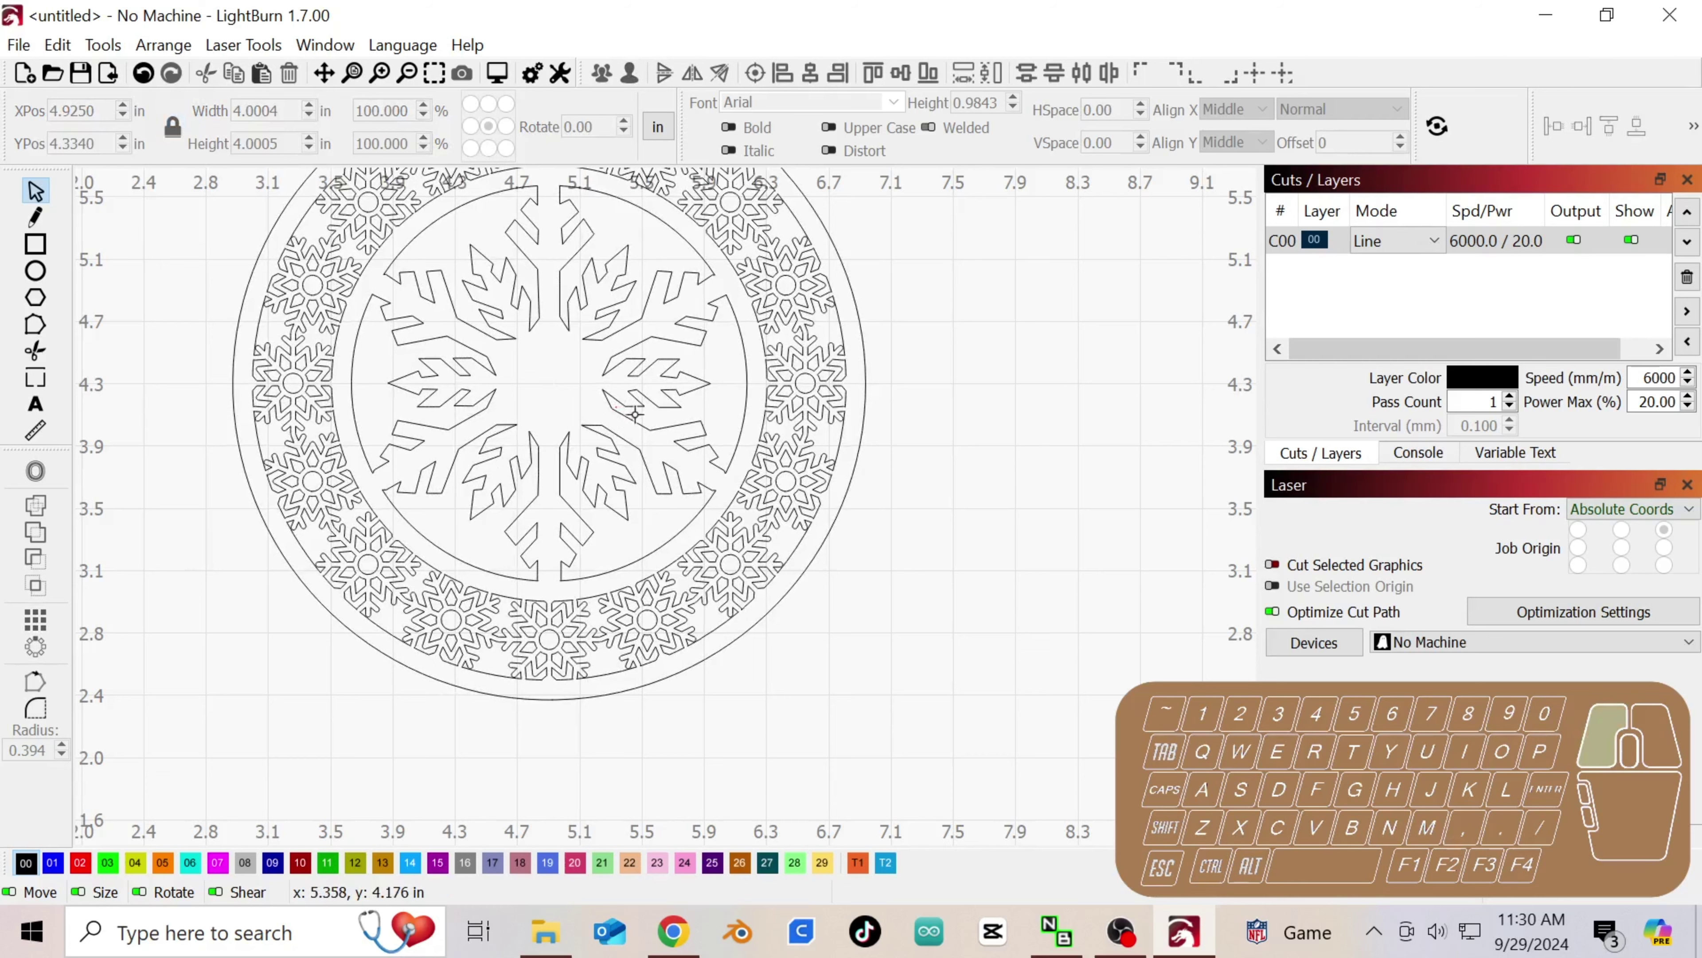
# - Move the united ornament within the work area to about X 5.66 in, Y 3.61 in
pyautogui.click(650, 421)
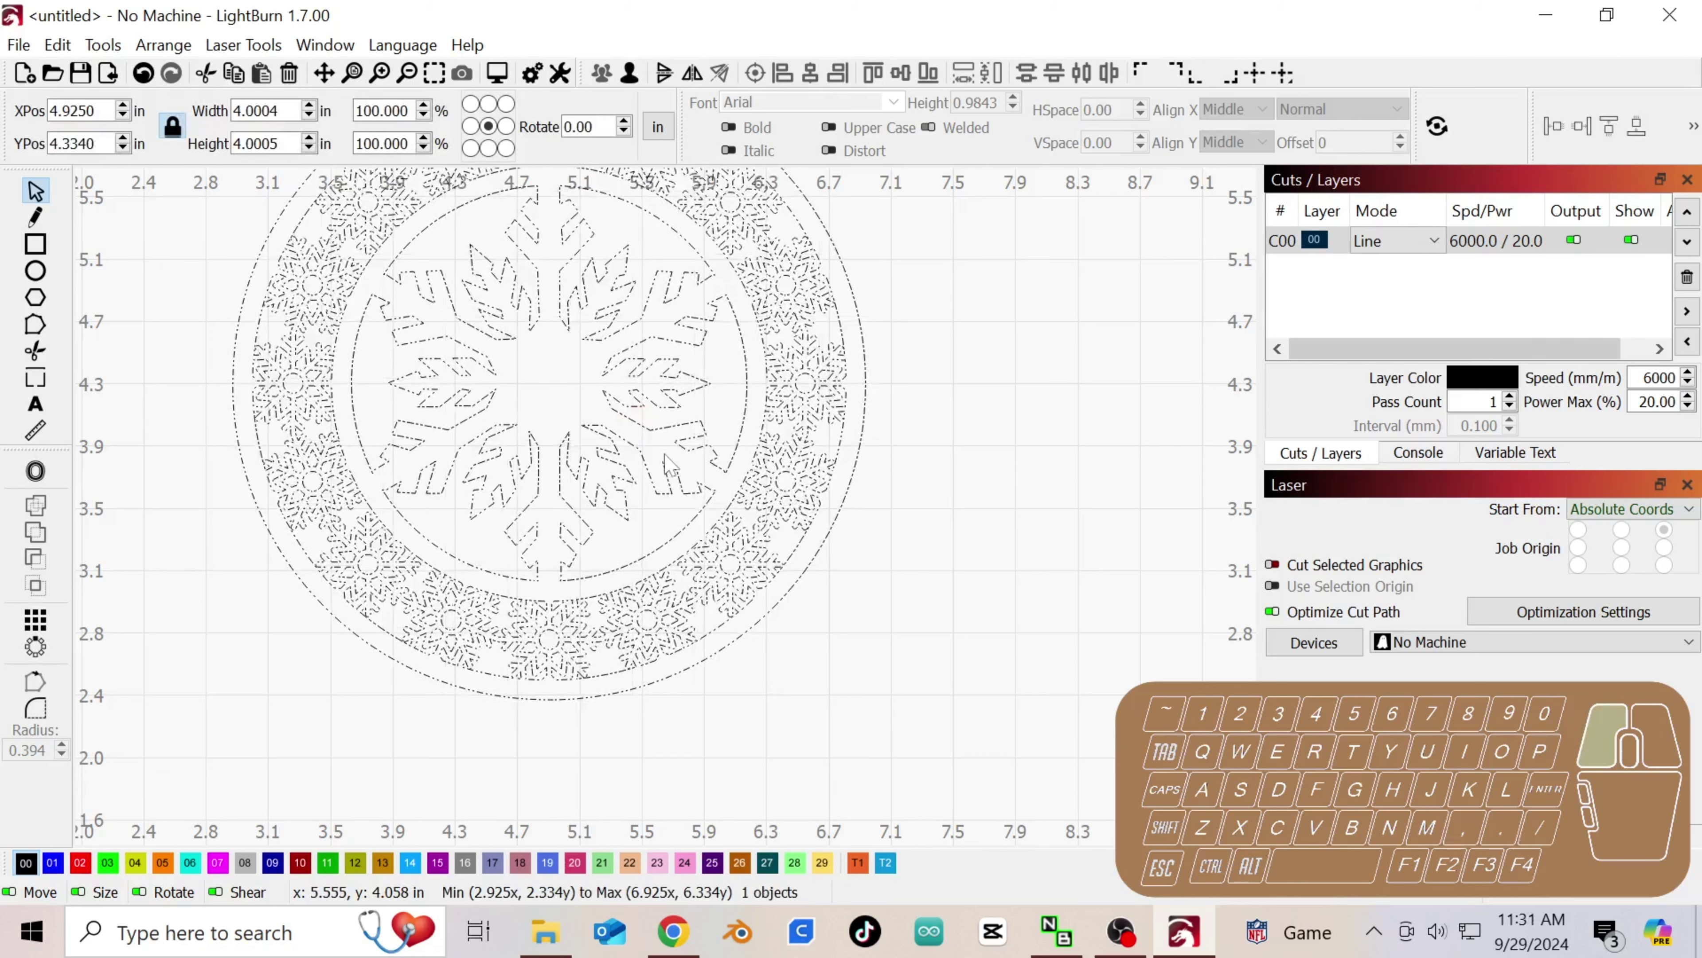
pyautogui.moveTo(650, 421); pyautogui.dragTo(801, 665)
pyautogui.click(724, 265)
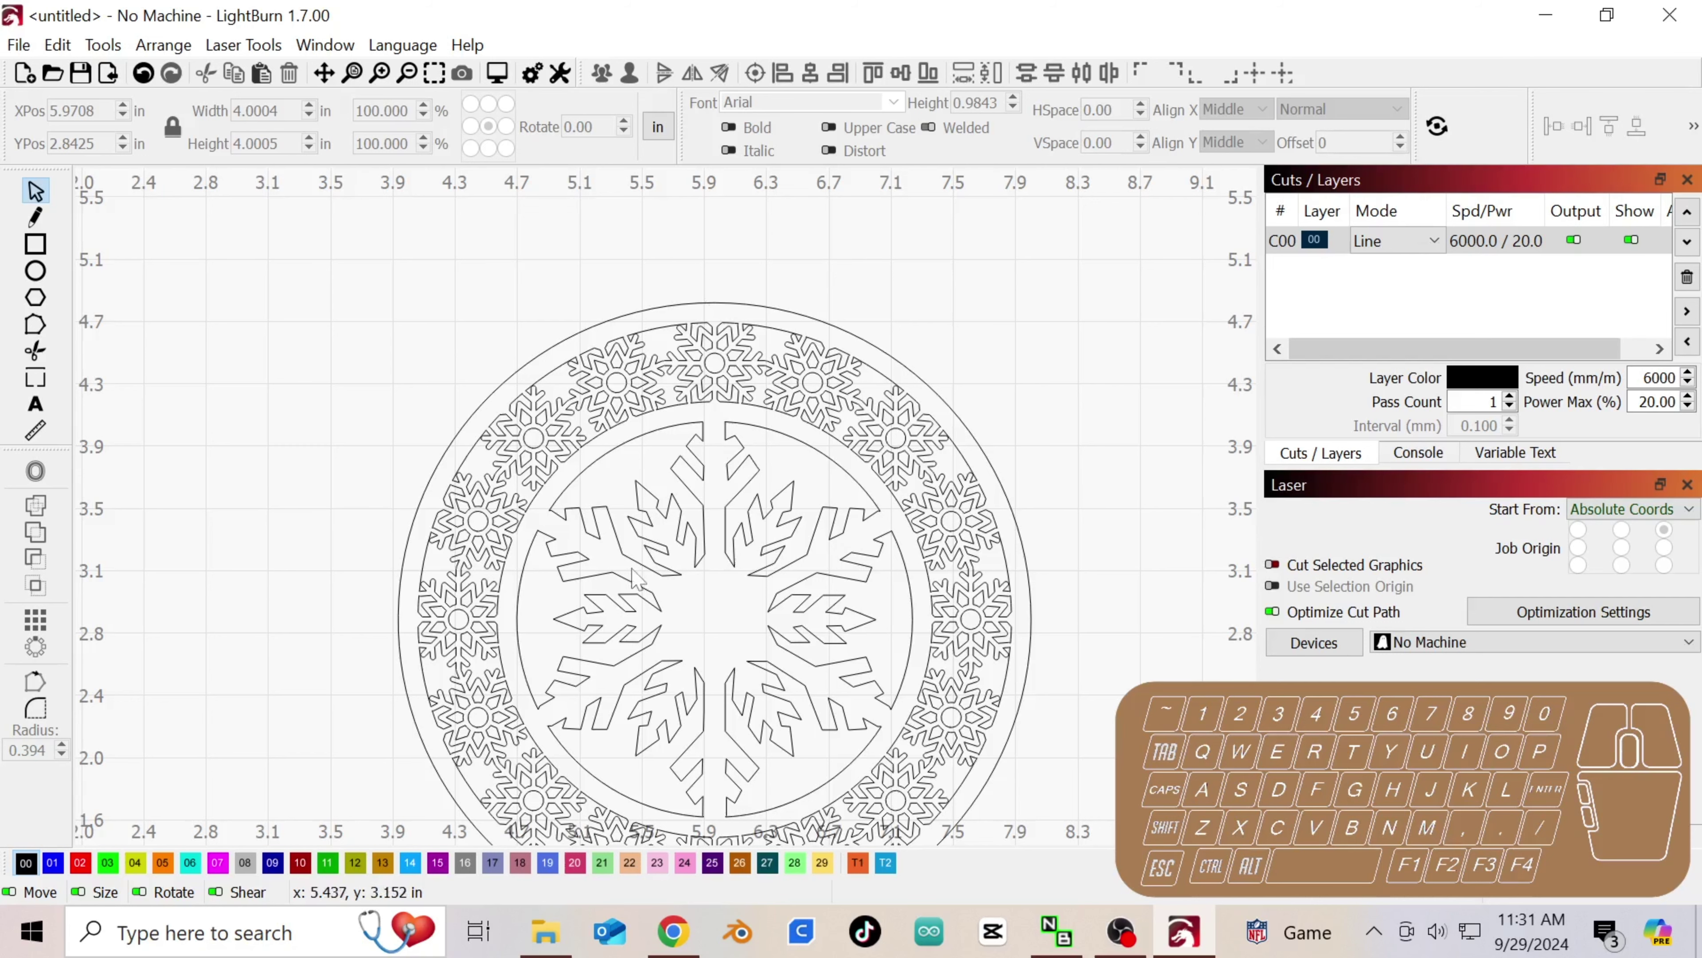
pyautogui.scroll(-2, 637, 563)
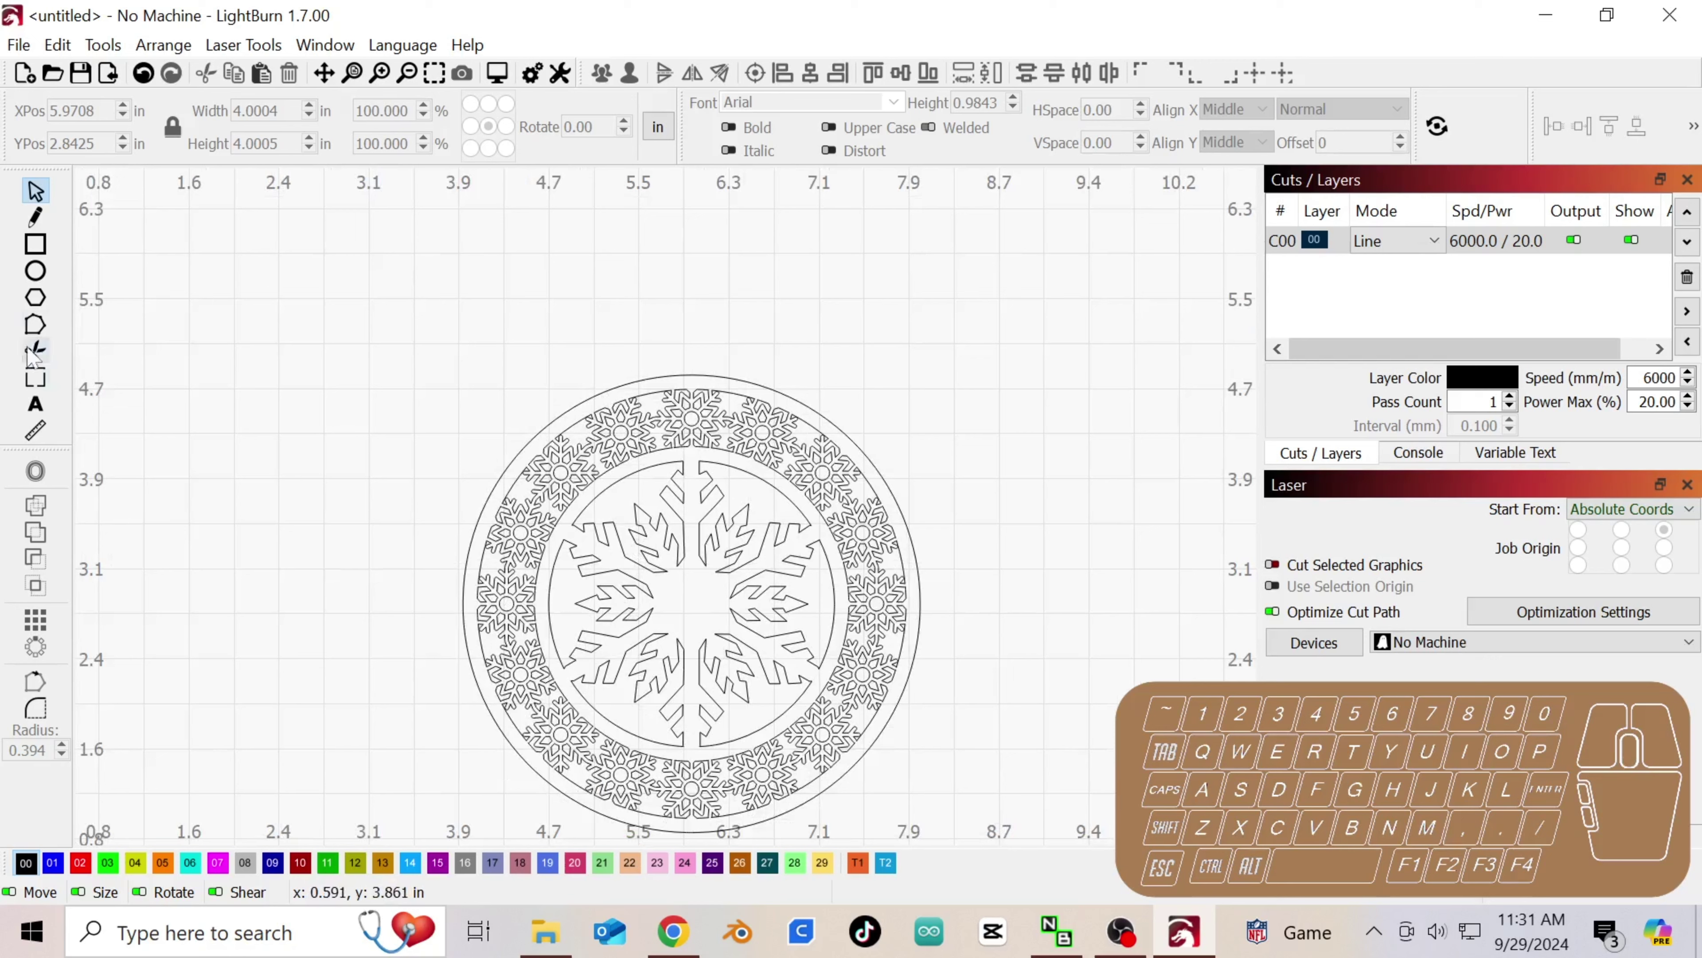
pyautogui.moveTo(663, 575); pyautogui.dragTo(644, 458)
pyautogui.click(681, 548)
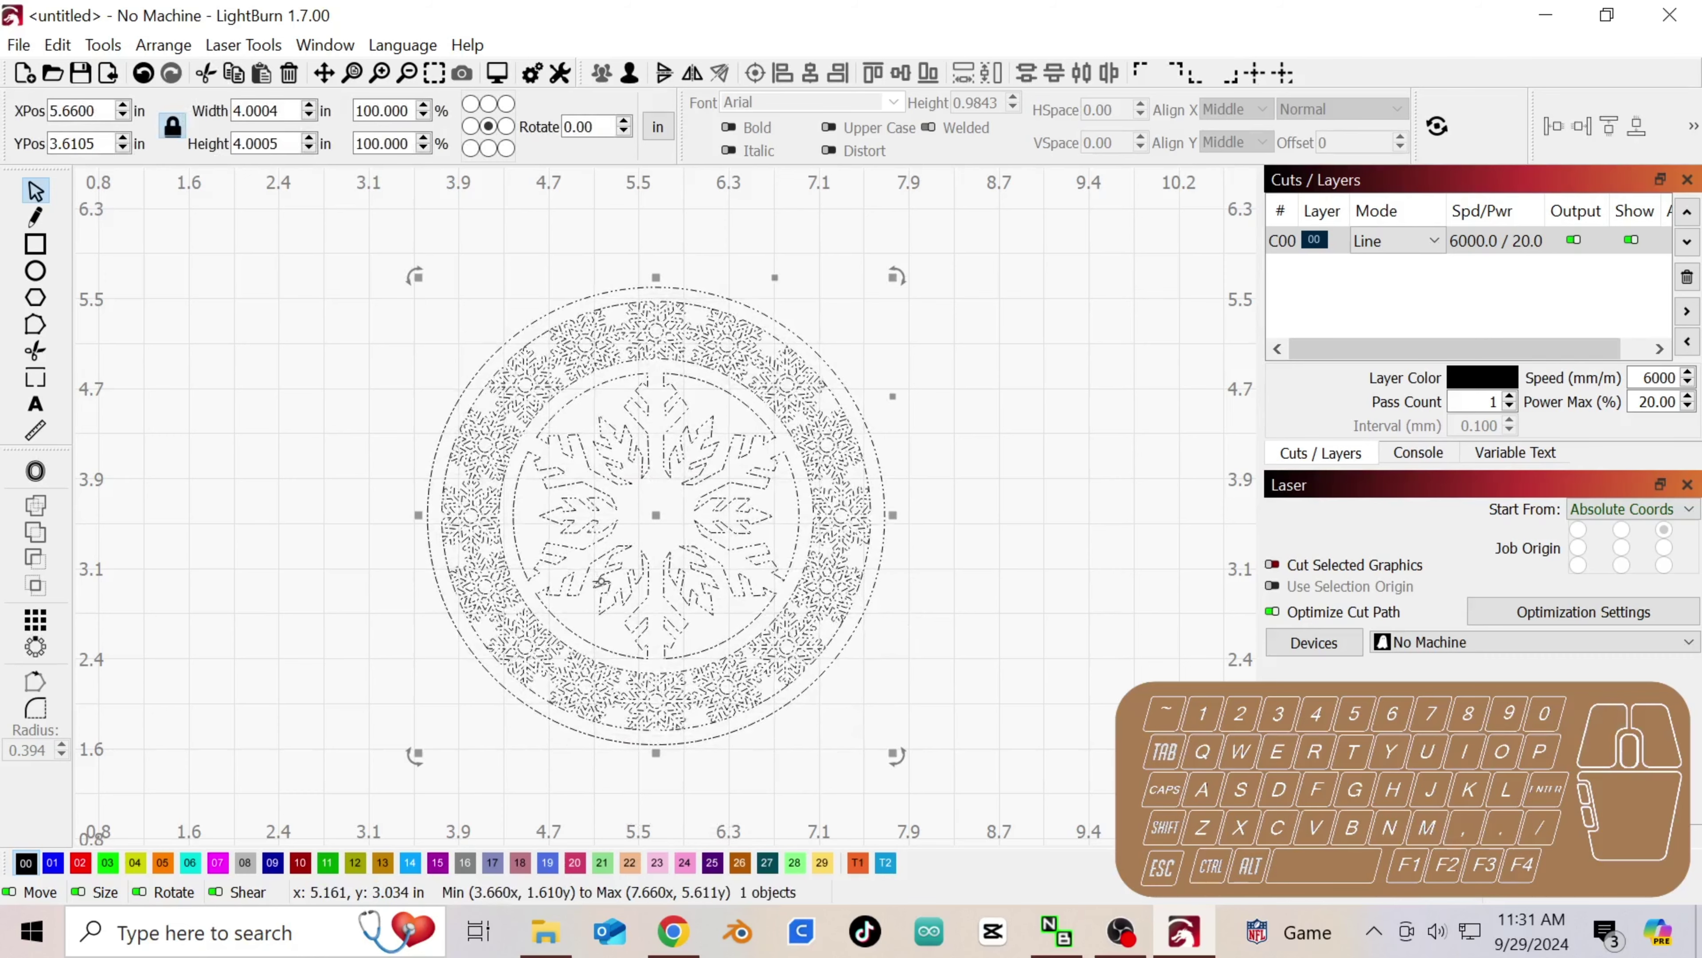
pyautogui.click(289, 452)
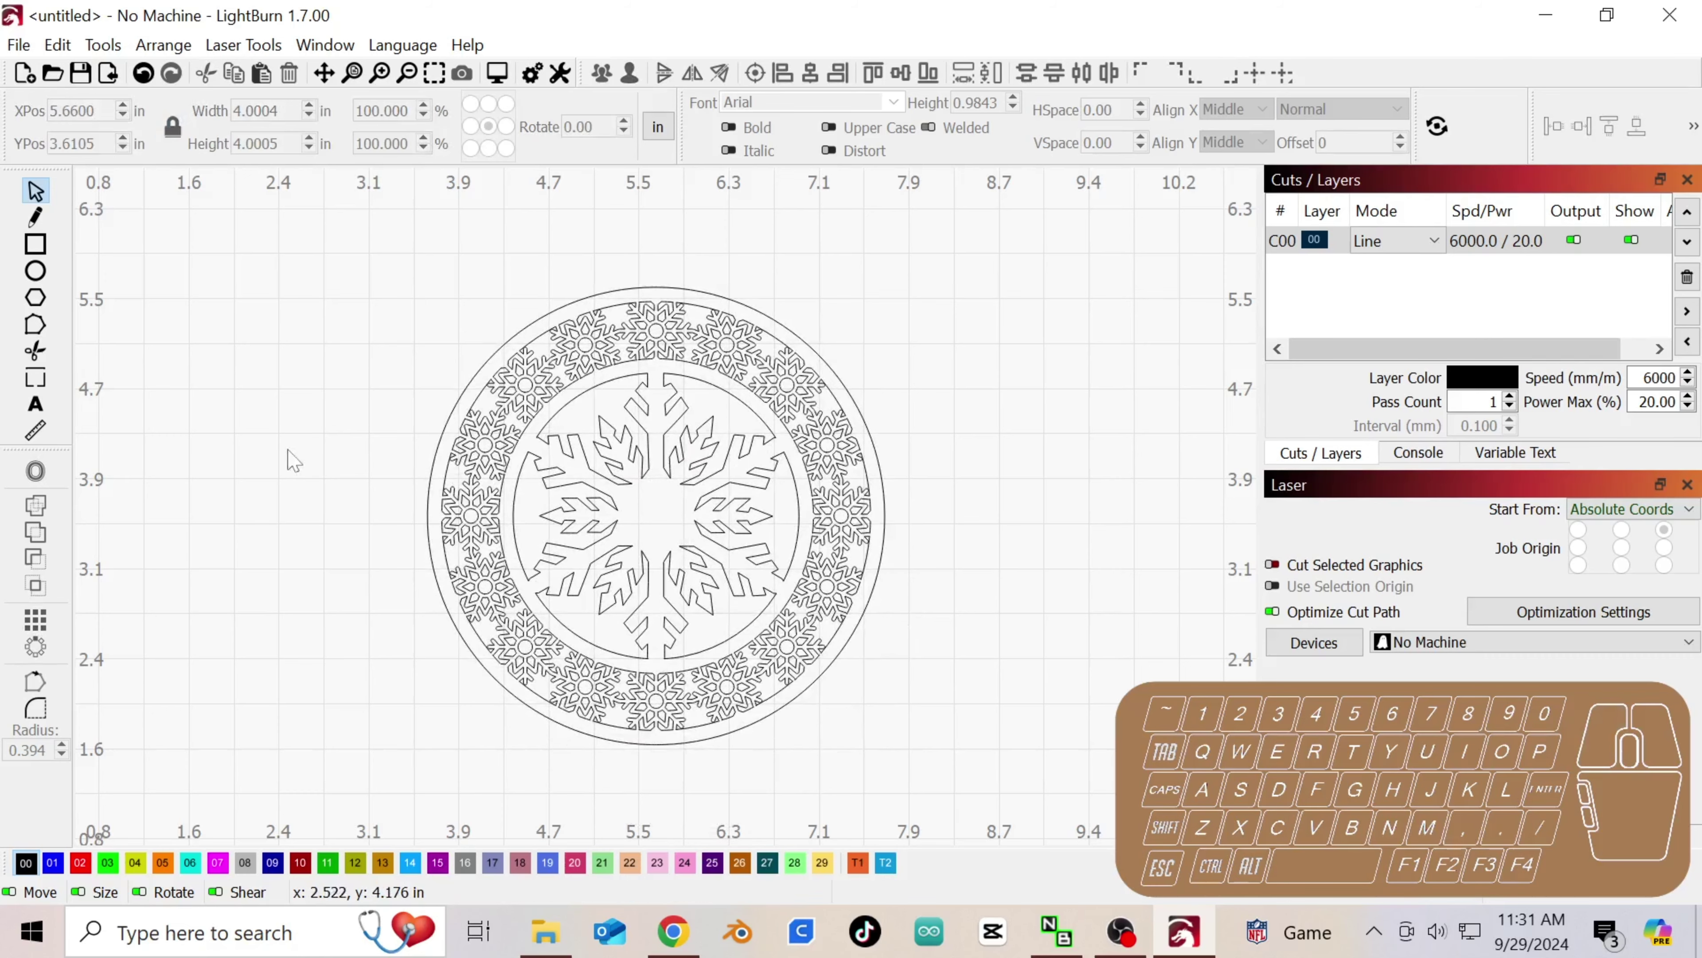
# - Draw a horizontal rectangle about 2.60 × 0.47 in across the middle of the snowflake, reaching the ring's inner band on both sides
pyautogui.click(39, 245)
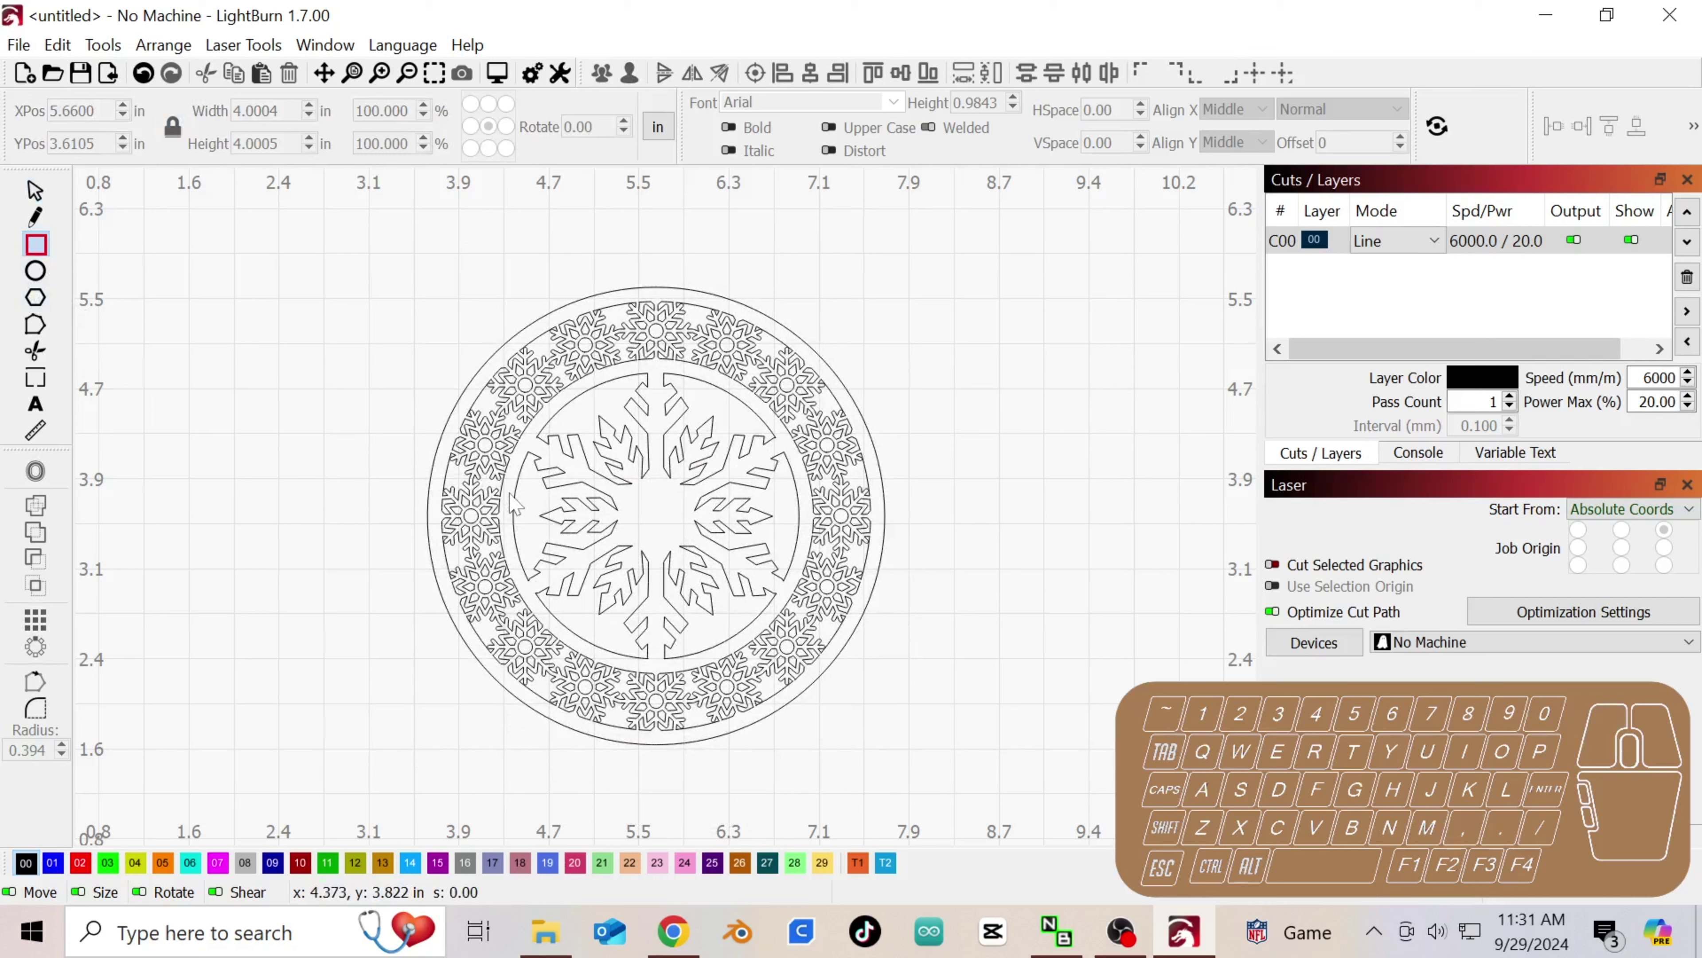
pyautogui.moveTo(514, 504); pyautogui.dragTo(520, 504)
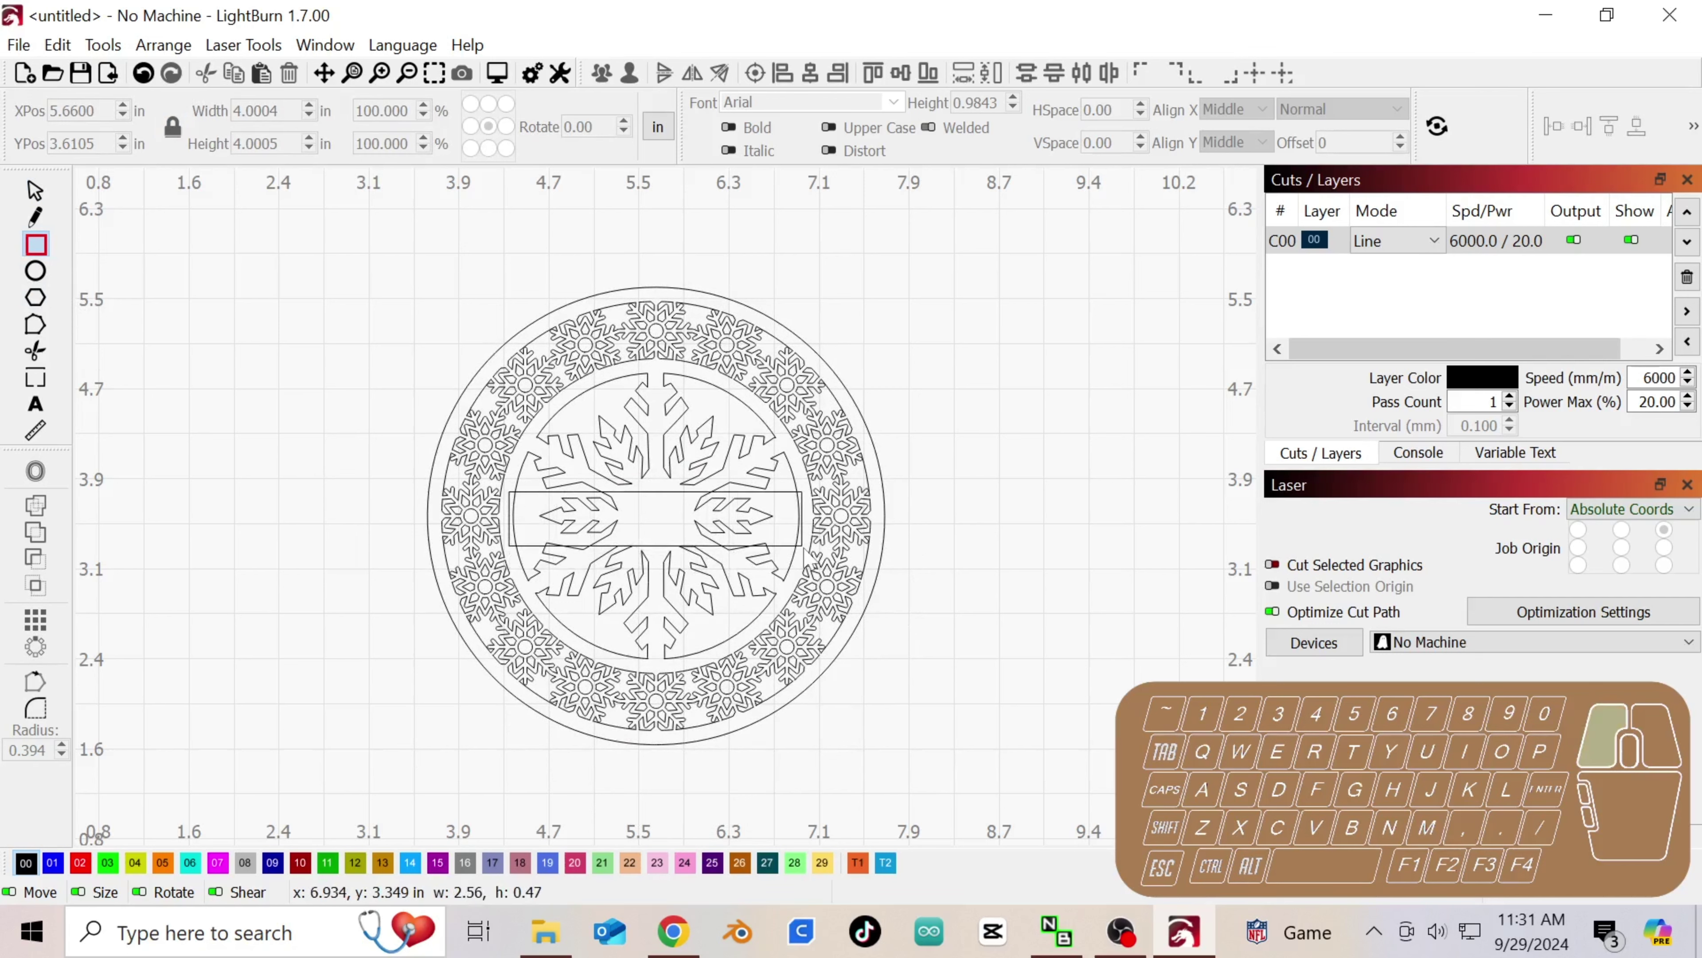
pyautogui.moveTo(806, 545); pyautogui.dragTo(806, 544)
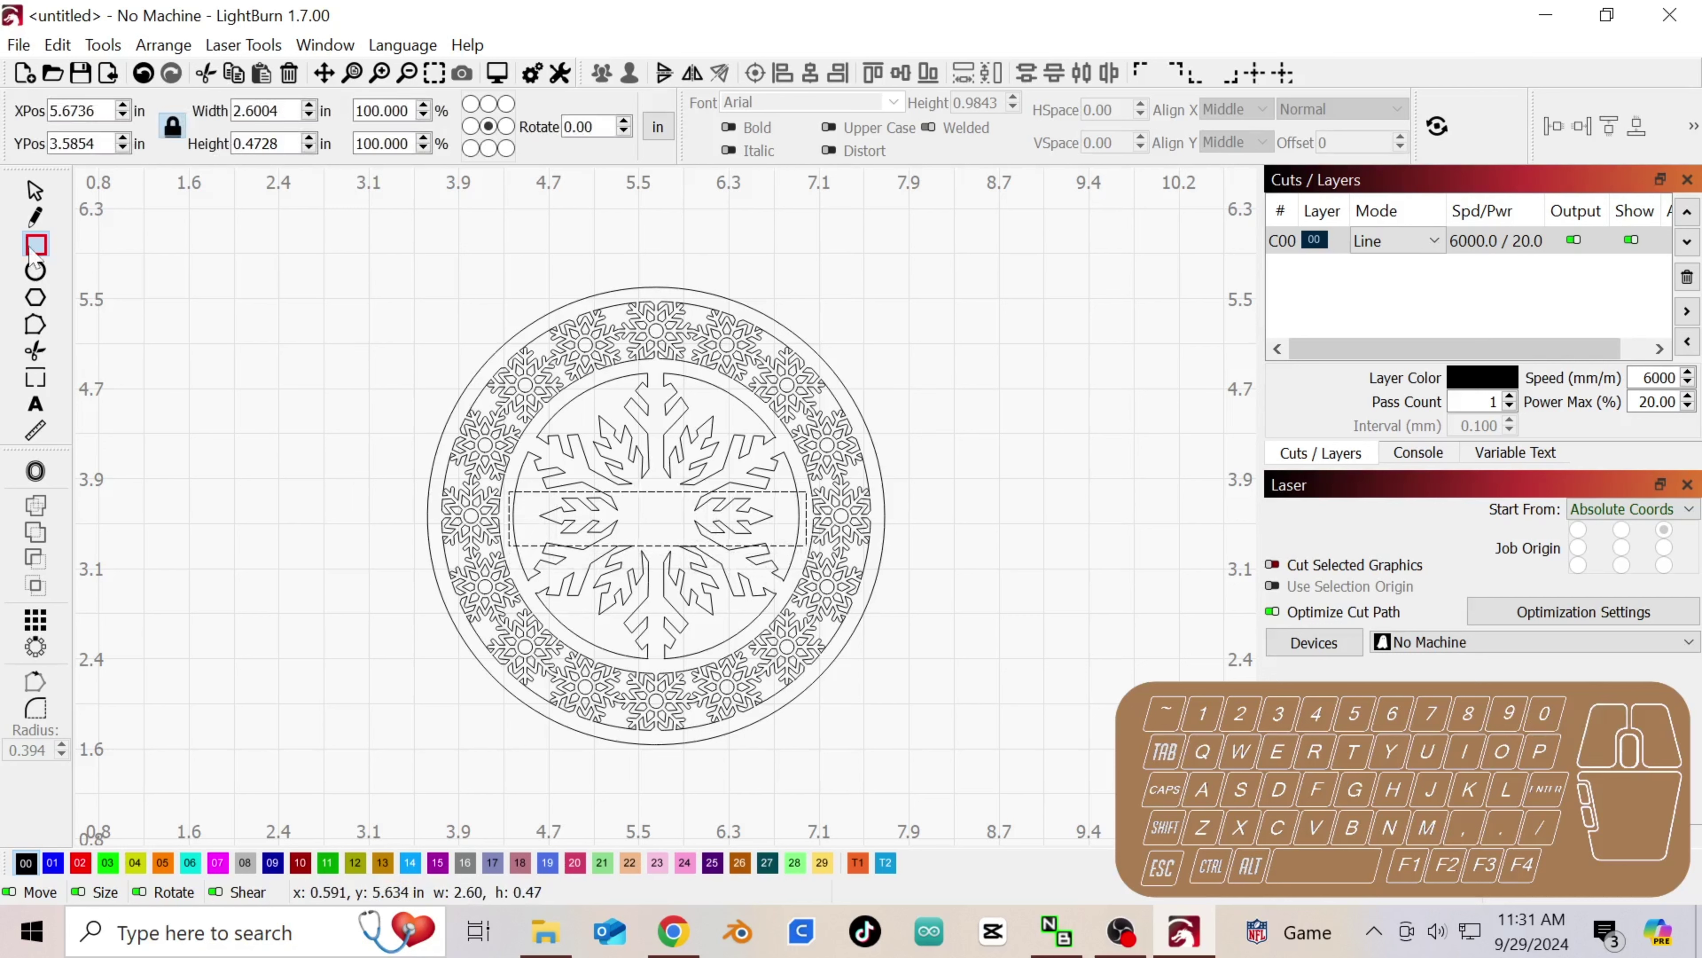
pyautogui.click(36, 191)
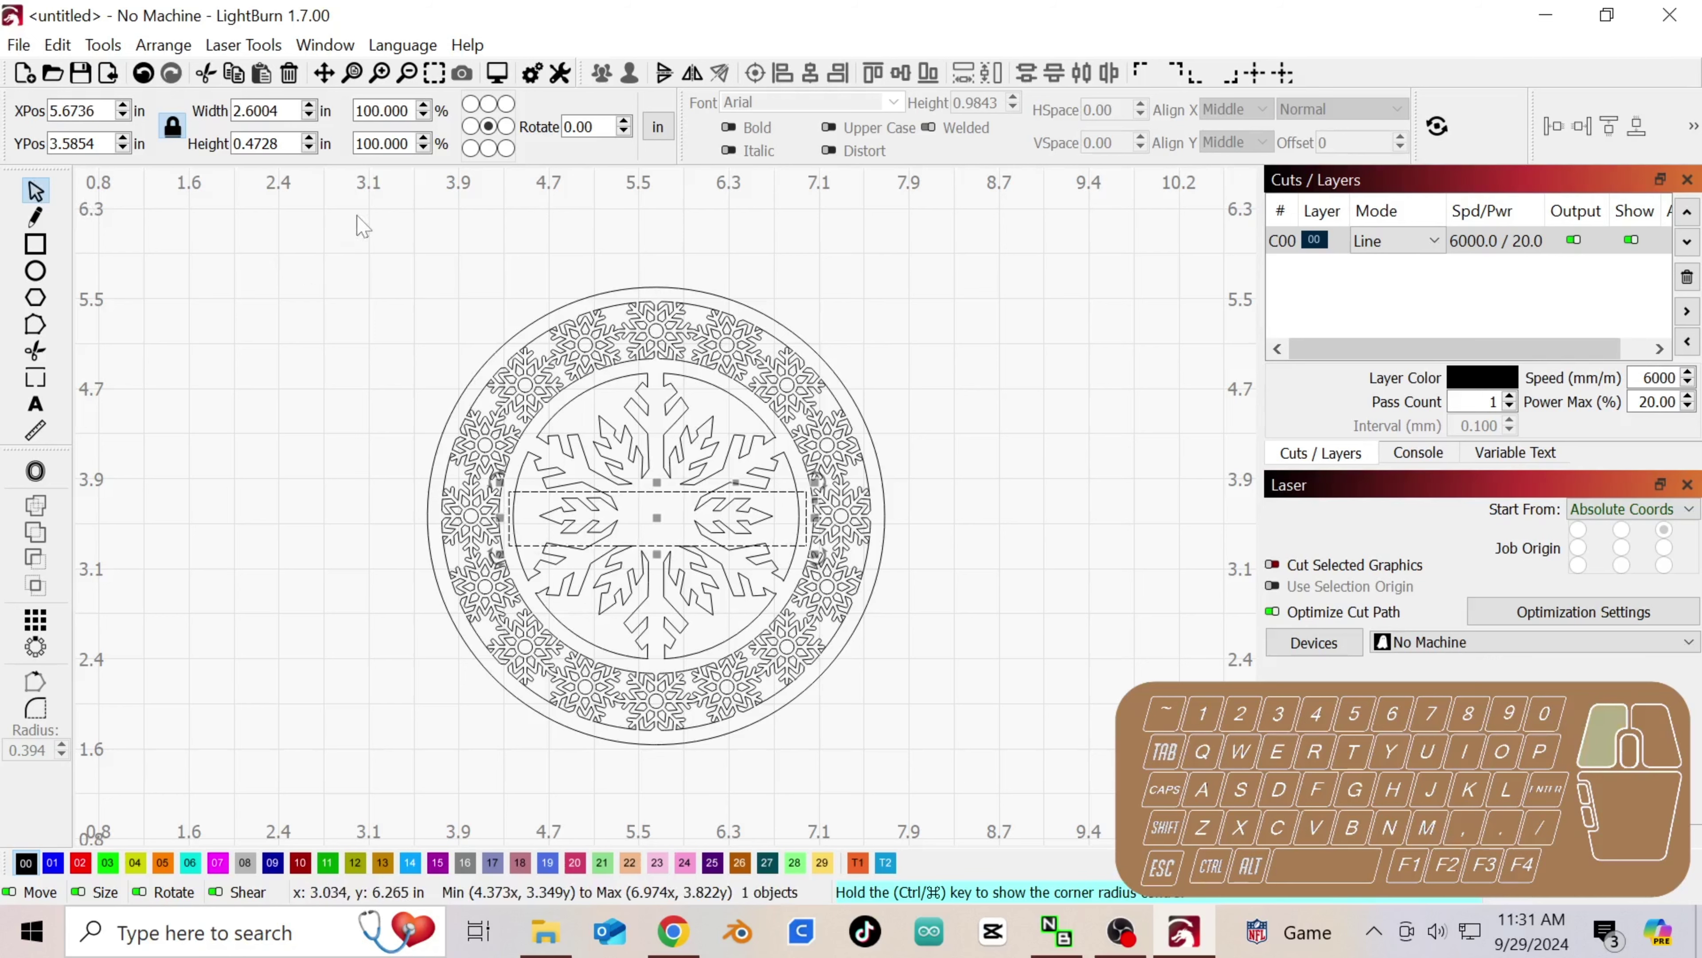
# - Select the ornament and the rectangle and align their centers on the rectangle
pyautogui.moveTo(355, 215); pyautogui.dragTo(587, 434)
pyautogui.moveTo(727, 561); pyautogui.dragTo(960, 801)
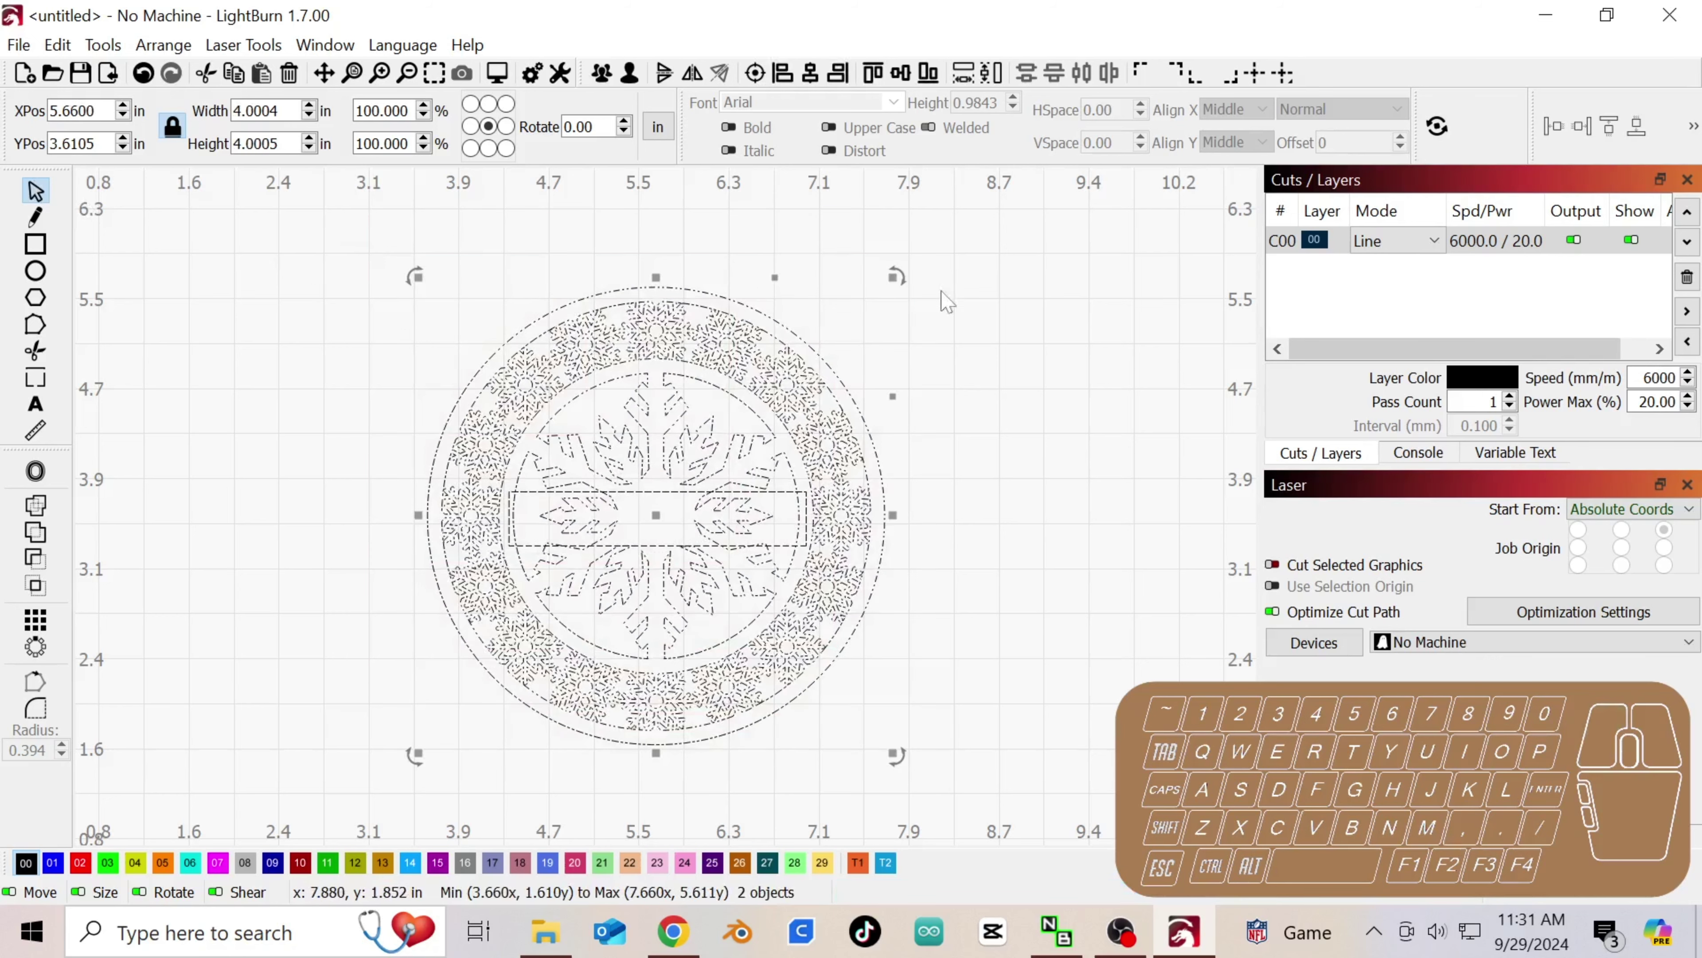
pyautogui.click(756, 72)
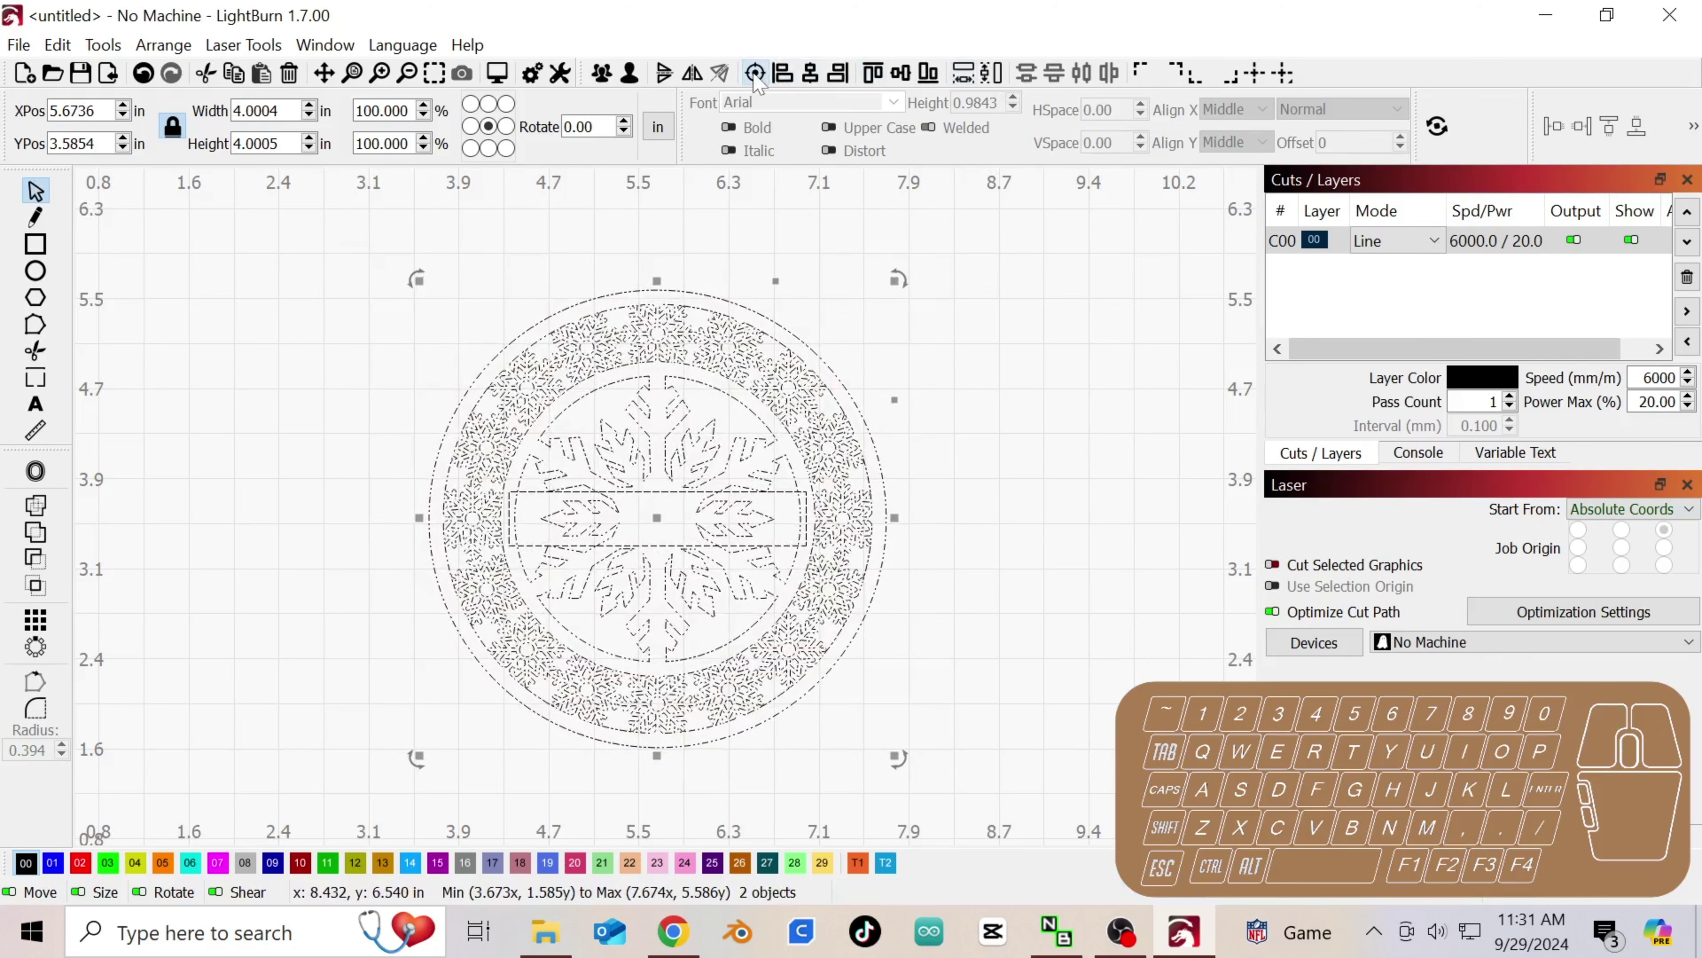
pyautogui.click(991, 504)
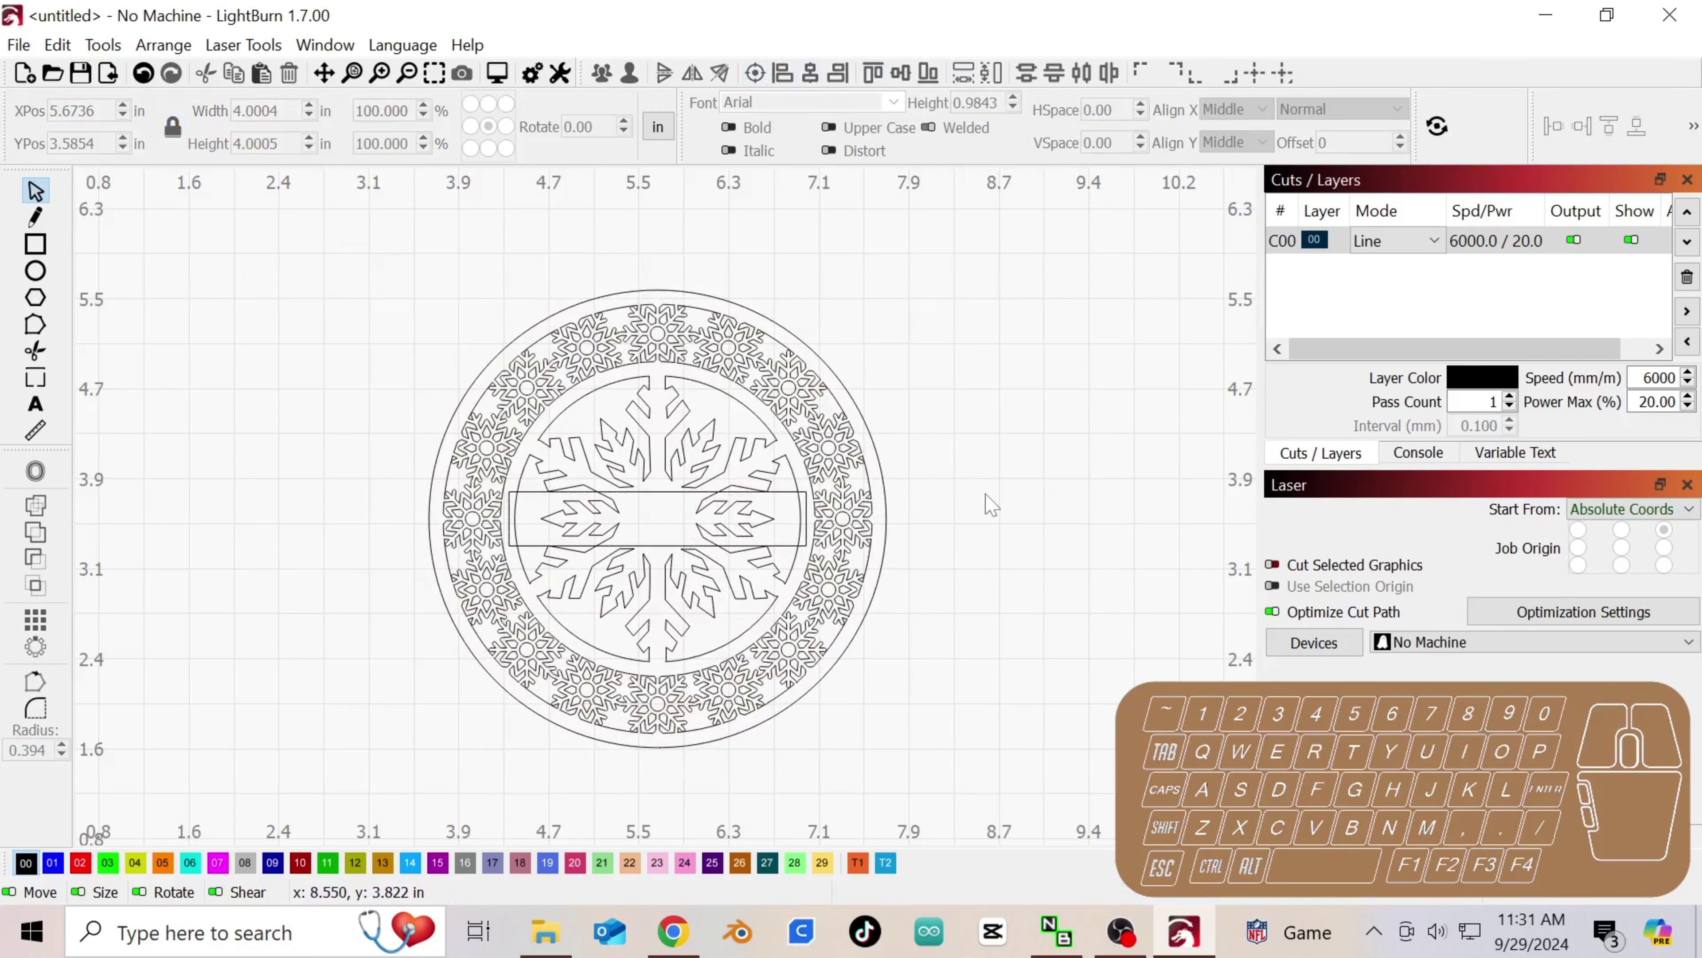
# - Unite the rectangle with the ornament to form a solid blank band across the snowflake's middle
pyautogui.scroll(3, 662, 605)
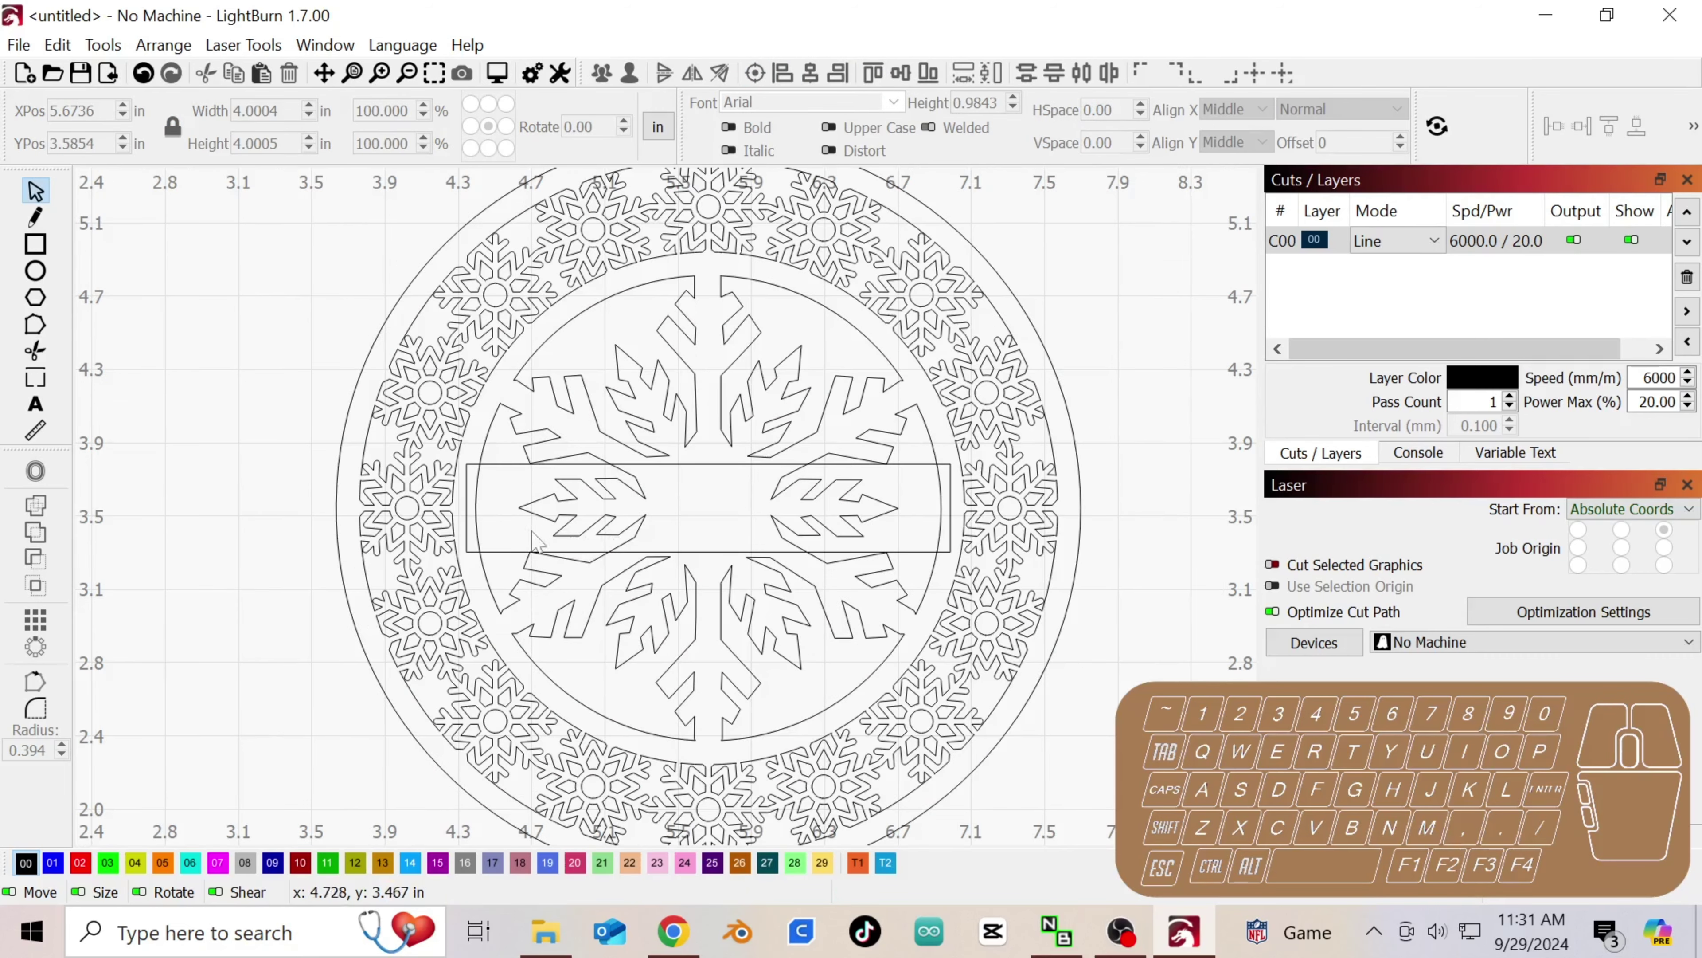
pyautogui.click(494, 464)
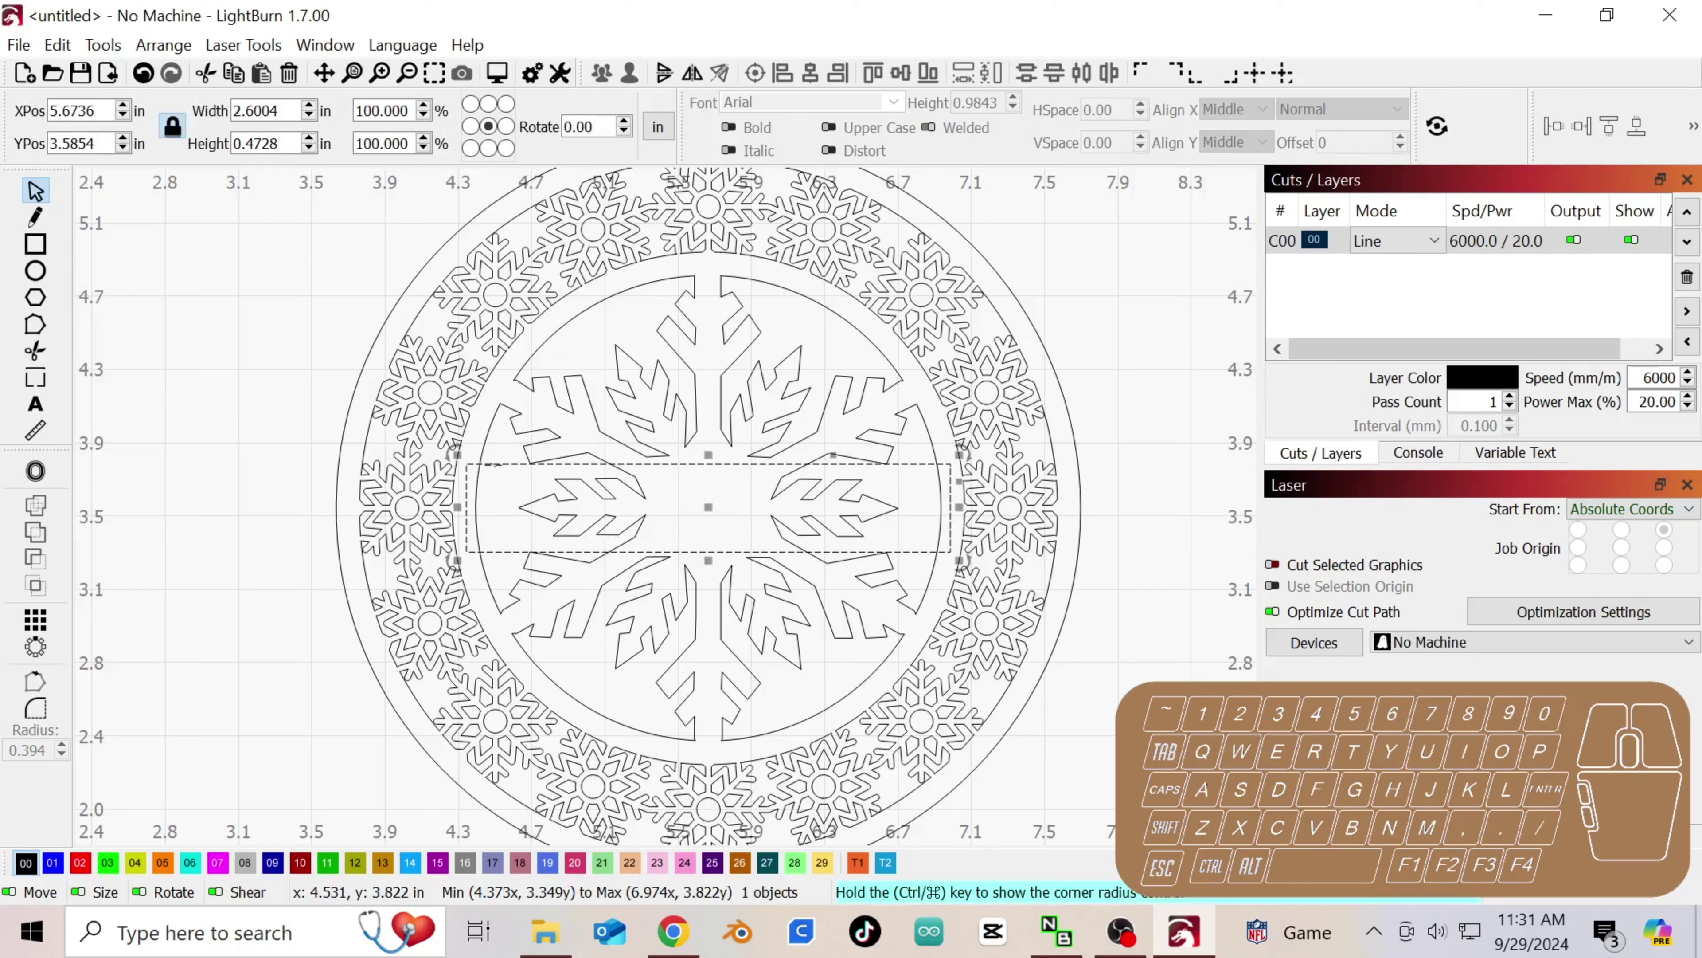
pyautogui.keyDown('shift'); pyautogui.click(491, 433); pyautogui.keyUp('shift')
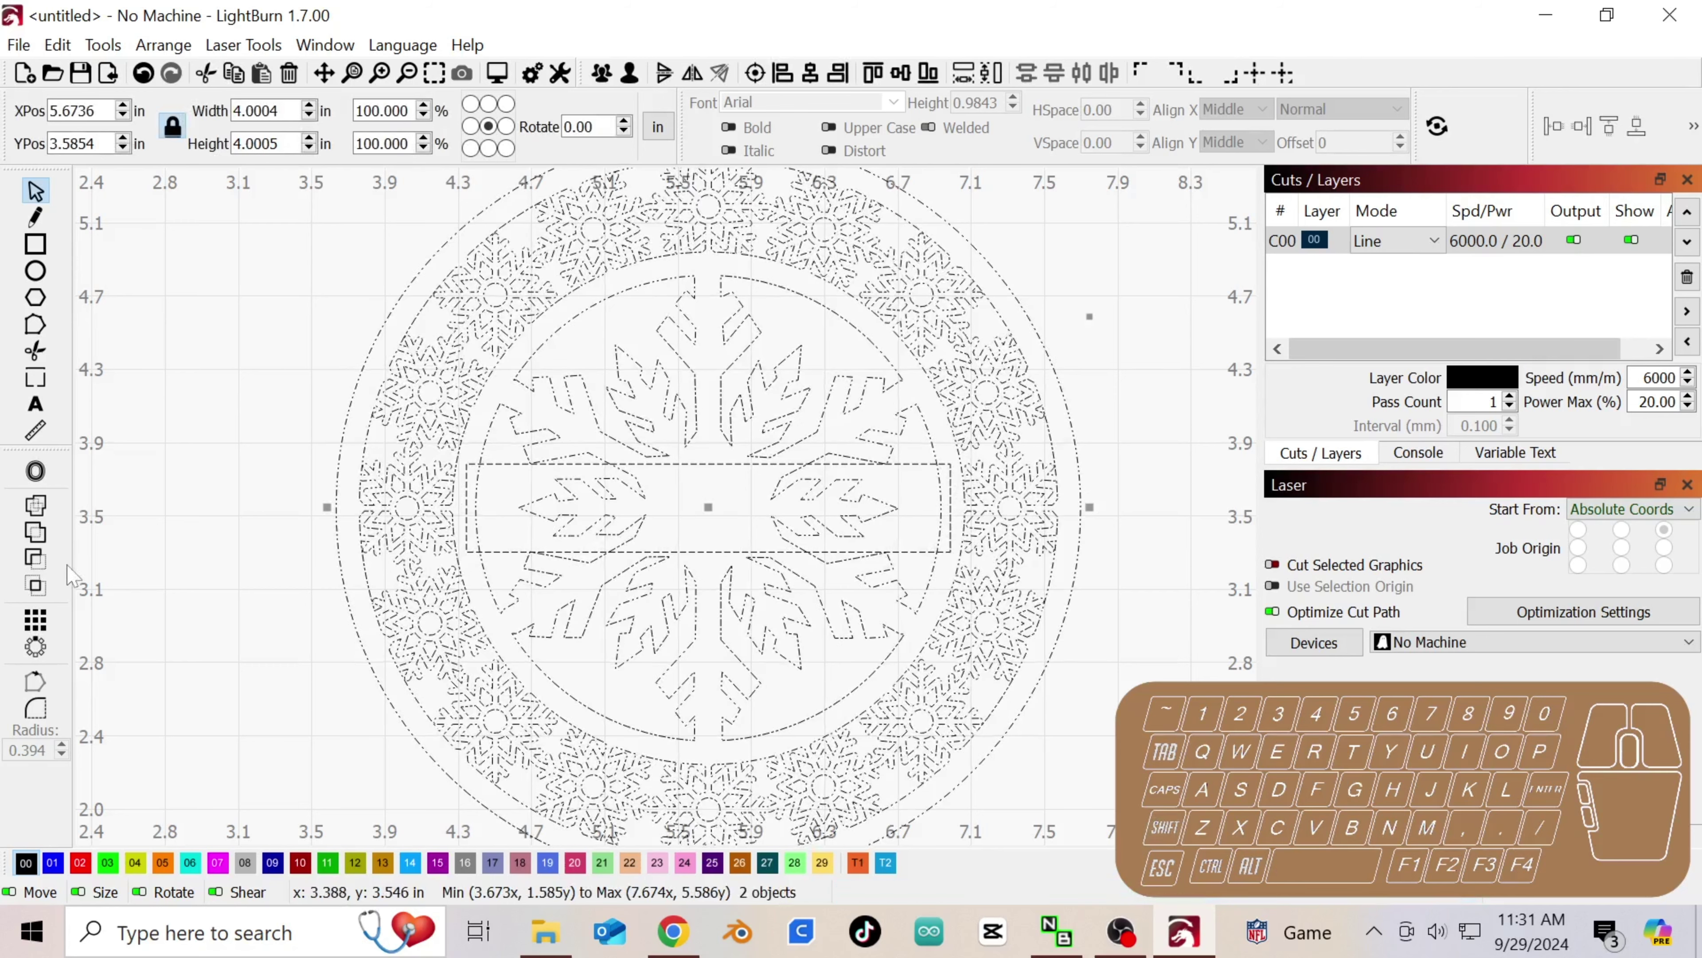
pyautogui.click(39, 537)
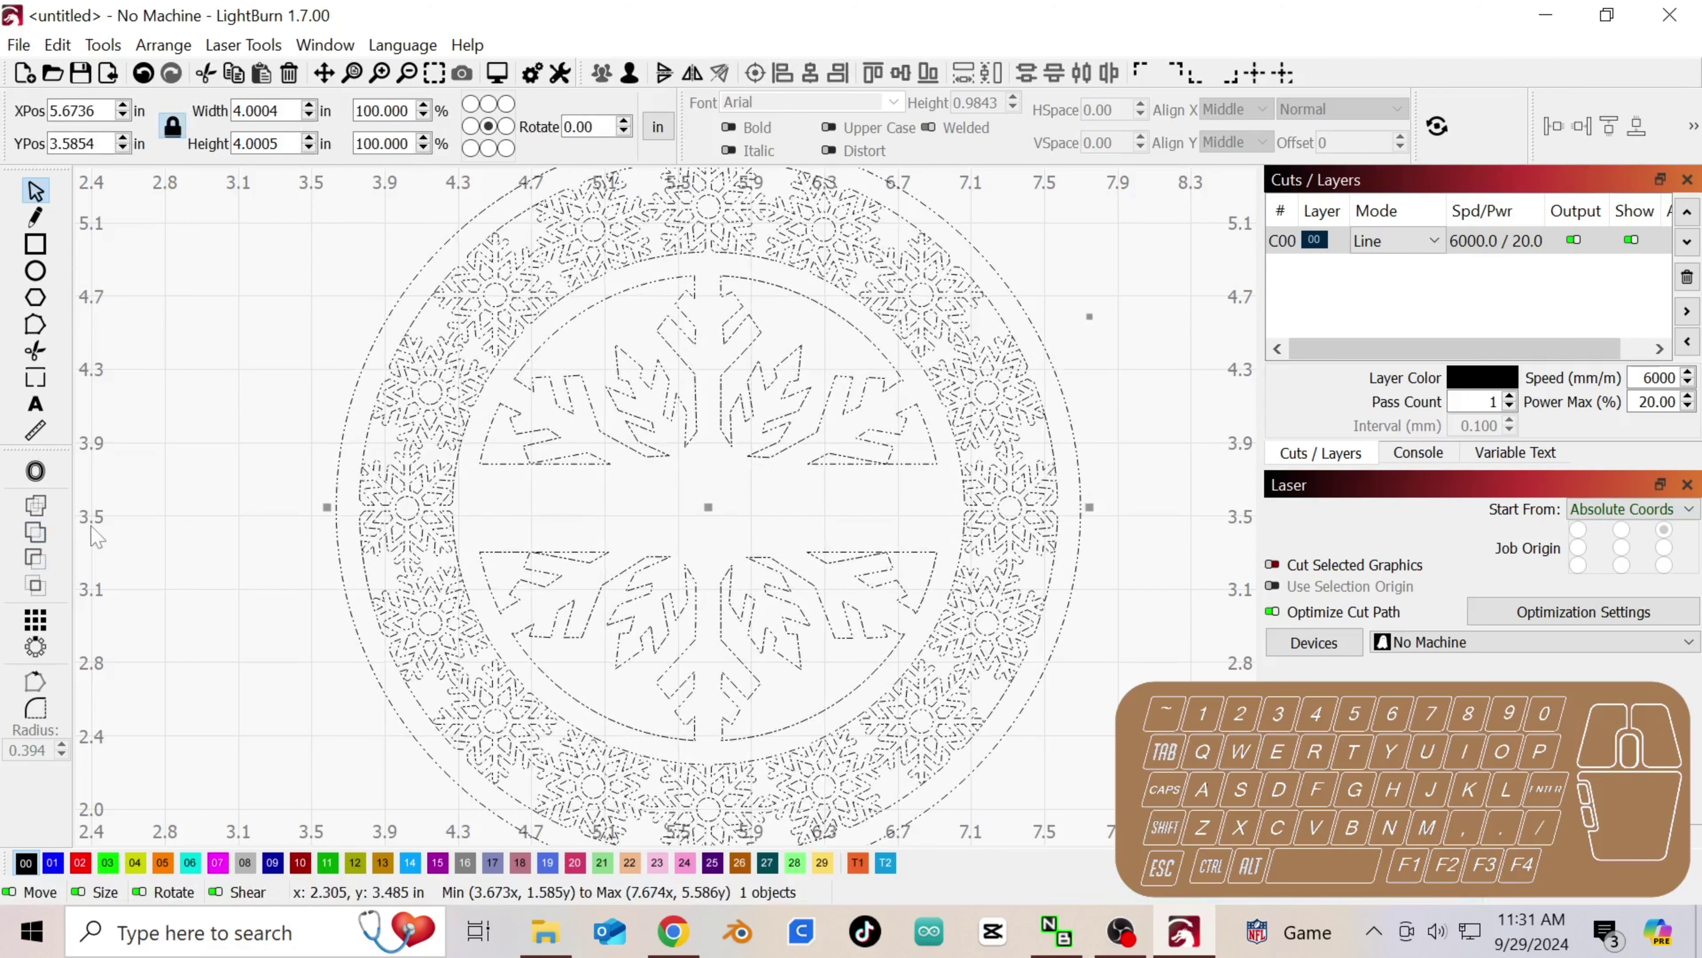
pyautogui.click(144, 530)
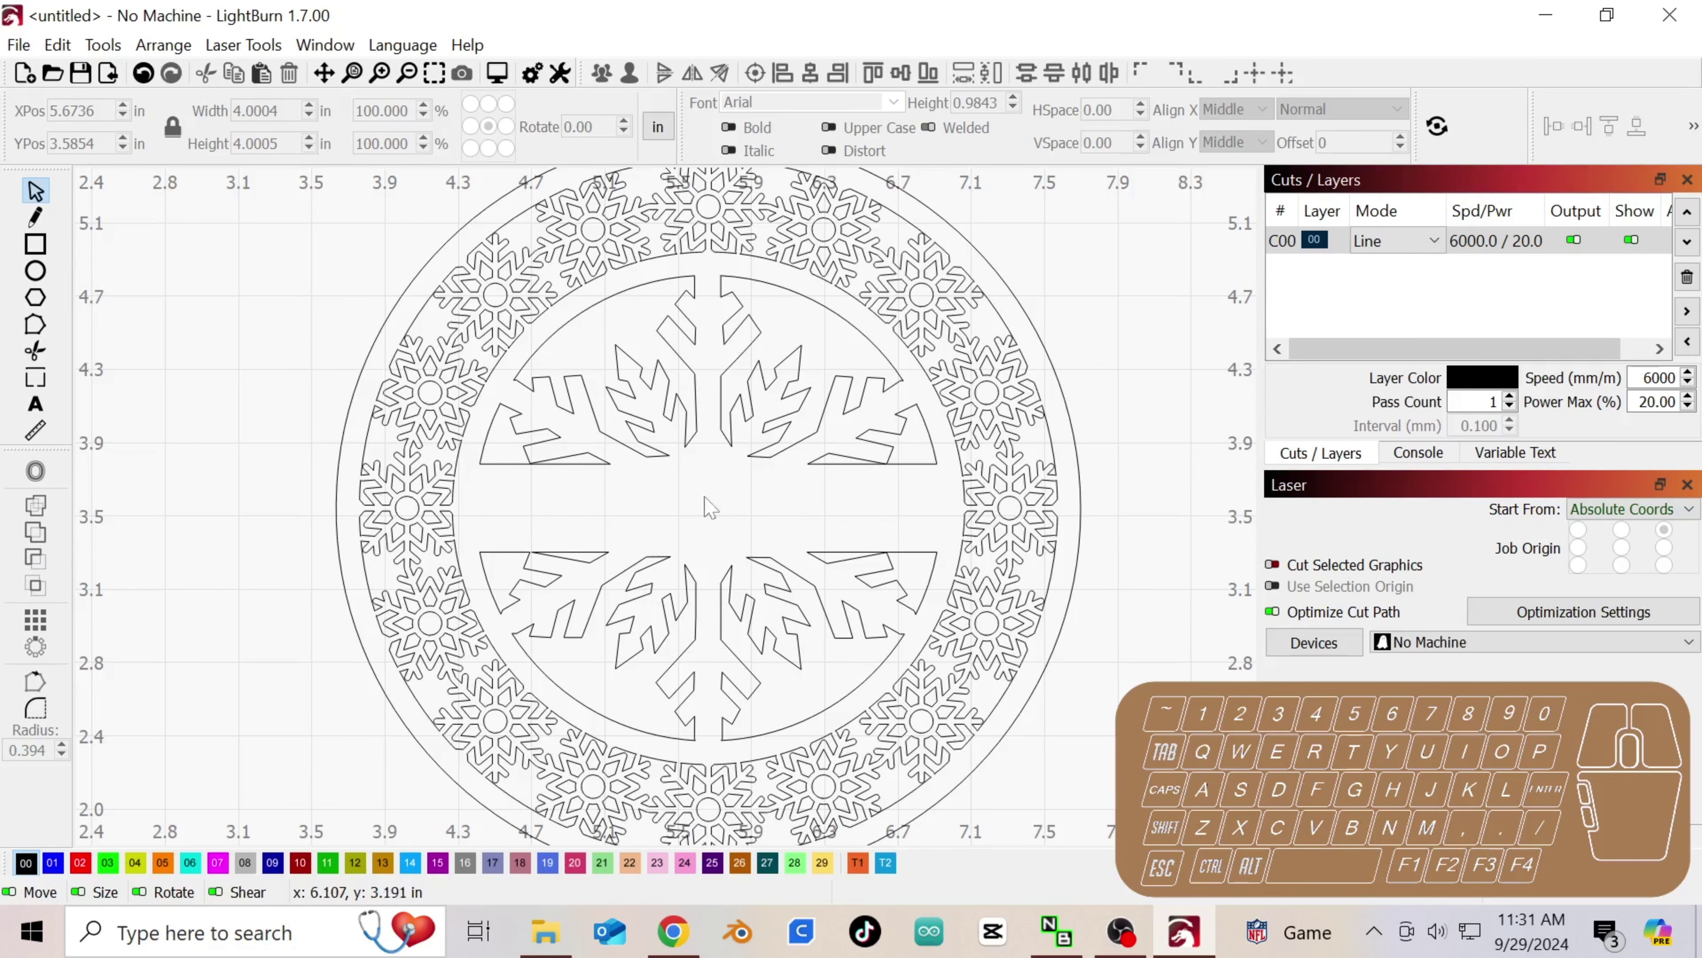
# - Add a text object with the recipient's first name, starting in the blank band across the snowflake's middle
pyautogui.scroll(-1, 721, 592)
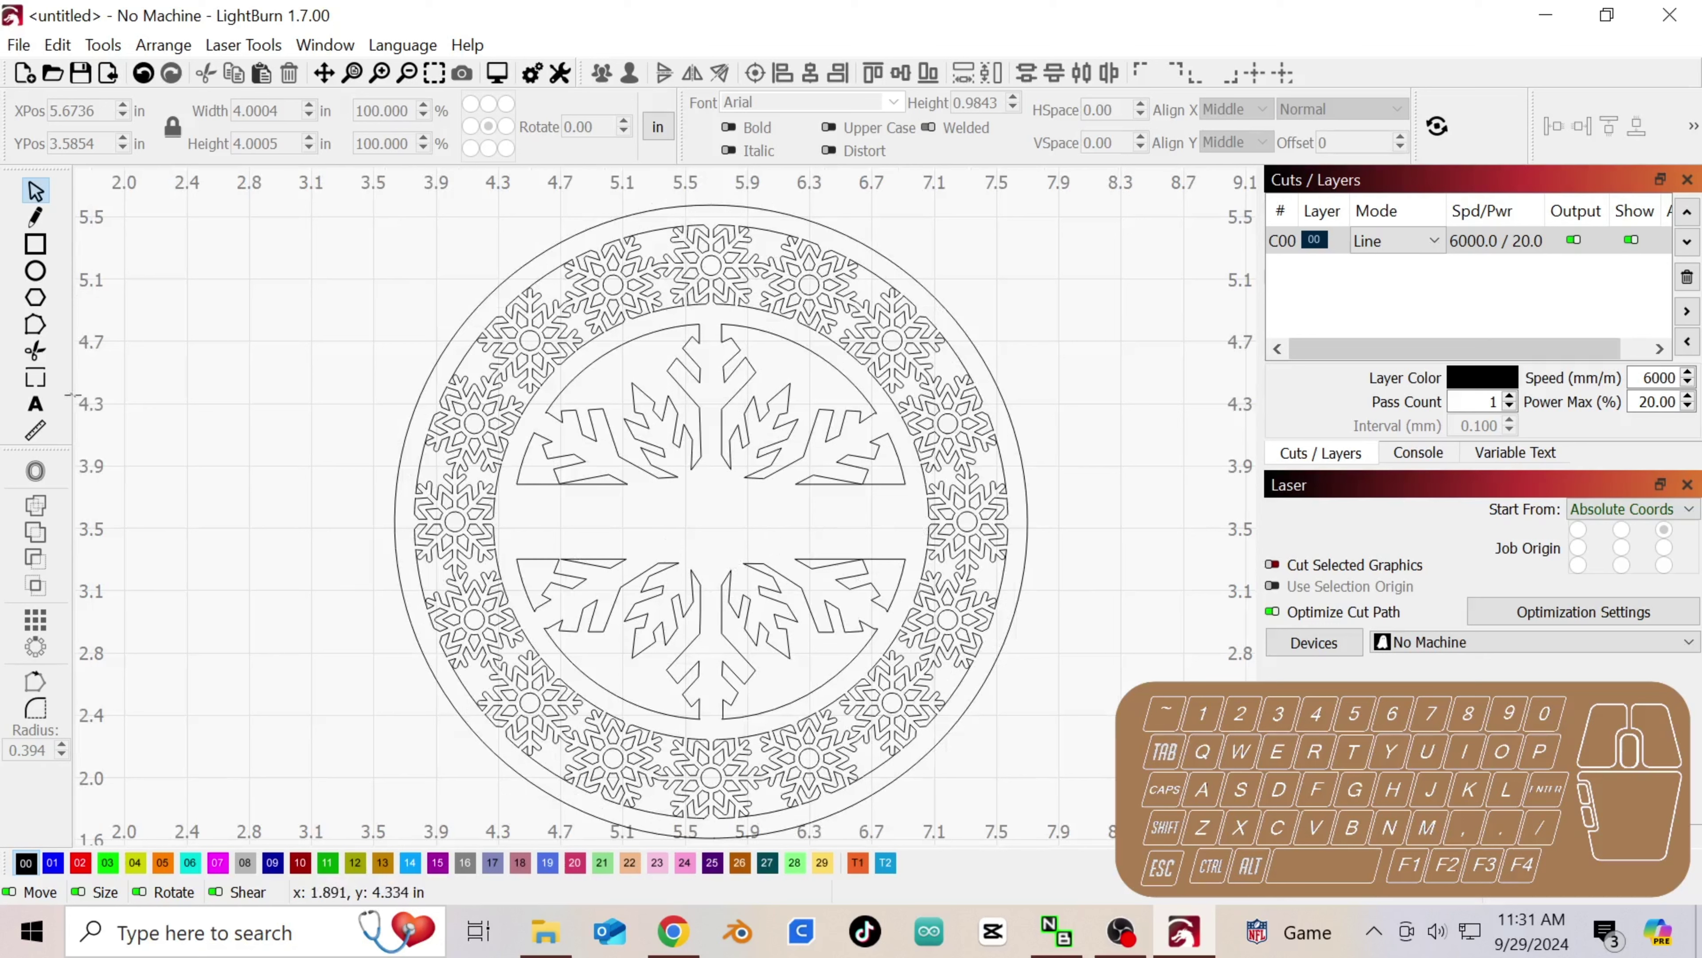
pyautogui.click(33, 407)
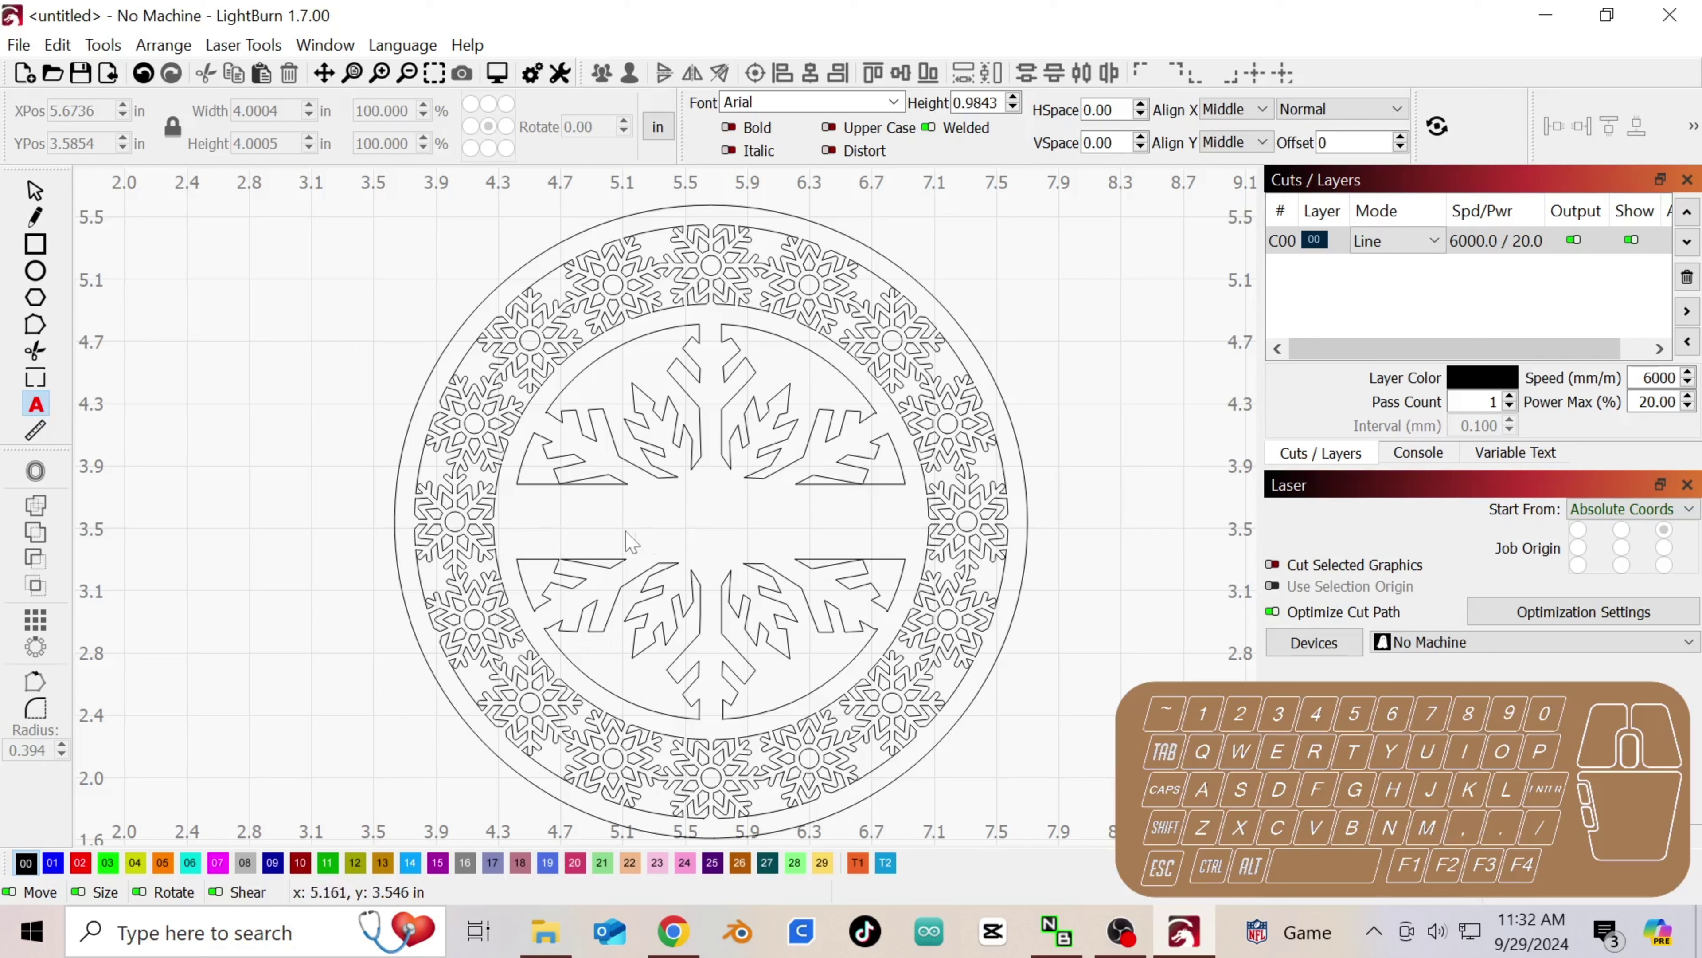
pyautogui.click(581, 527)
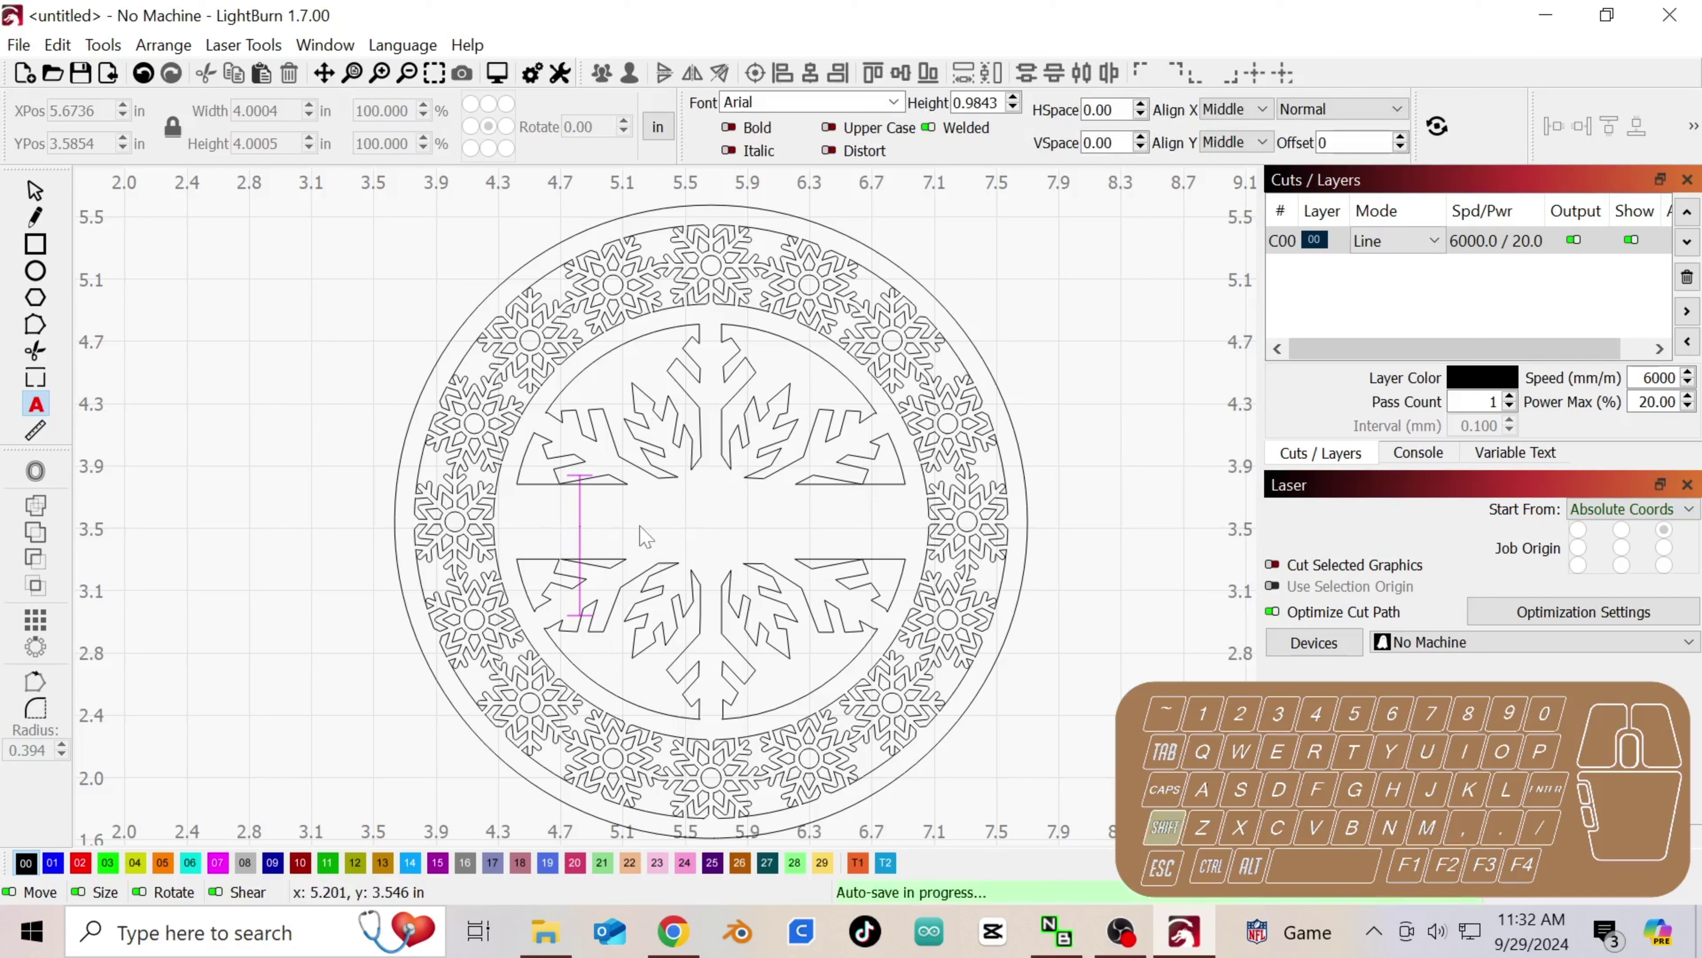
pyautogui.write('Olivia')
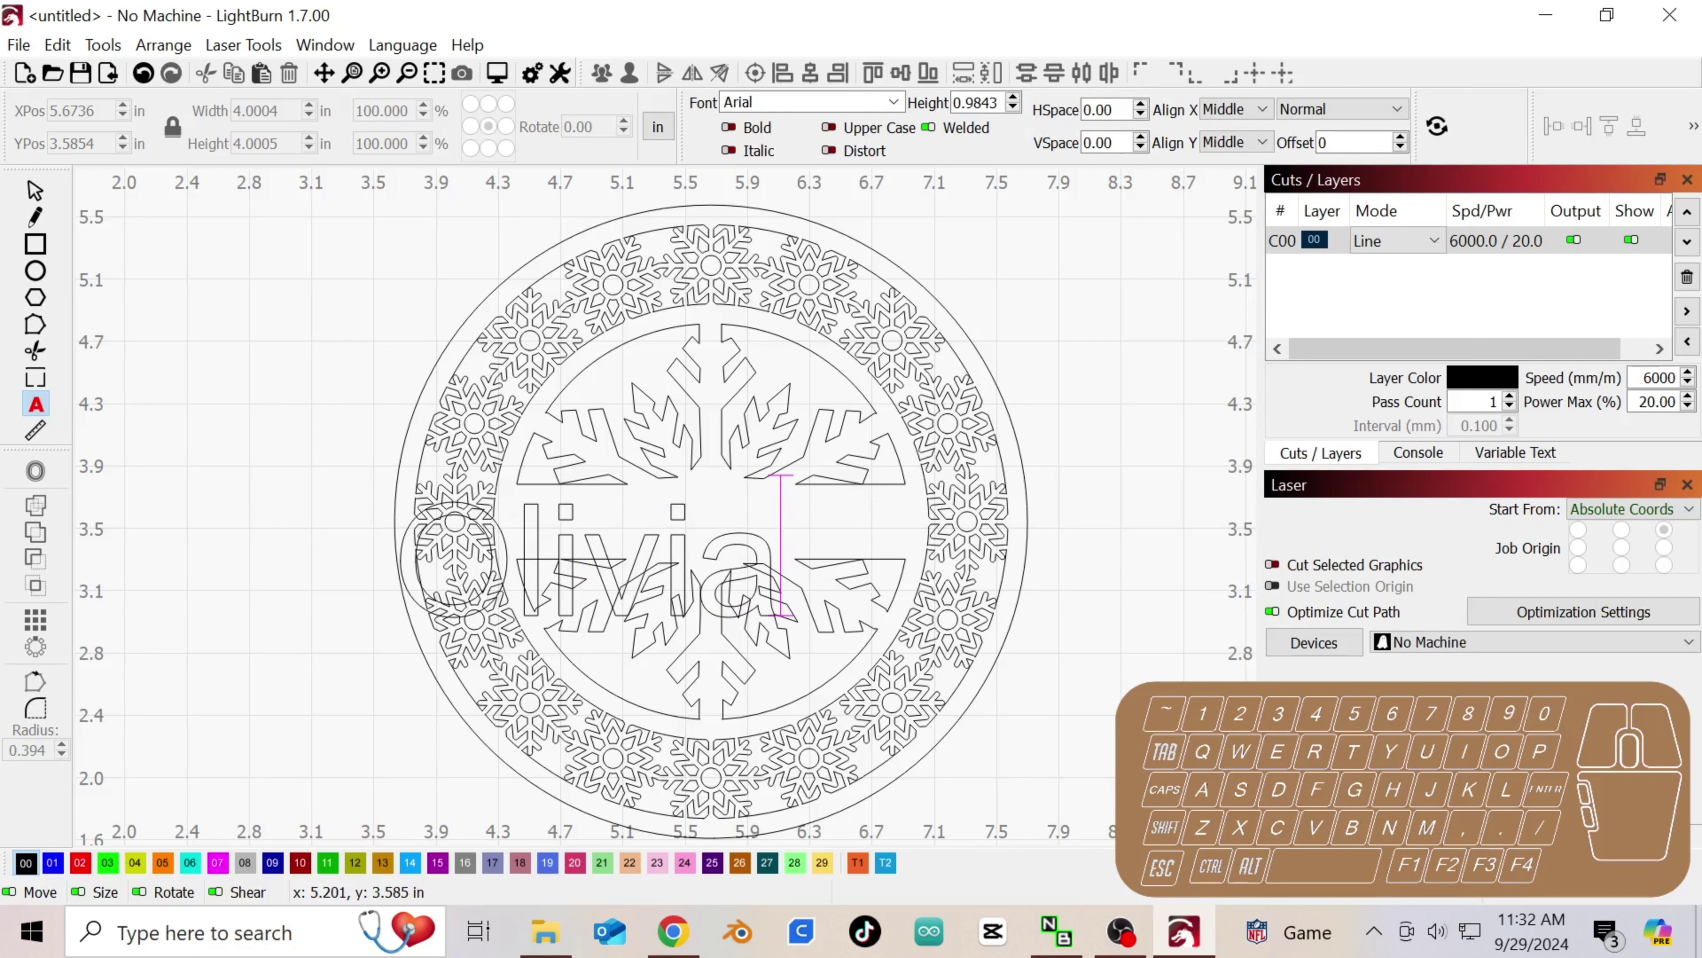
# - Select the name text and set its font to Arial Black
pyautogui.click(32, 192)
pyautogui.click(894, 102)
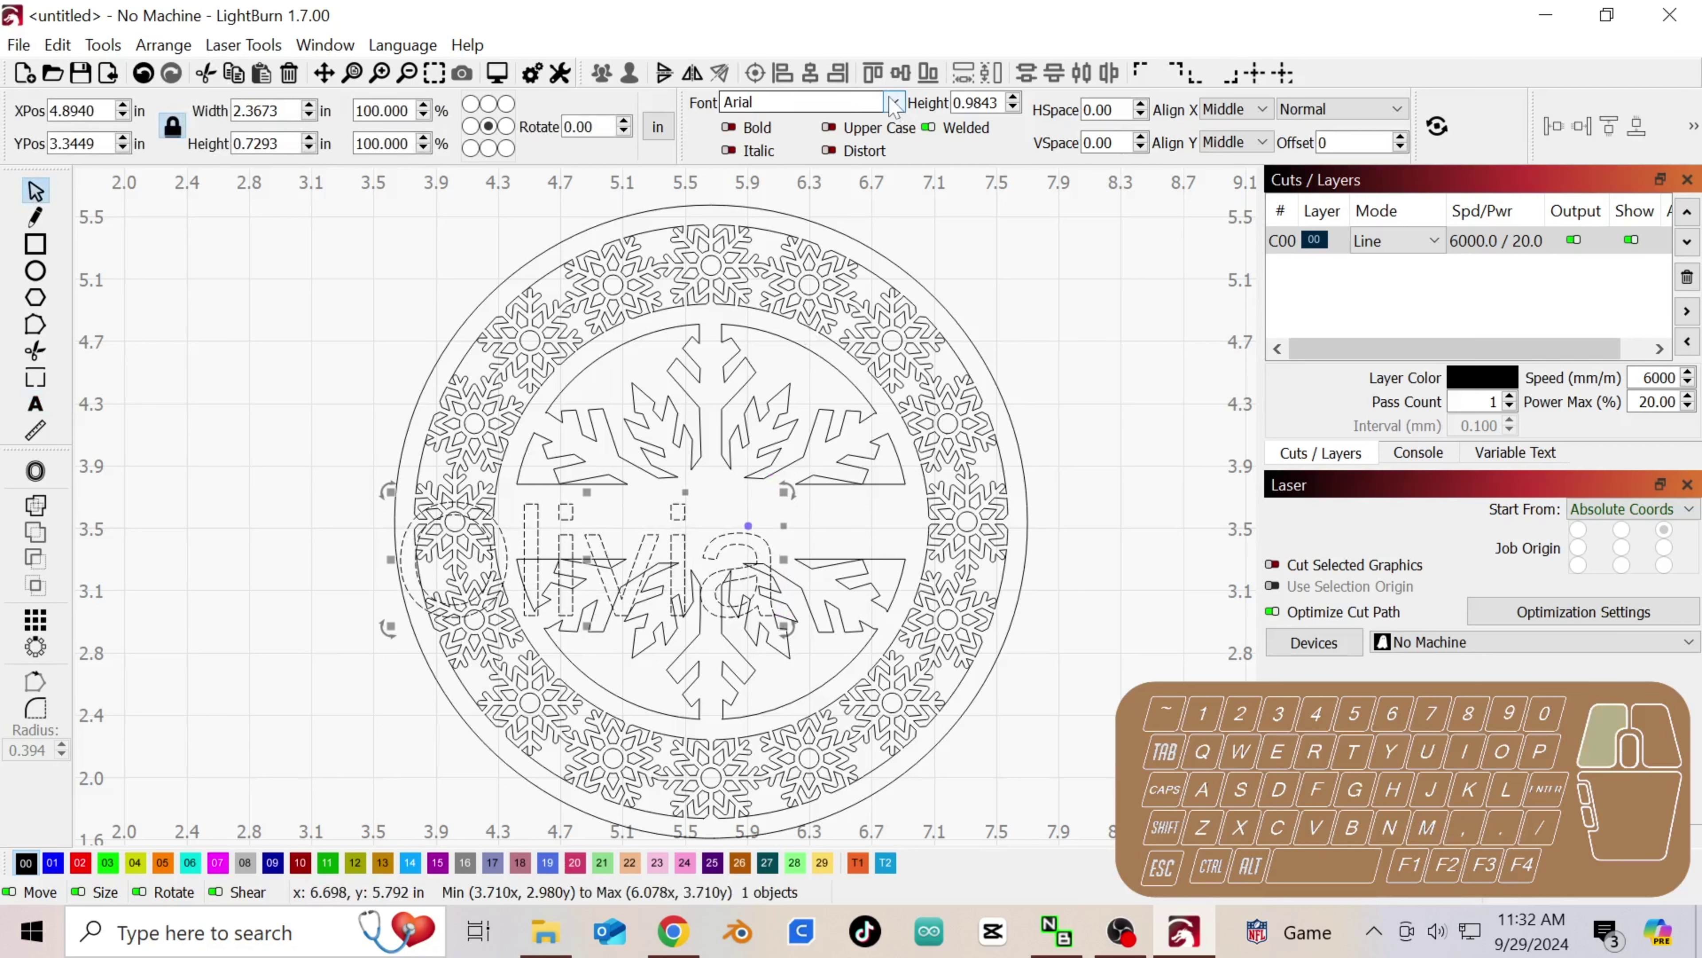
pyautogui.click(893, 102)
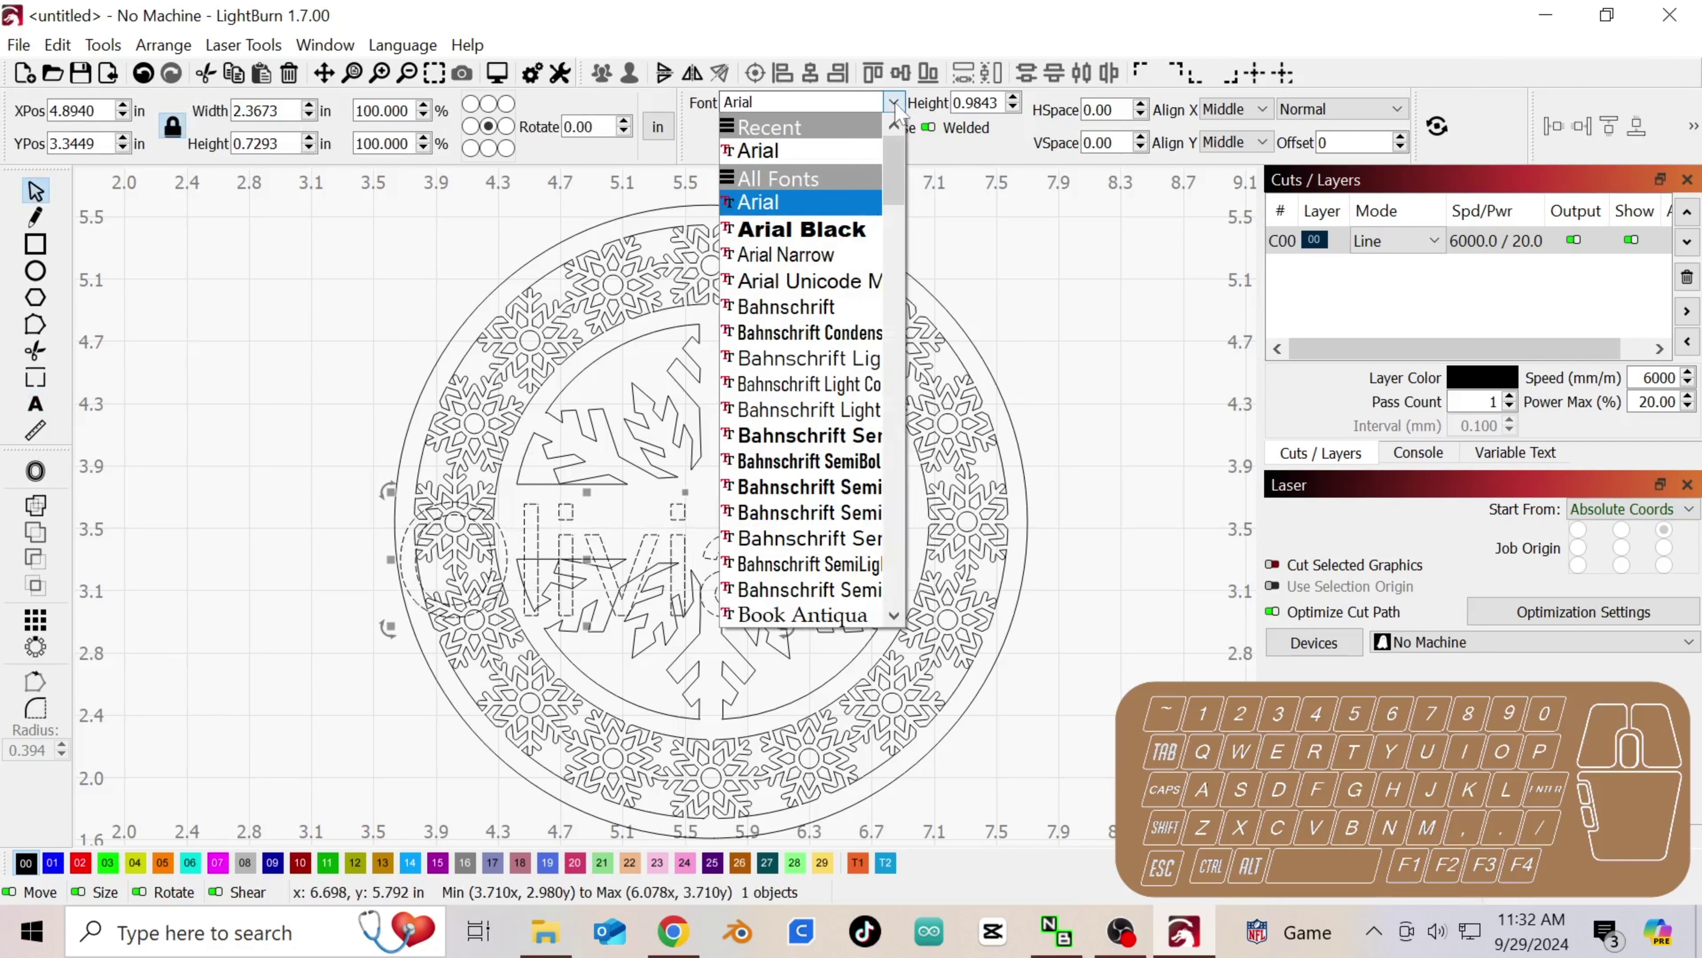
pyautogui.click(787, 228)
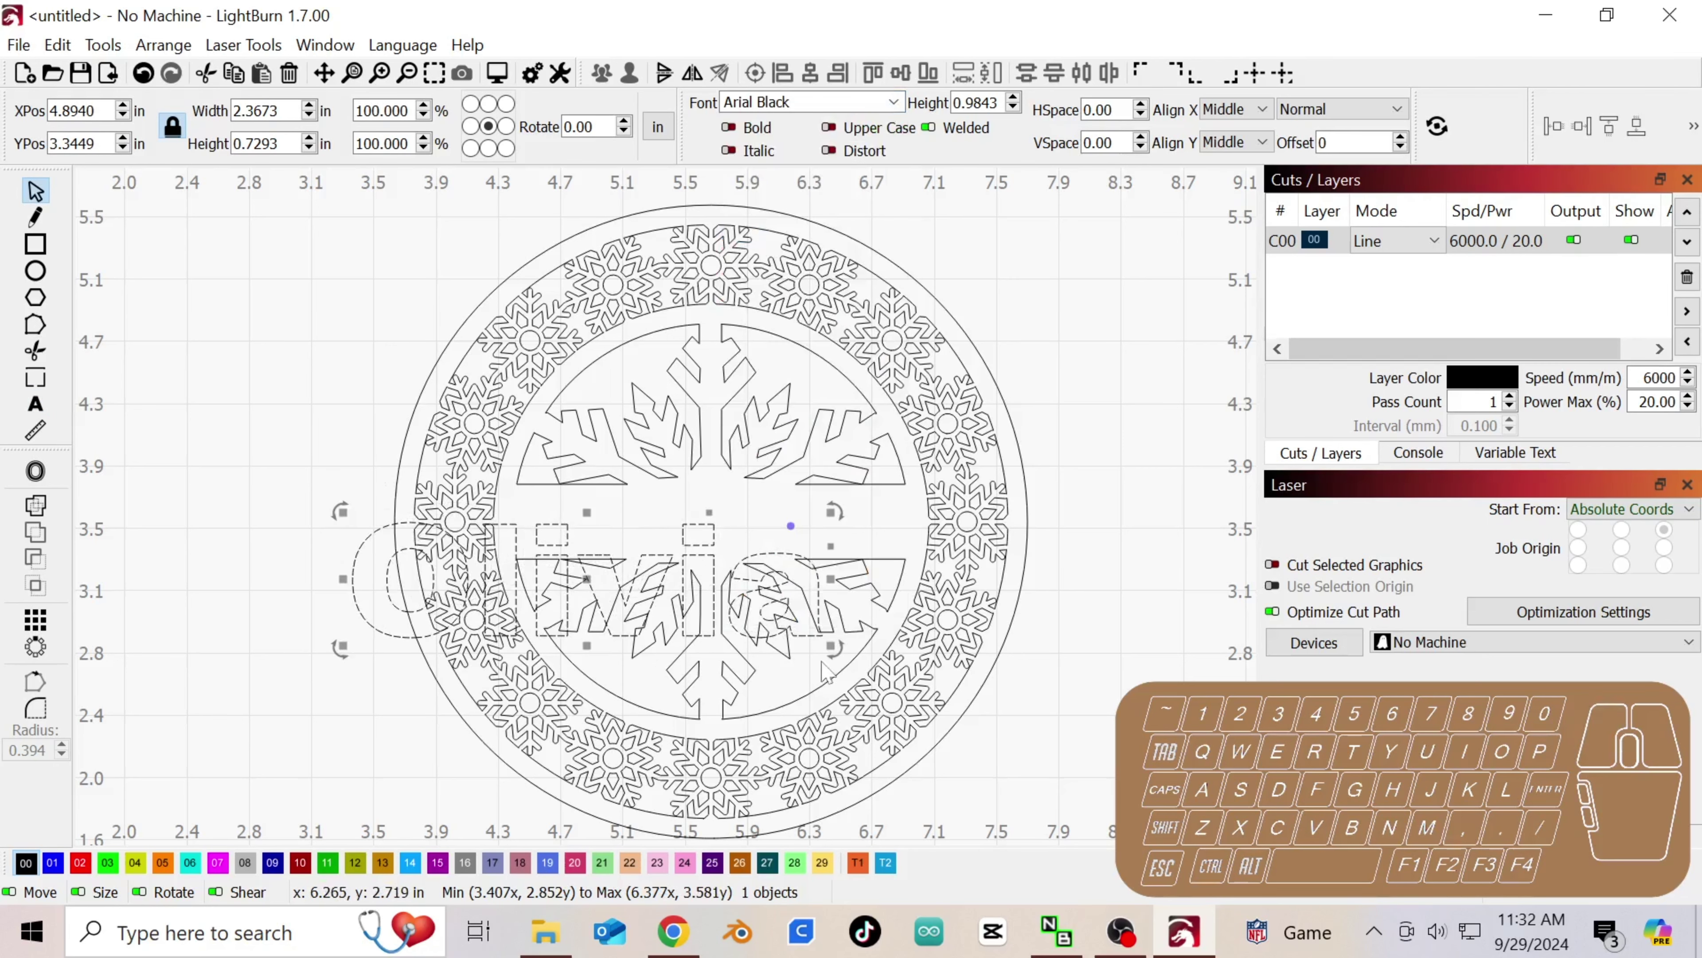
# - Scale the name text down to about 1.53 × 0.38 in and move it into the blank band
pyautogui.moveTo(830, 649); pyautogui.dragTo(744, 625)
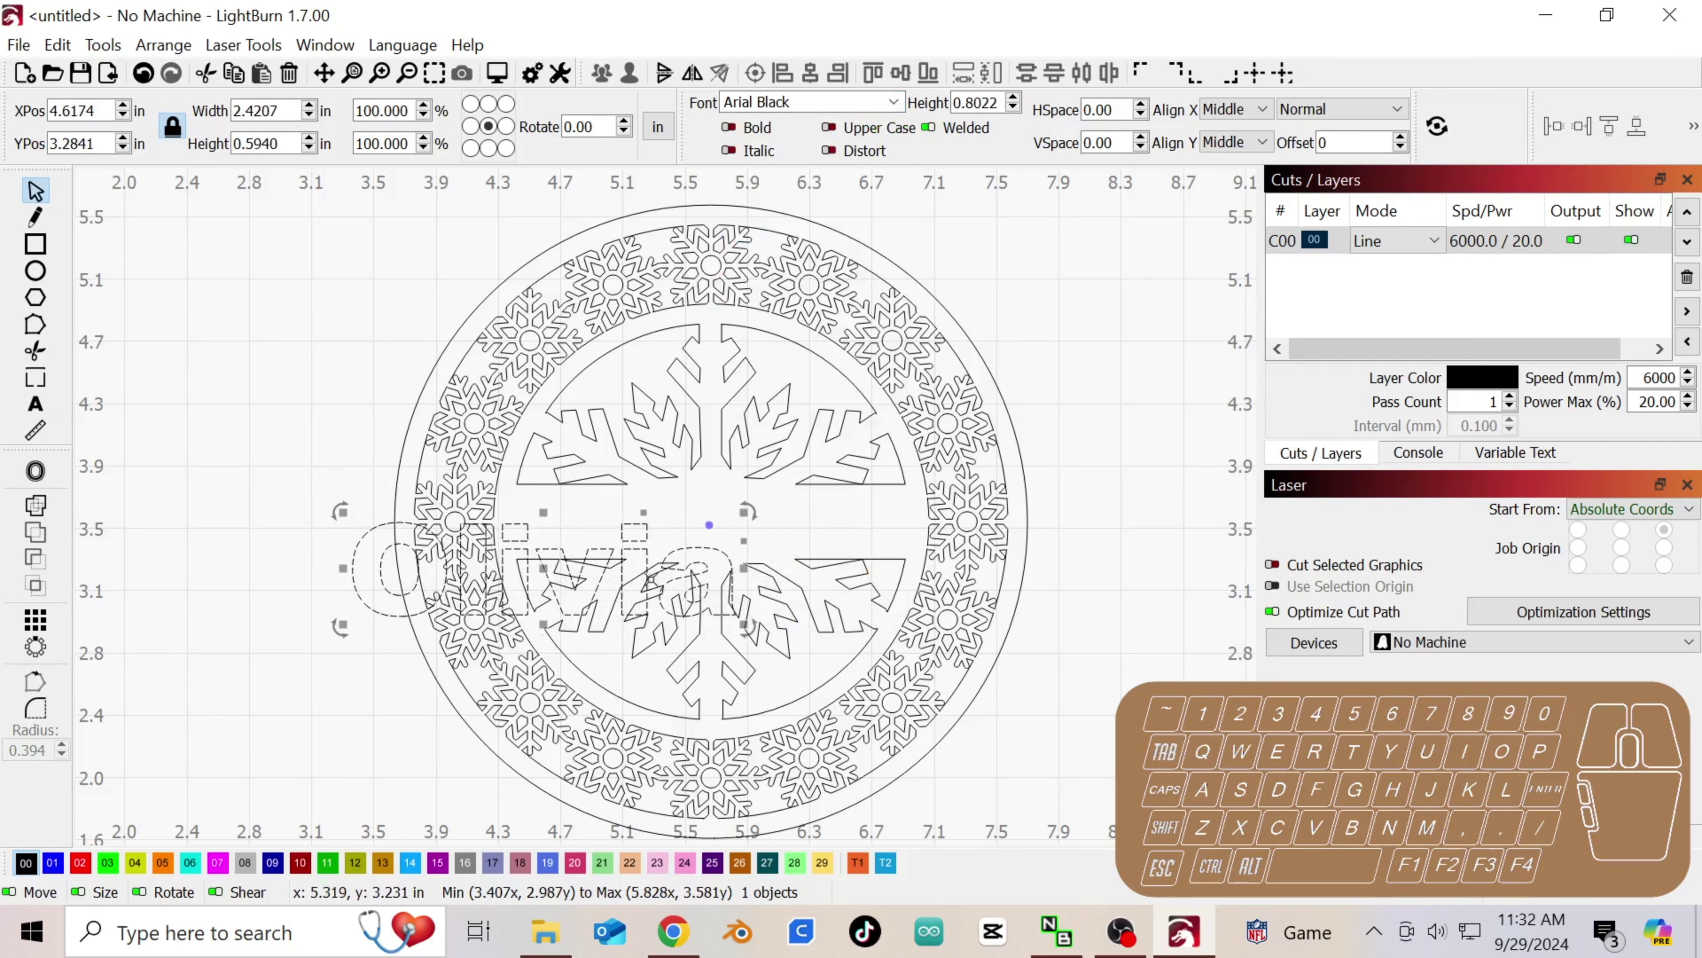
pyautogui.moveTo(643, 580); pyautogui.dragTo(819, 508)
pyautogui.moveTo(906, 450); pyautogui.dragTo(811, 537)
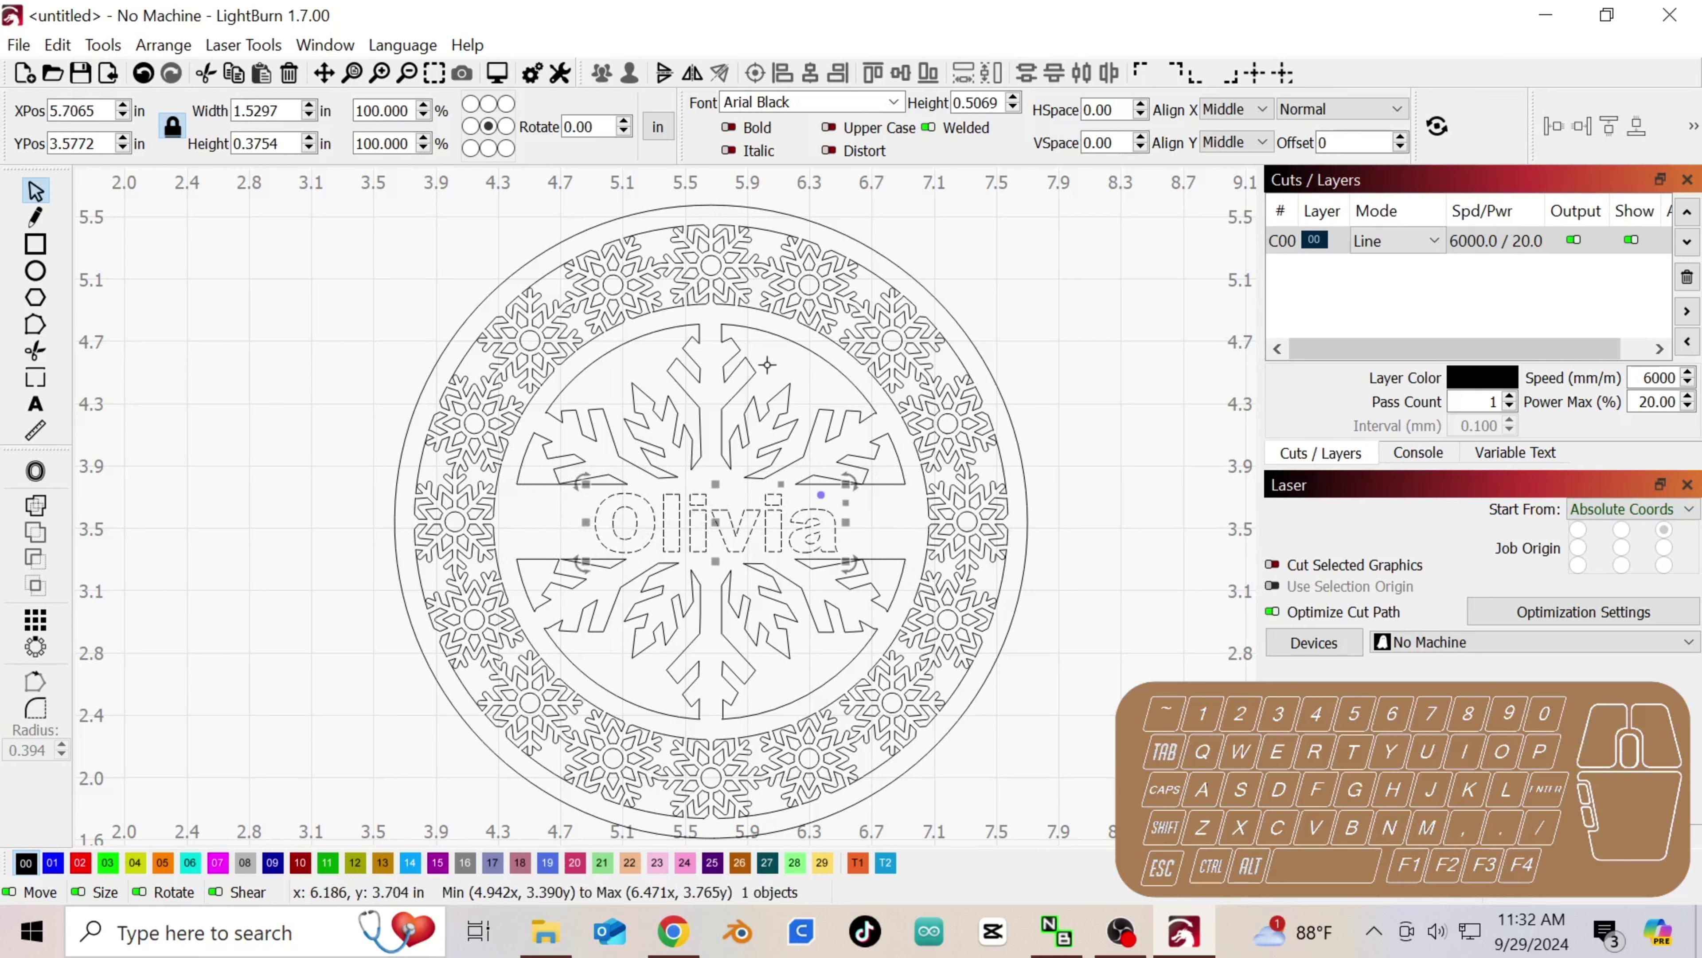
# - Browse the font list and set the name text's font to Garamond
pyautogui.click(897, 103)
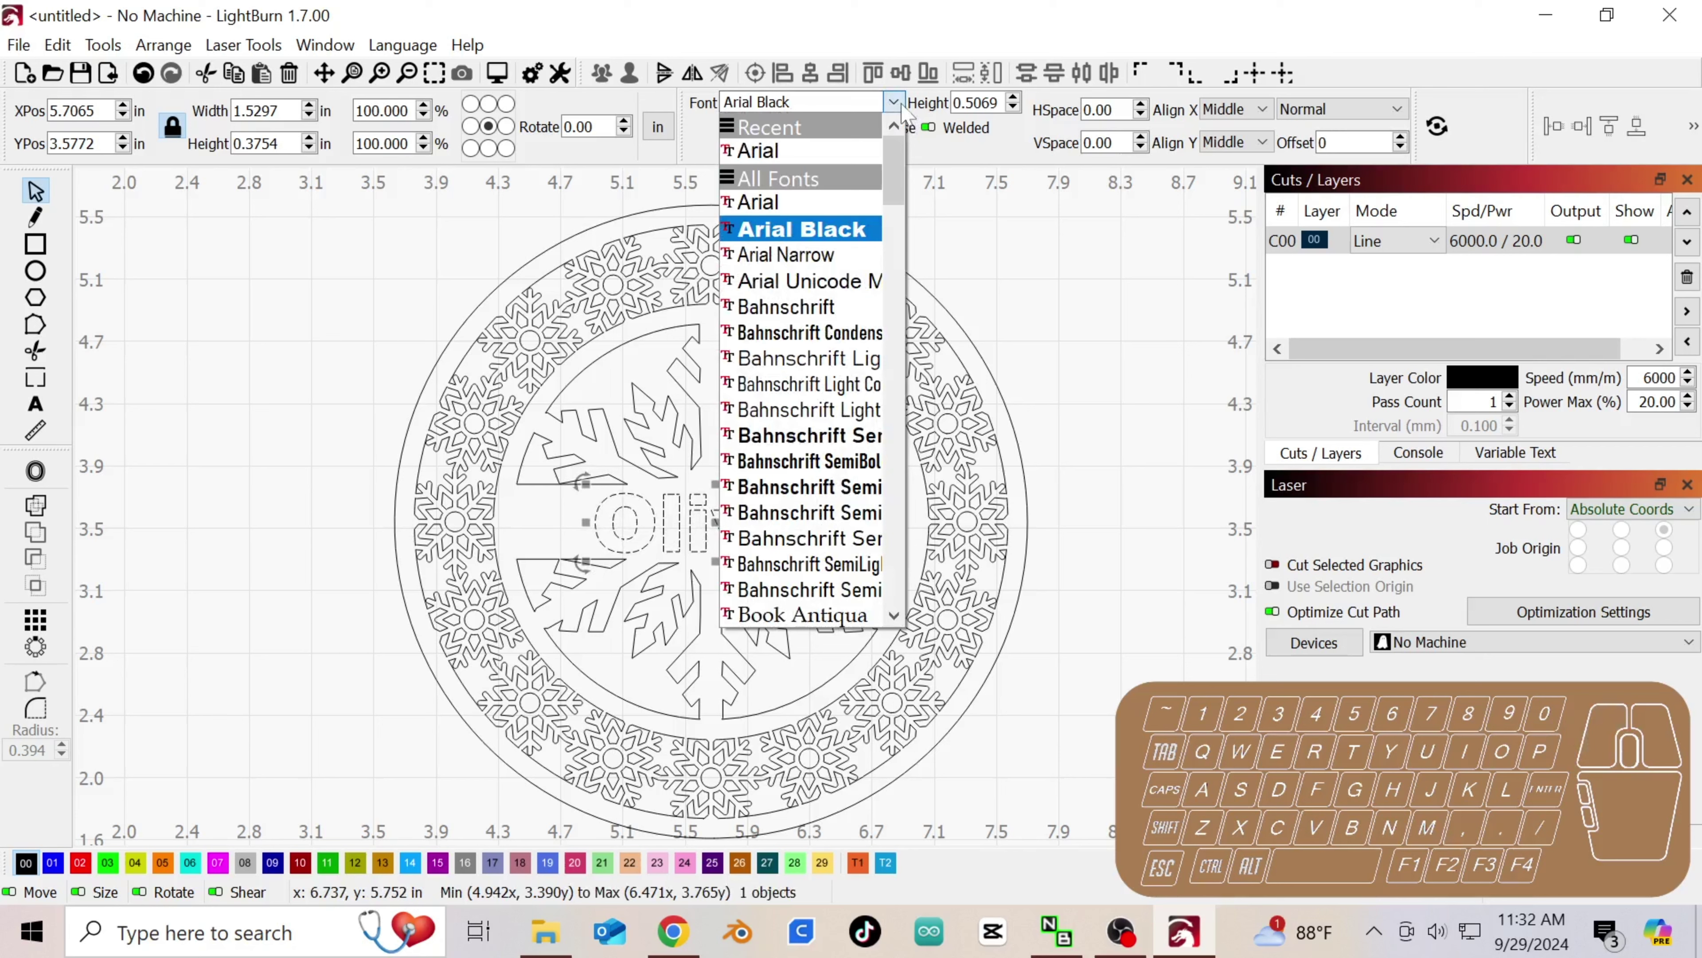
pyautogui.scroll(-4, 804, 487)
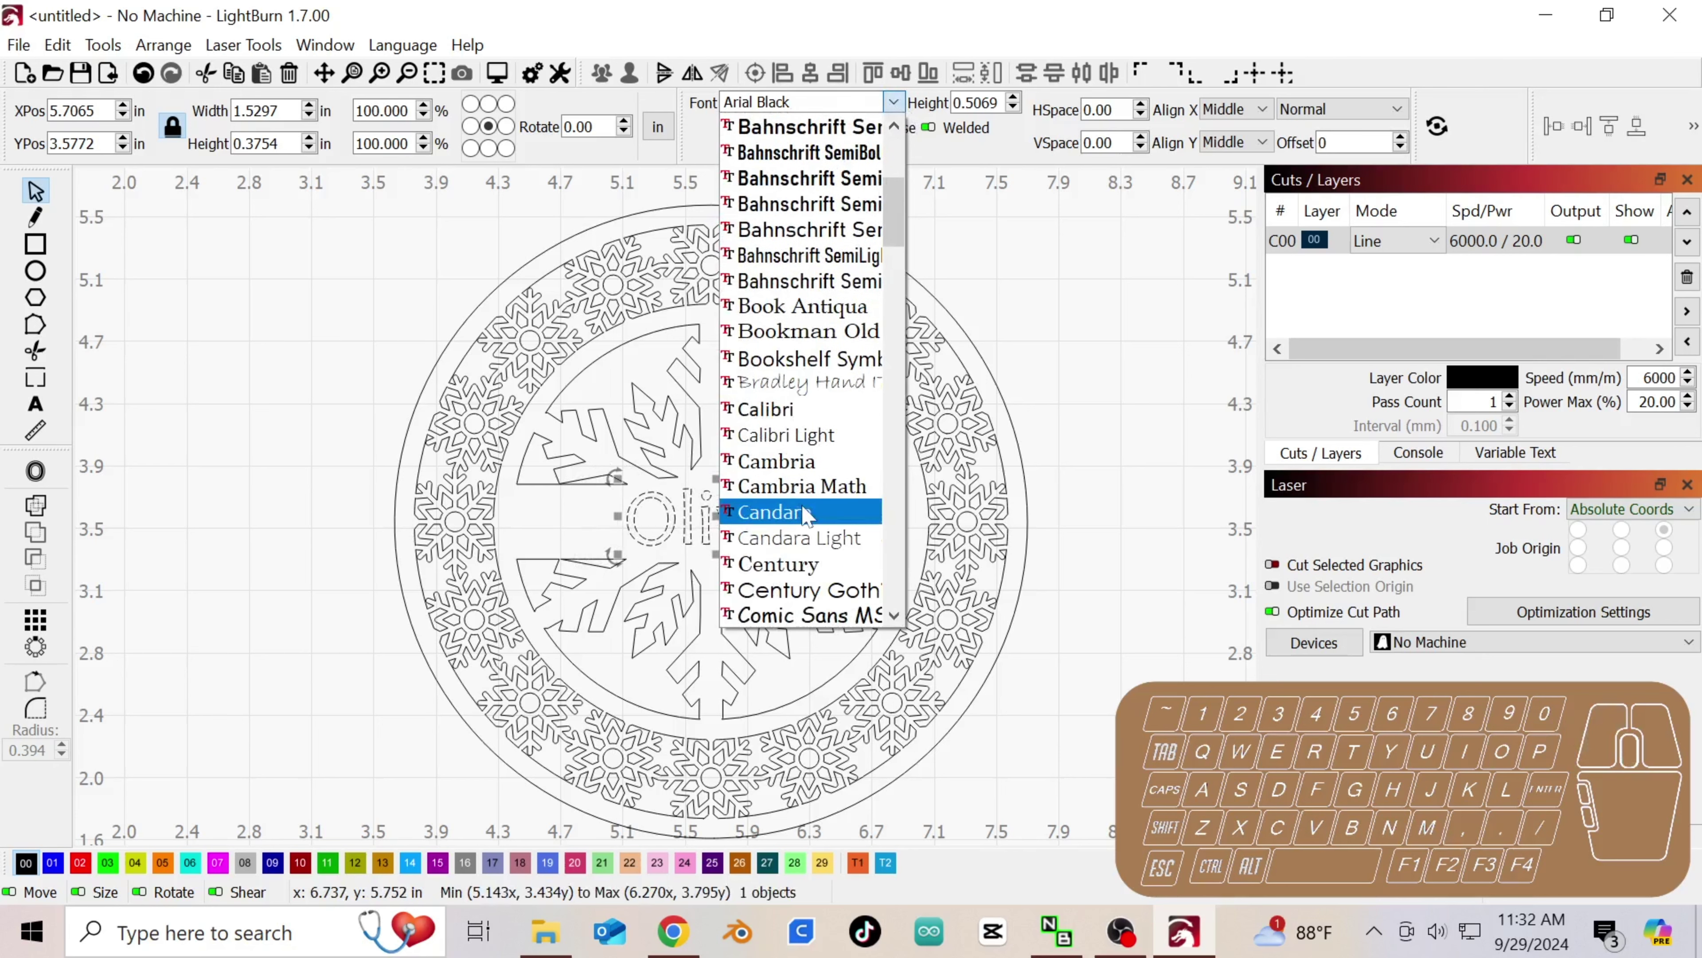
pyautogui.scroll(-1, 807, 515)
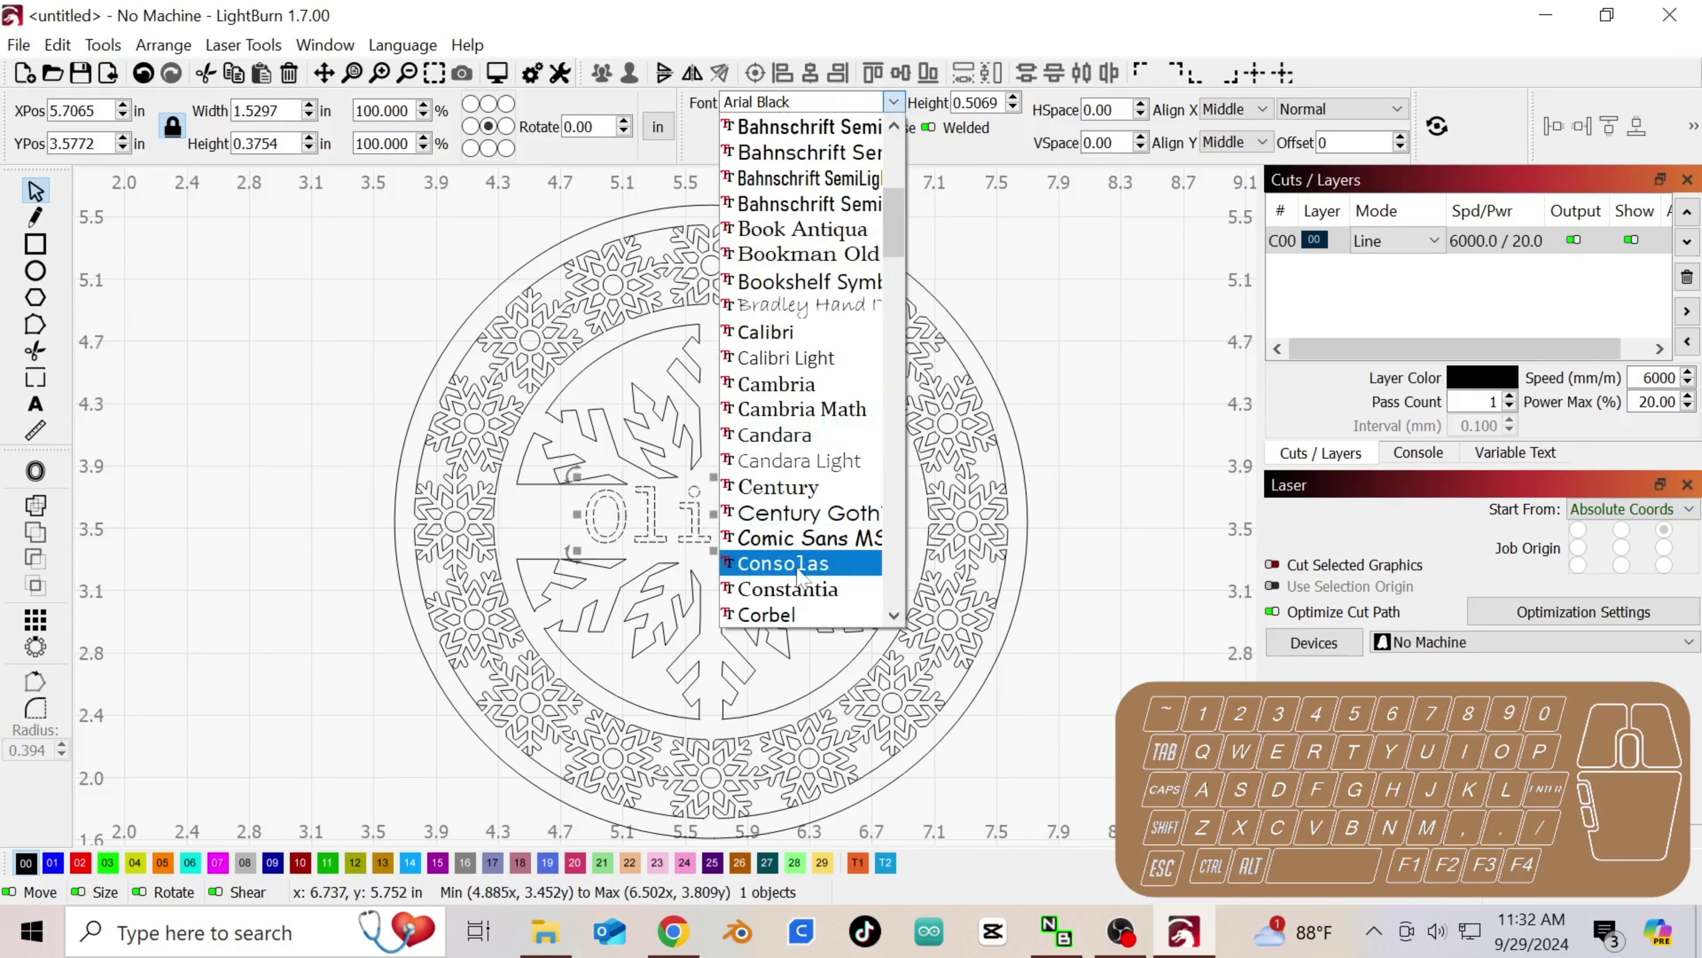
pyautogui.scroll(-2, 804, 590)
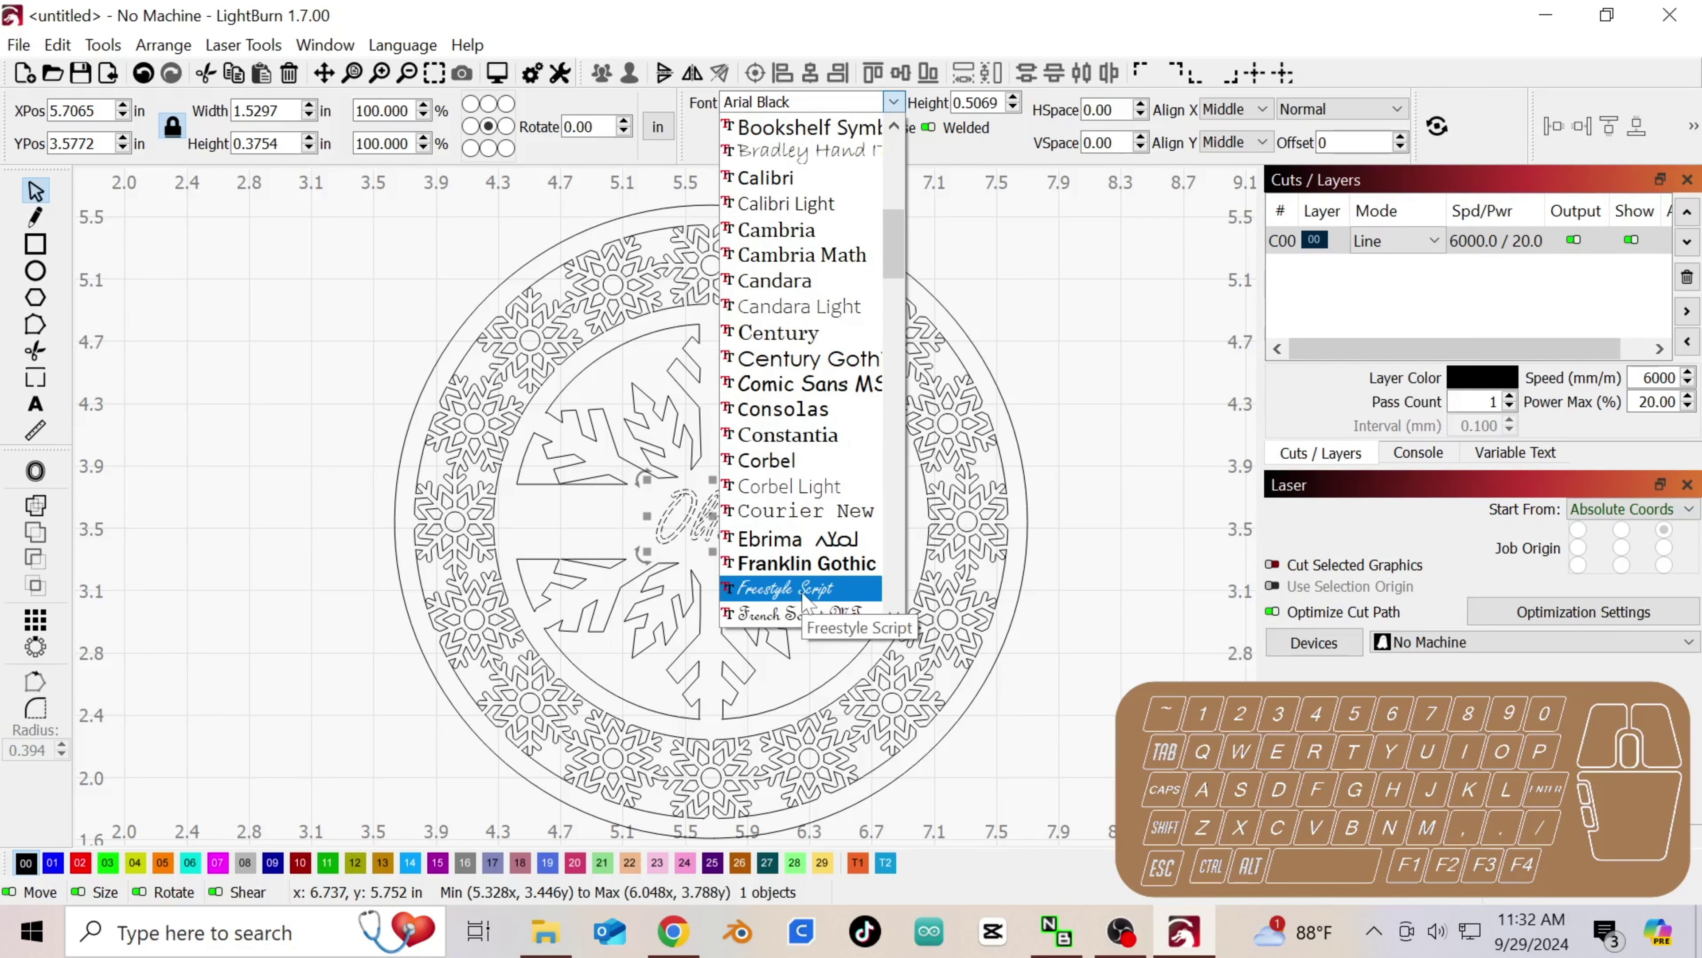
pyautogui.scroll(-1, 806, 590)
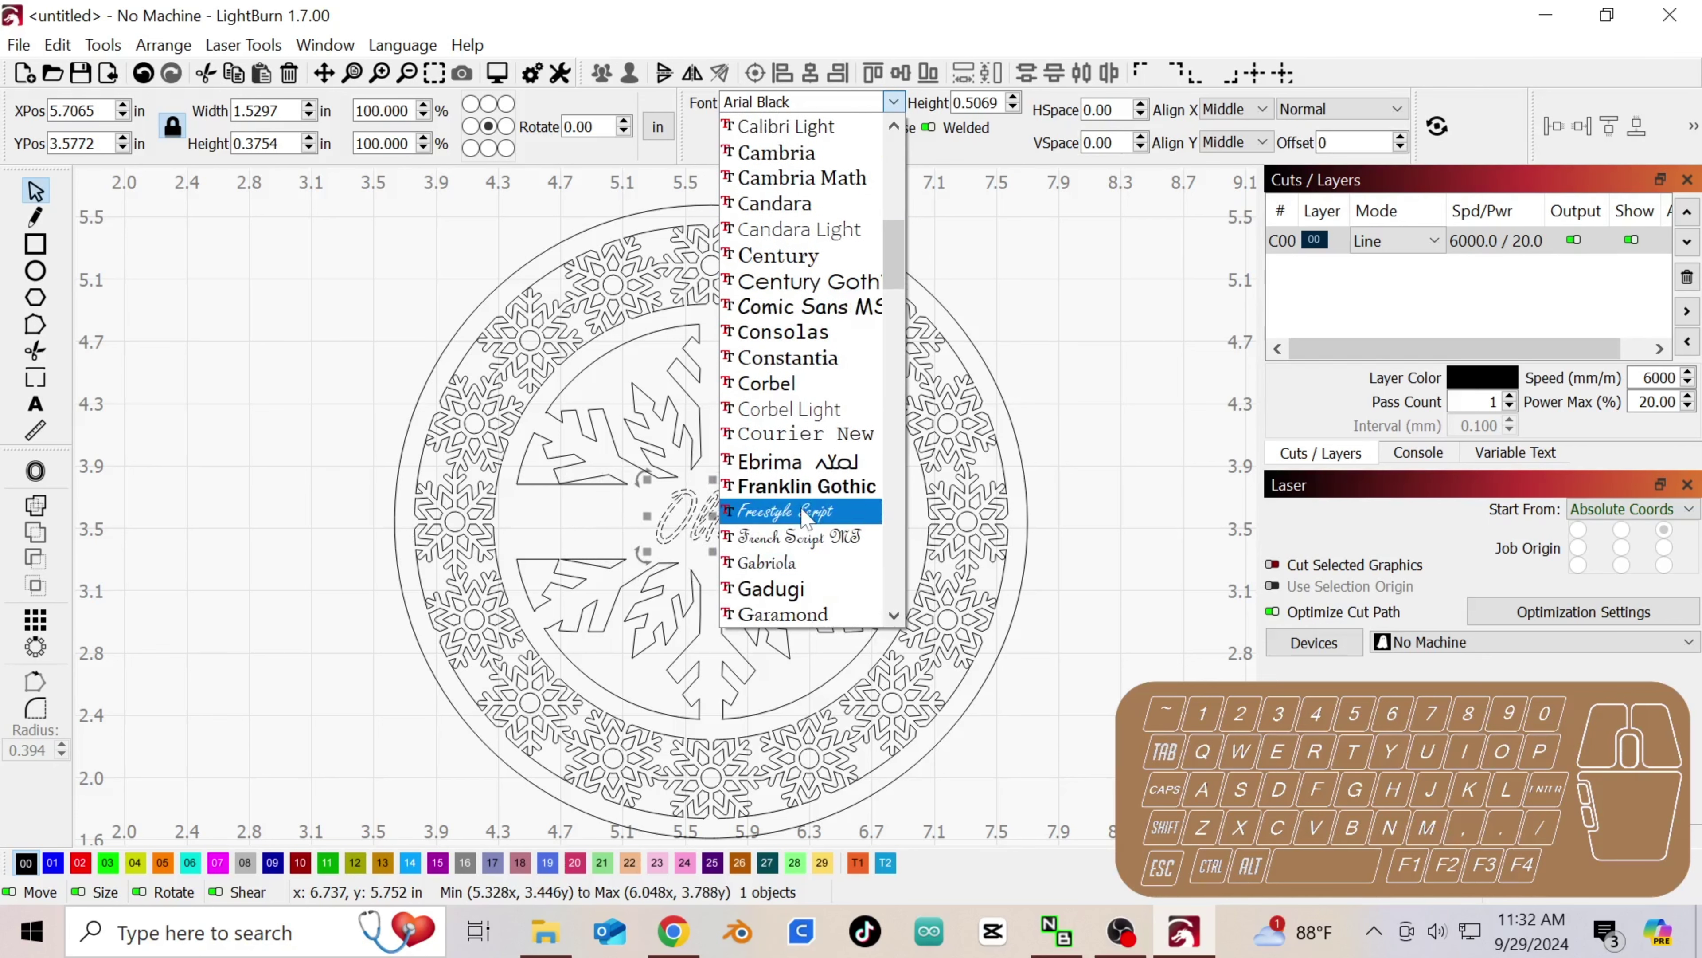
pyautogui.scroll(-1, 799, 624)
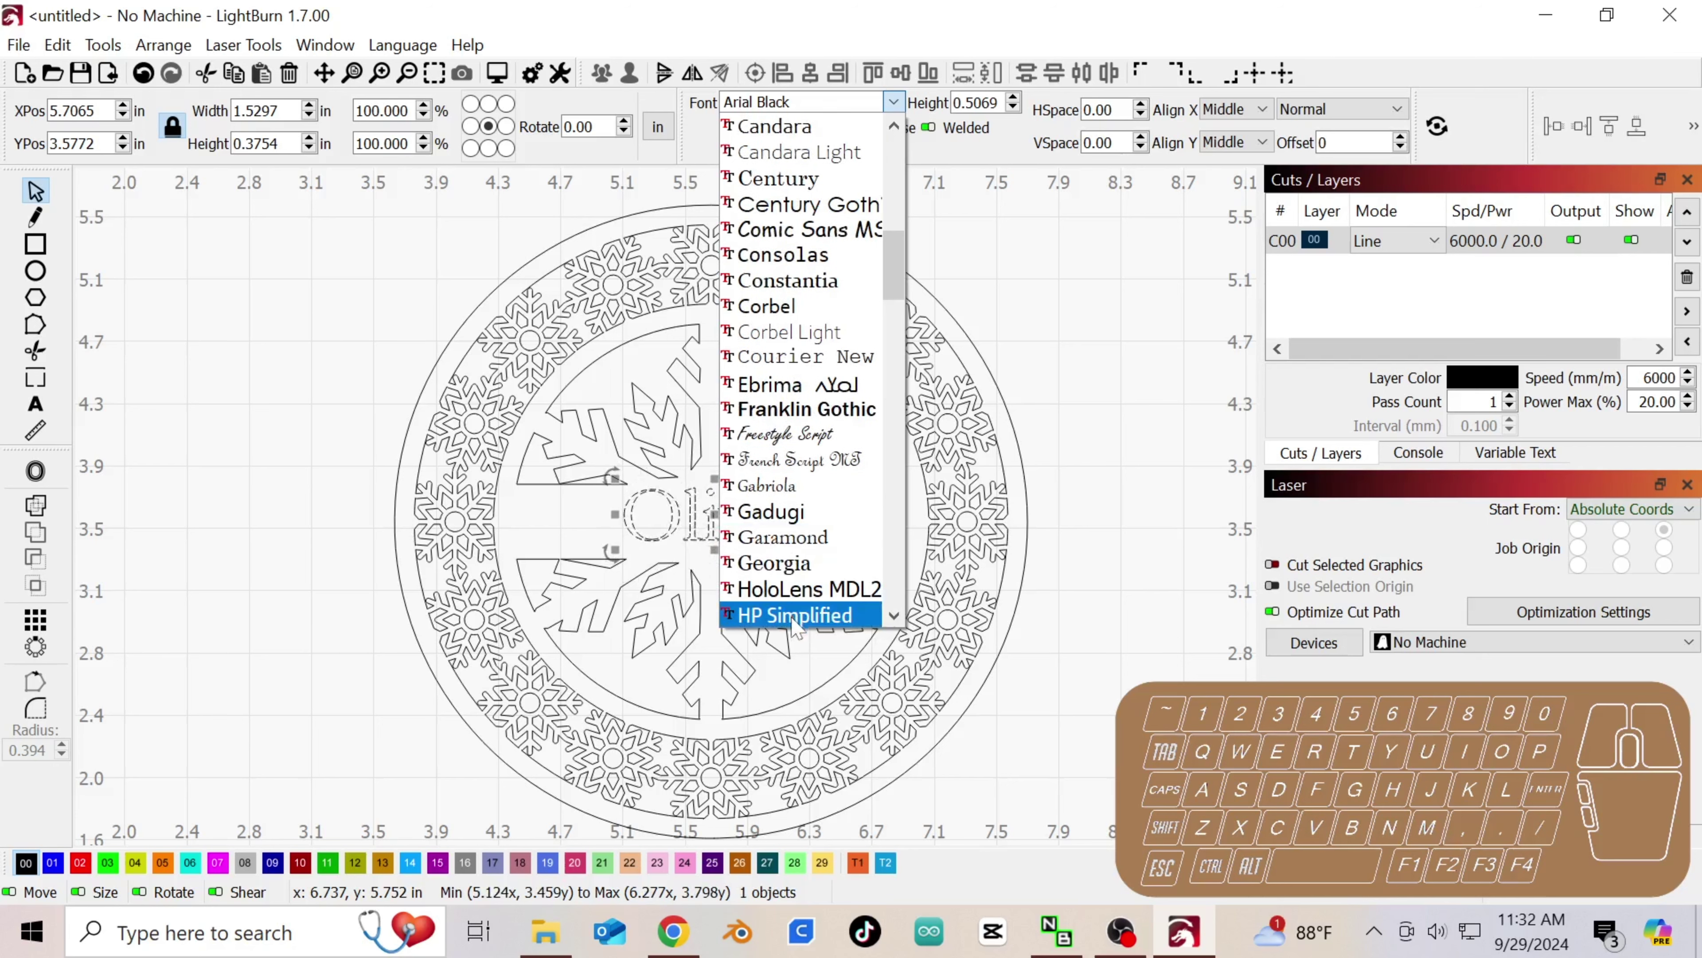
pyautogui.click(823, 545)
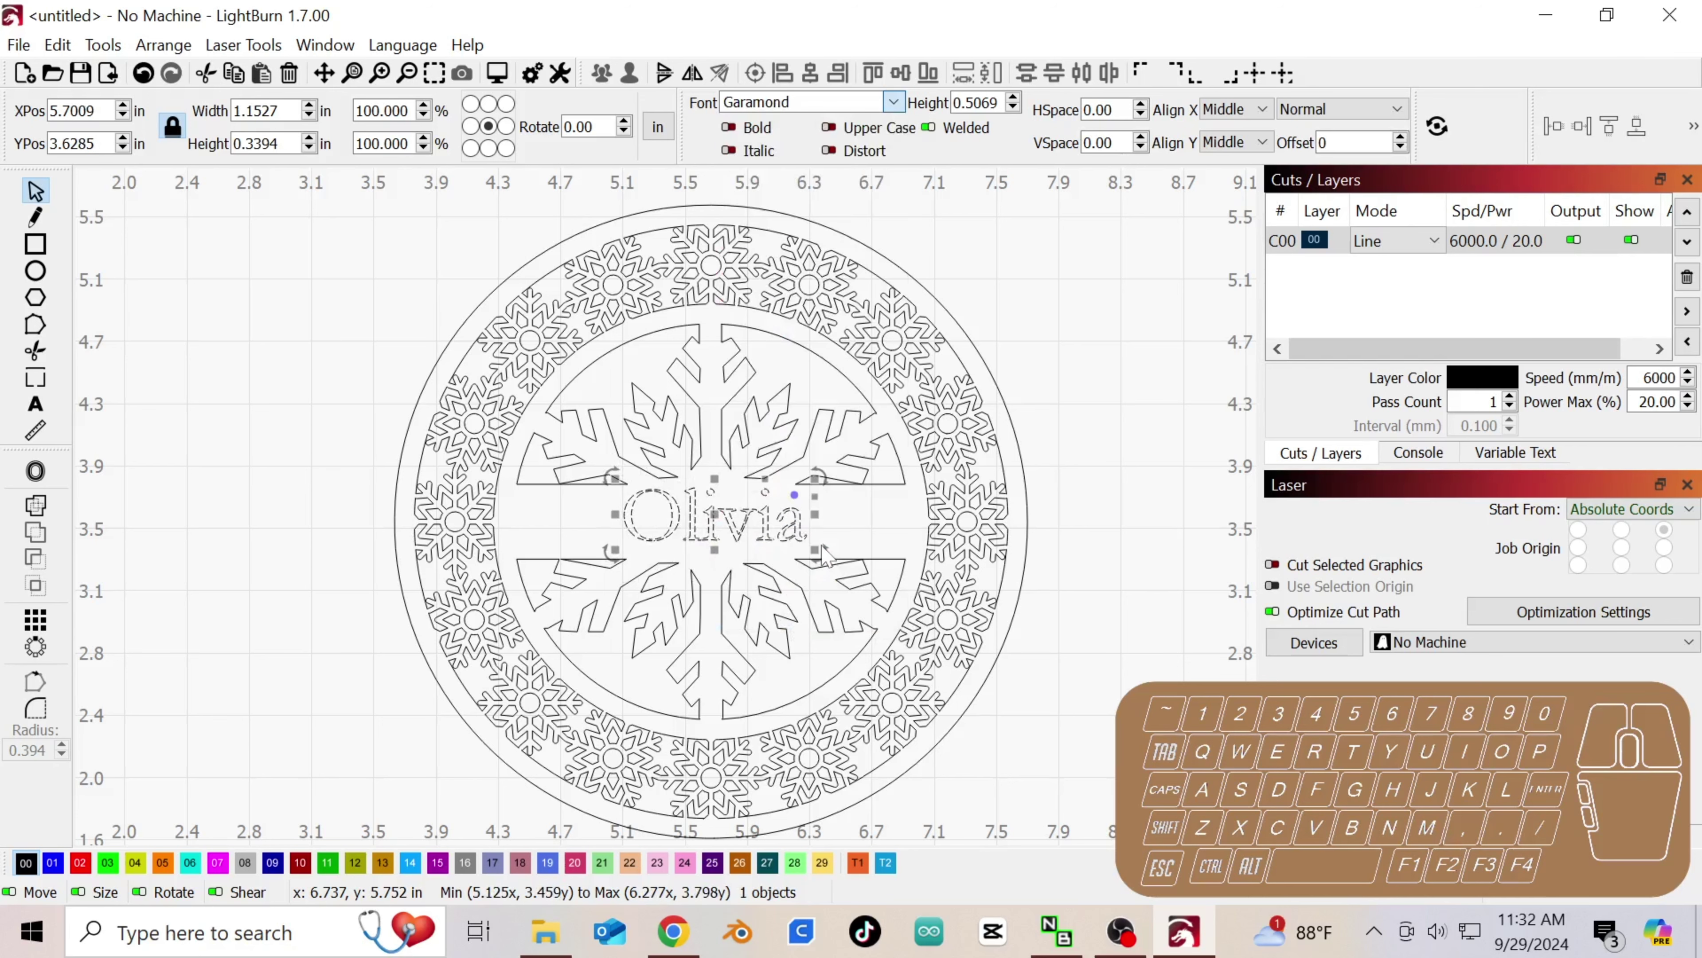
# - Make the name text bold and upper case, leaving italic off
pyautogui.click(729, 129)
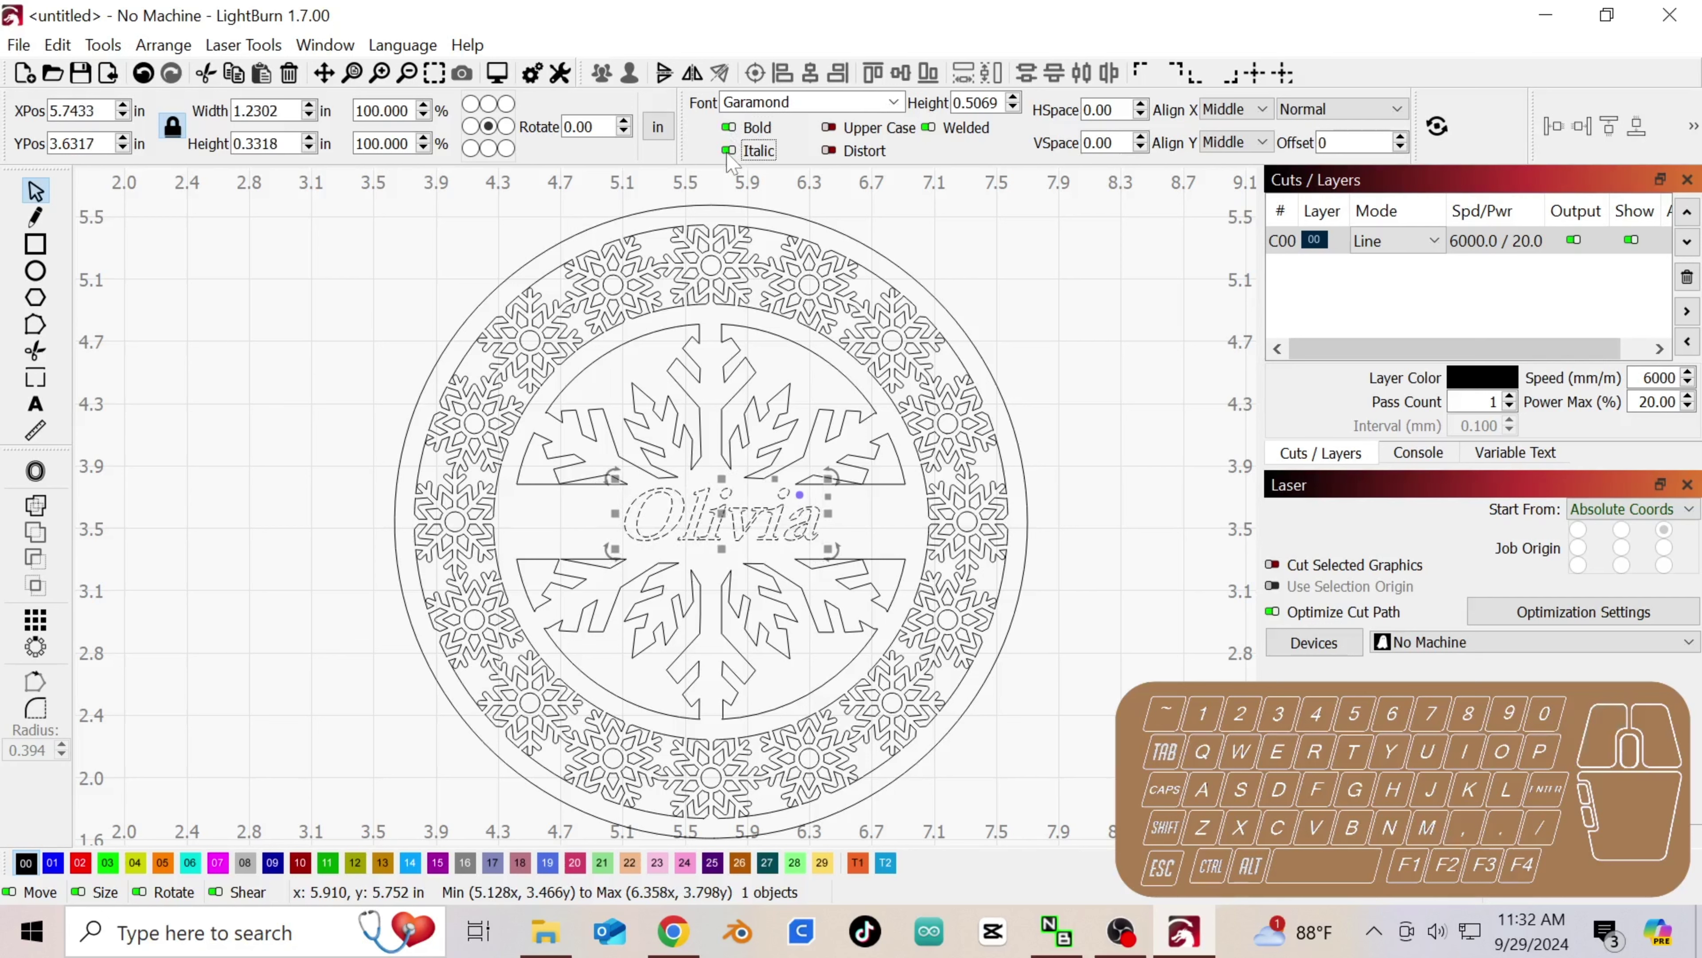
pyautogui.click(730, 150)
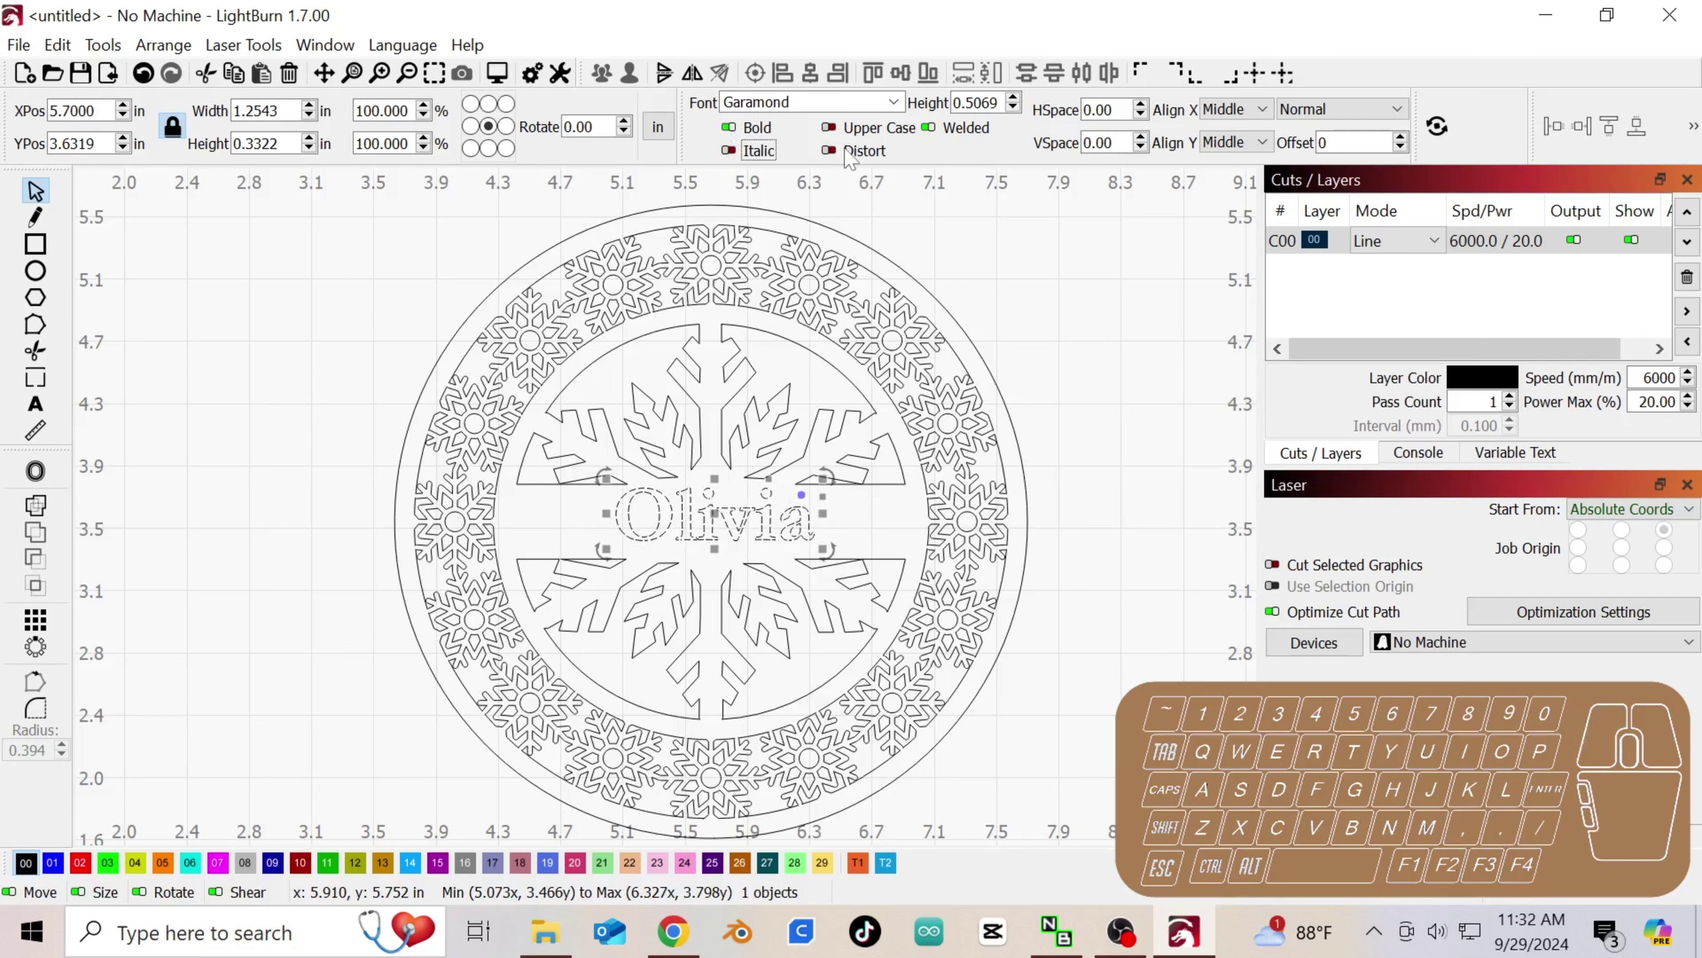
pyautogui.click(830, 128)
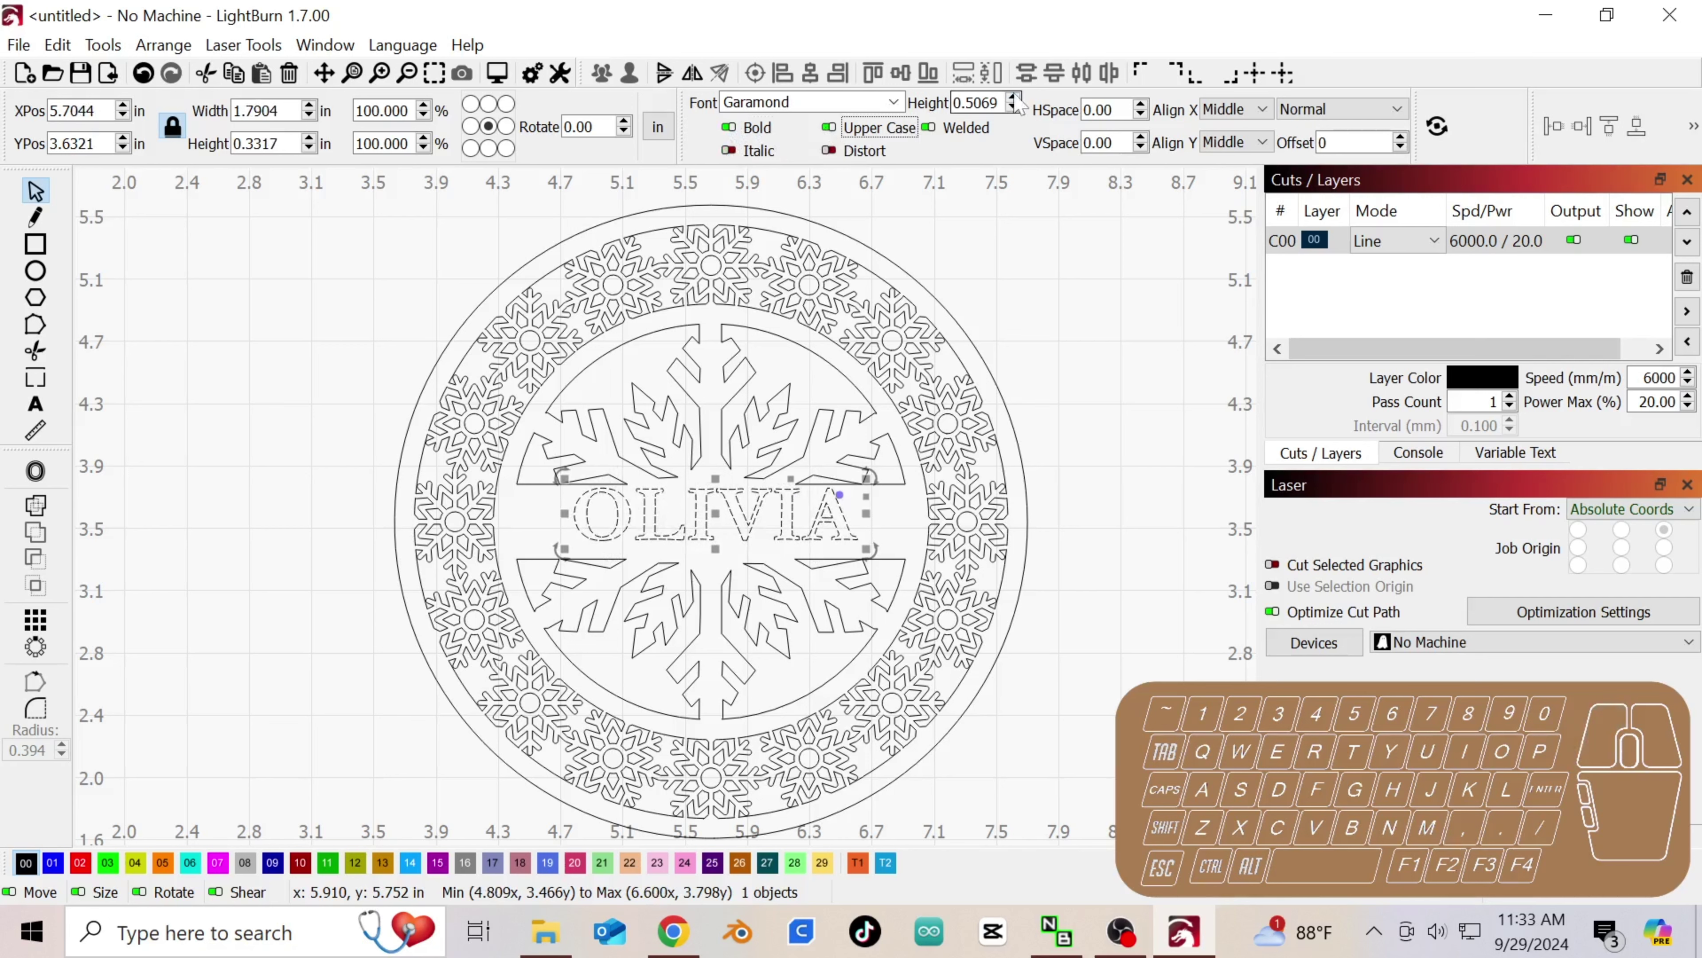
# - Set the name's horizontal letter spacing to 10 and align its center with the ornament's center
pyautogui.click(1141, 106)
pyautogui.click(1140, 105)
pyautogui.click(1140, 106)
pyautogui.click(1141, 105)
pyautogui.click(1141, 105)
pyautogui.click(1140, 105)
pyautogui.click(1140, 105)
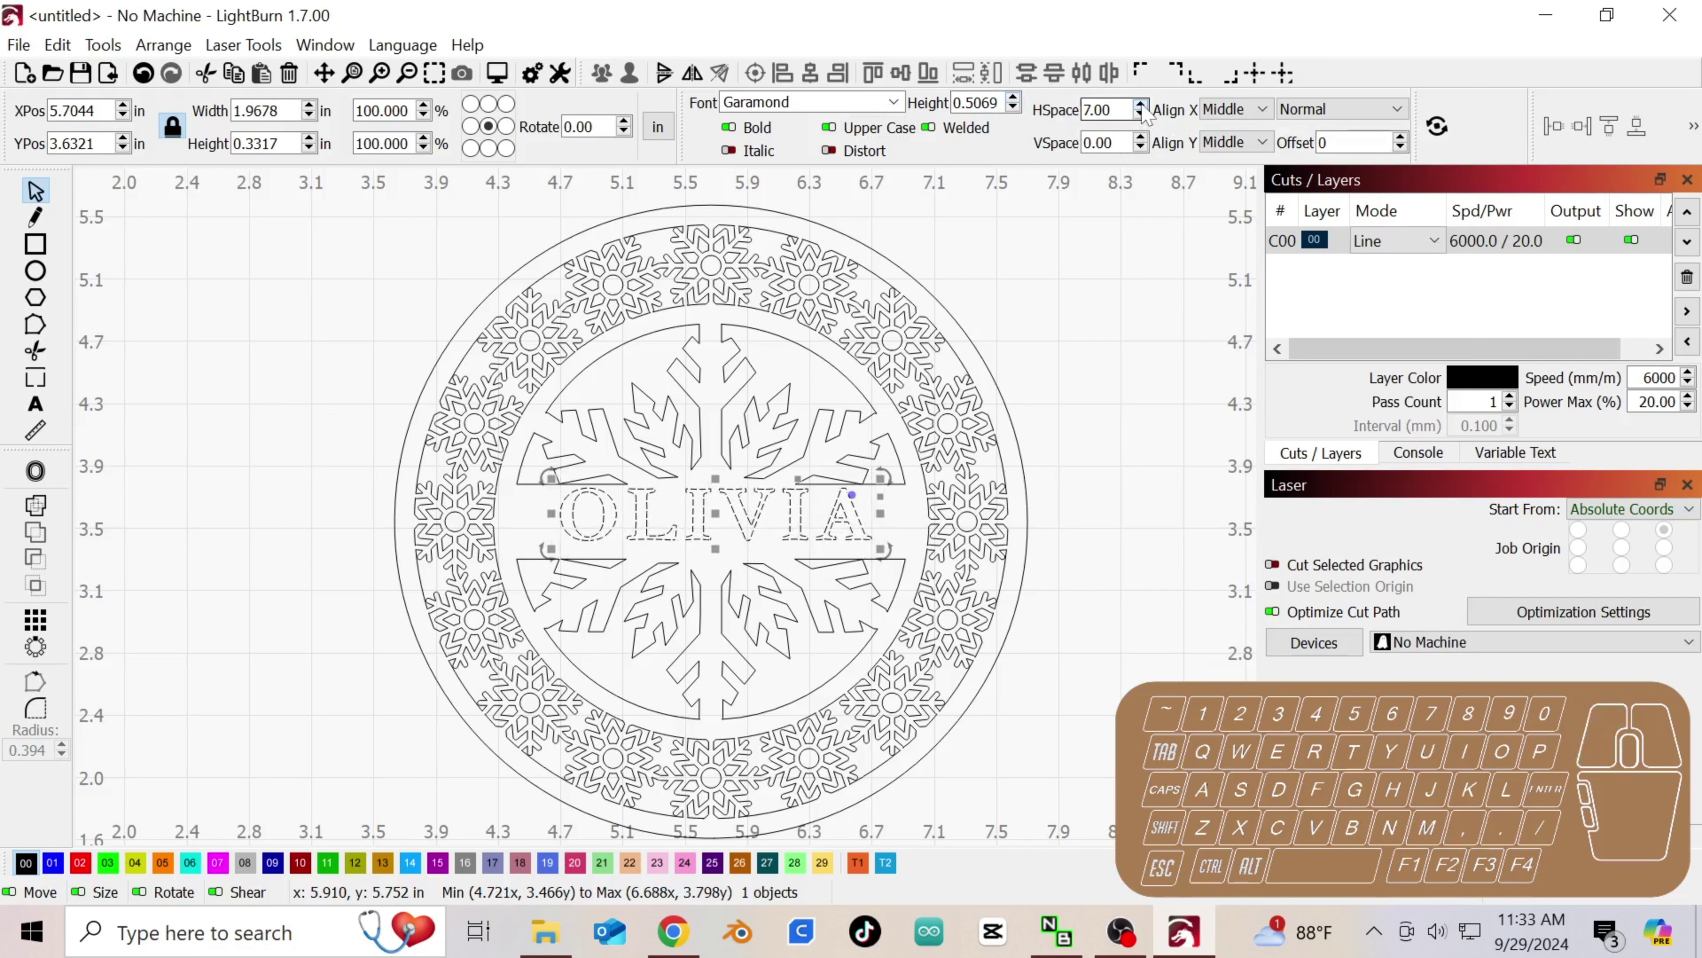
pyautogui.click(1141, 105)
pyautogui.click(1140, 105)
pyautogui.click(1140, 105)
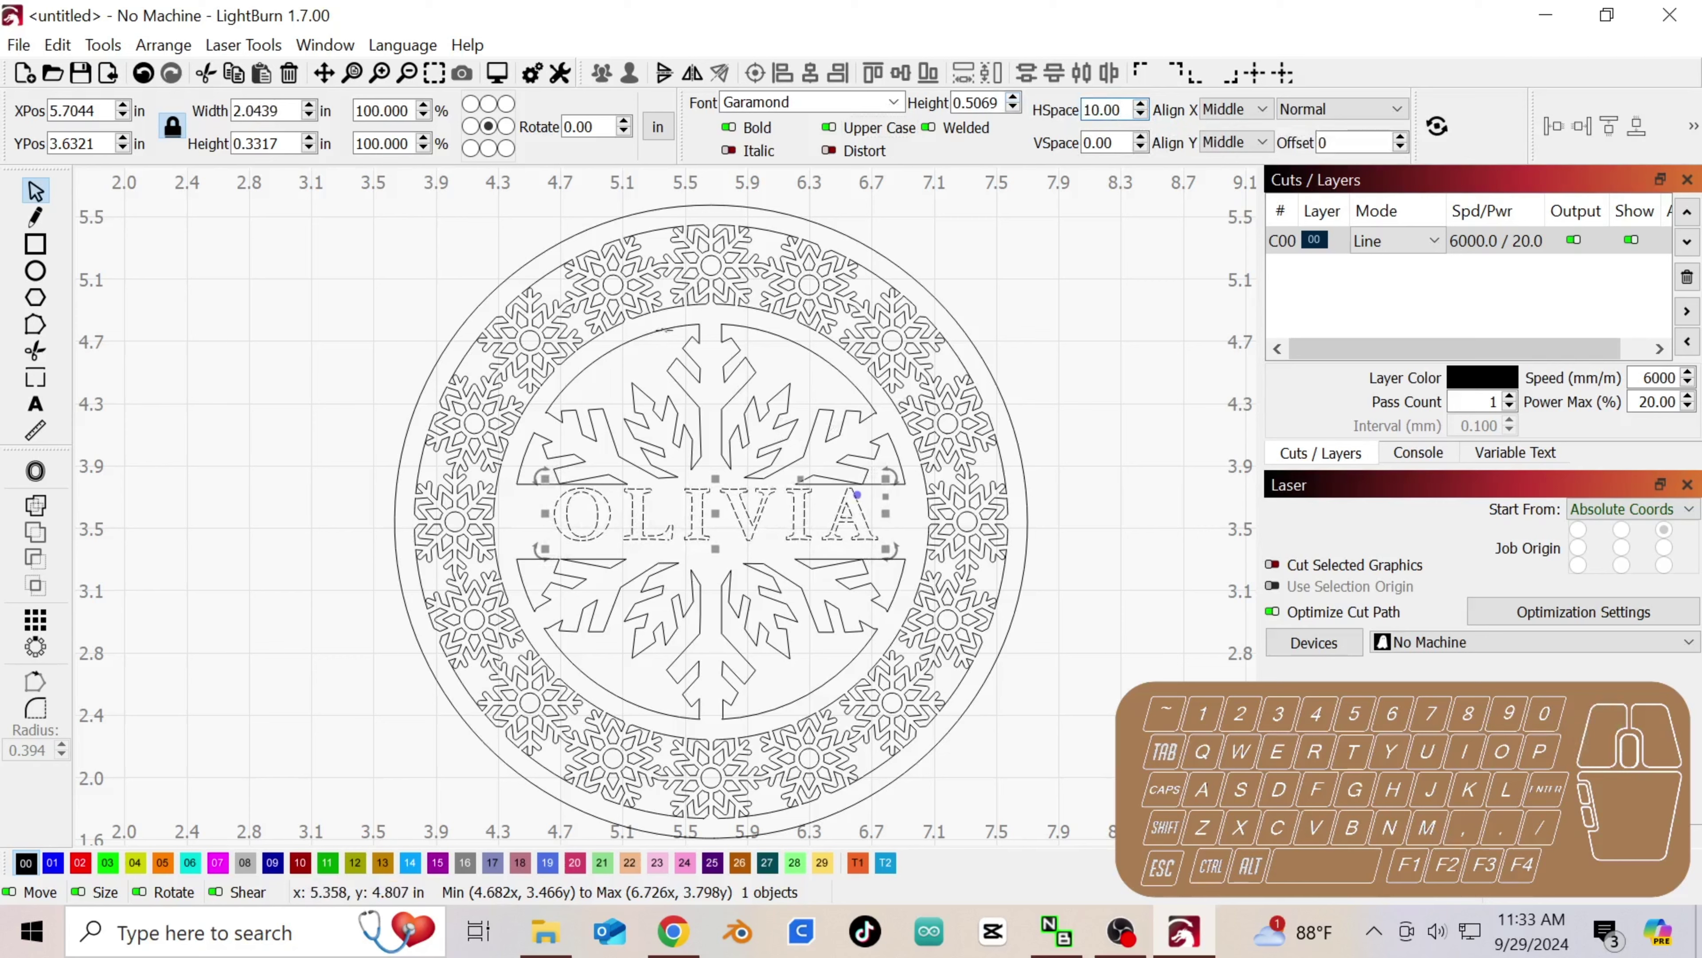
pyautogui.keyDown('shift'); pyautogui.click(664, 329); pyautogui.keyUp('shift')
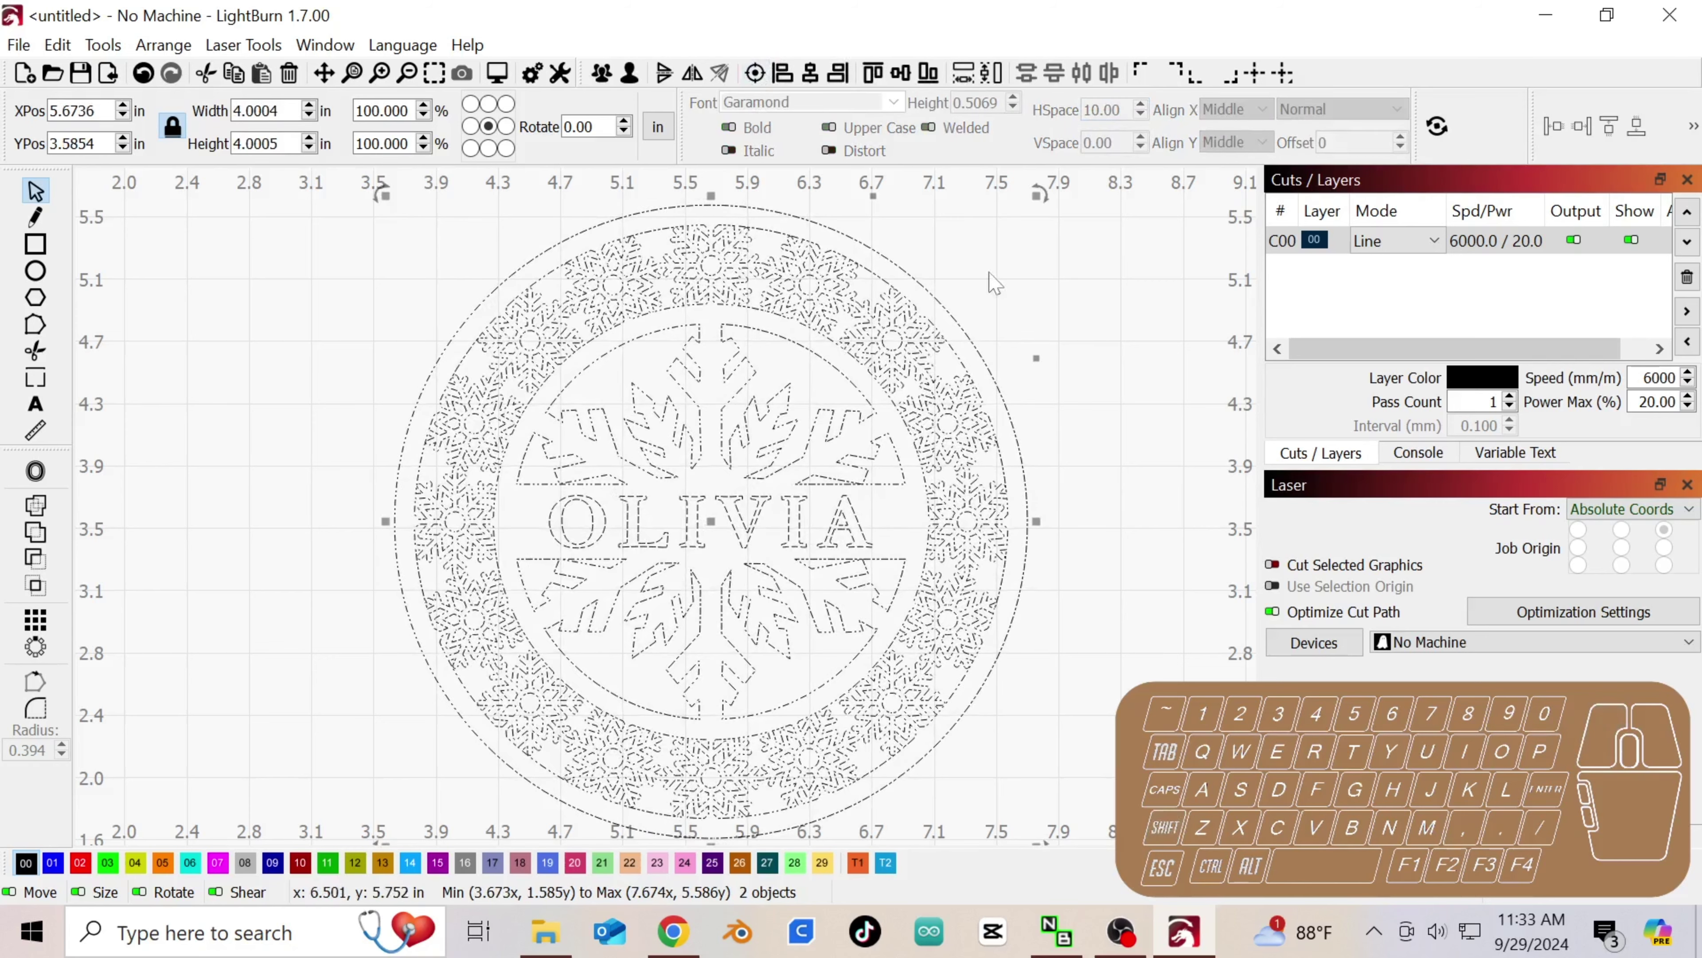
pyautogui.click(1071, 341)
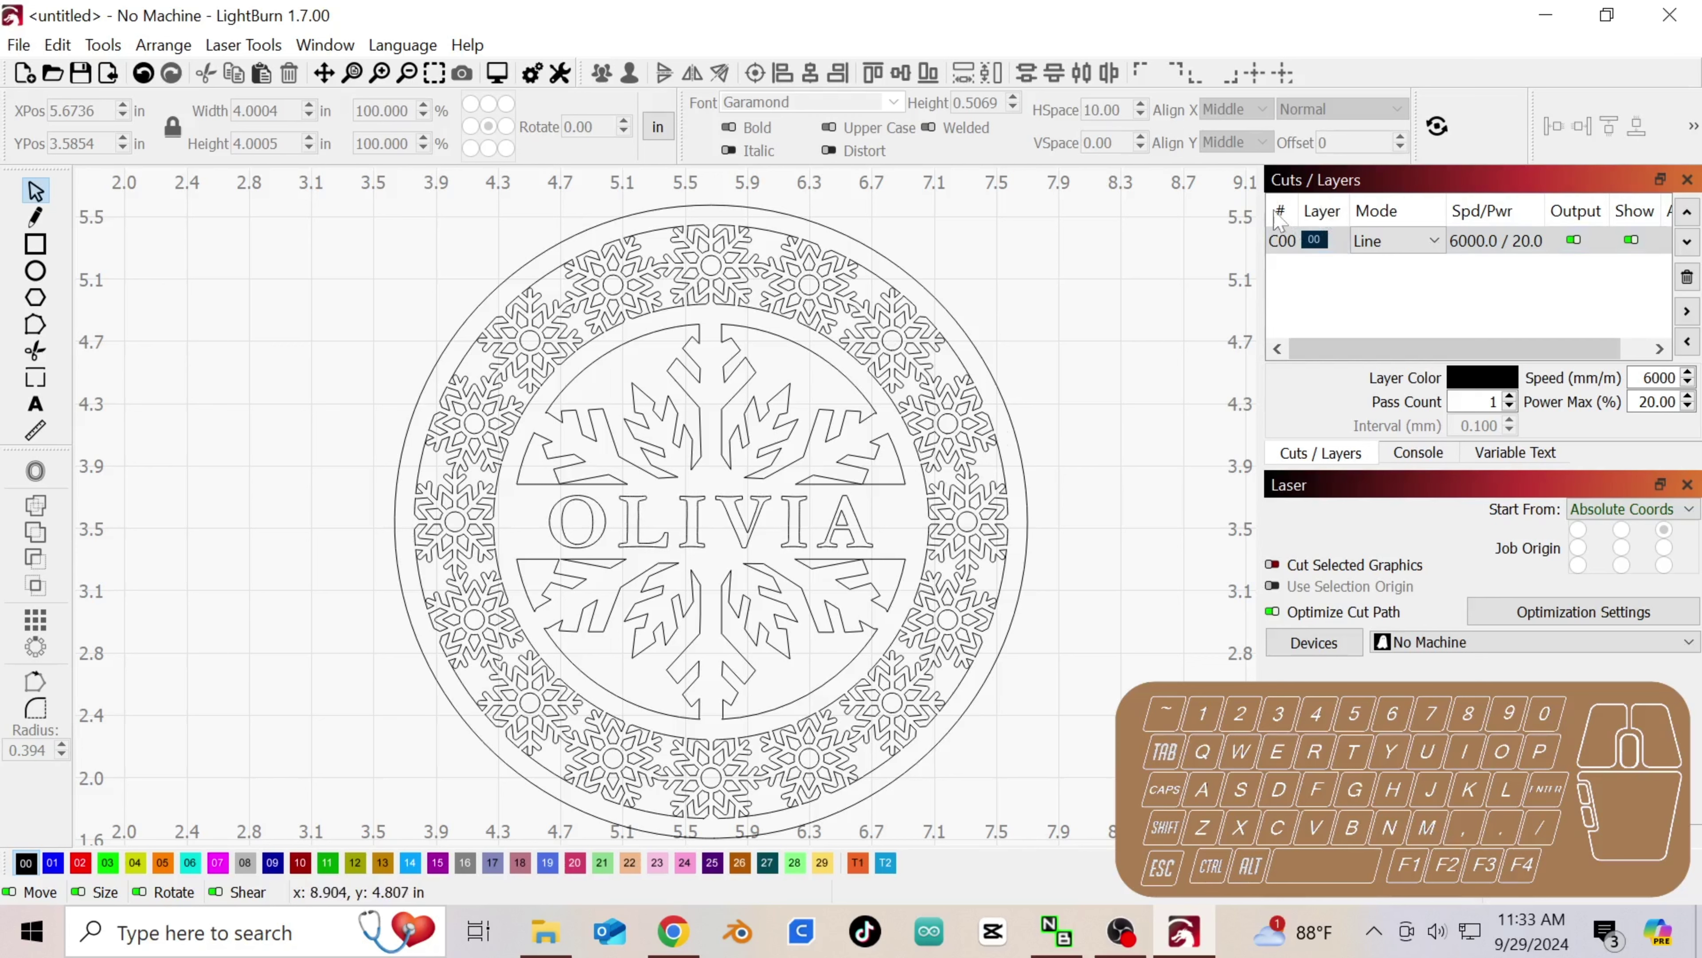
# - Set the cut settings of layer C00 to a speed of 250 mm/min and a max power of 100%, keeping Line mode
pyautogui.click(1399, 245)
pyautogui.click(1398, 245)
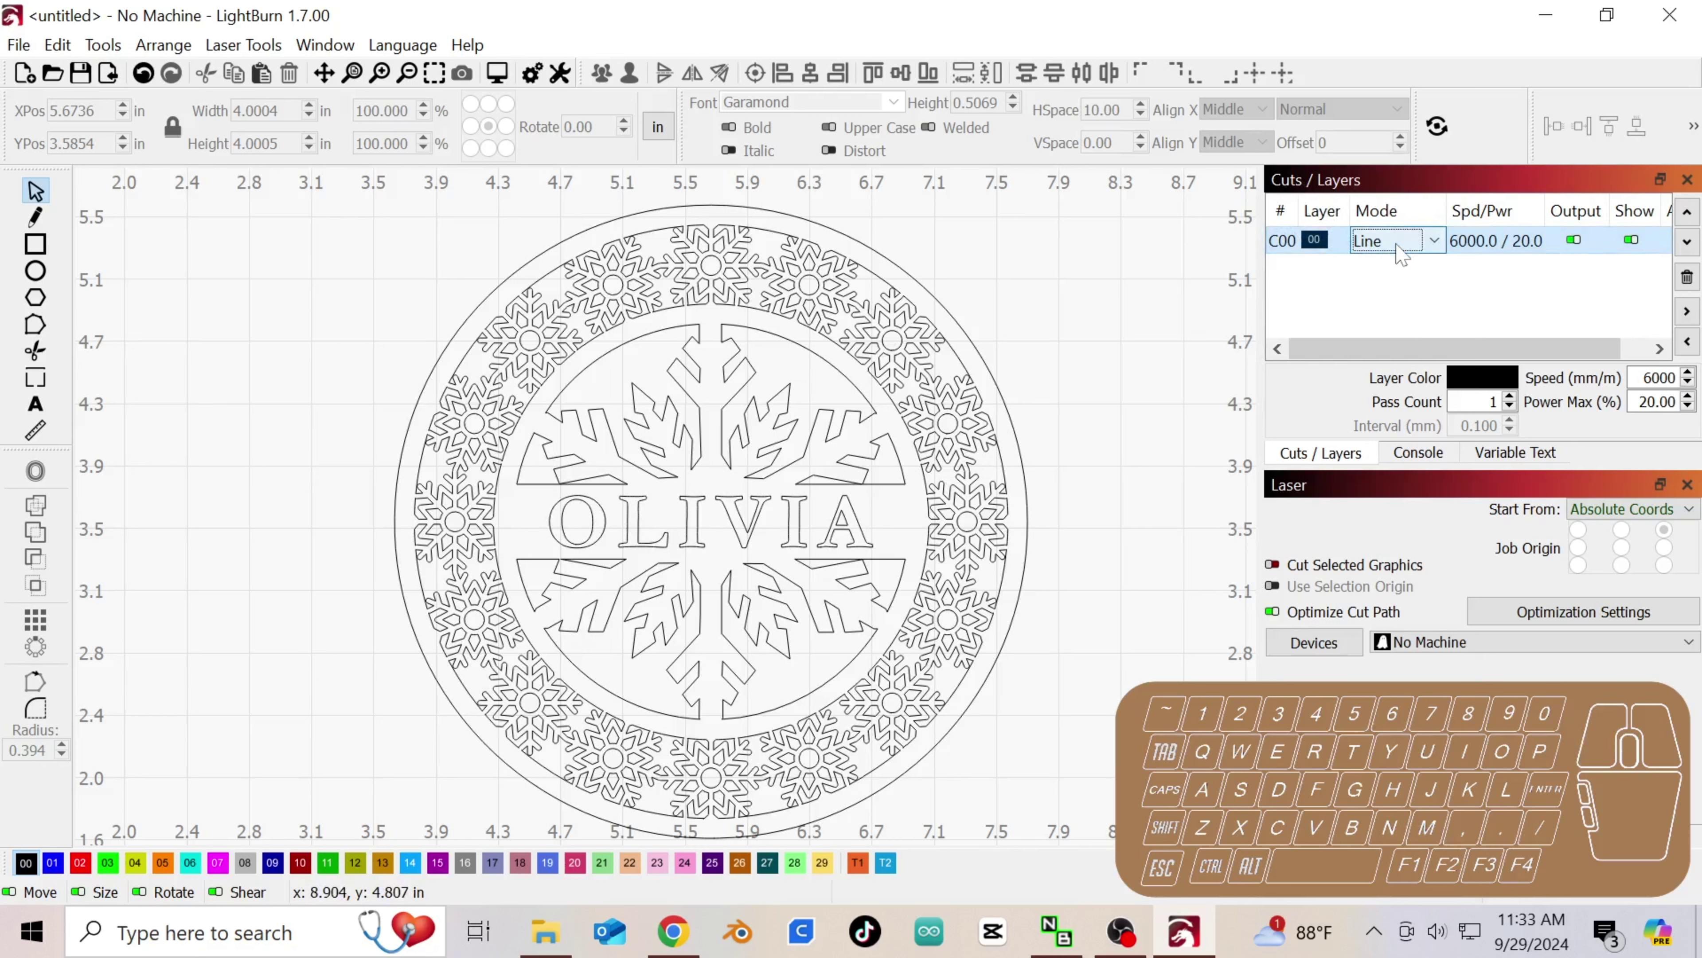
pyautogui.click(1398, 246)
pyautogui.click(1394, 243)
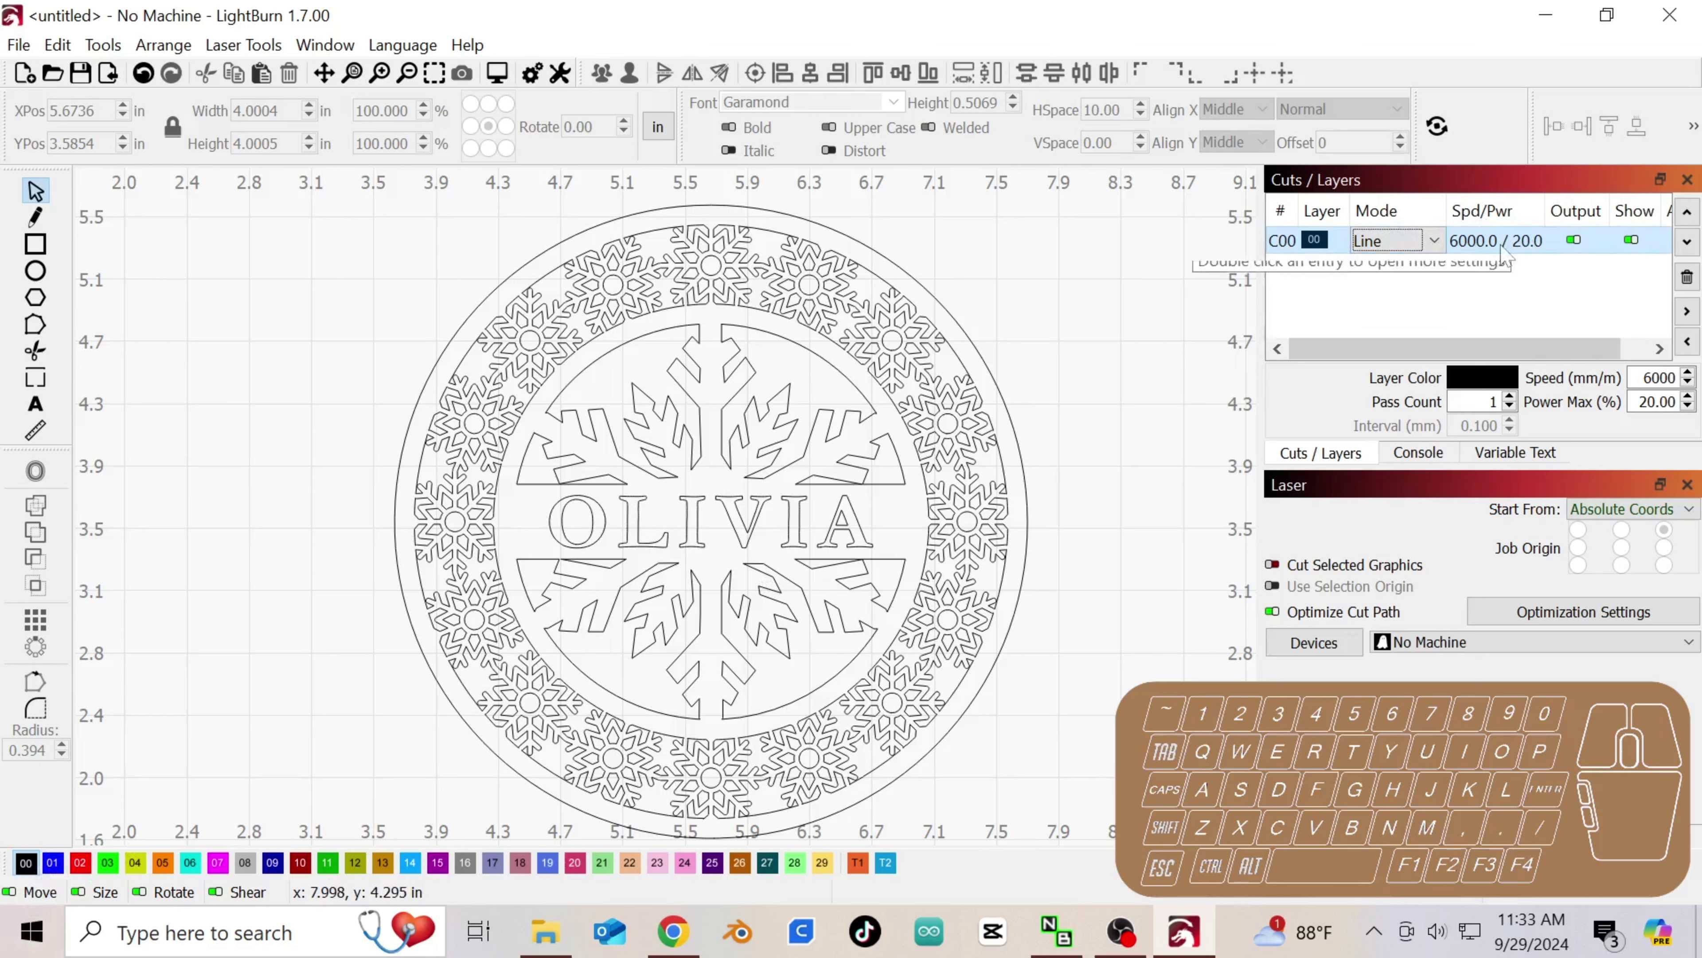
pyautogui.doubleClick(1464, 246)
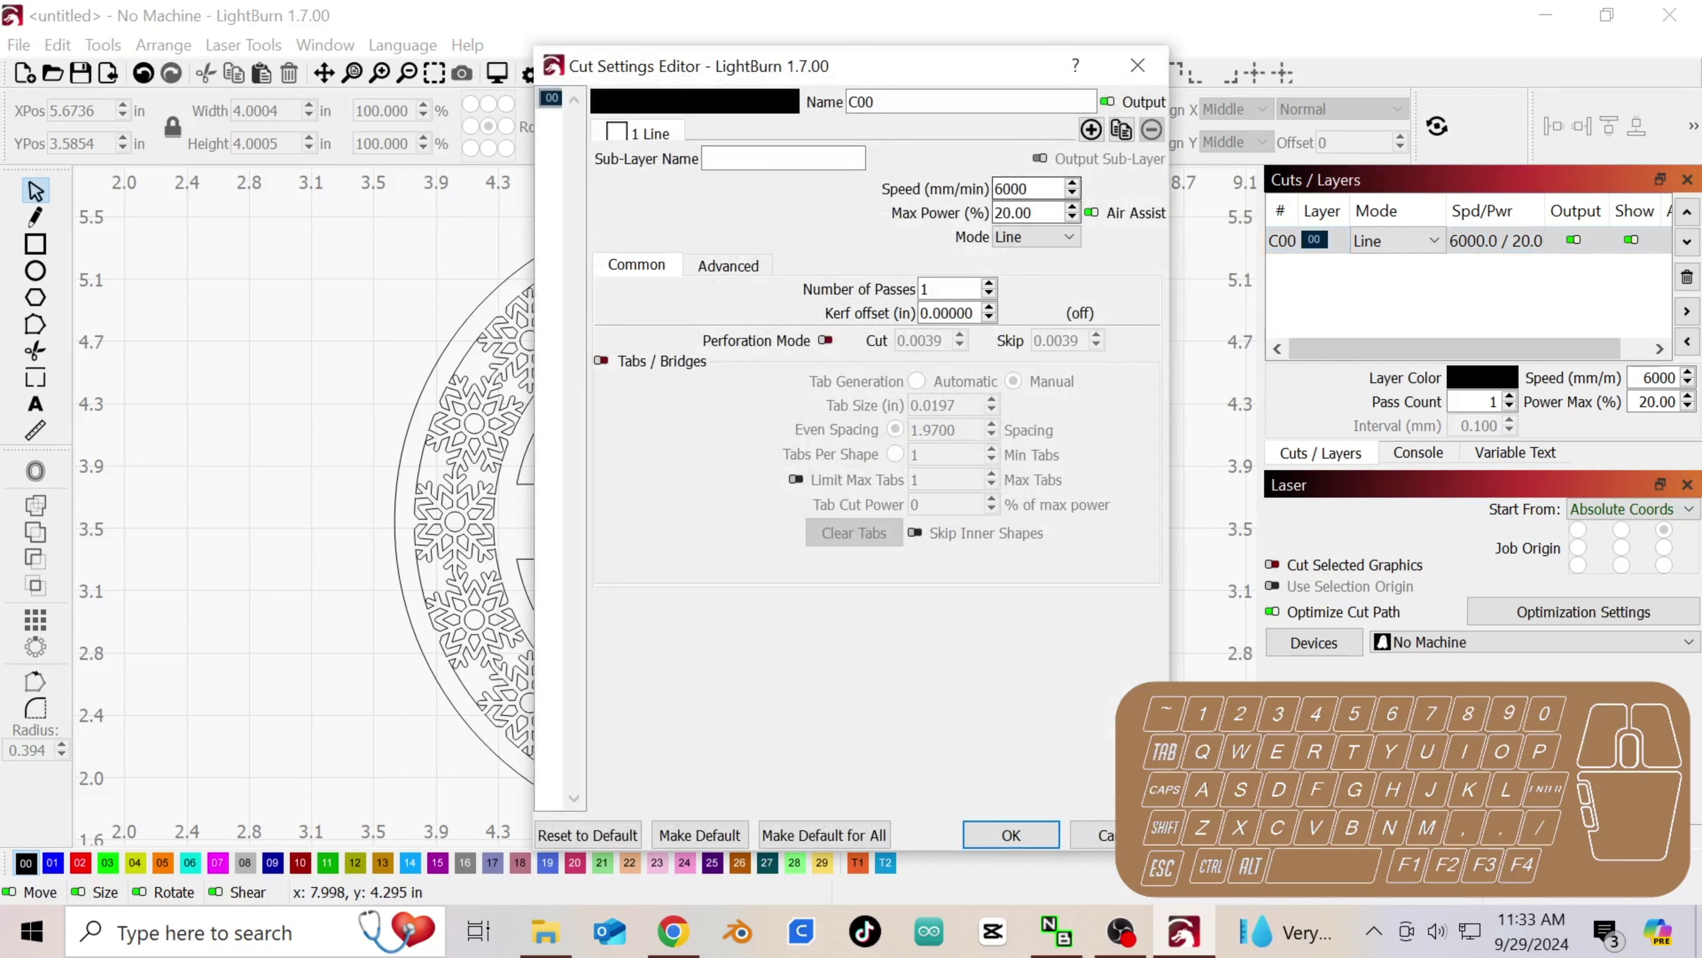
pyautogui.click(1038, 212)
pyautogui.moveTo(1029, 188); pyautogui.dragTo(903, 204)
pyautogui.press('Tab')
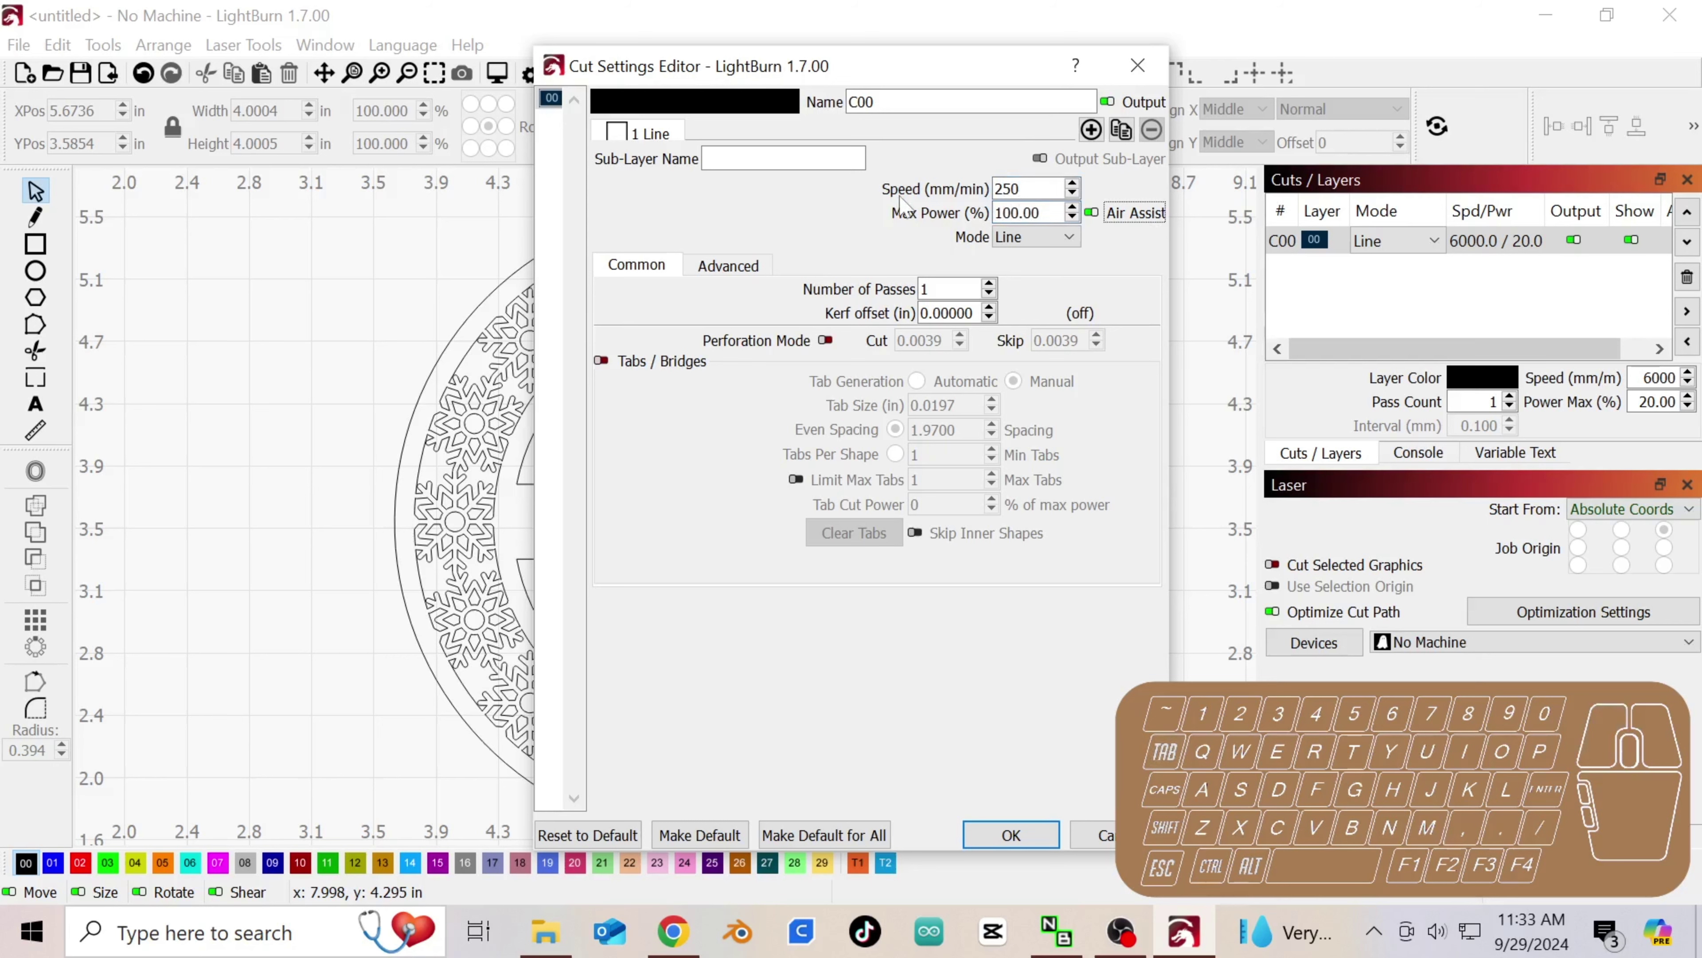
pyautogui.click(1040, 837)
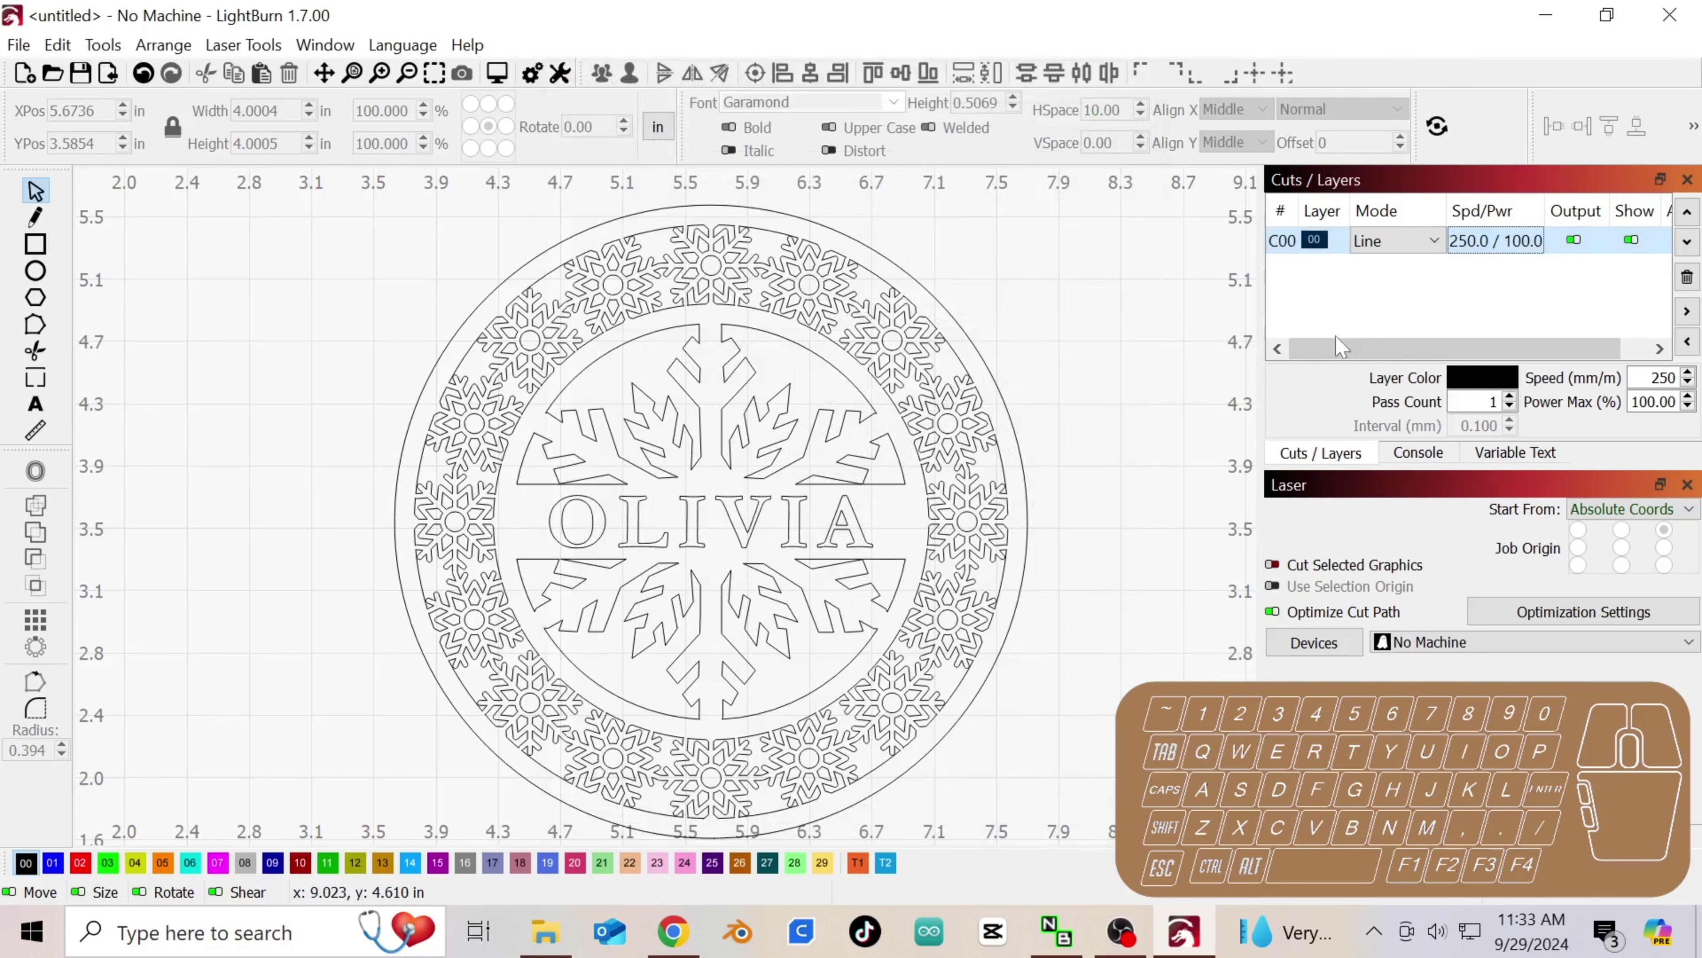
# - Assign the name text to the blue layer 01 and set that layer's mode to Fill
pyautogui.click(747, 525)
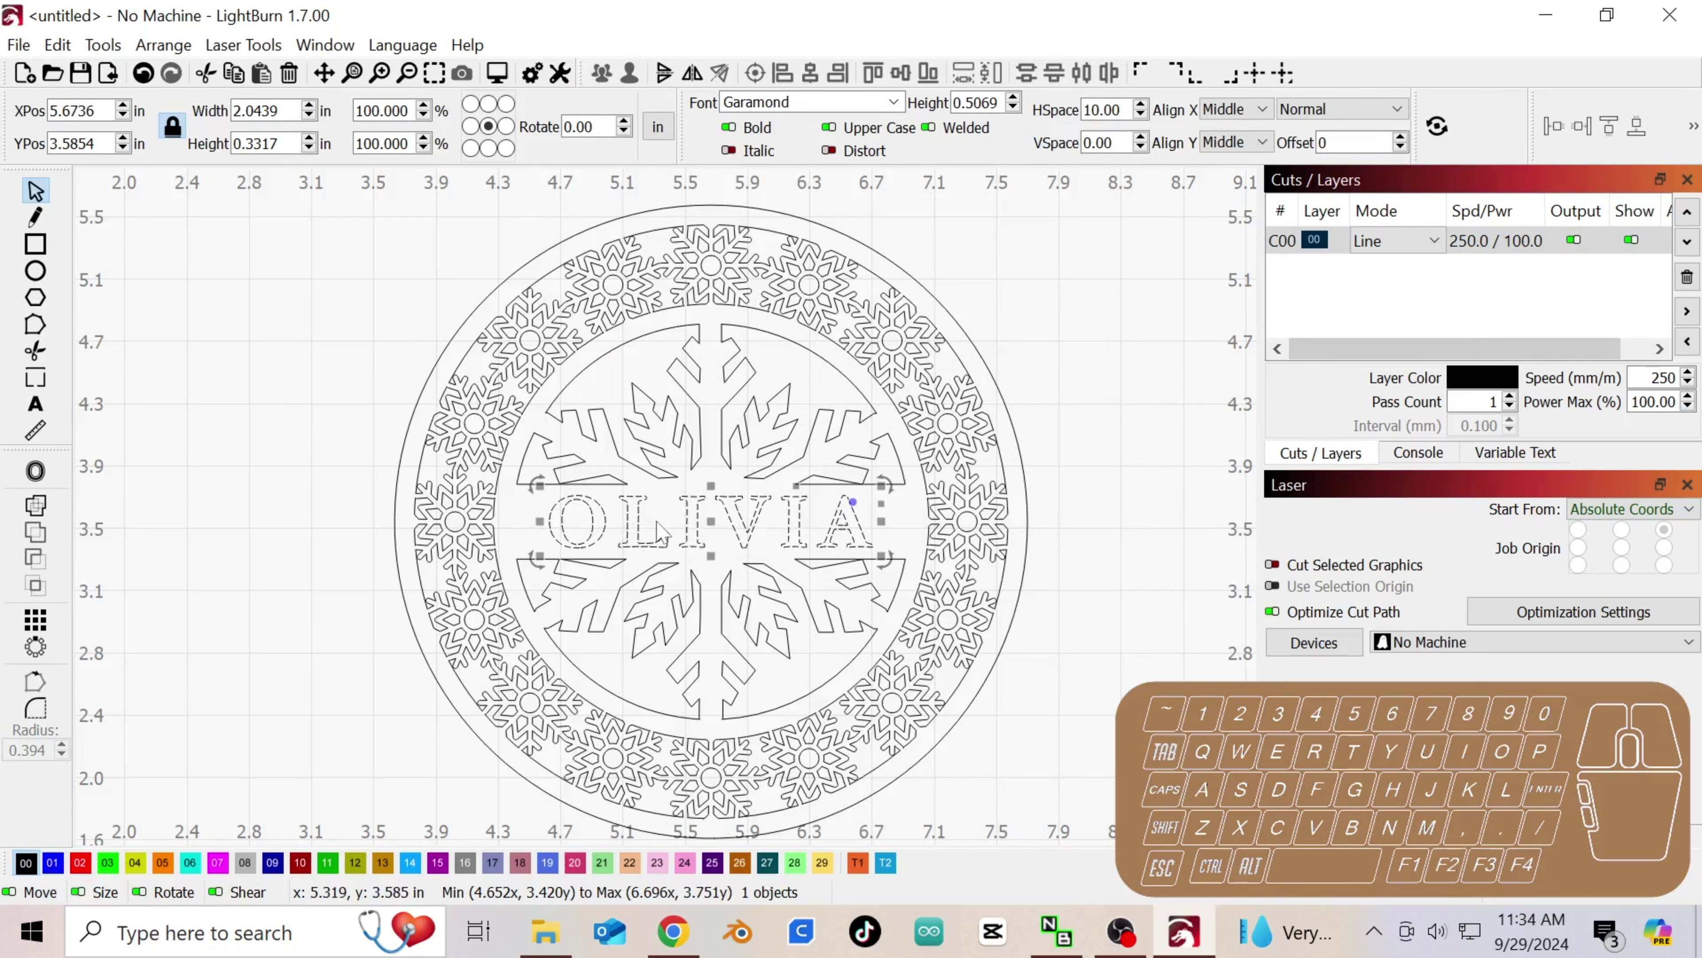
pyautogui.click(52, 865)
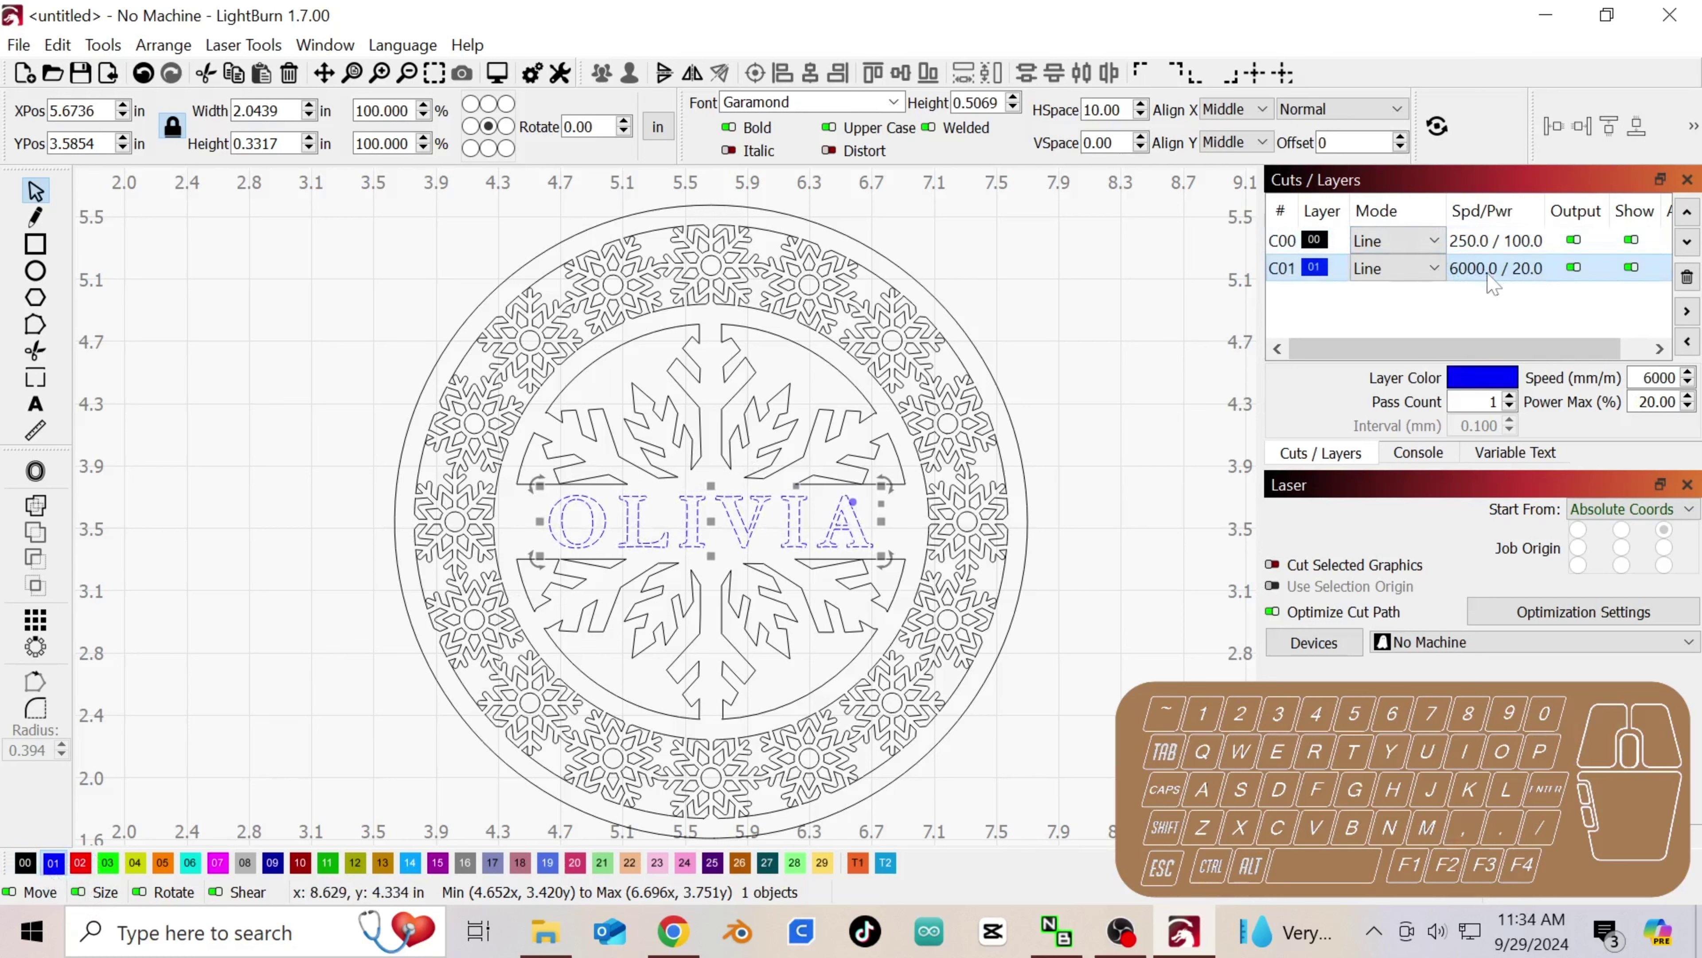
pyautogui.click(1367, 281)
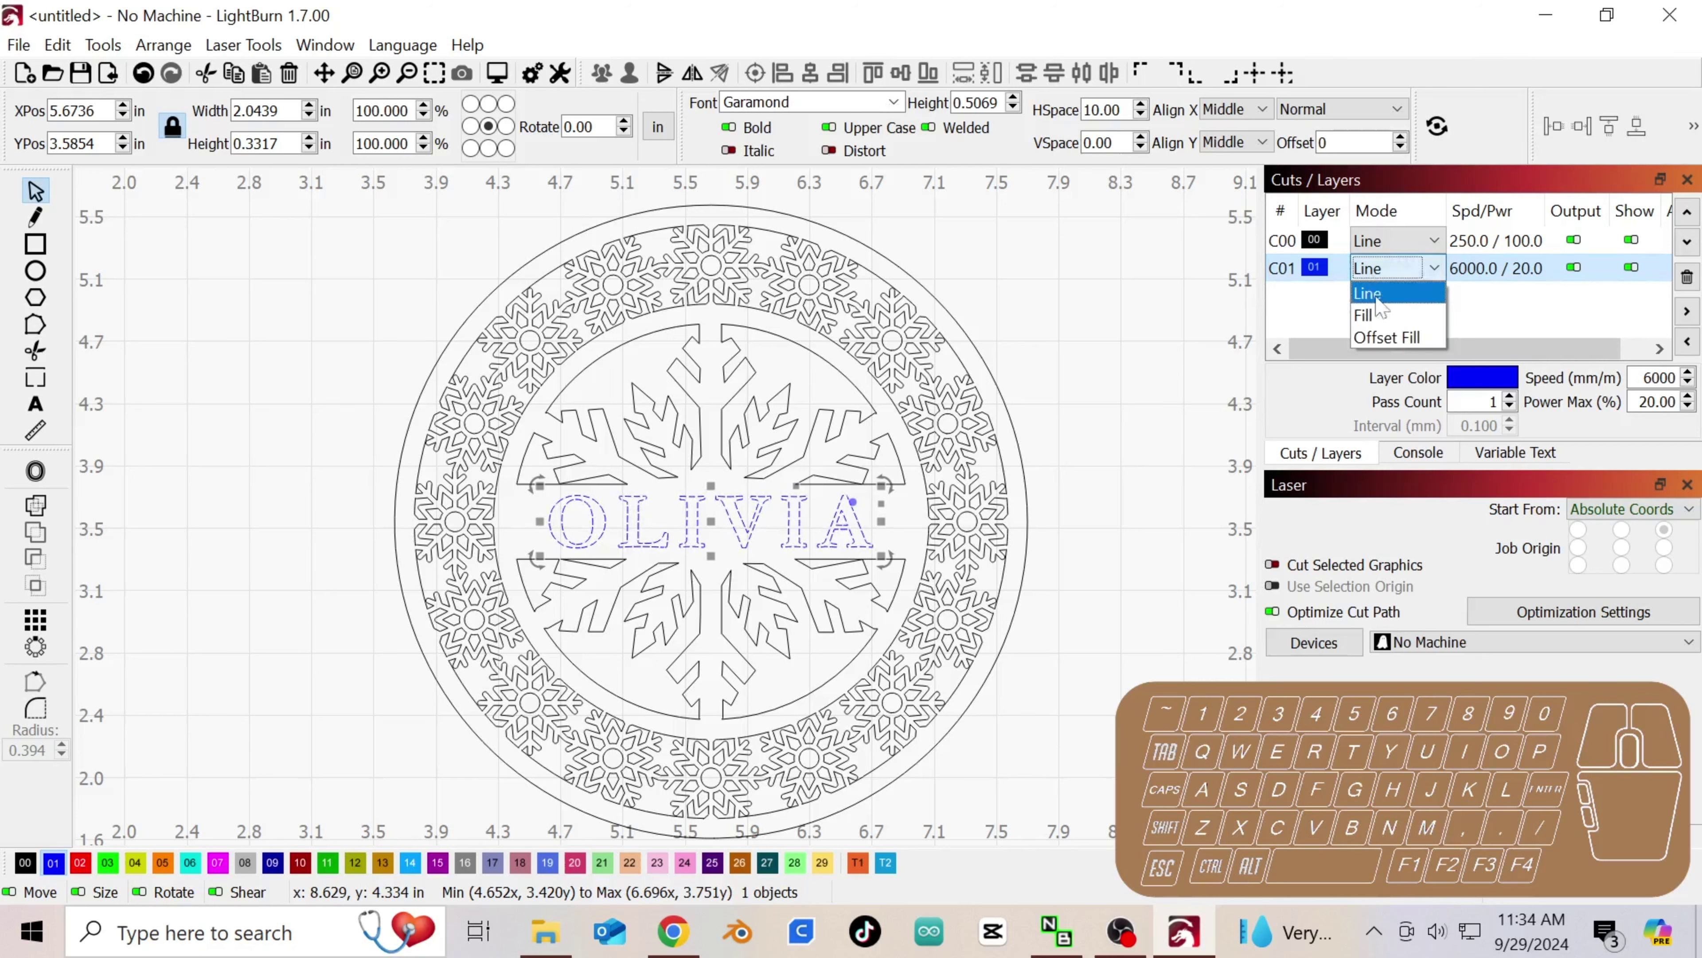
pyautogui.click(1389, 316)
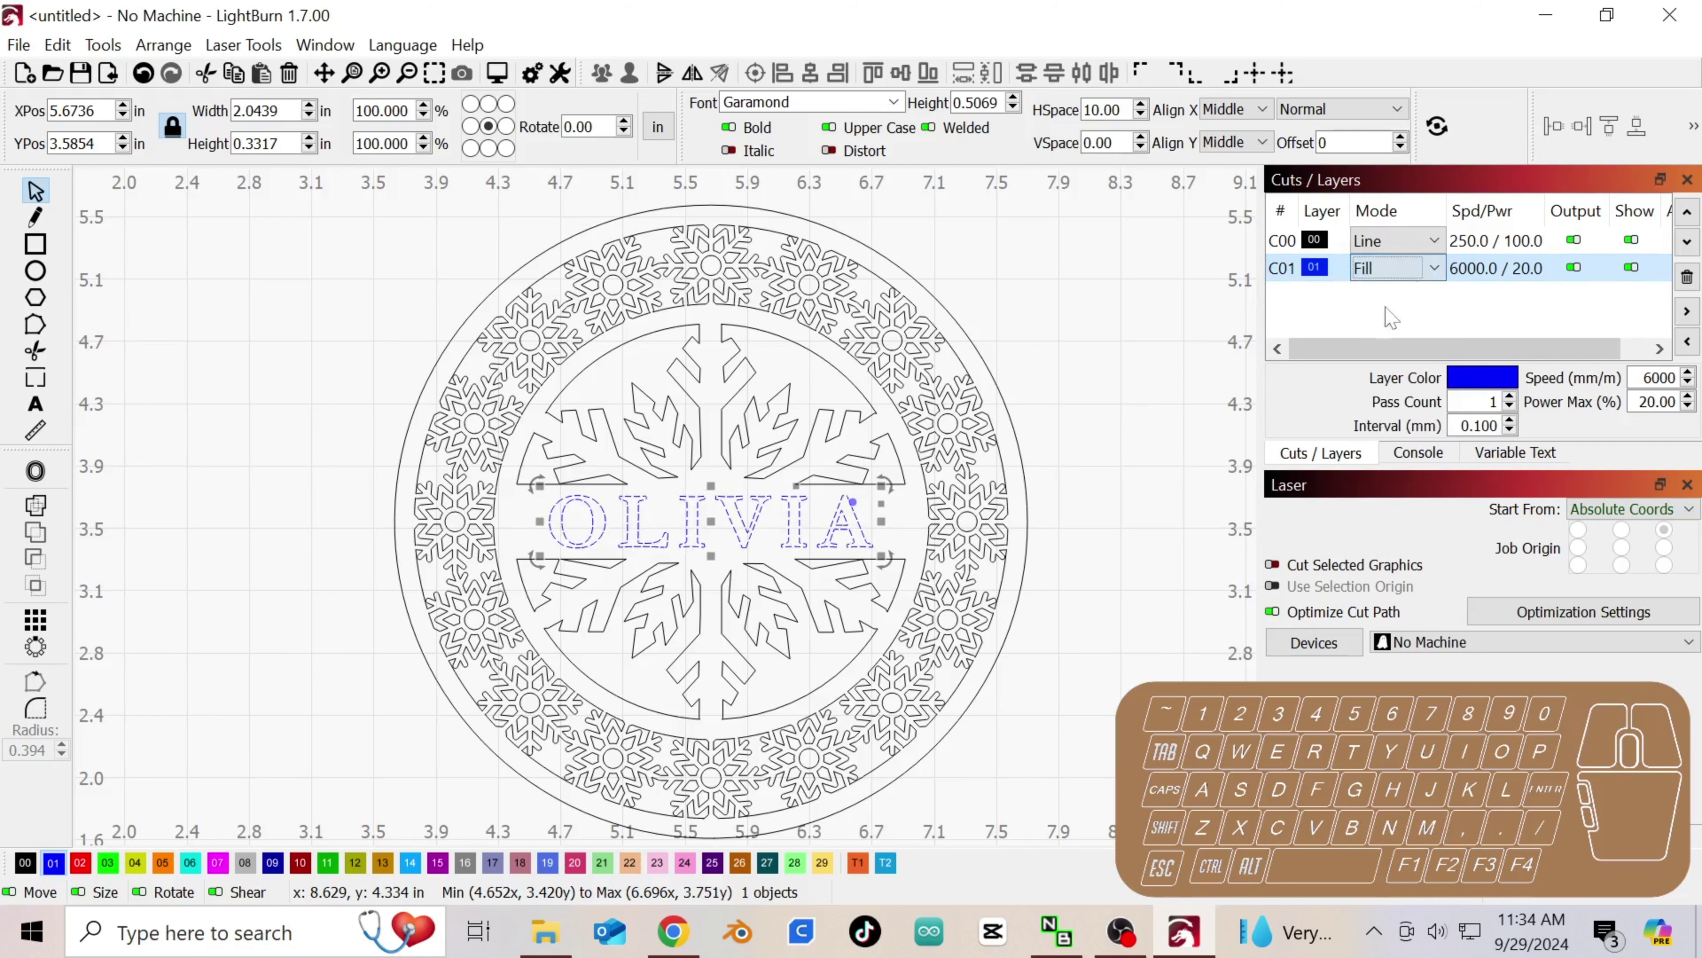
# - Set the max power of the blue fill layer C01 to 40%
pyautogui.doubleClick(1479, 276)
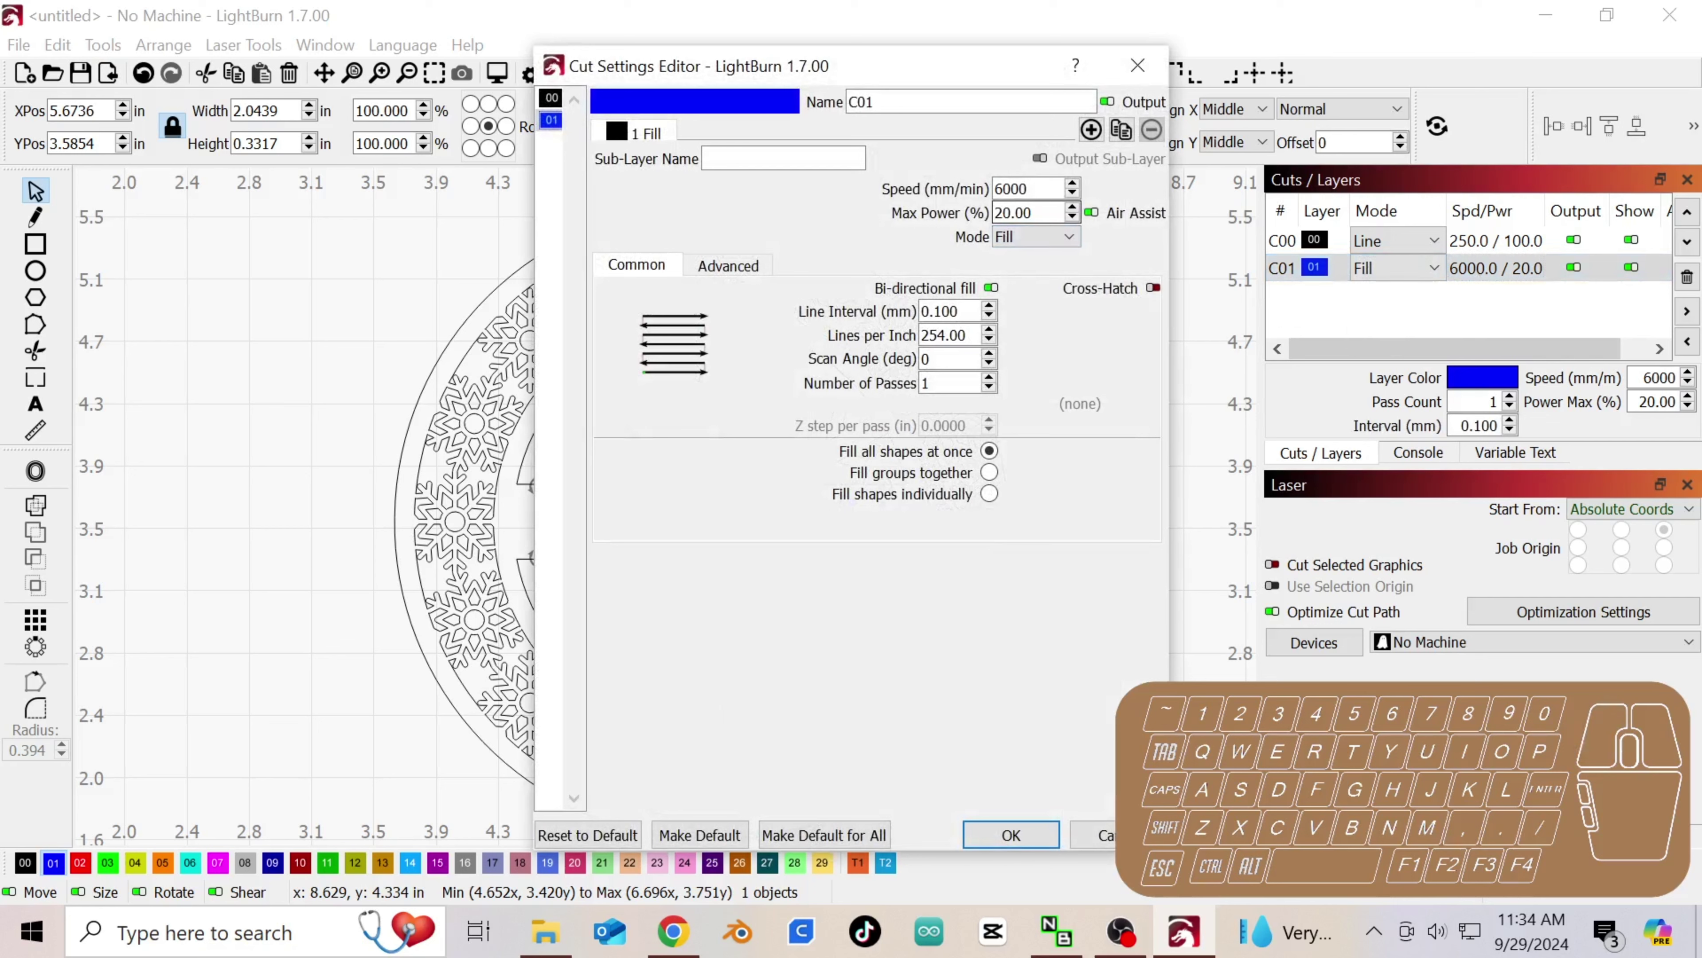
pyautogui.doubleClick(1003, 213)
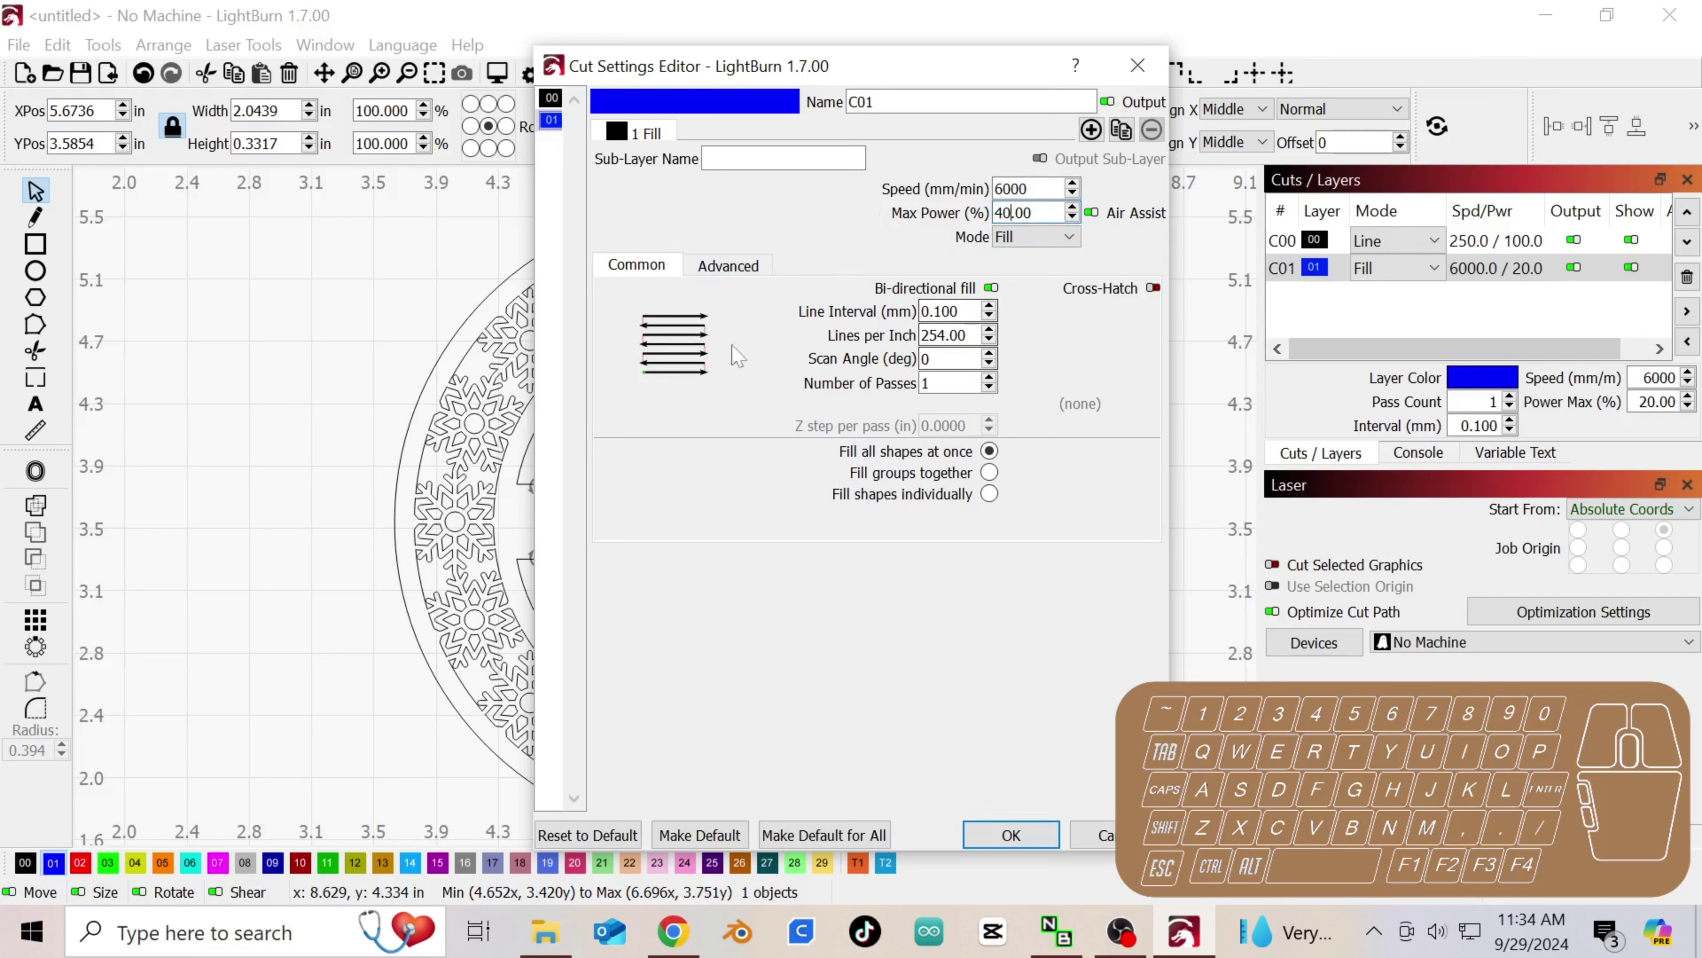
pyautogui.click(976, 833)
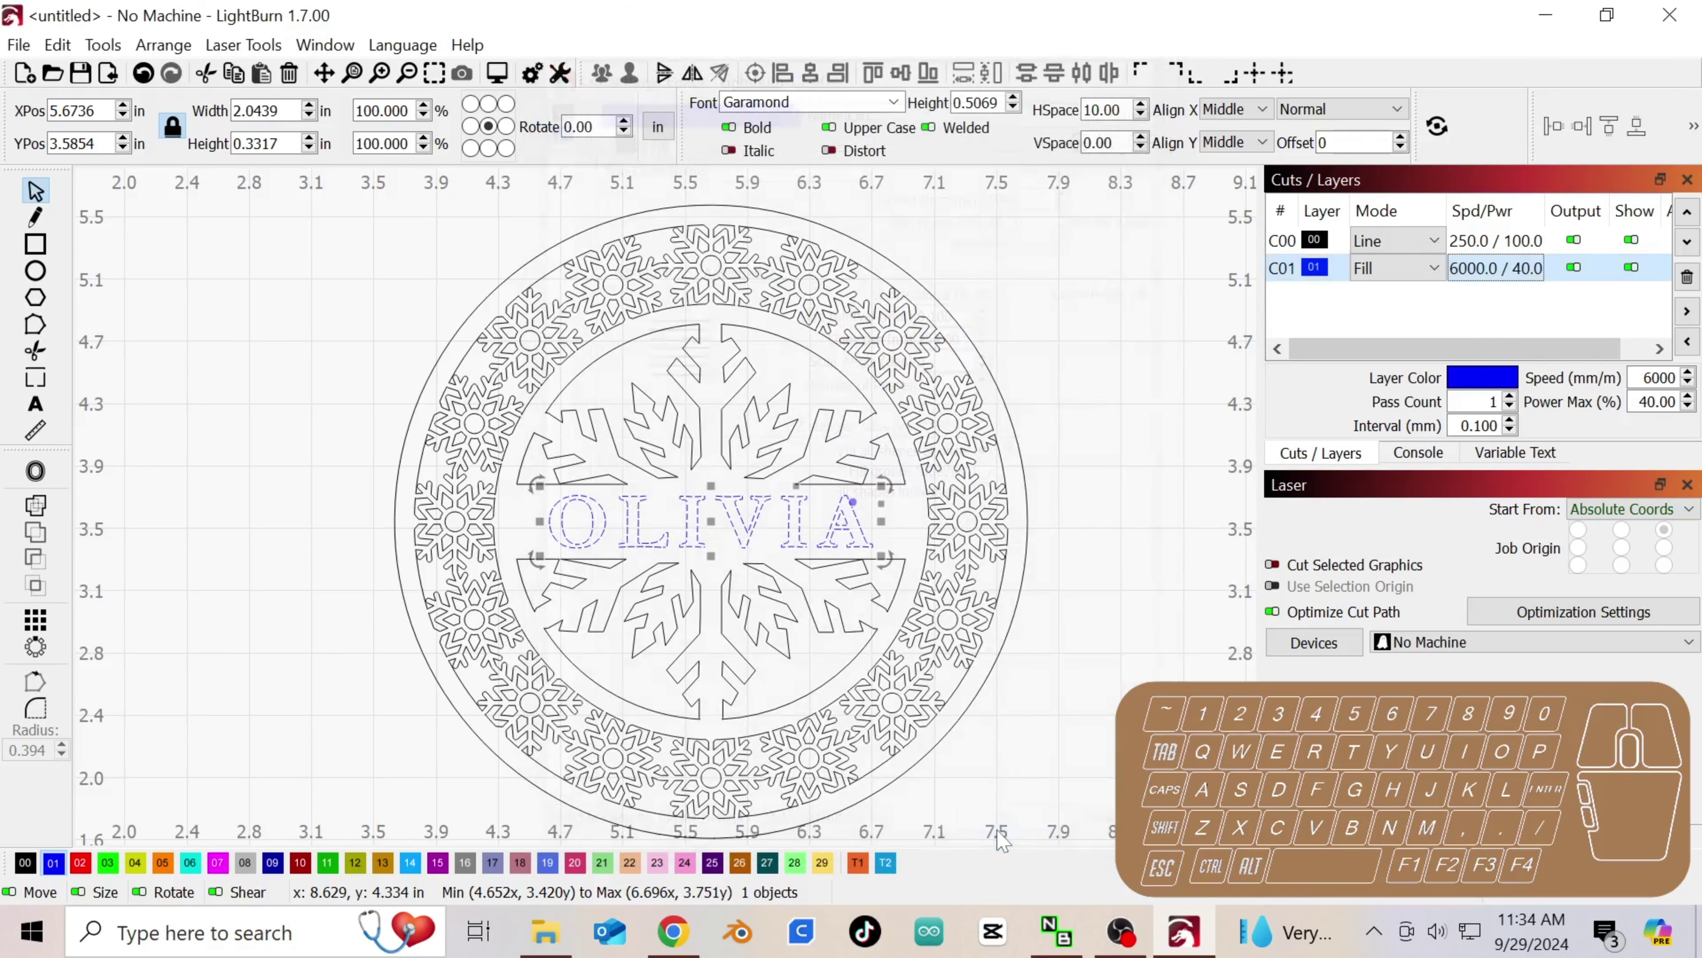
# - Group the whole ornament together with the name text
pyautogui.click(1094, 456)
pyautogui.scroll(-1, 813, 555)
pyautogui.scroll(-2, 813, 555)
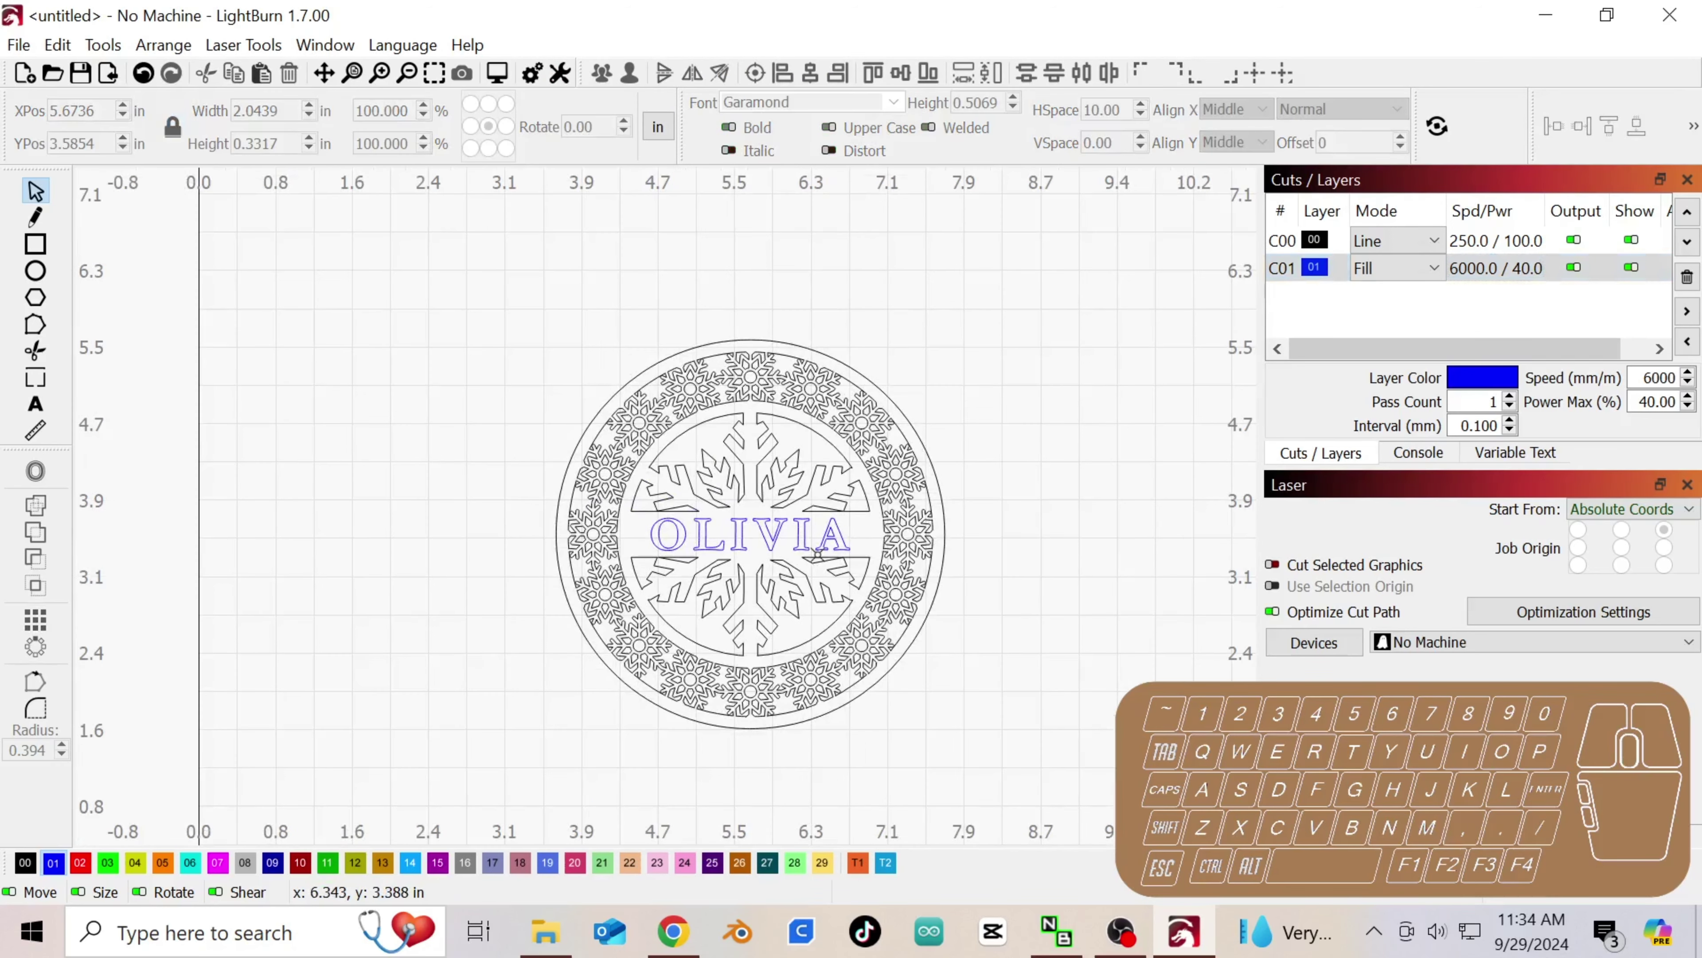
pyautogui.moveTo(494, 292); pyautogui.dragTo(1052, 780)
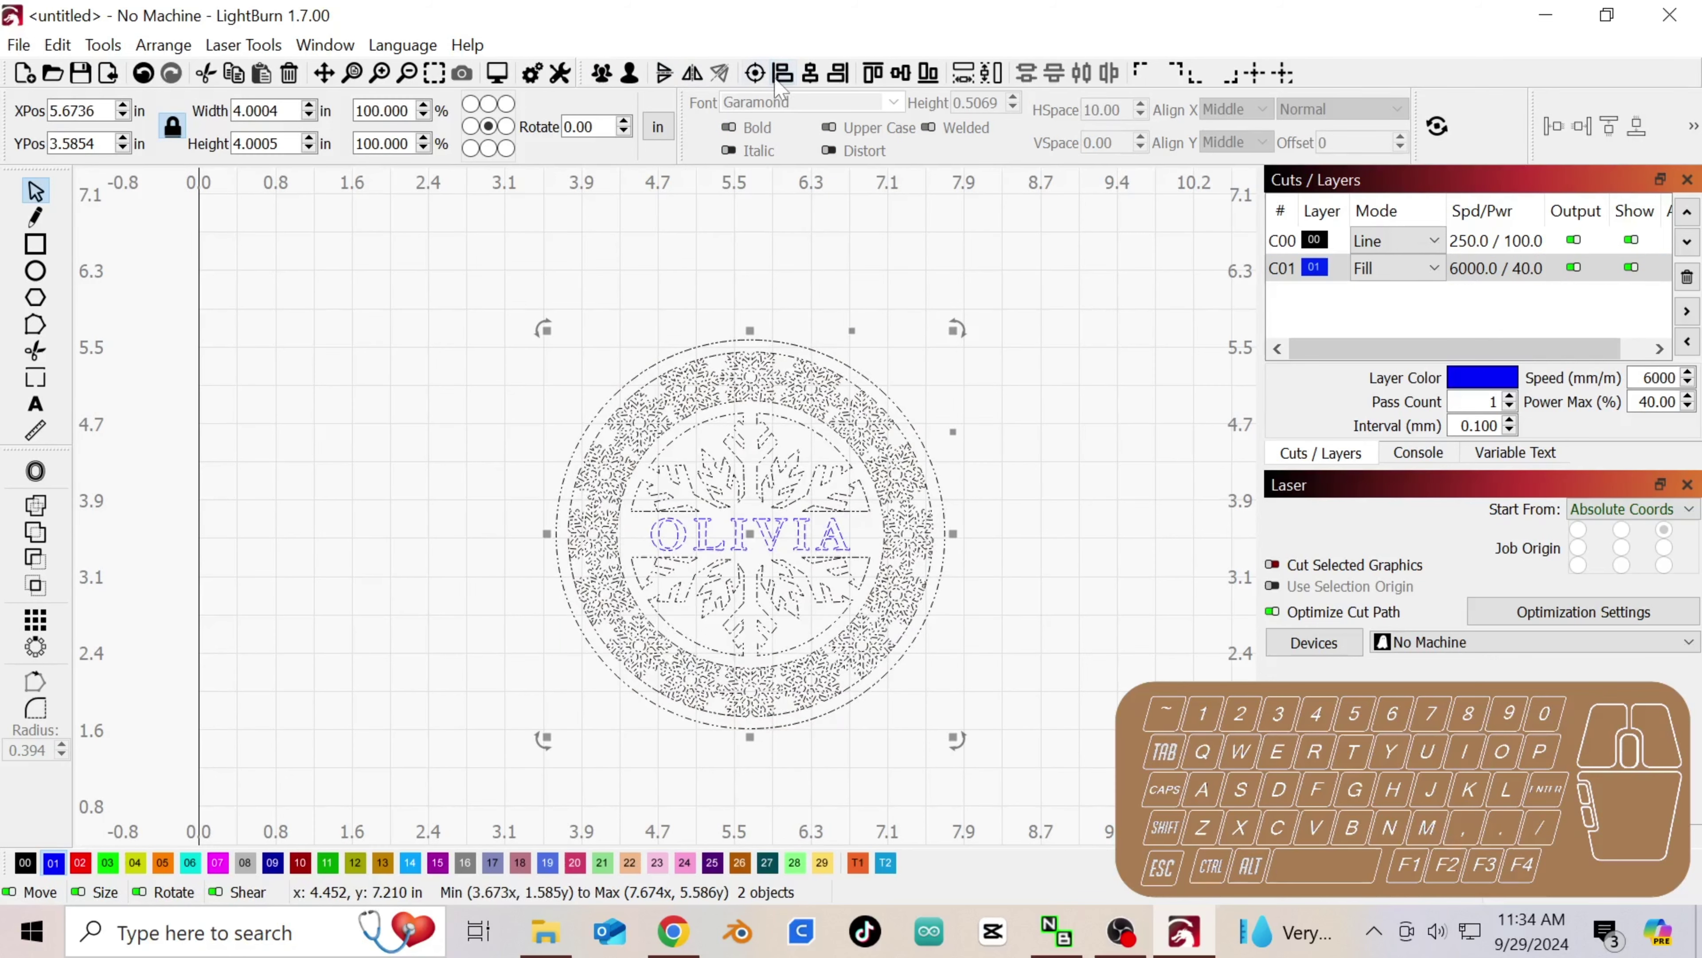
pyautogui.click(602, 72)
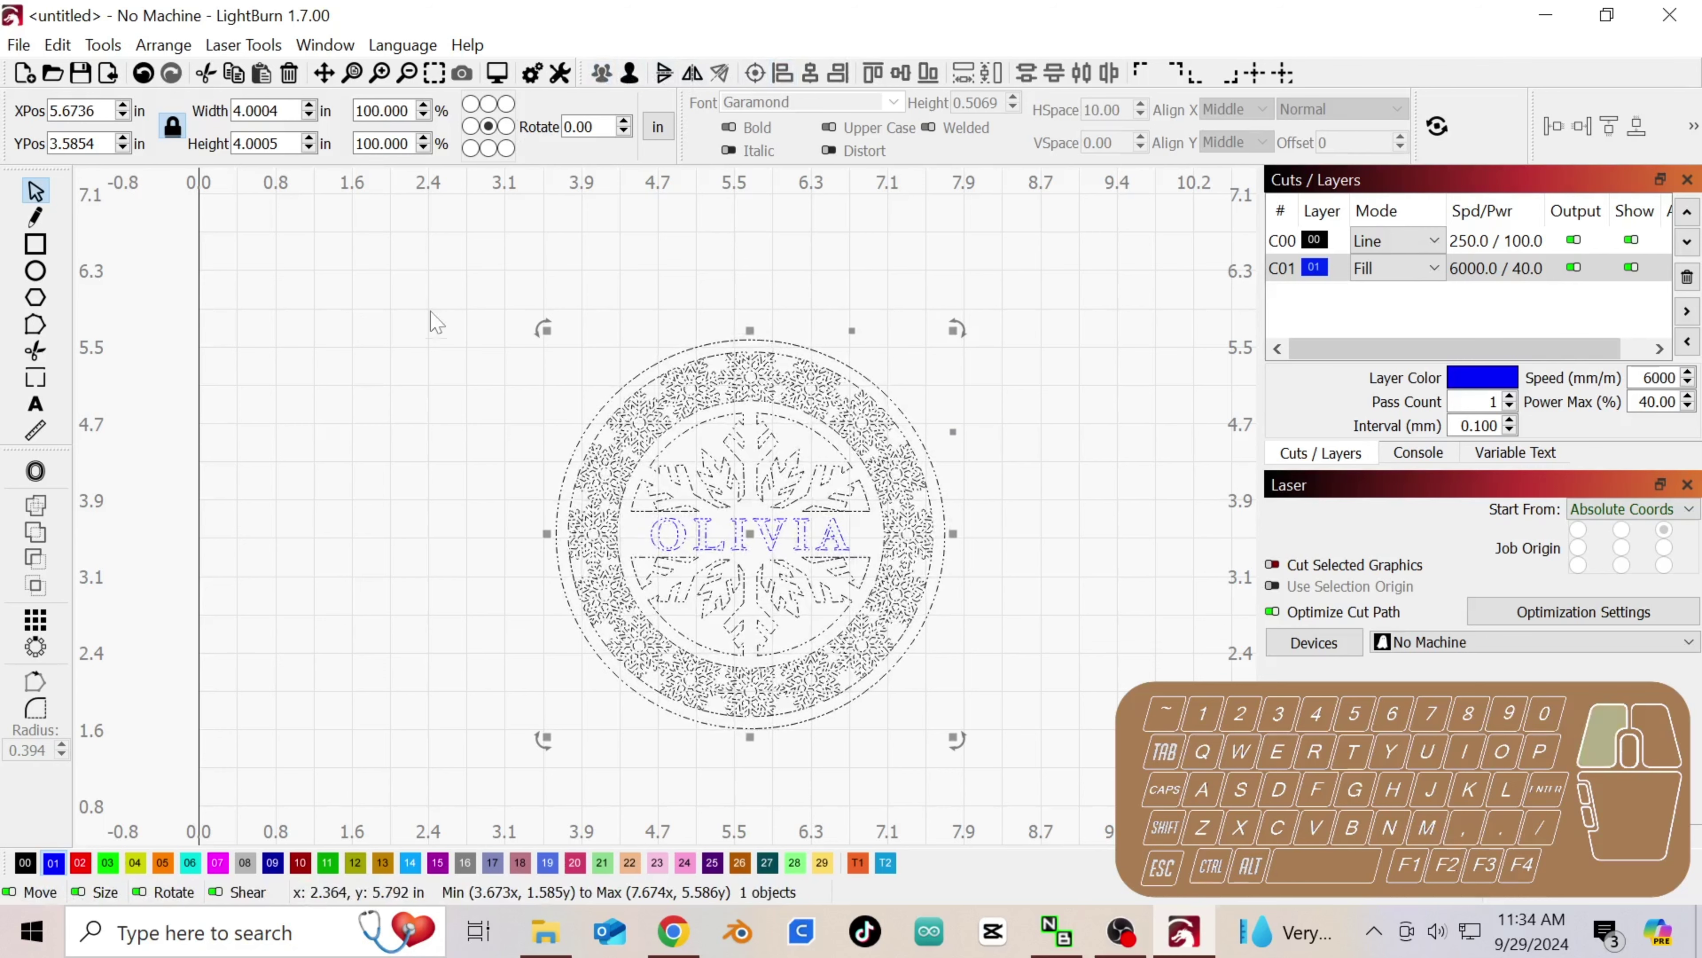
pyautogui.click(487, 335)
# - Draw a small circle above the ornament and set its width and height to 0.5 in
pyautogui.click(40, 271)
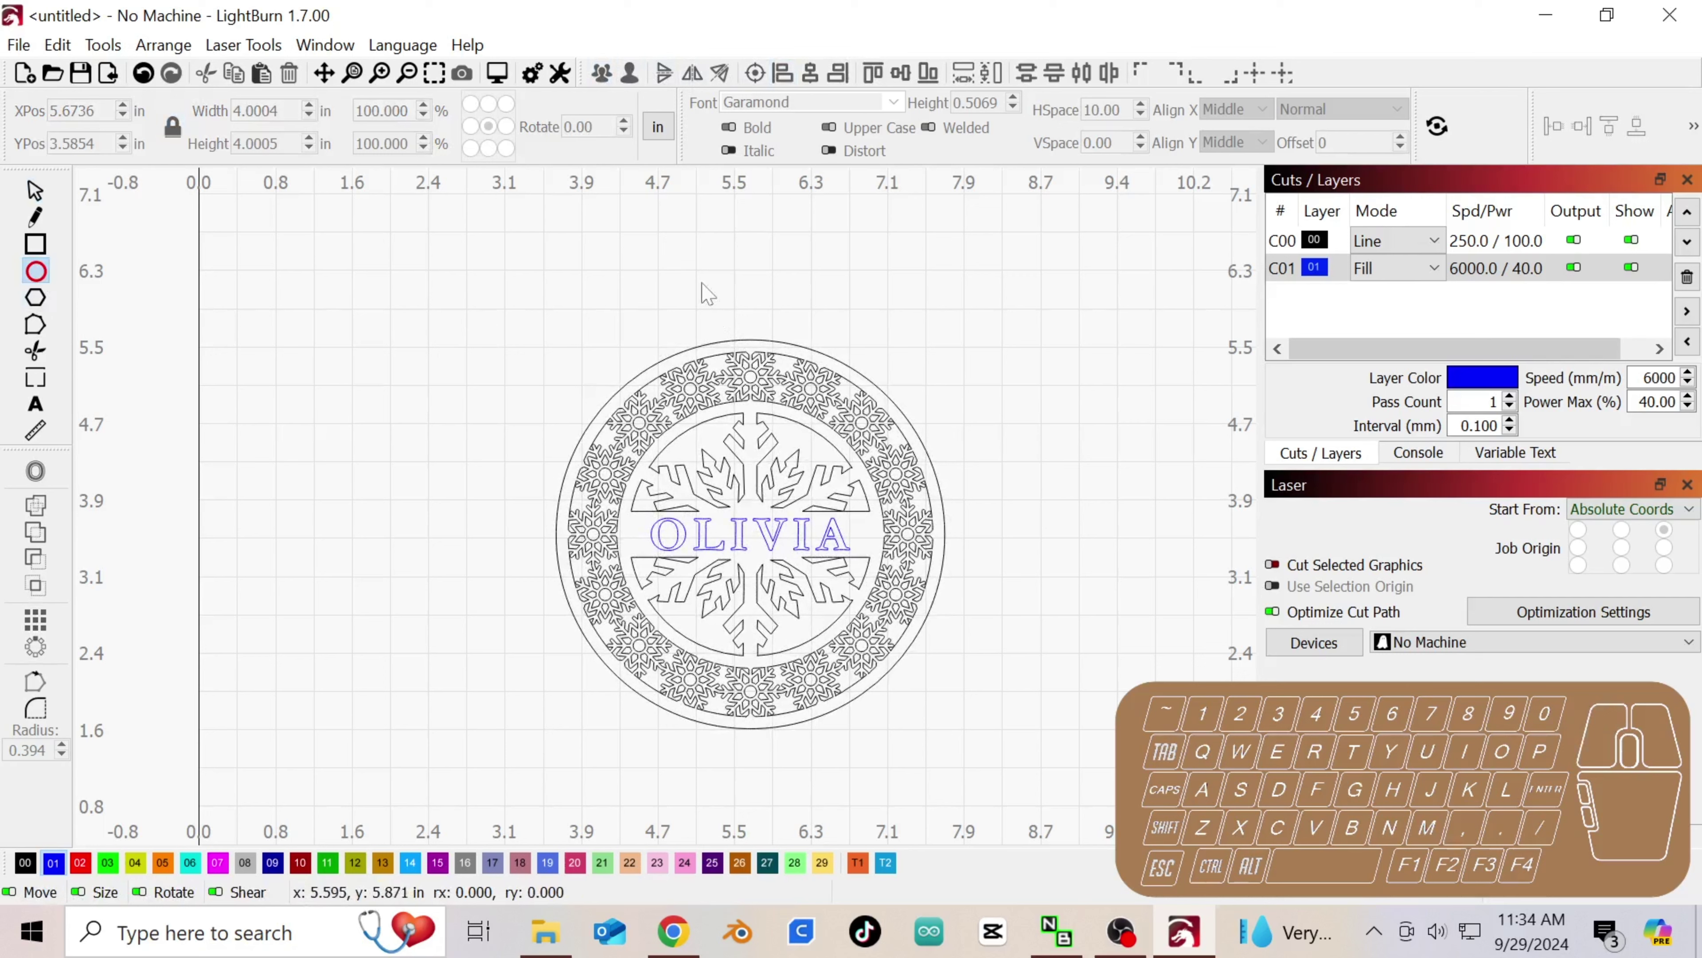
pyautogui.moveTo(714, 296); pyautogui.dragTo(749, 331)
pyautogui.press('shift')
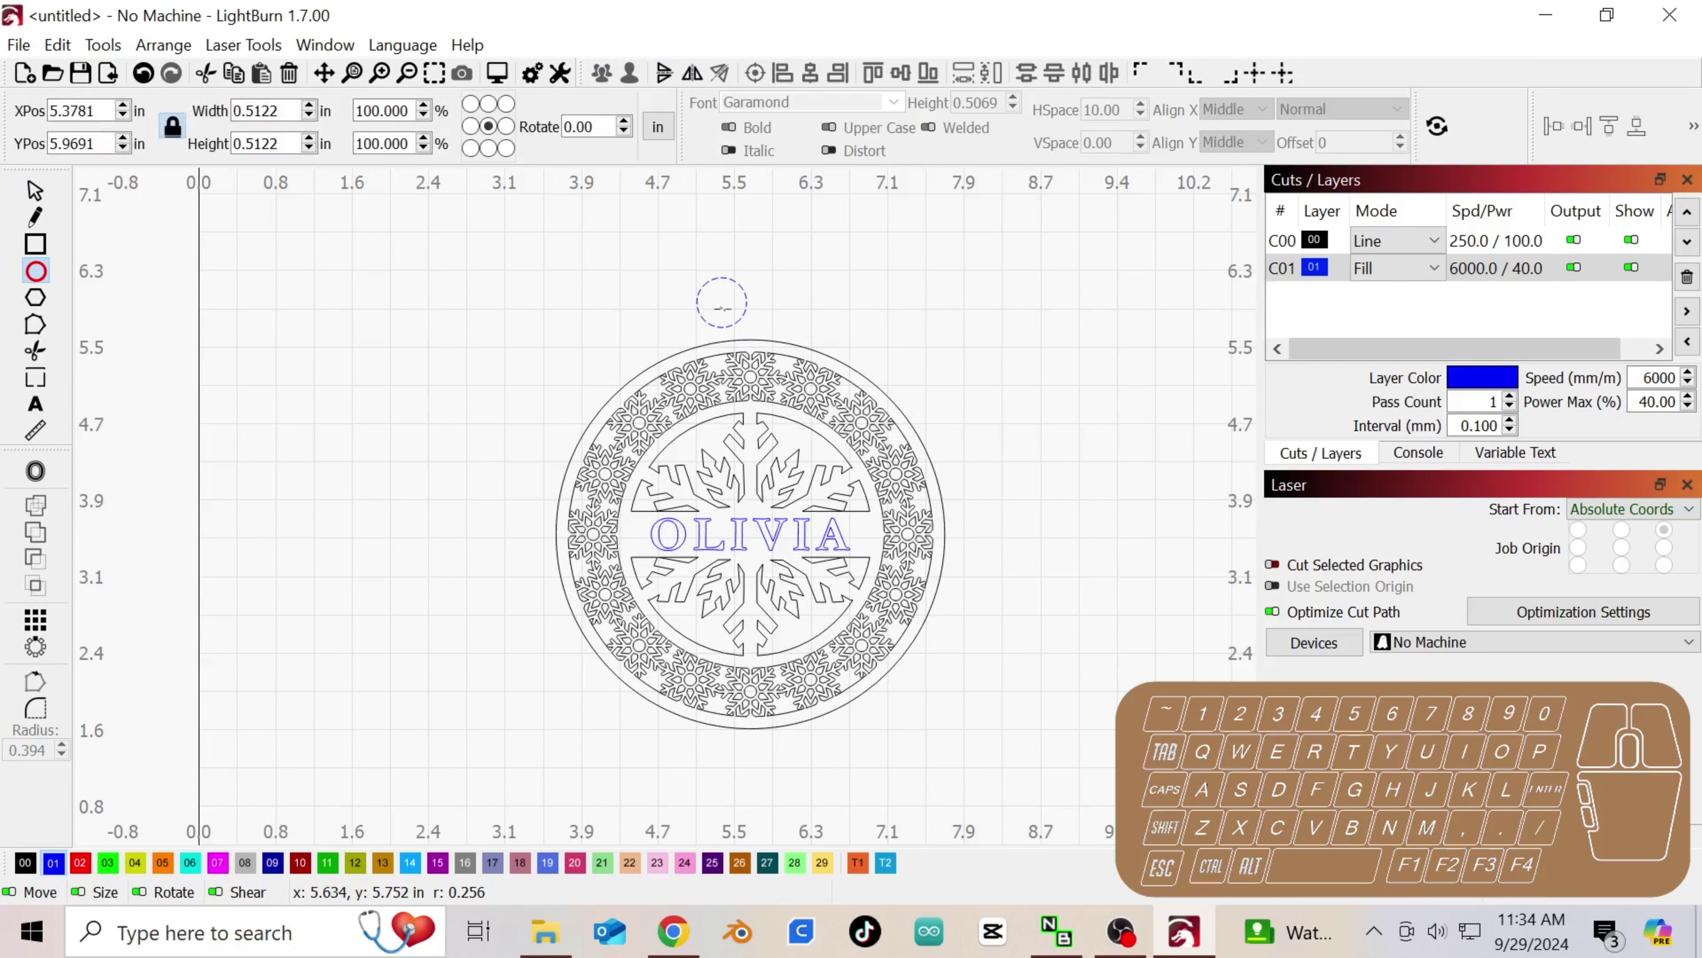
pyautogui.doubleClick(263, 111)
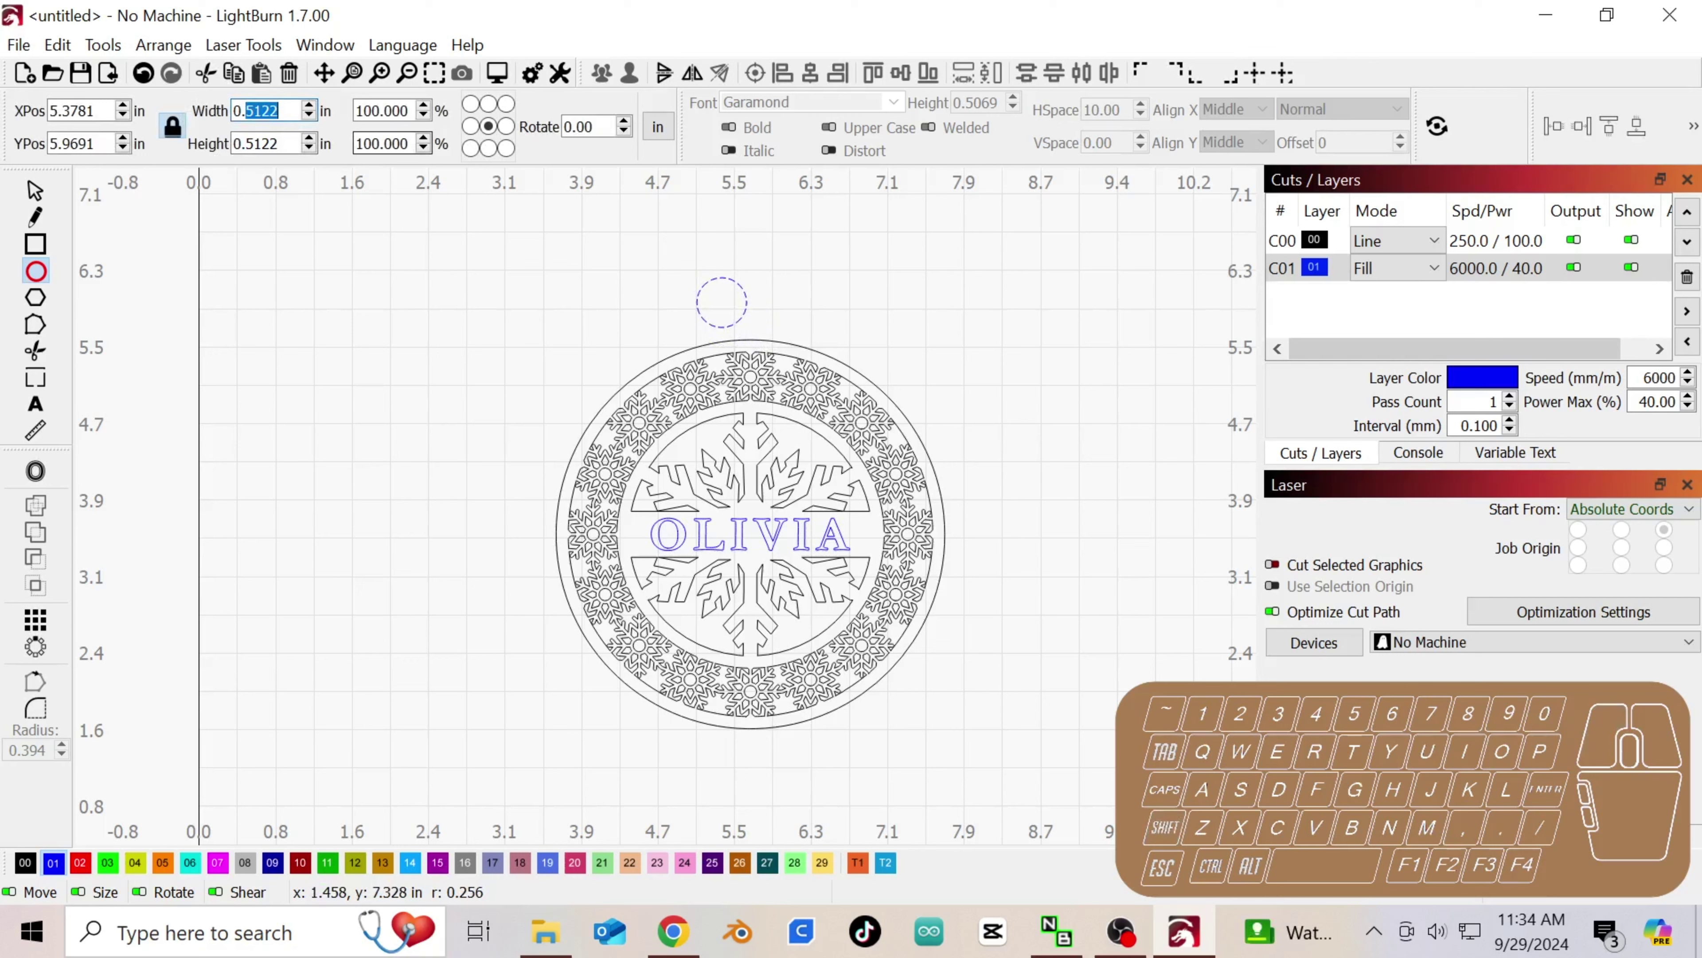
pyautogui.press('Tab')
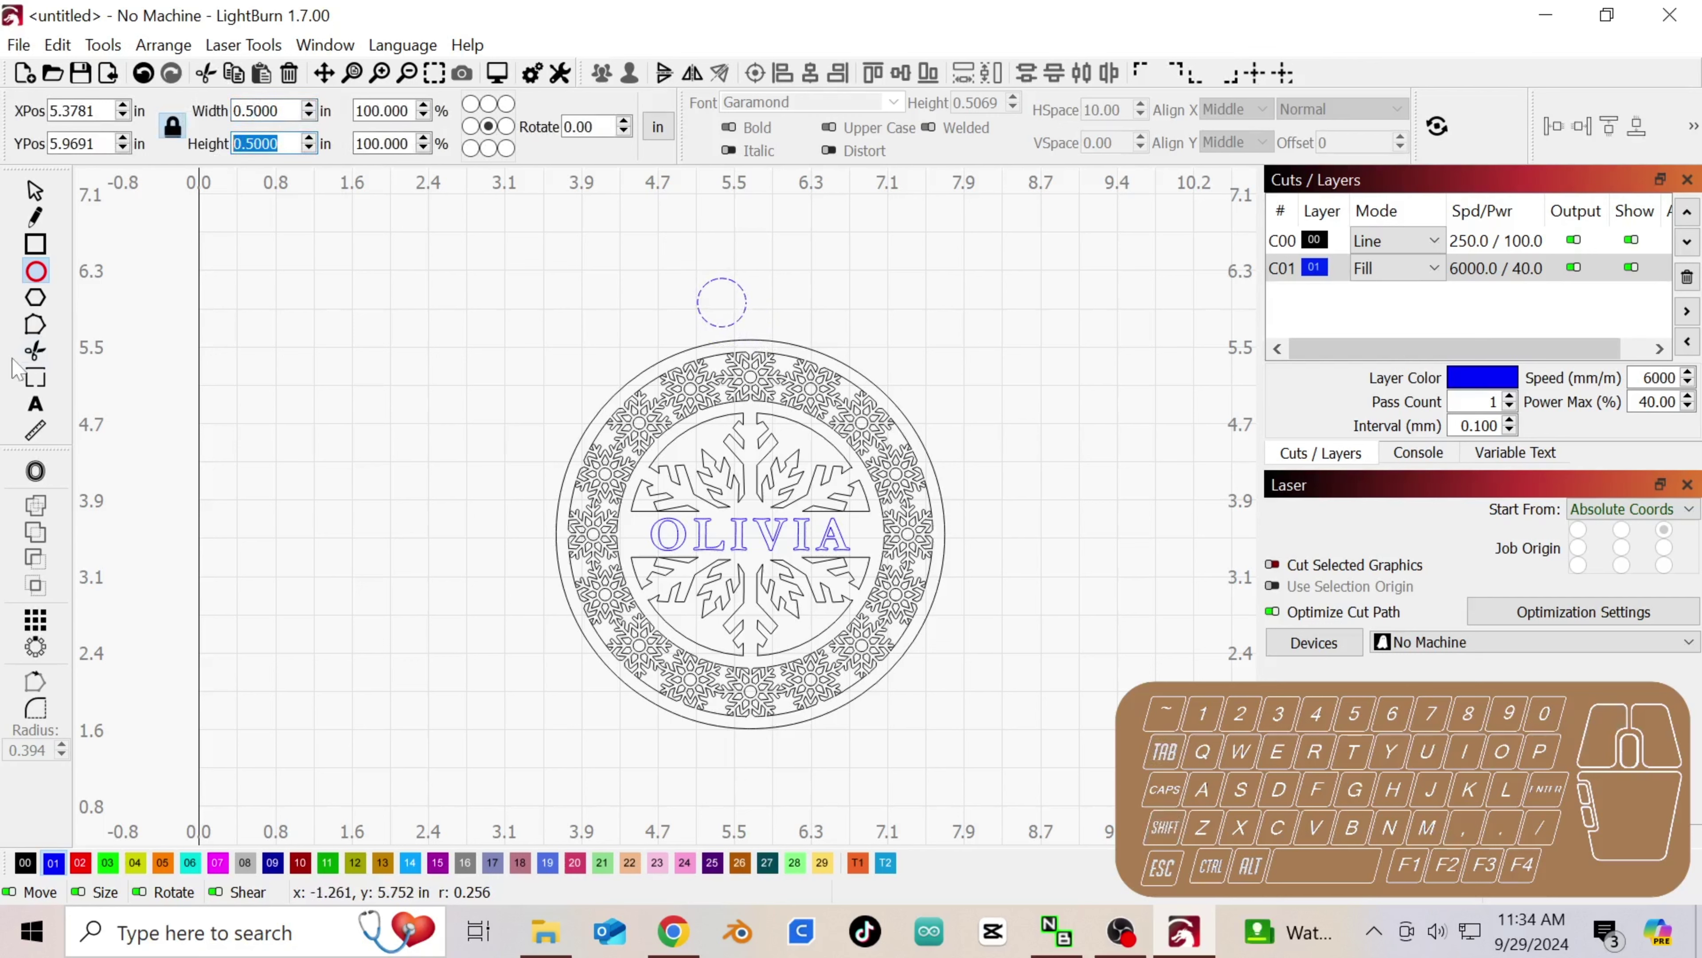
# - Offset the small circle inward by 0.125 in with round corners and assign both circles to the black layer 00
pyautogui.click(37, 472)
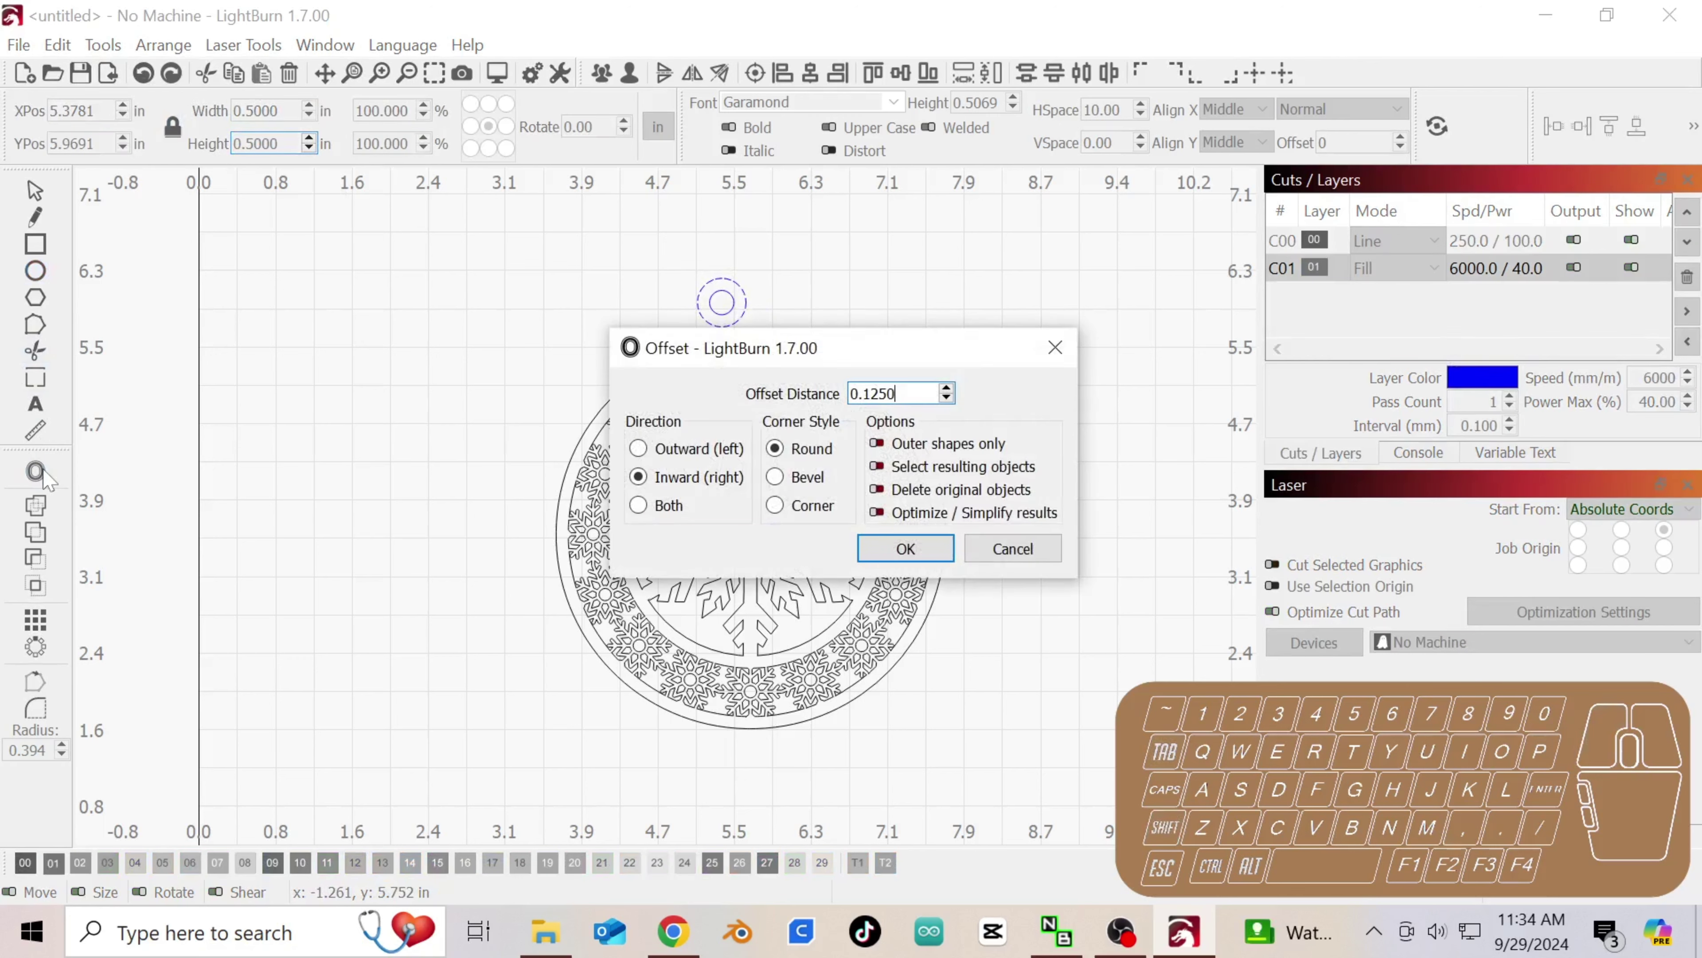
pyautogui.click(905, 548)
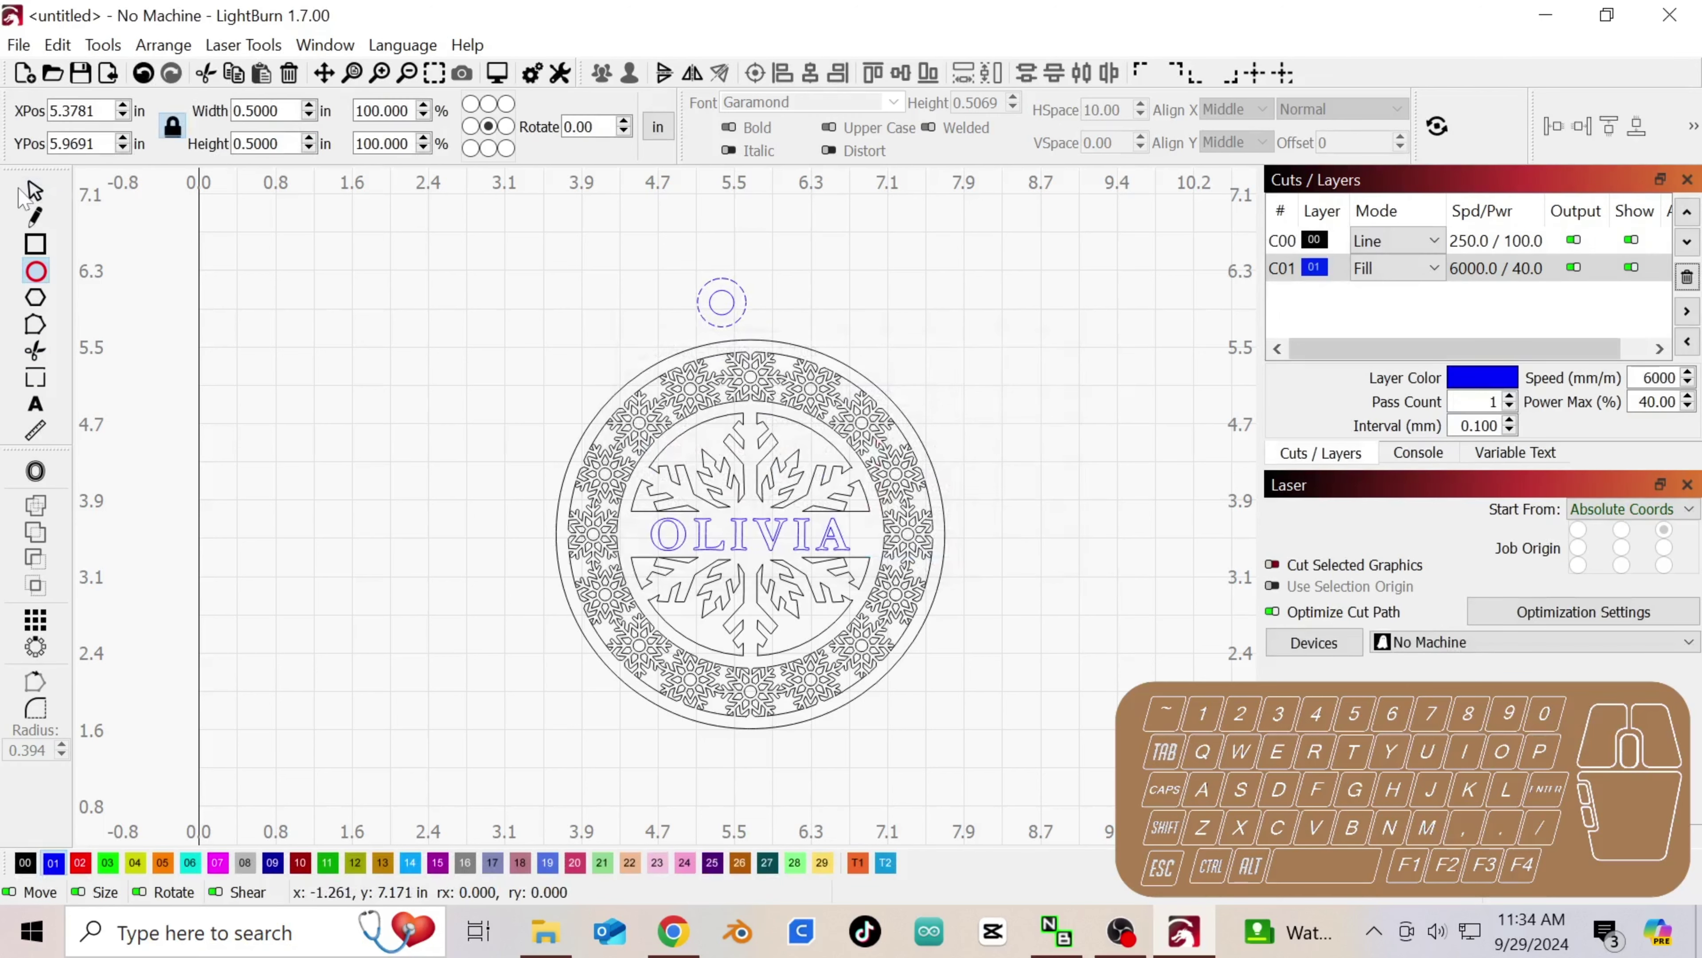
pyautogui.click(35, 192)
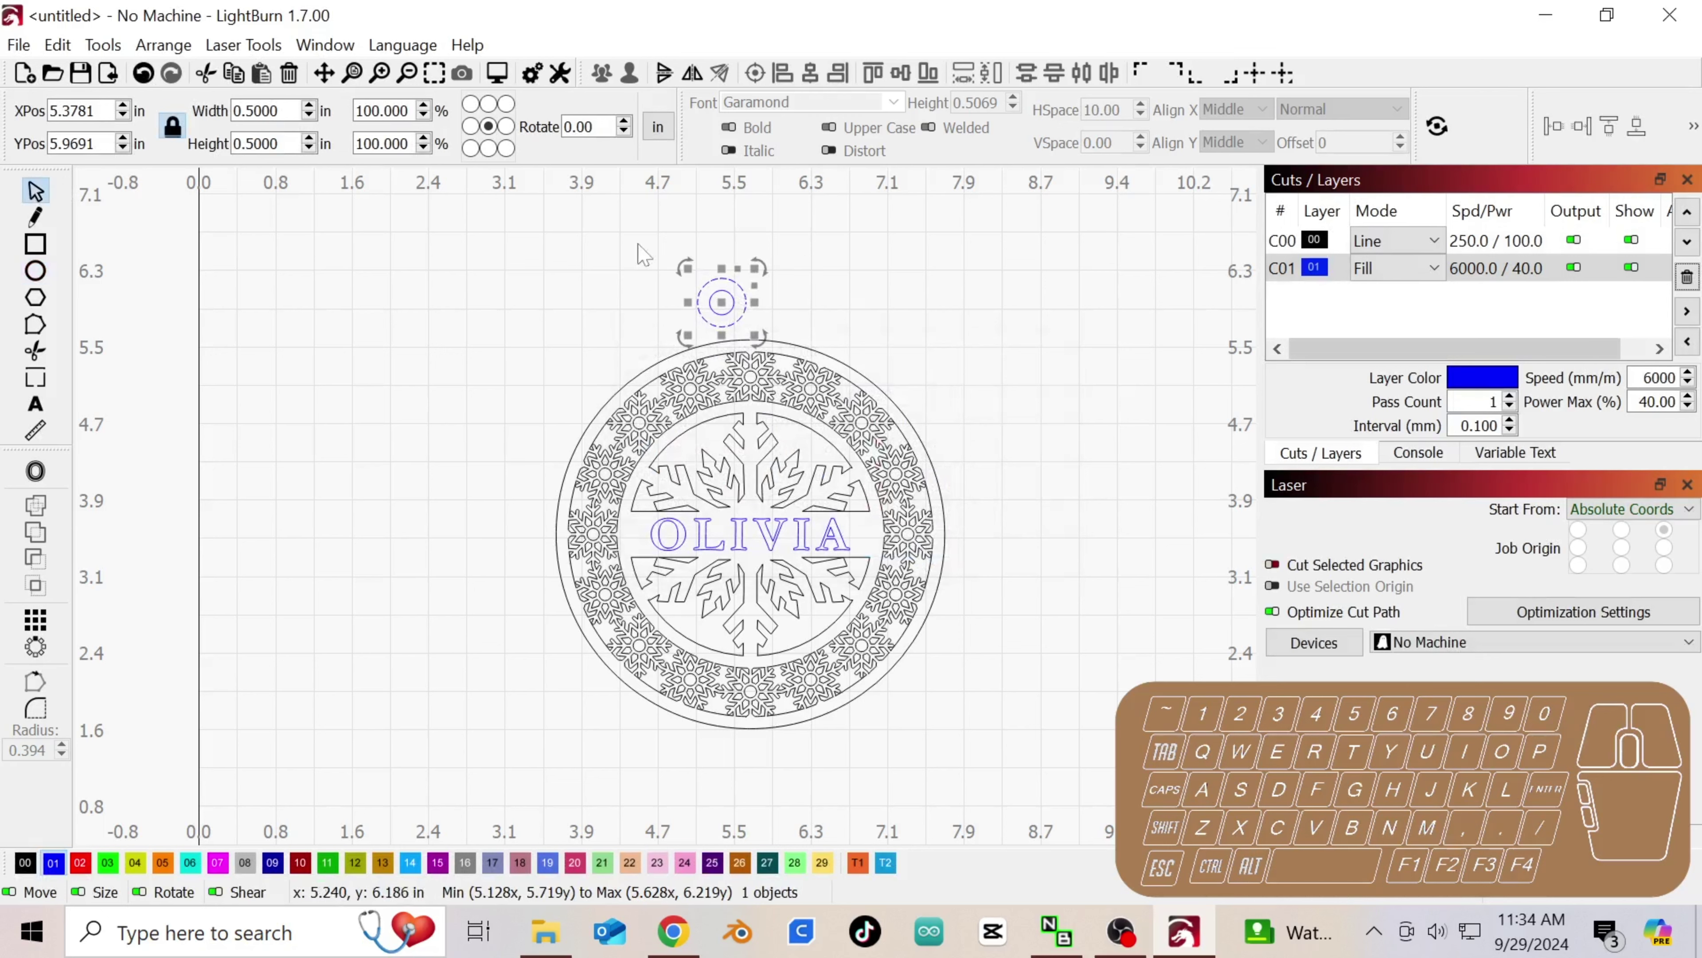
pyautogui.moveTo(616, 232); pyautogui.dragTo(830, 348)
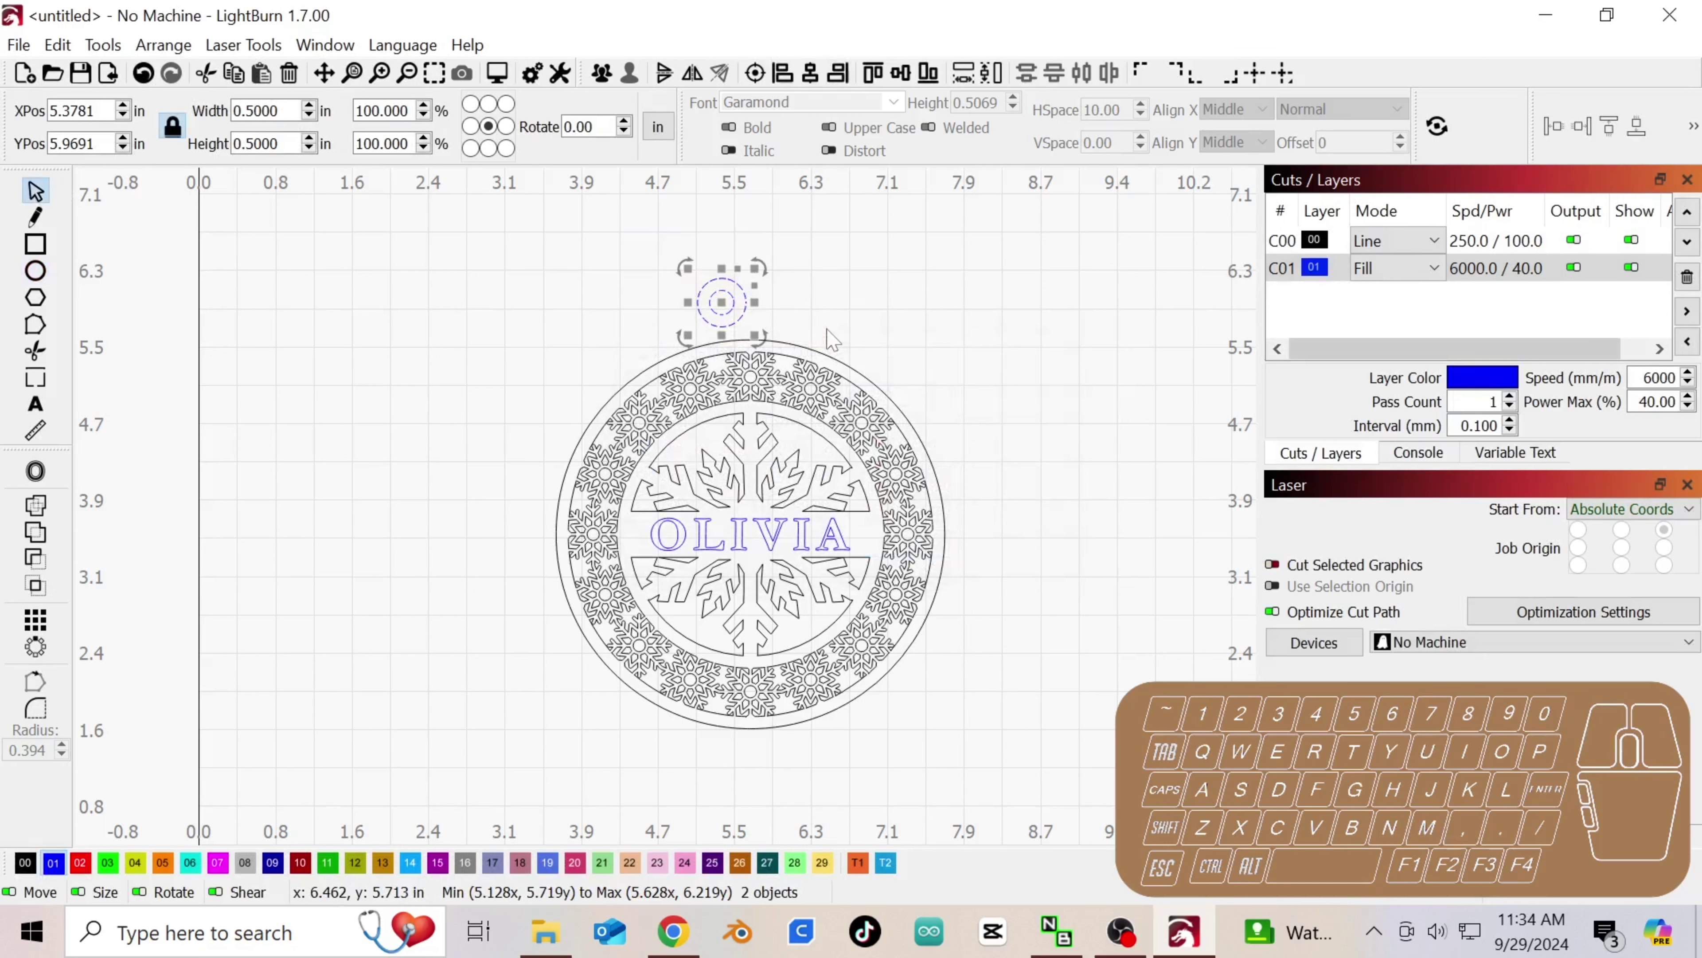
pyautogui.click(26, 864)
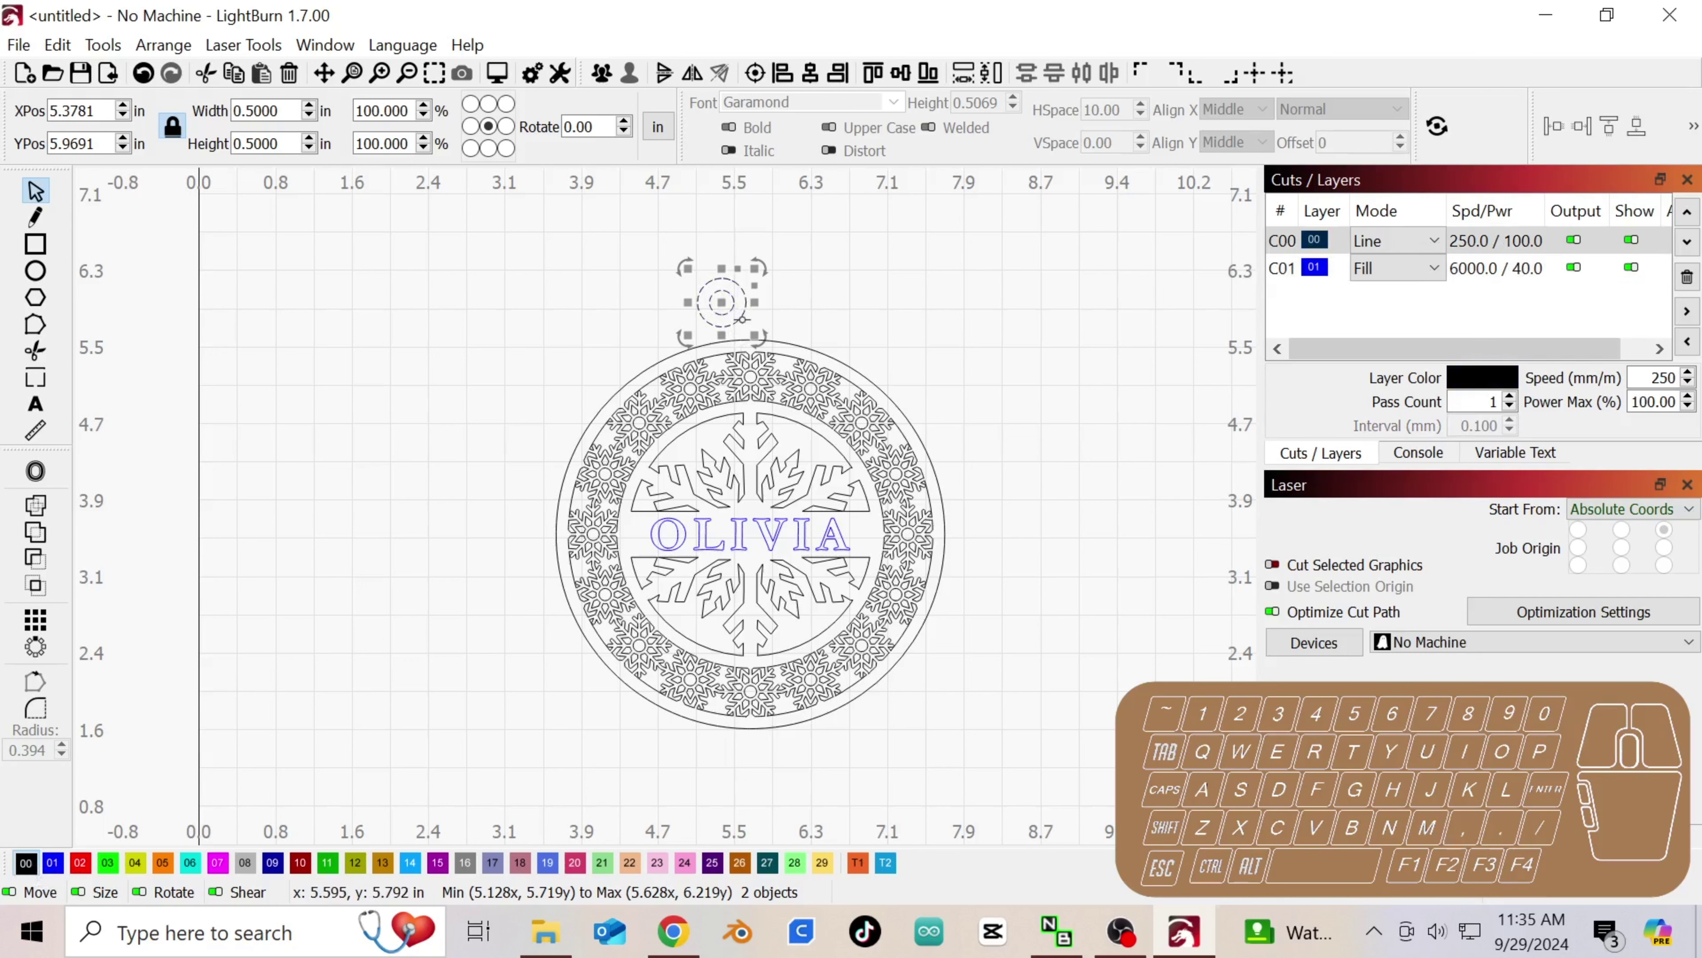
# - Move the two ring circles onto the ornament's upper rim, overlapping its edge, and center them horizontally on the ornament
pyautogui.moveTo(742, 318); pyautogui.dragTo(762, 342)
pyautogui.scroll(4, 751, 349)
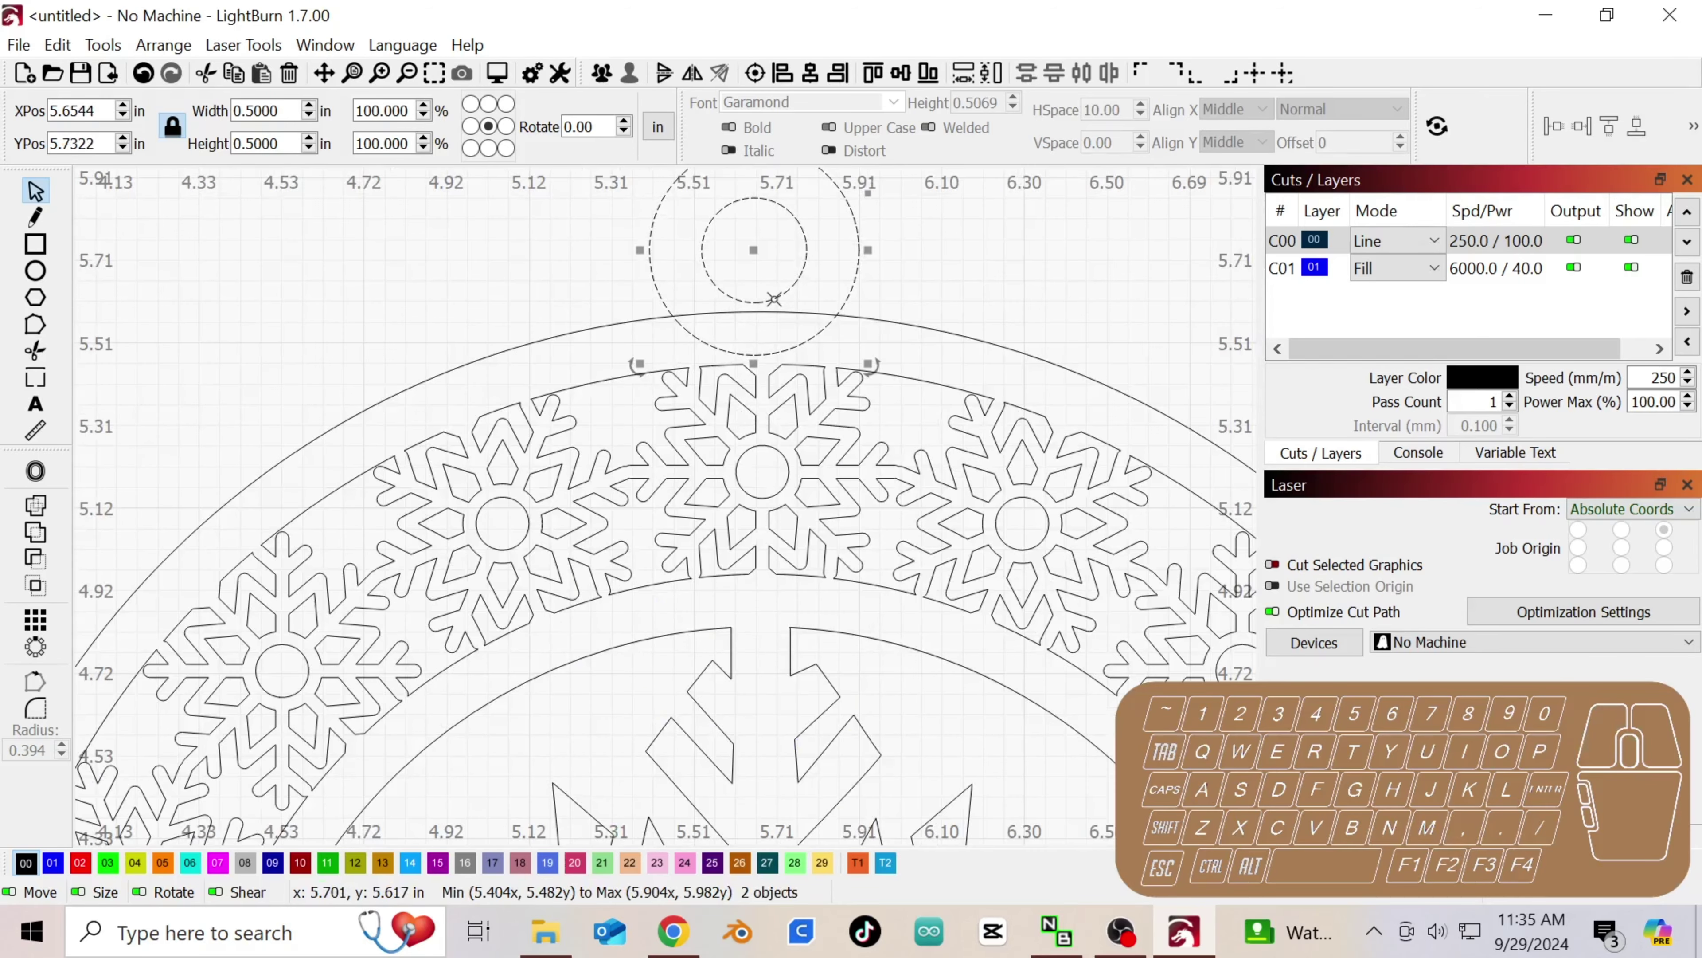
pyautogui.moveTo(774, 298); pyautogui.dragTo(788, 304)
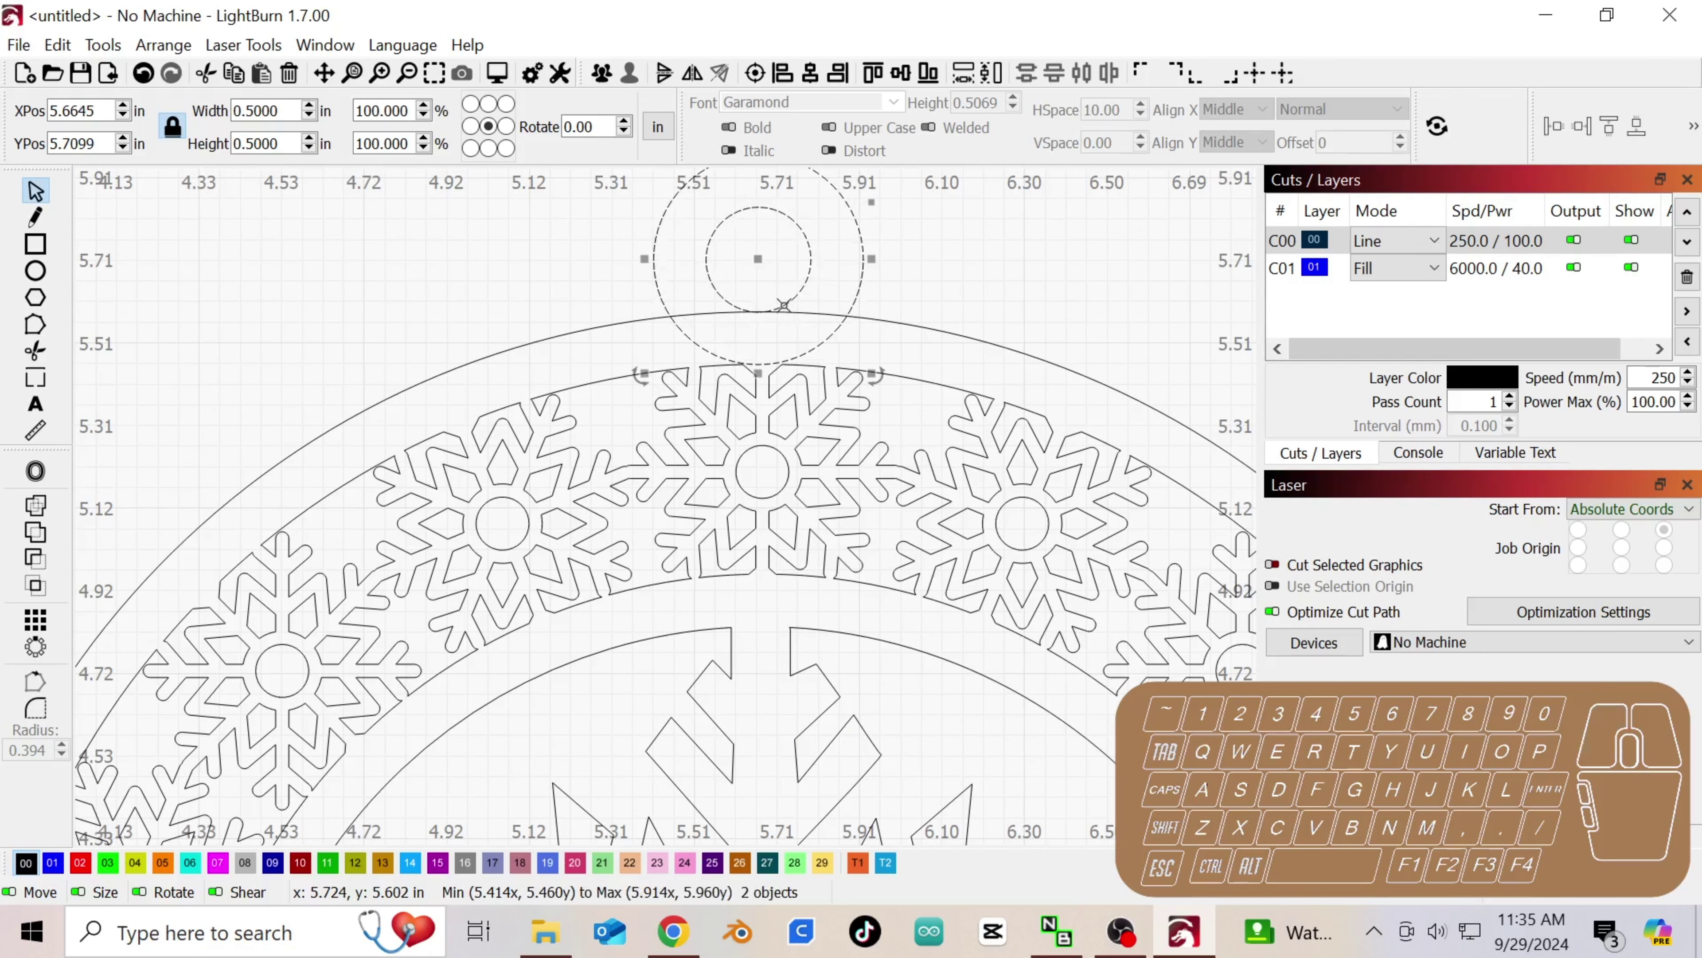
pyautogui.scroll(-1, 784, 305)
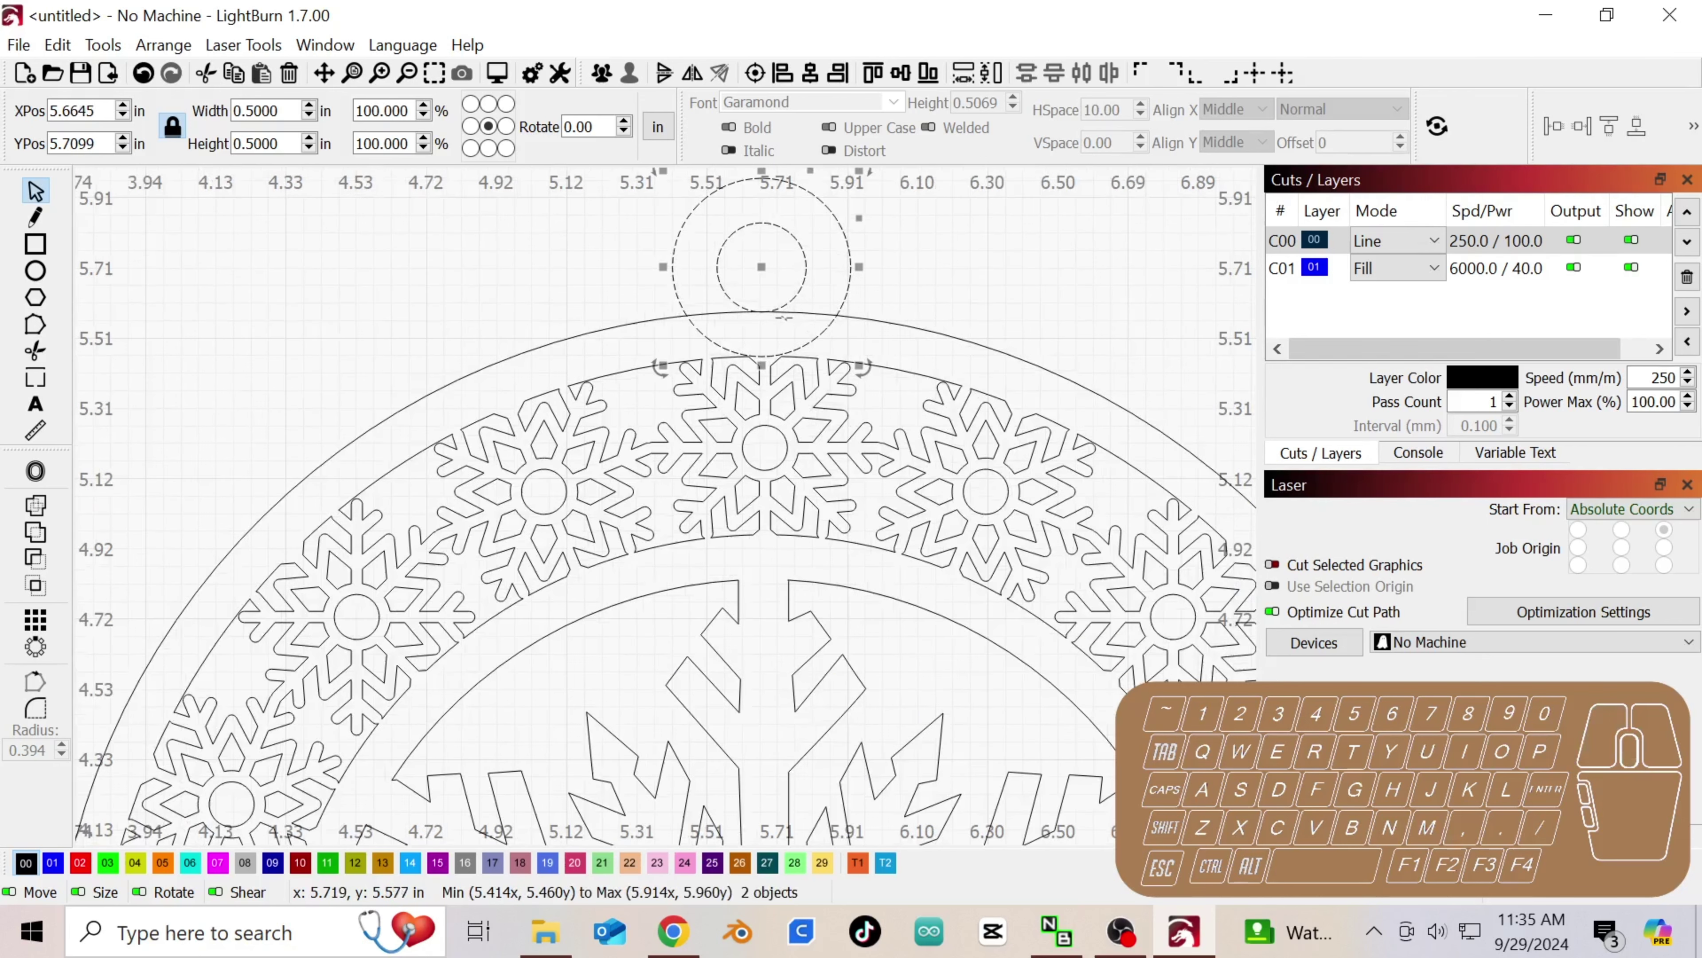
pyautogui.keyDown('shift'); pyautogui.click(910, 326); pyautogui.keyUp('shift')
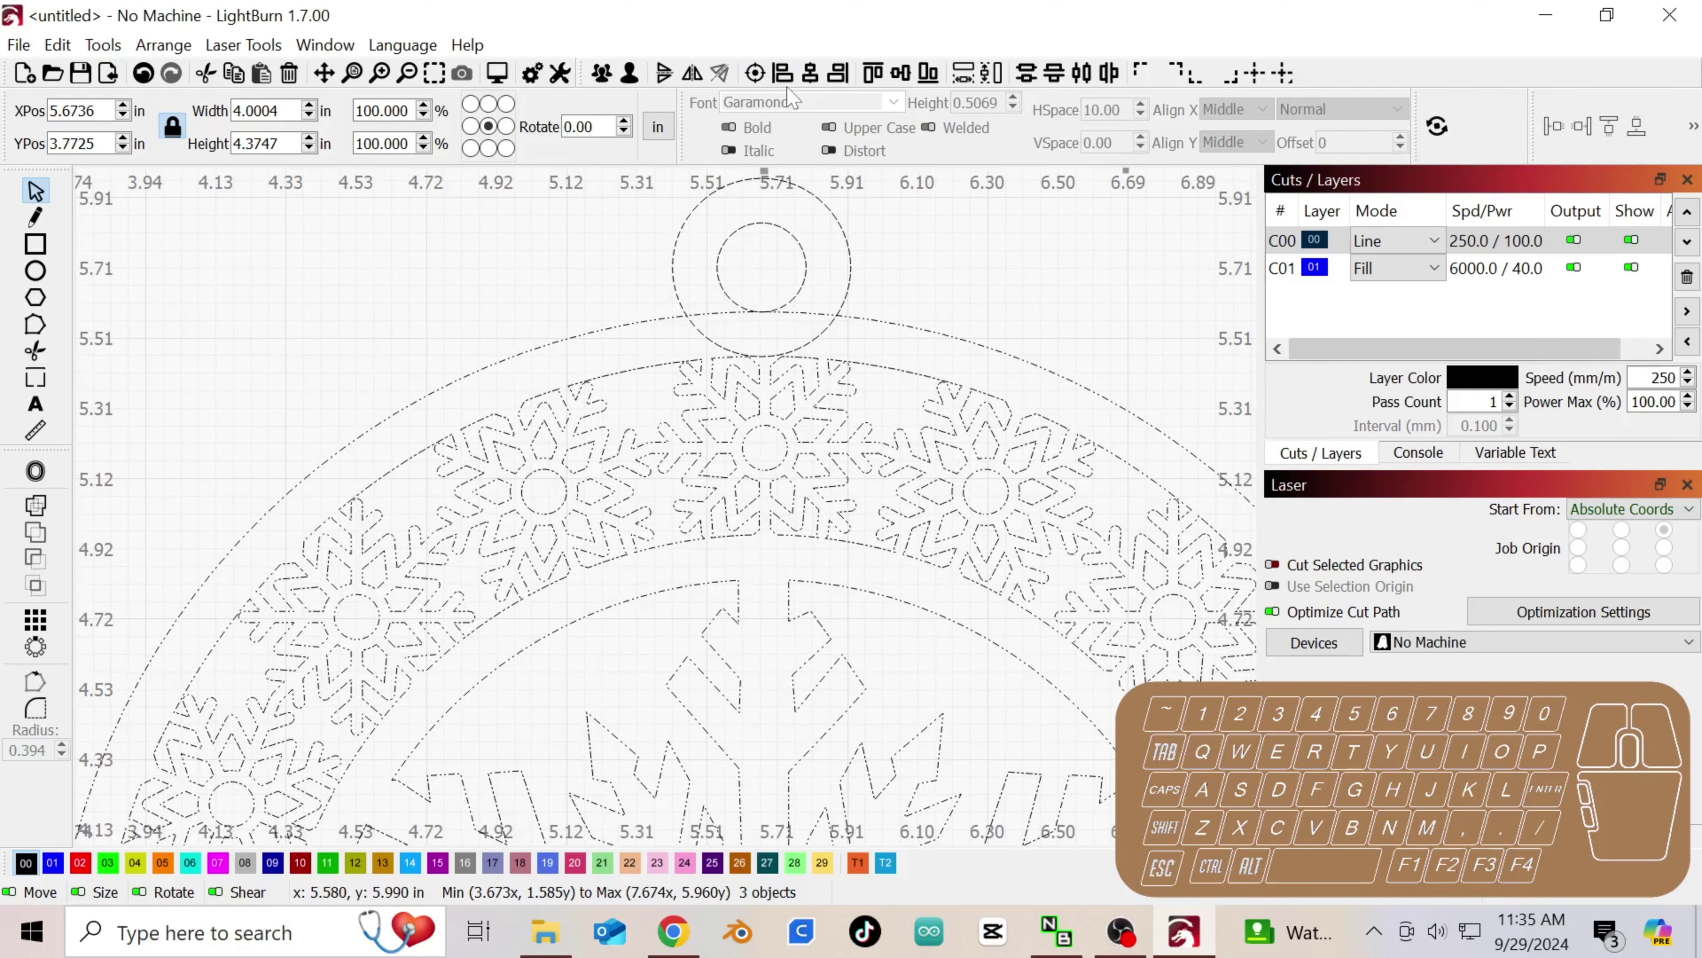
pyautogui.click(811, 81)
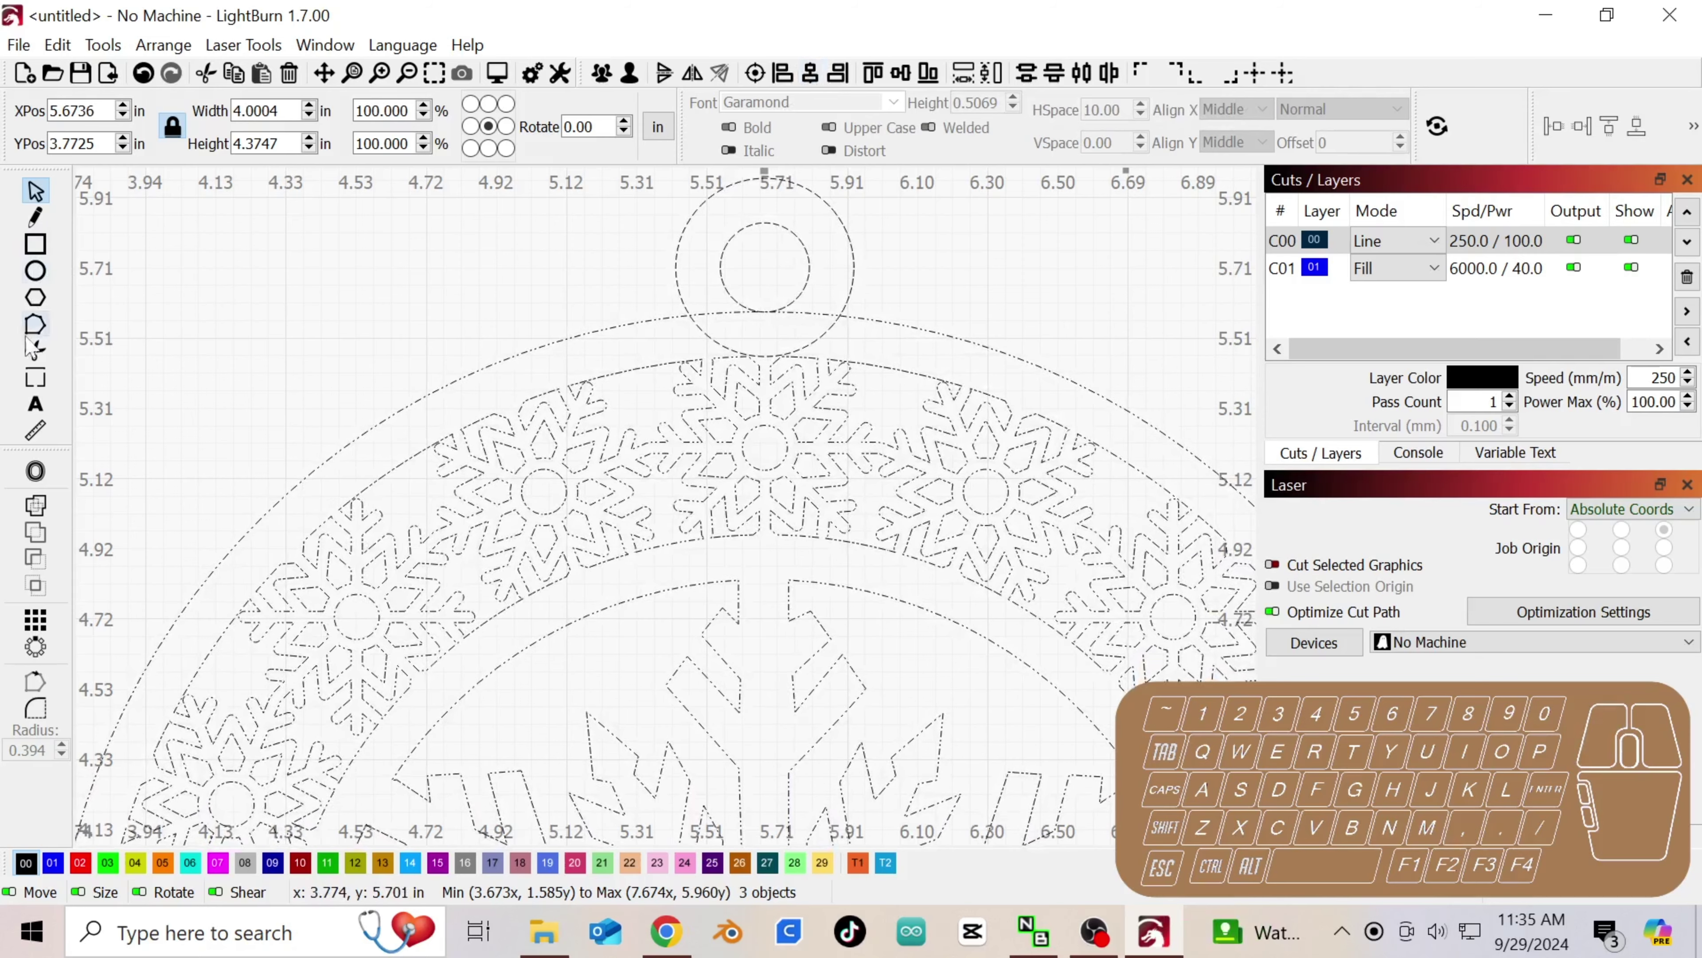
# - Ungroup the ornament and name so the ornament can be selected separately from the text
pyautogui.scroll(-3, 205, 546)
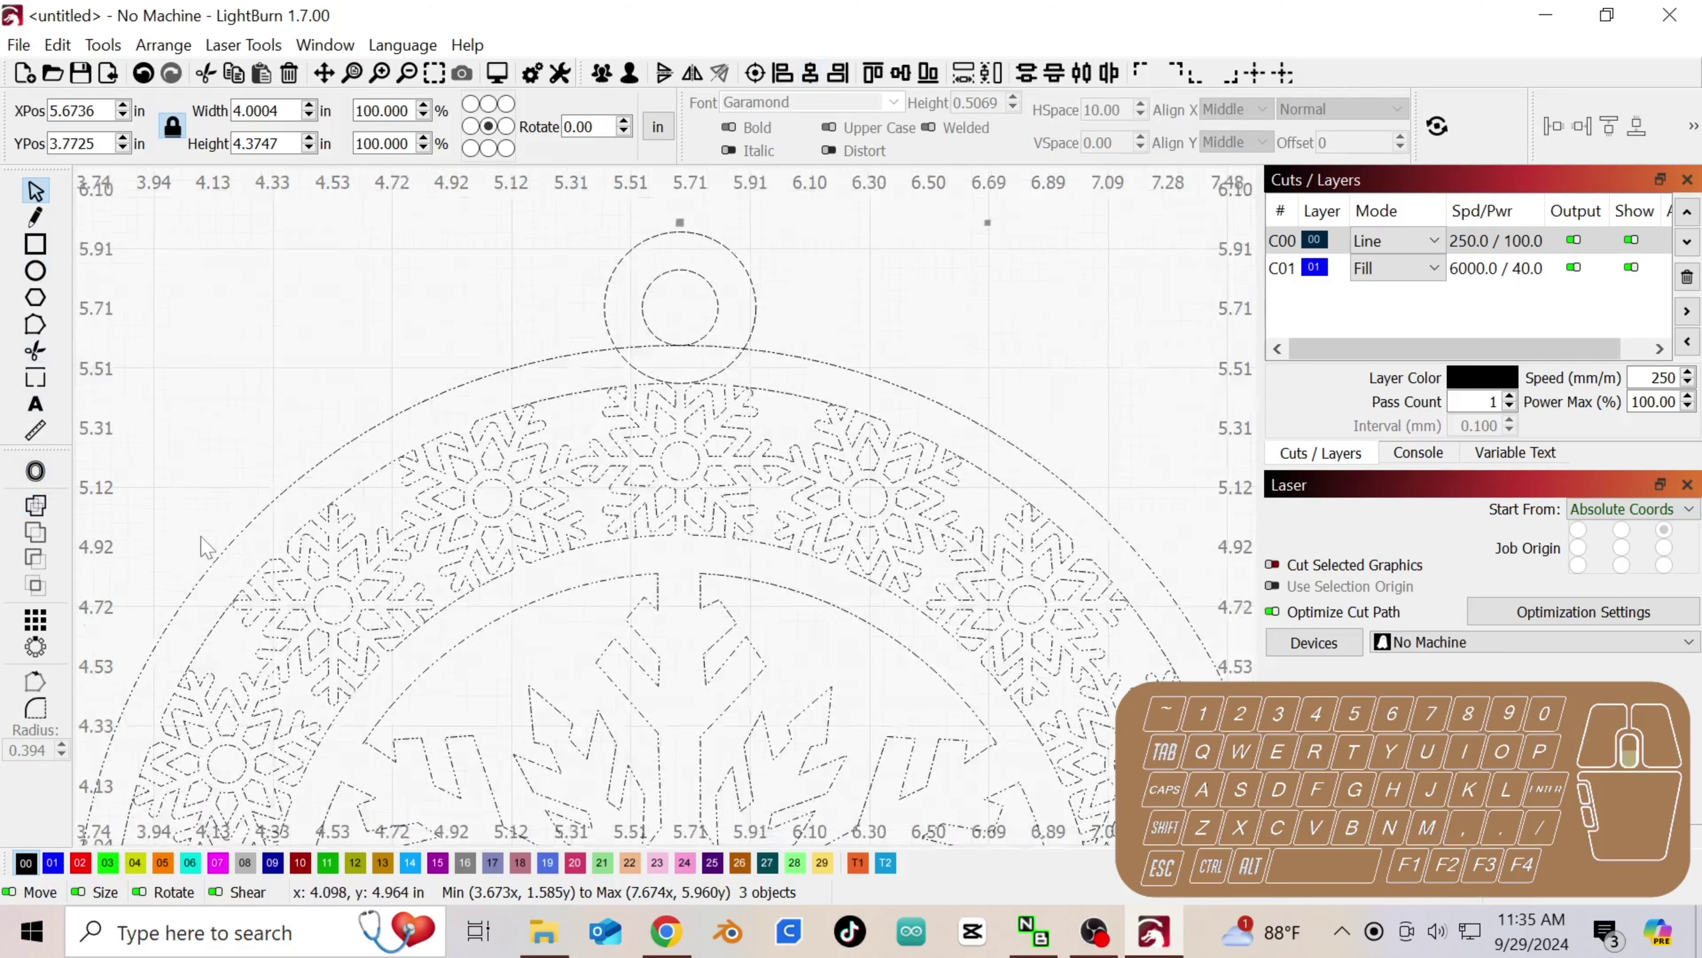
pyautogui.scroll(-2, 204, 547)
pyautogui.click(695, 458)
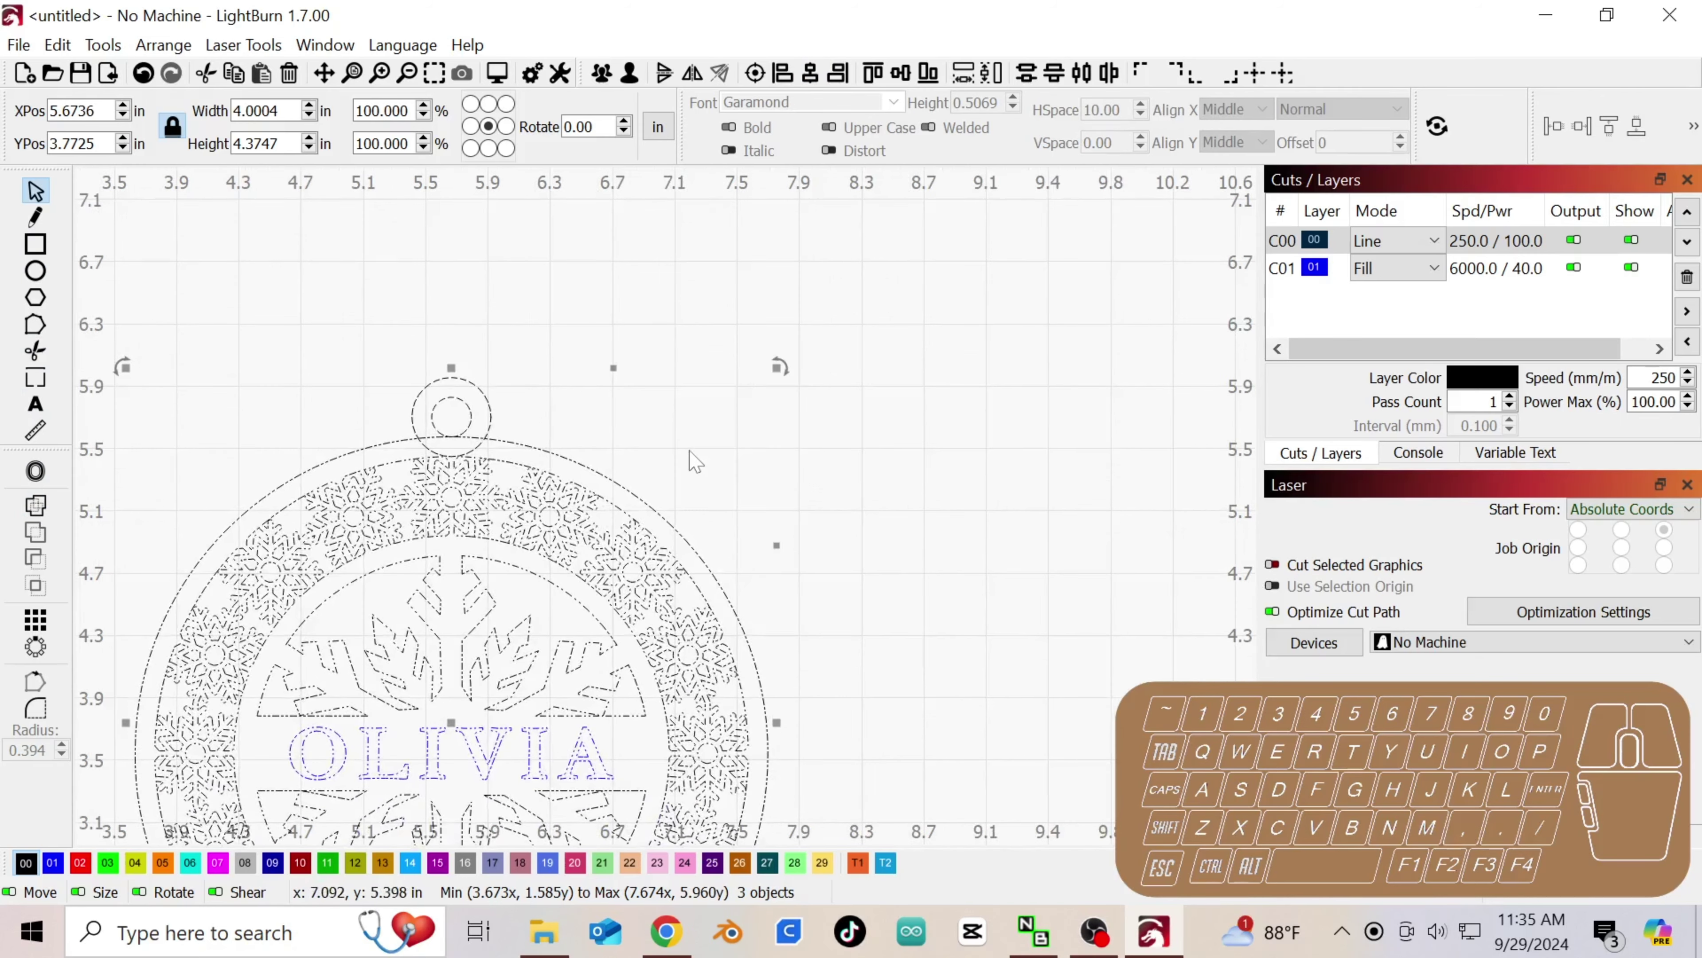
pyautogui.click(535, 542)
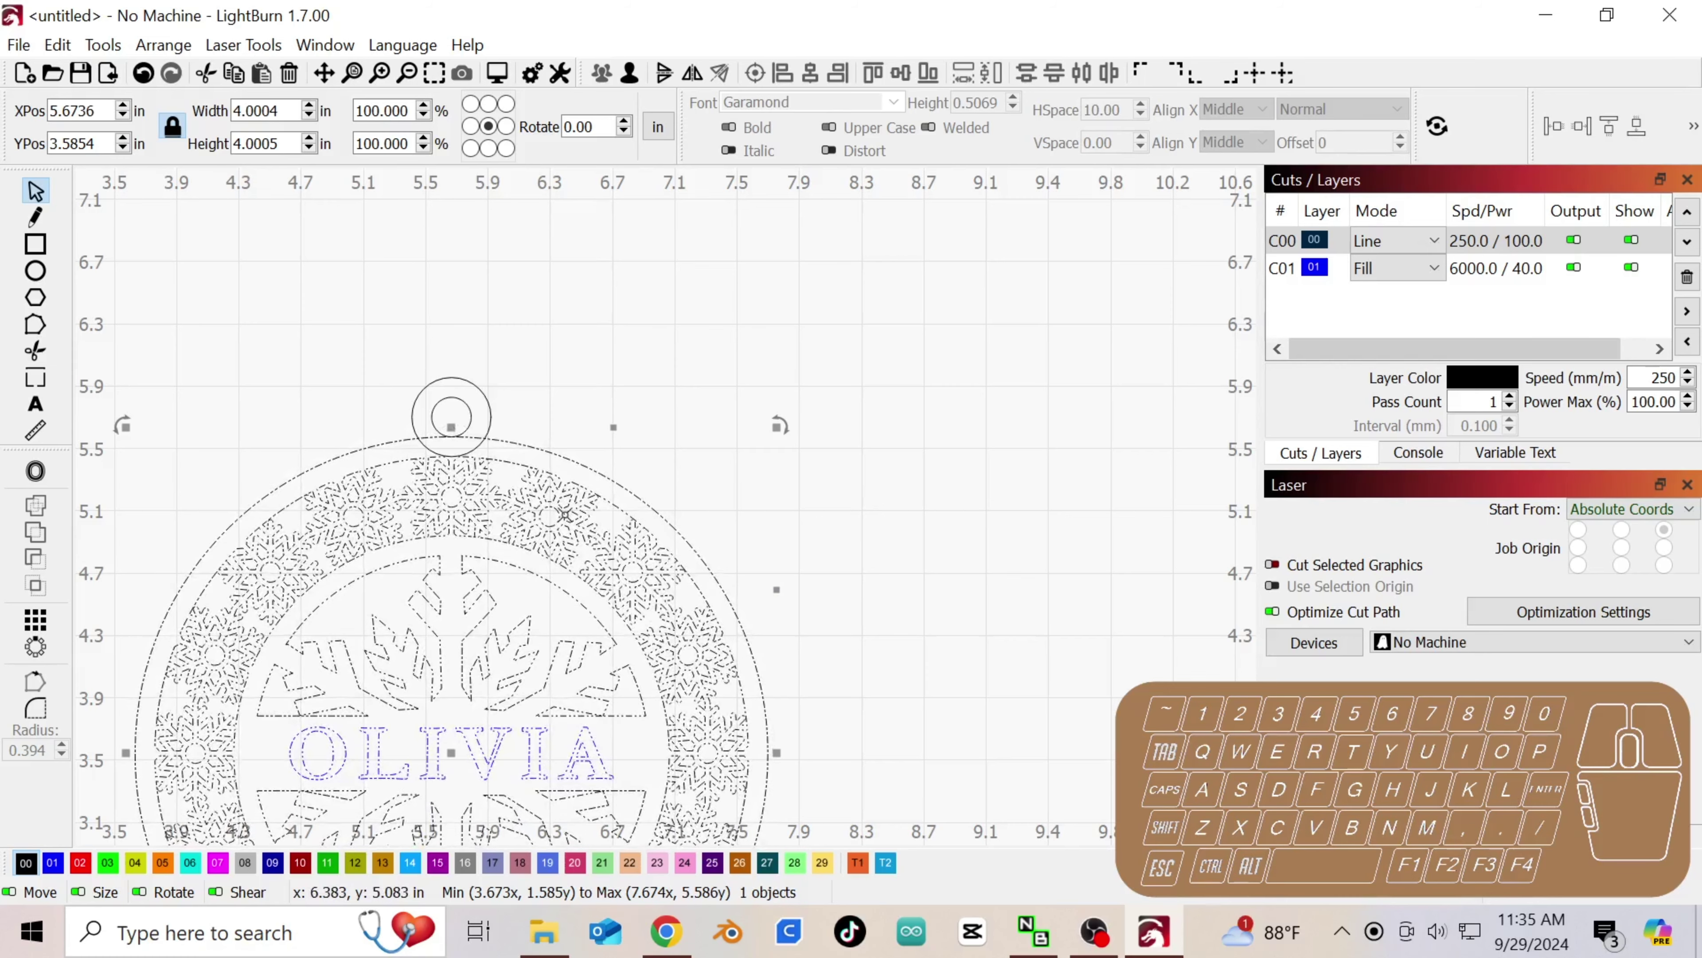
pyautogui.click(633, 74)
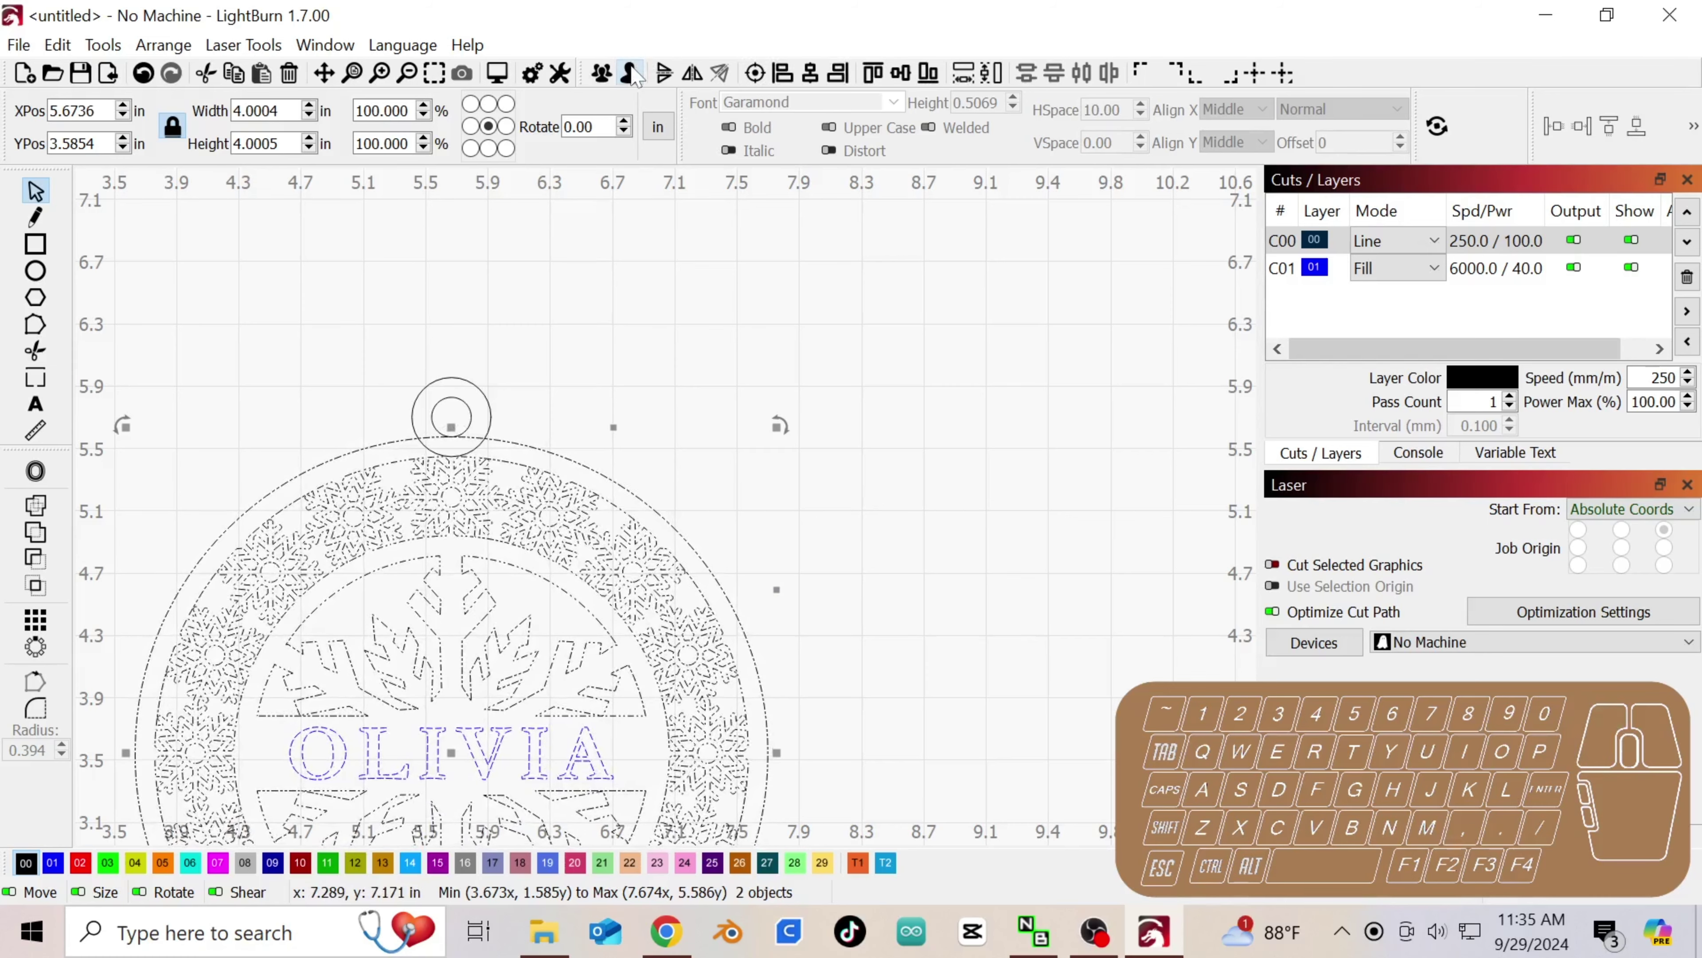
pyautogui.click(597, 348)
# - Weld the ornament with both hanging ring circles into one shape, leaving the name text out
pyautogui.click(514, 525)
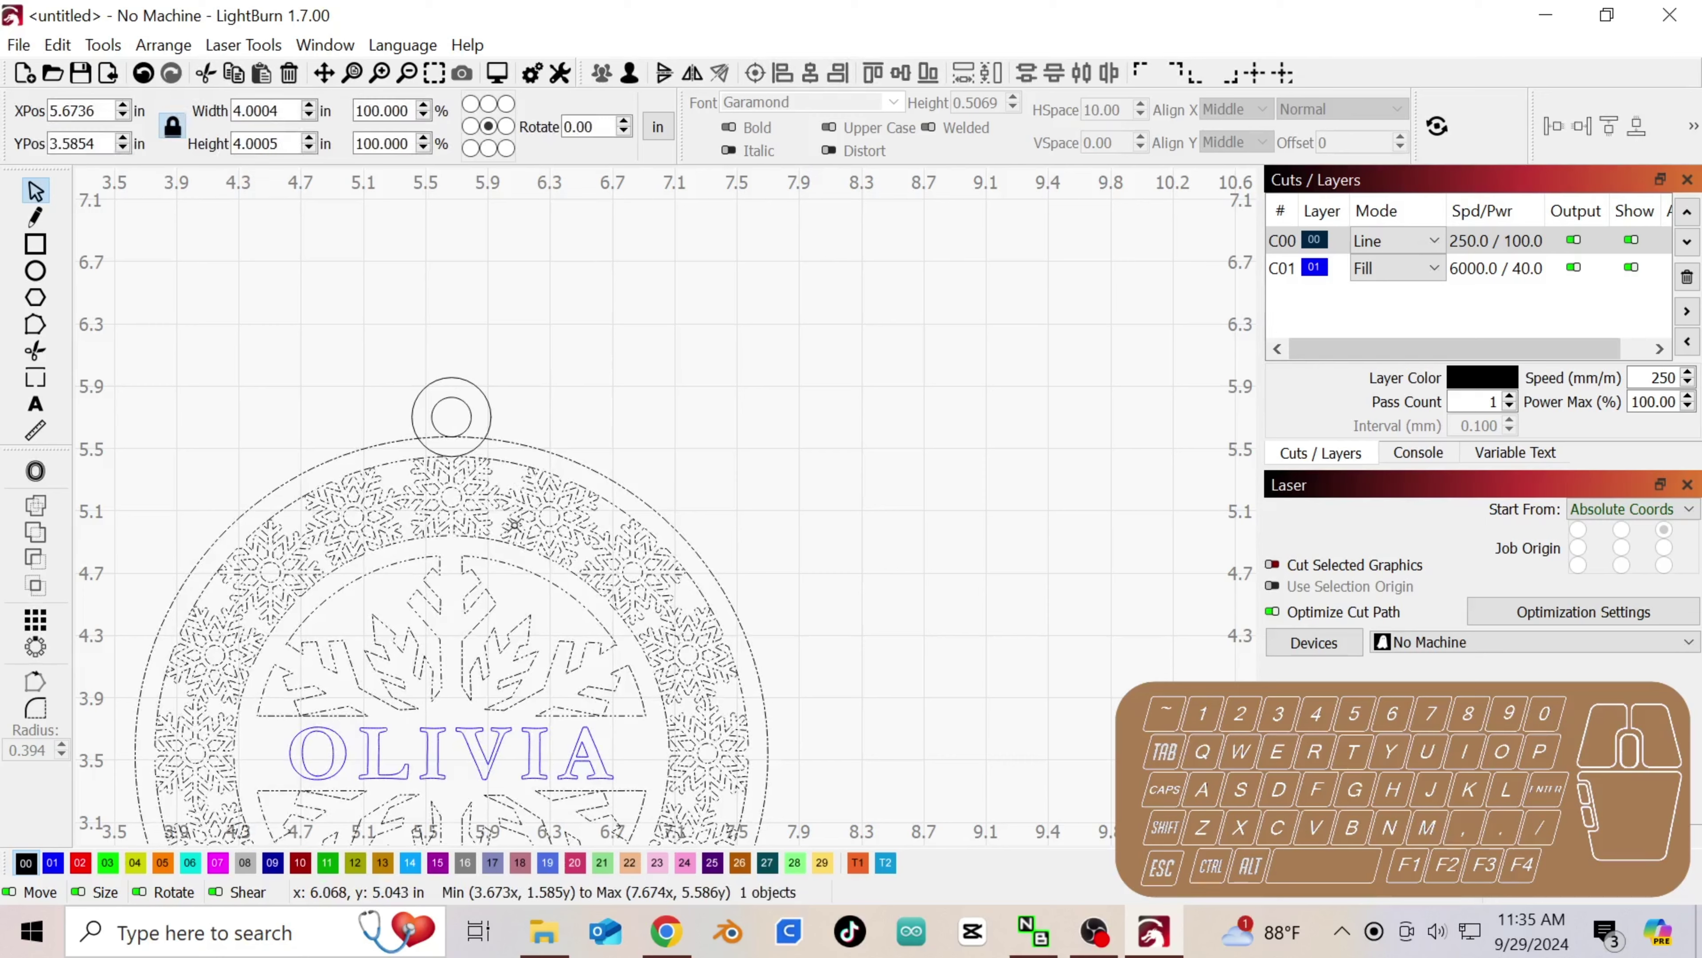
pyautogui.click(514, 524)
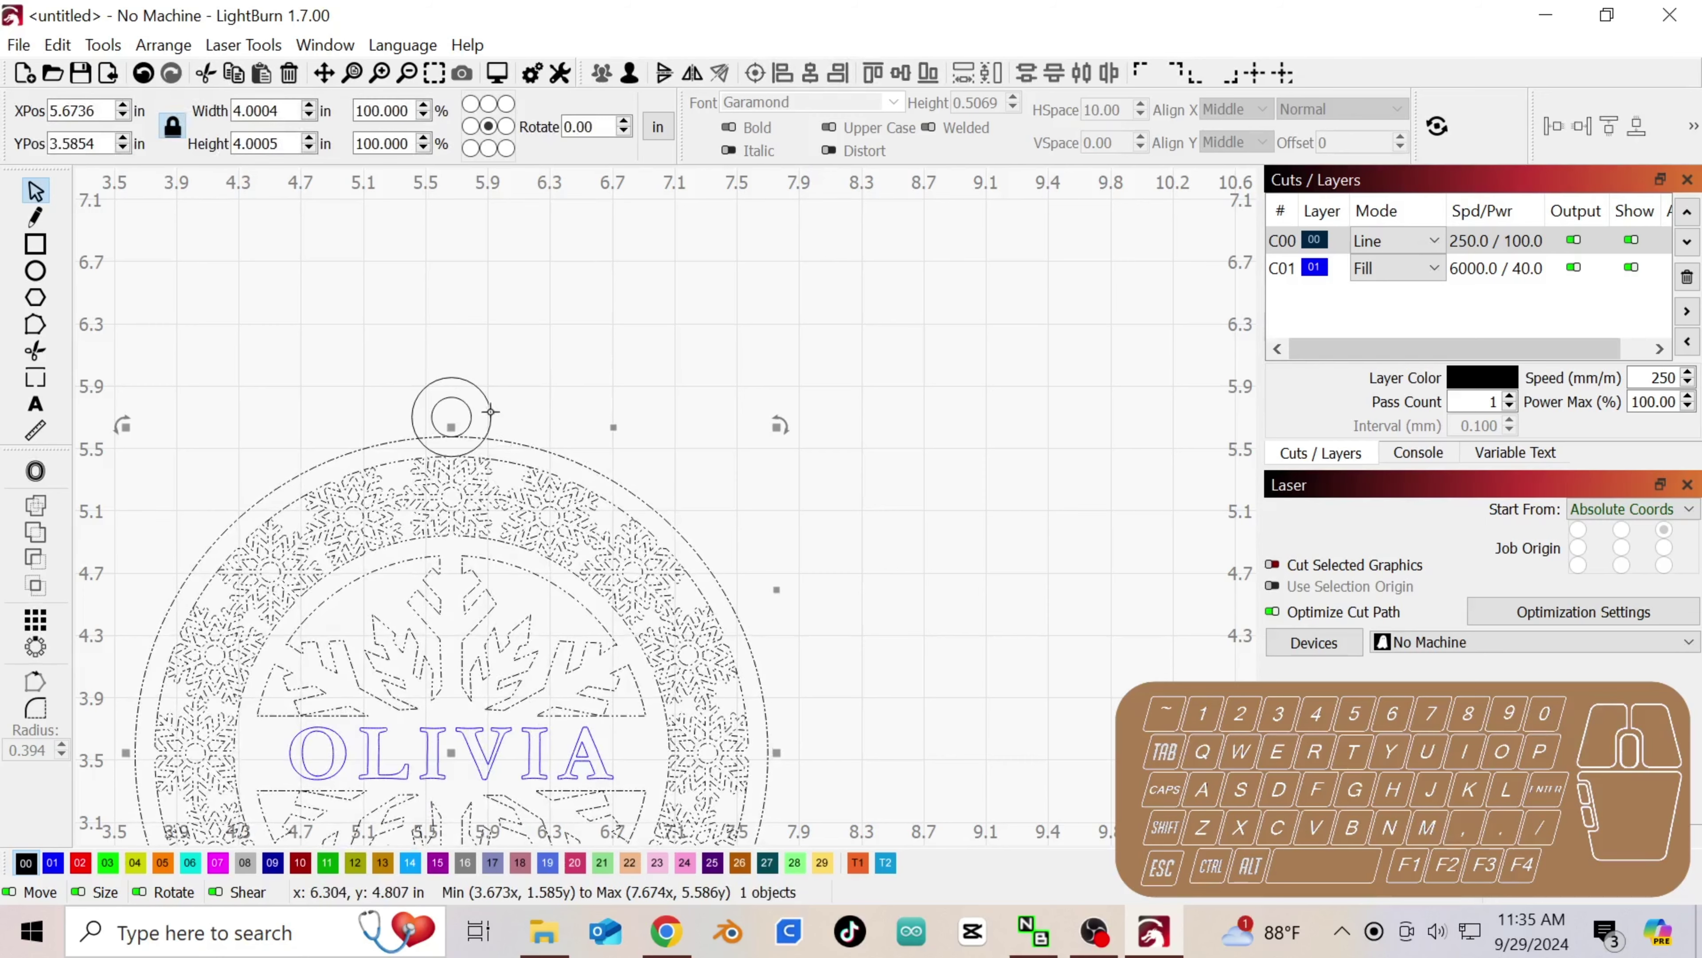
pyautogui.press('shift')
pyautogui.keyDown('shift'); pyautogui.click(481, 392); pyautogui.keyUp('shift')
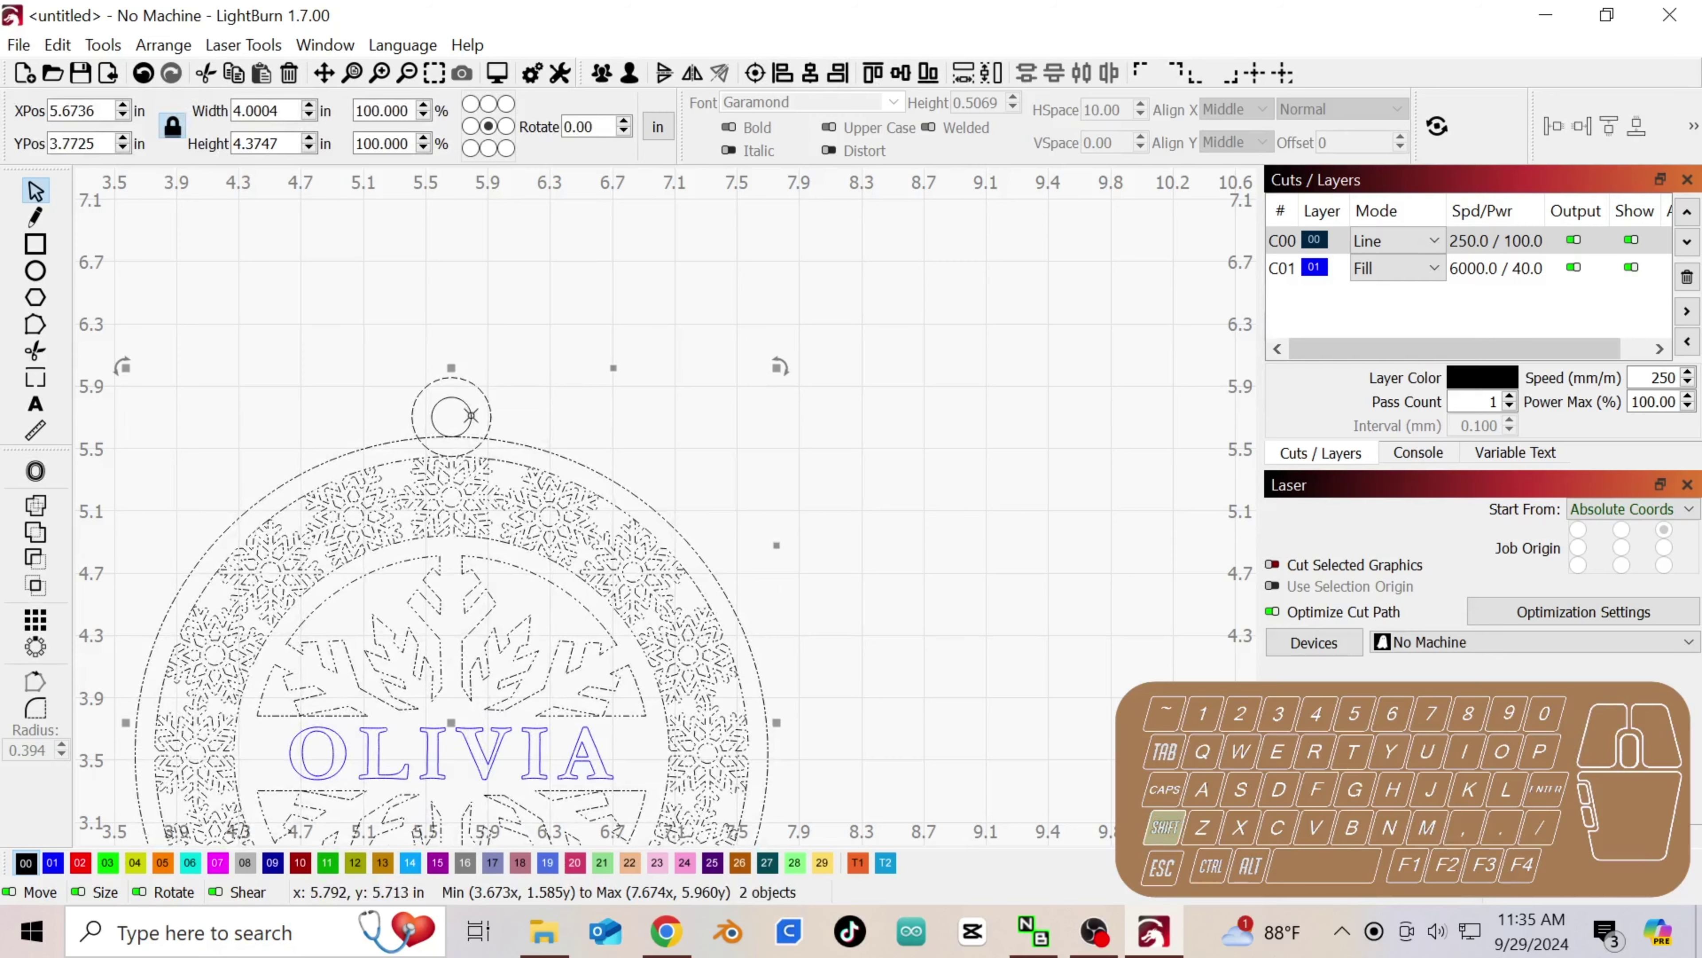
pyautogui.click(39, 517)
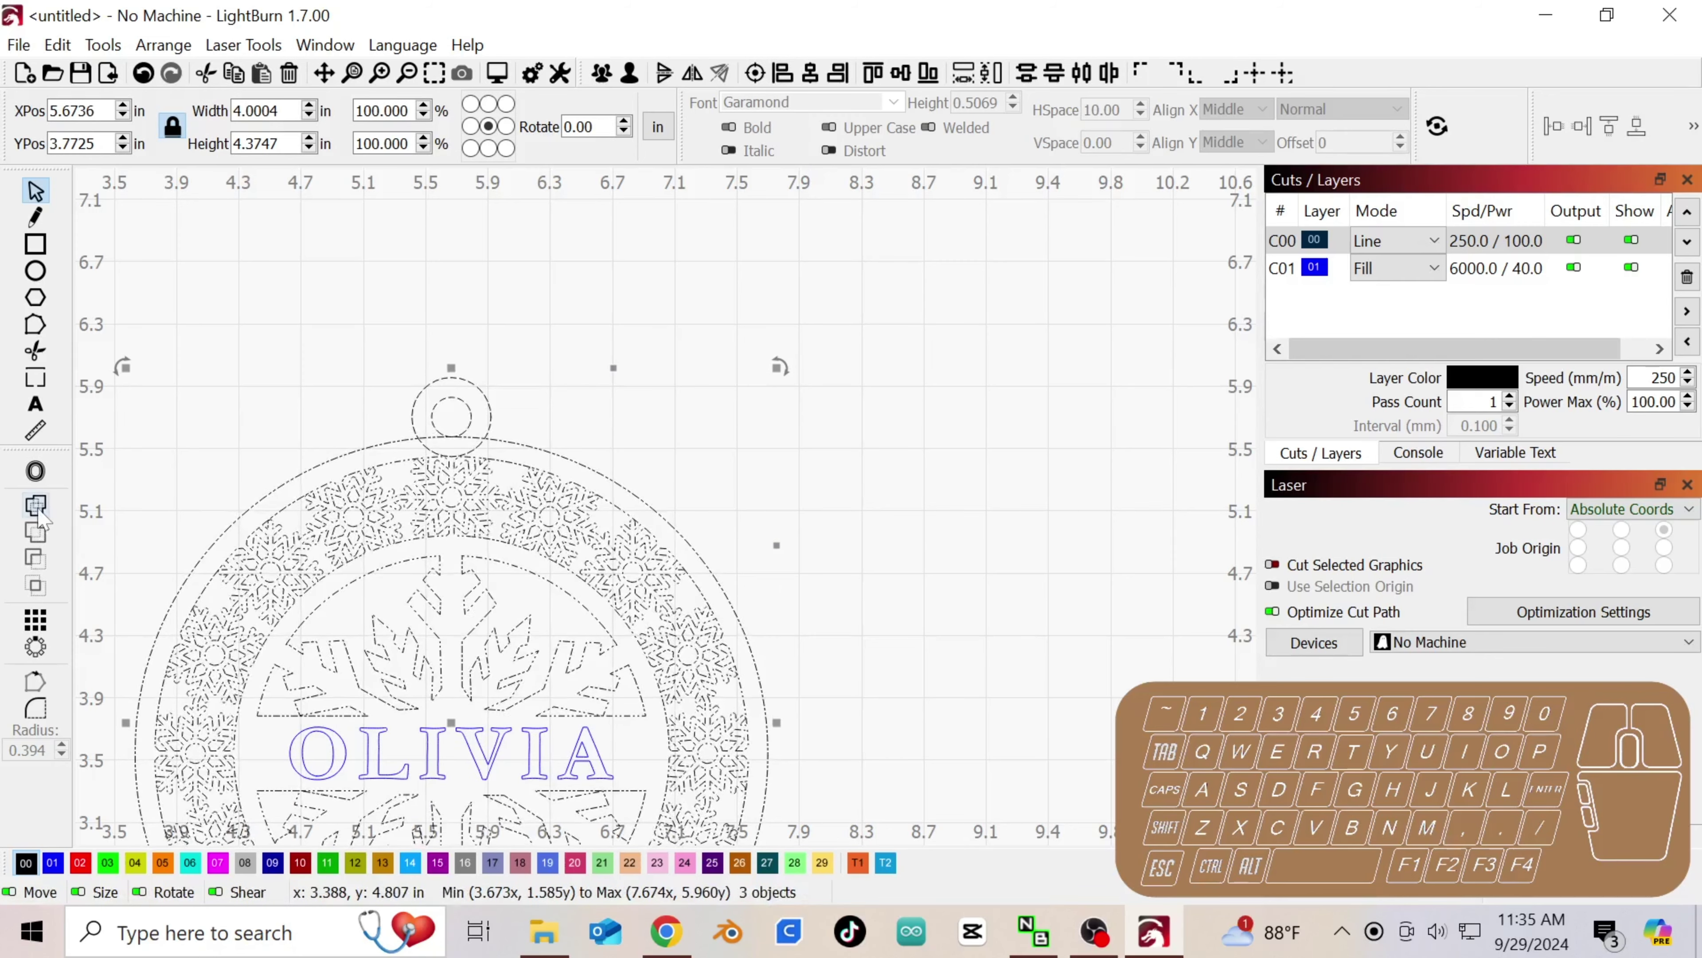
pyautogui.click(39, 518)
pyautogui.click(677, 348)
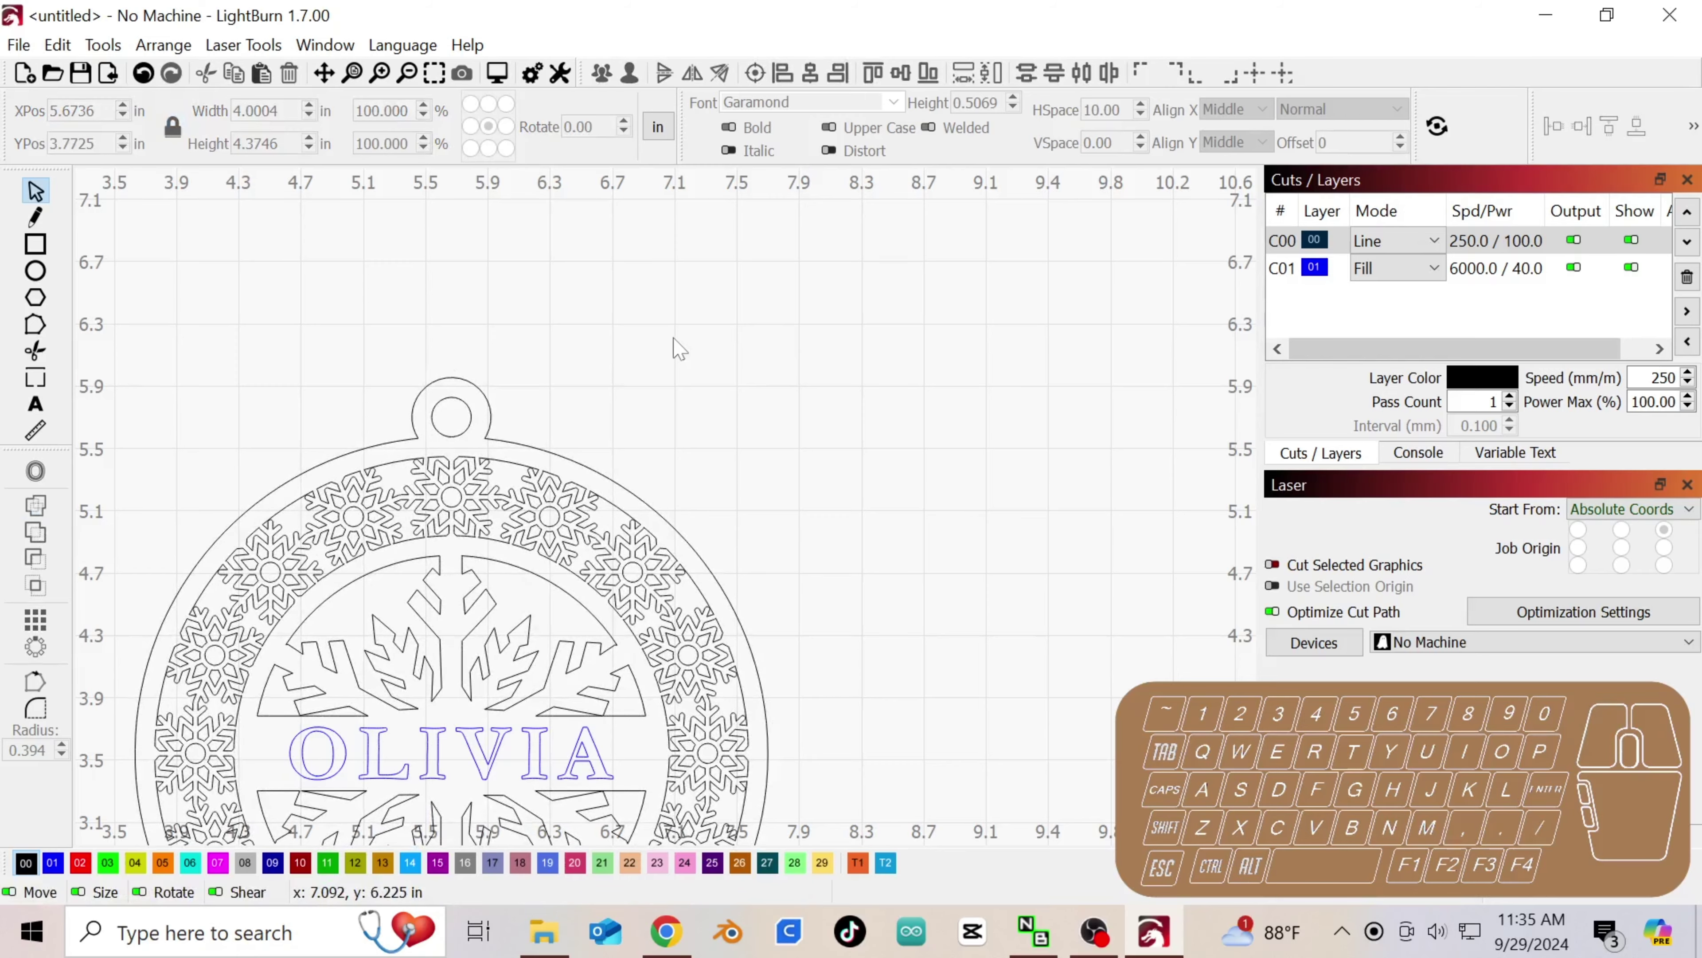
# - Group the welded ornament with the name text
pyautogui.scroll(-4, 677, 349)
pyautogui.moveTo(361, 296); pyautogui.dragTo(827, 785)
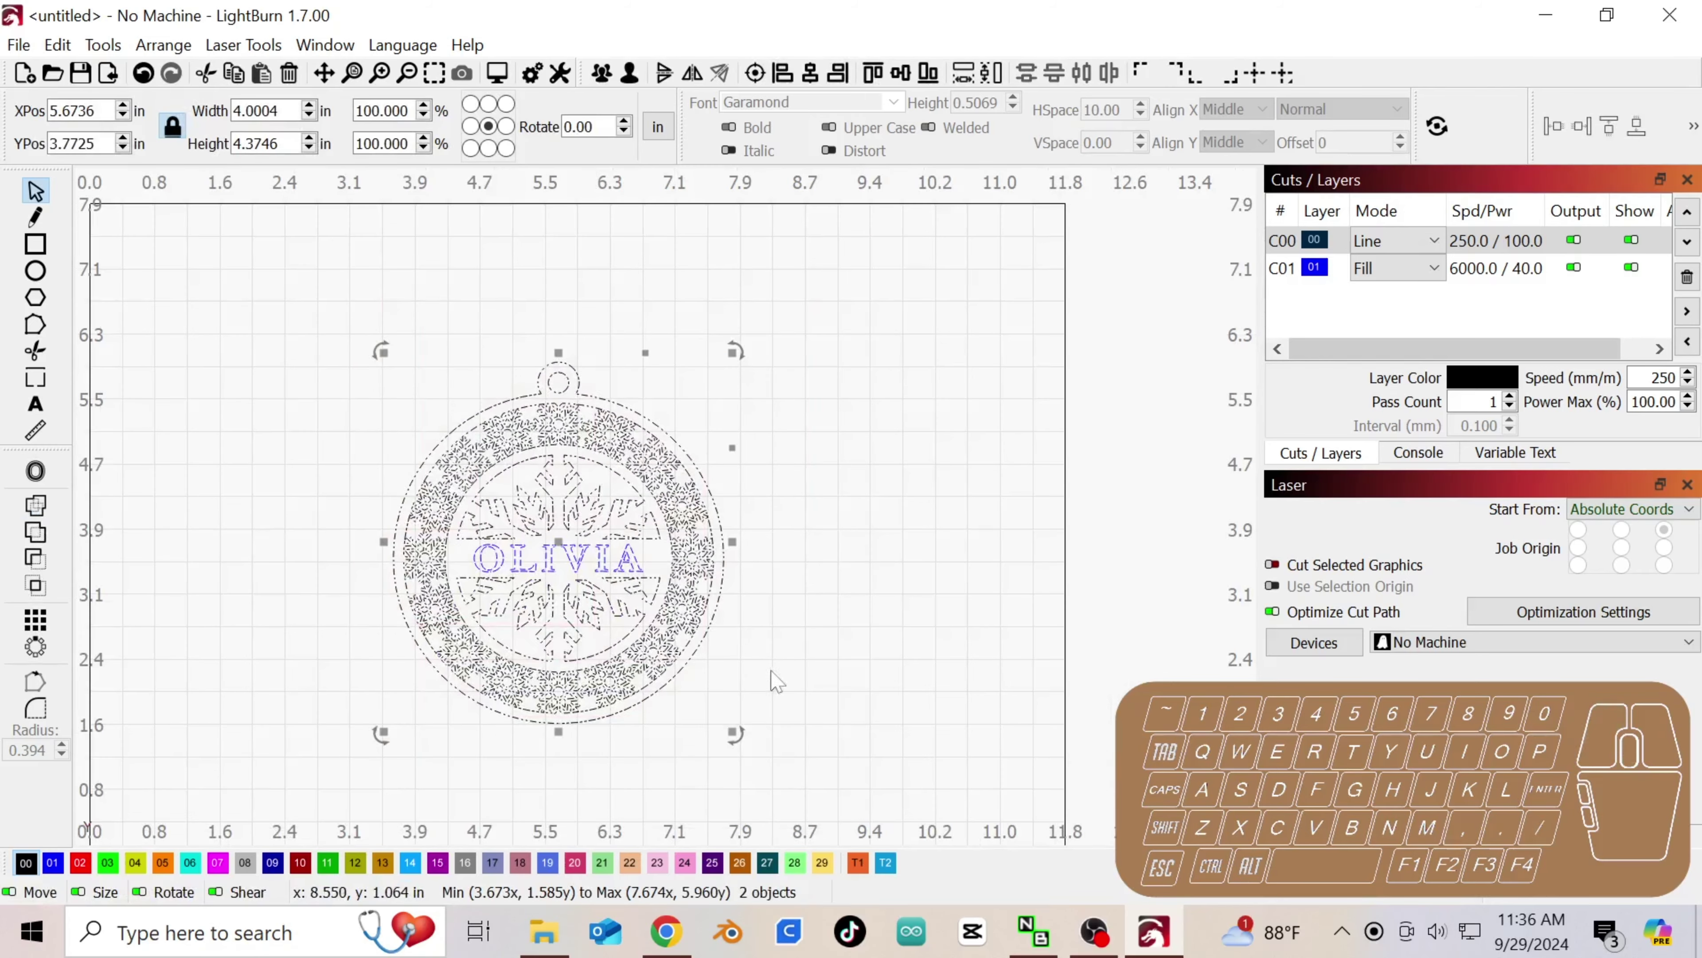
pyautogui.click(602, 72)
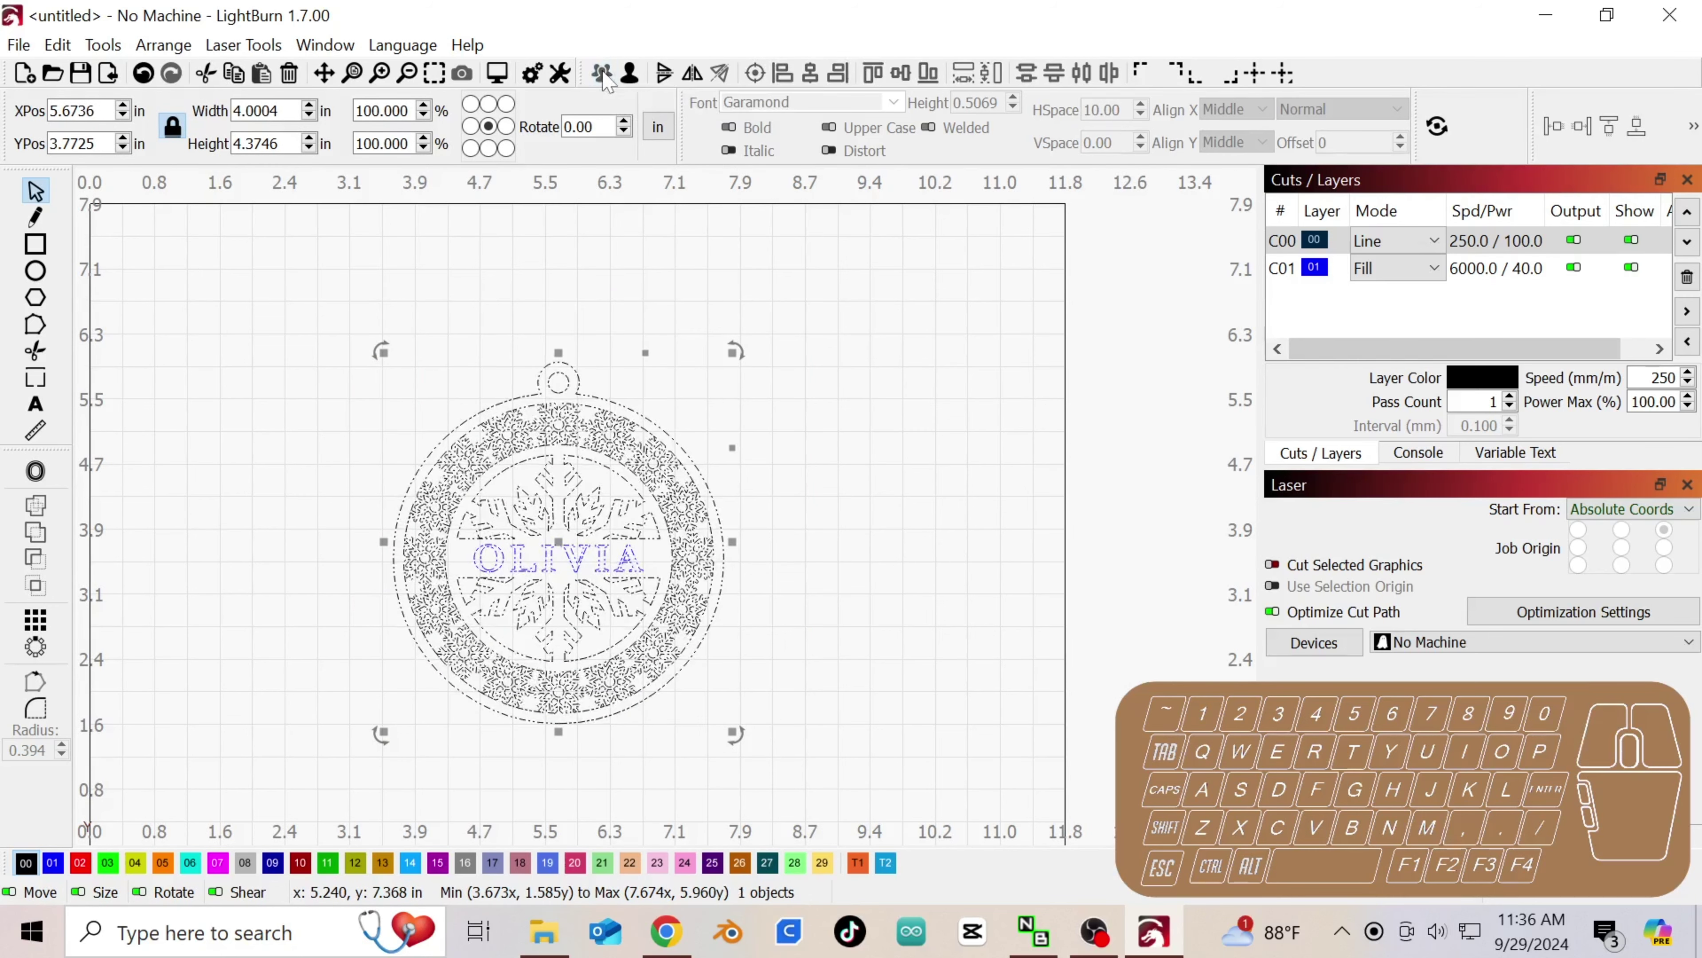
pyautogui.click(884, 406)
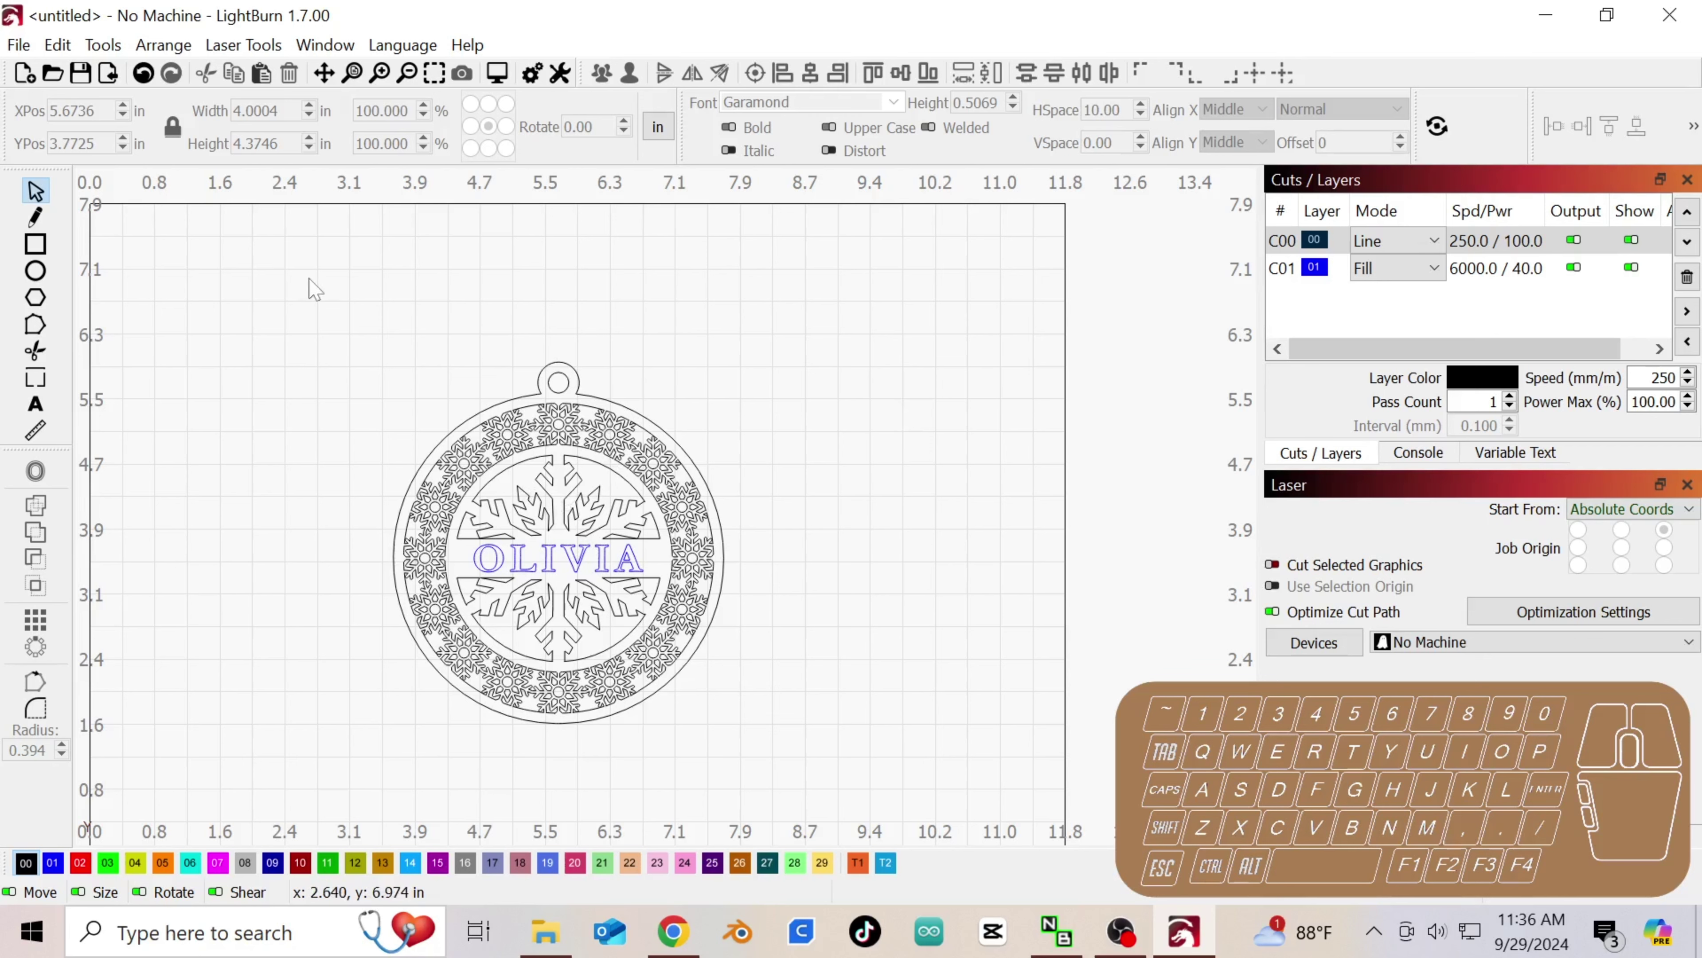
# - Ungroup the finished ornament to separate the name text from the welded shape
pyautogui.moveTo(324, 331); pyautogui.dragTo(836, 766)
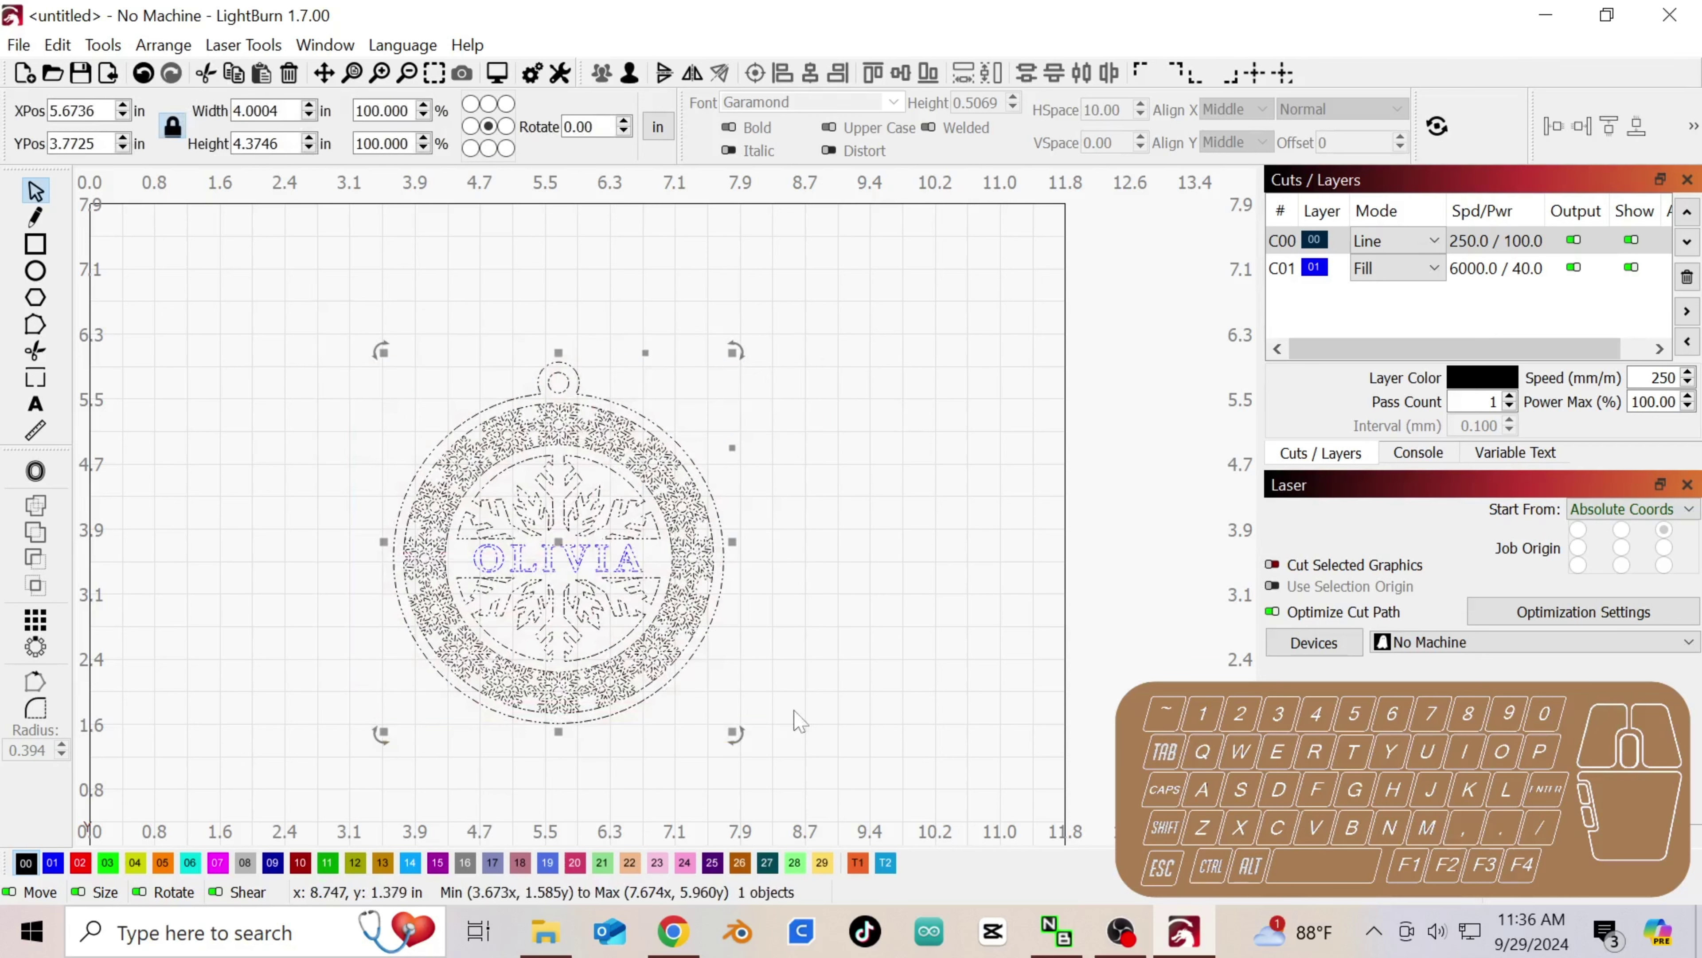
pyautogui.click(630, 74)
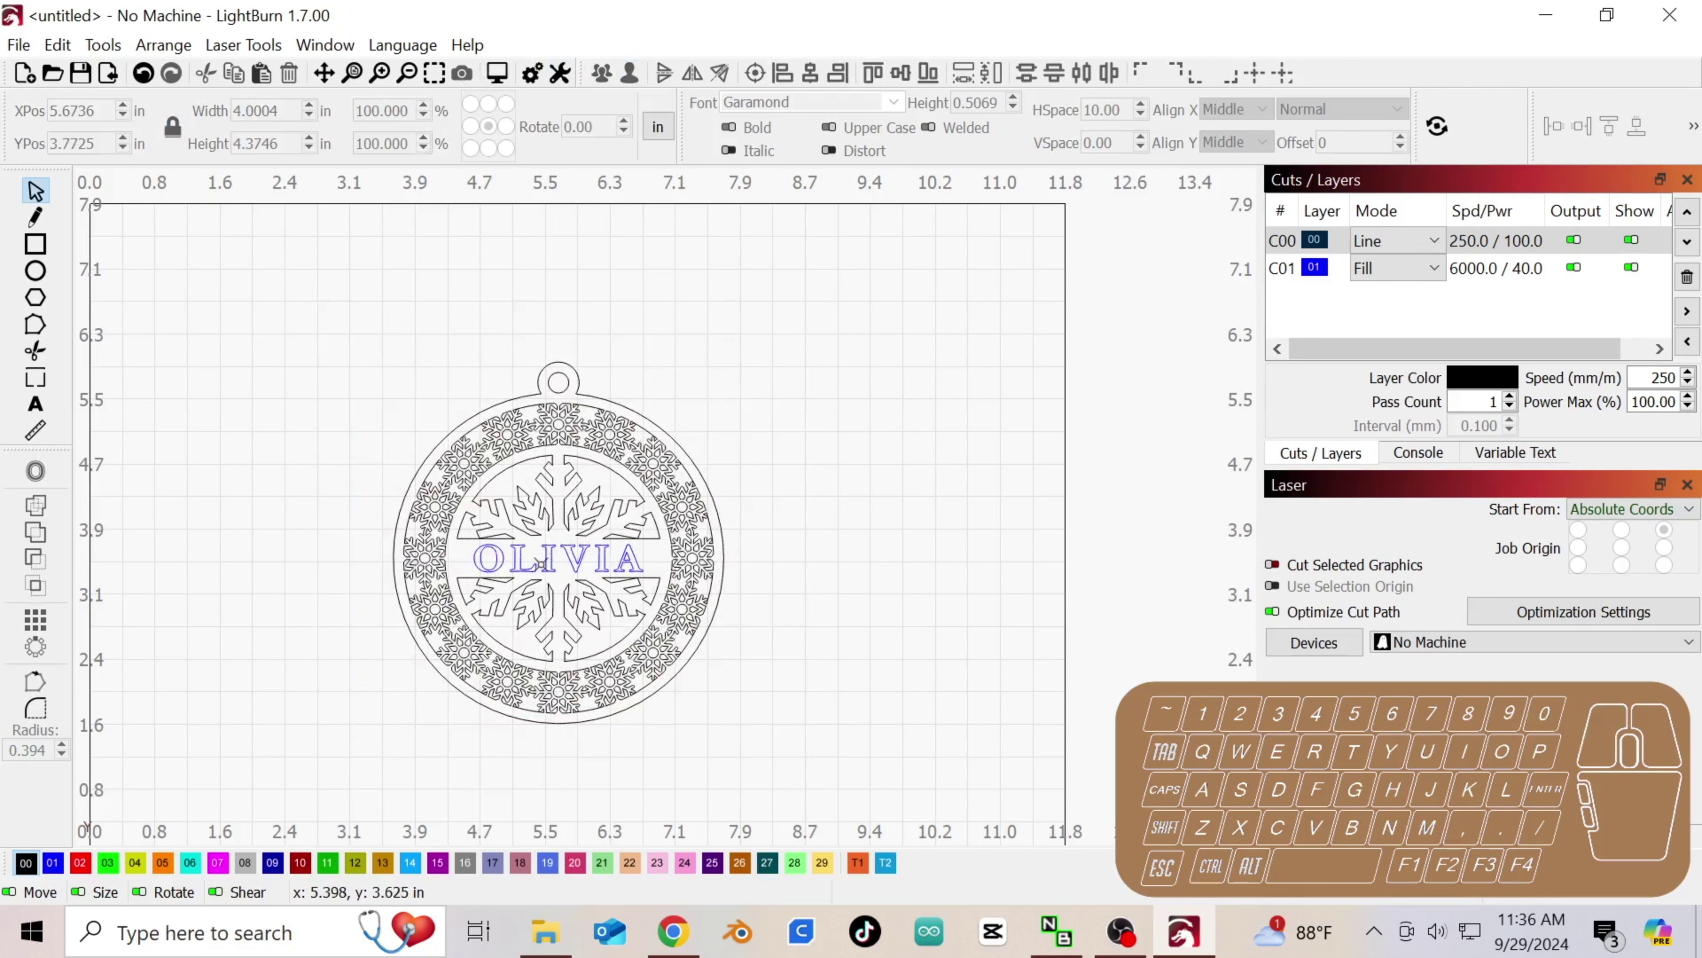